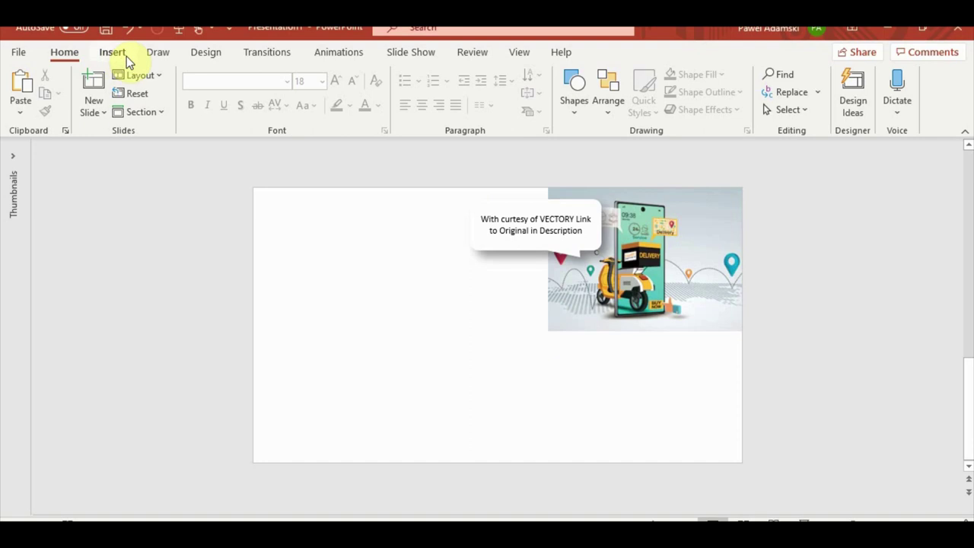
Step: Draw an oval on the slide and place an overlapping copy beside it
{"action": "left_click", "coordinate": [127, 59]}
{"action": "left_click", "coordinate": [244, 98]}
{"action": "left_click", "coordinate": [309, 150]}
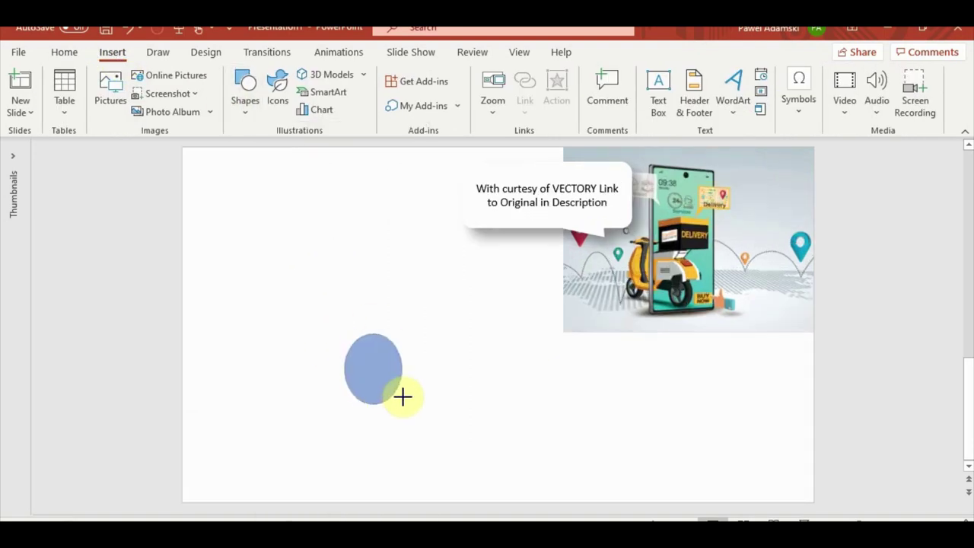
{"action": "left_click_drag", "start_coordinate": [401, 411], "coordinate": [401, 412]}
{"action": "left_click_drag", "start_coordinate": [376, 372], "coordinate": [403, 406]}
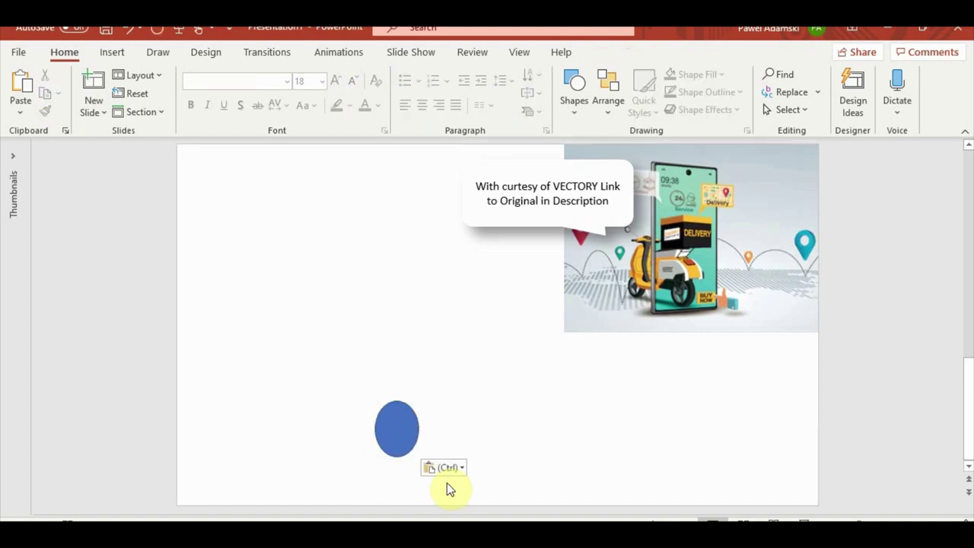
Step: Subtract one overlapping oval from the other with Merge Shapes to leave a crescent
{"action": "left_click", "coordinate": [416, 443]}
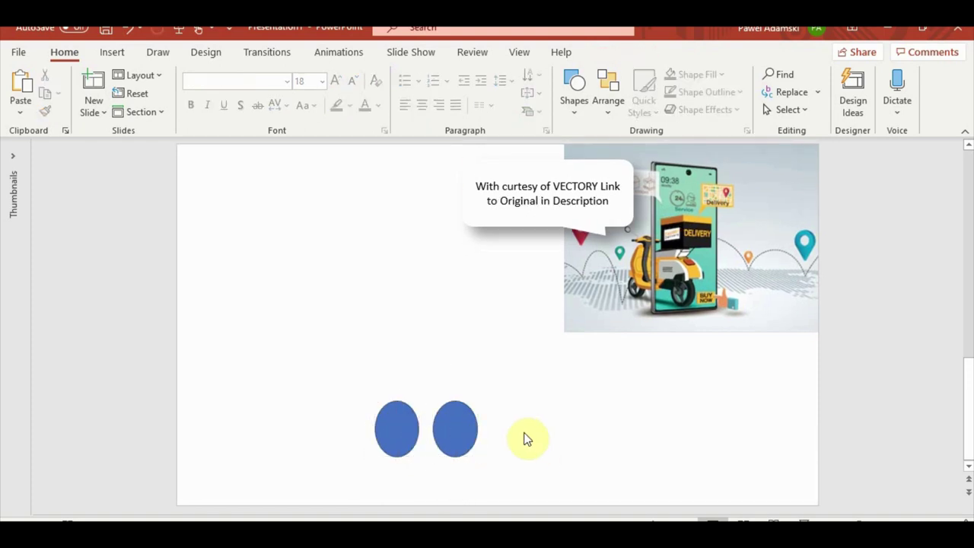
{"action": "left_click", "coordinate": [506, 468]}
{"action": "left_click", "coordinate": [467, 453]}
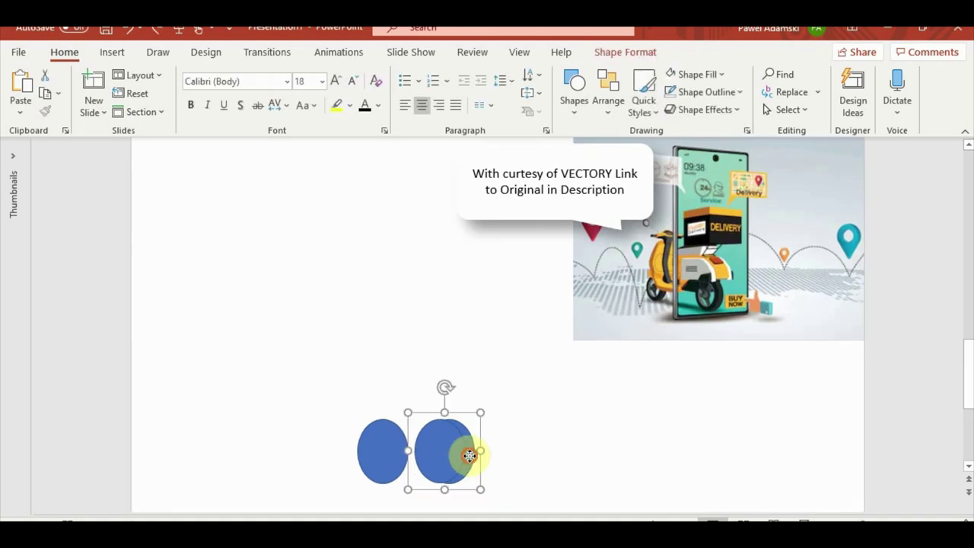
{"action": "right_click", "coordinate": [433, 460]}
{"action": "left_click", "coordinate": [603, 314]}
{"action": "left_click", "coordinate": [625, 51]}
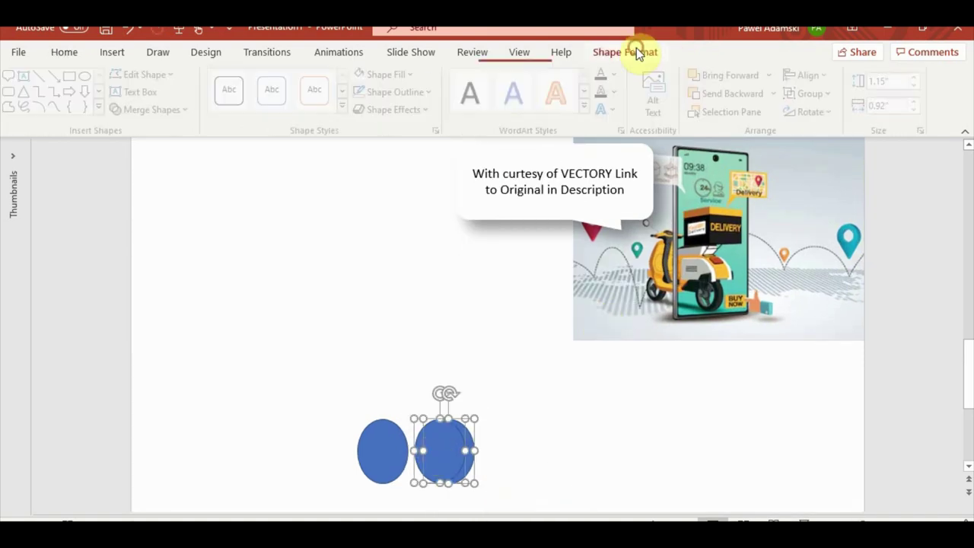
{"action": "left_click", "coordinate": [156, 109]}
Step: Fill the full oval with the tyre's dark colour sampled by eyedropper
{"action": "left_click", "coordinate": [568, 468]}
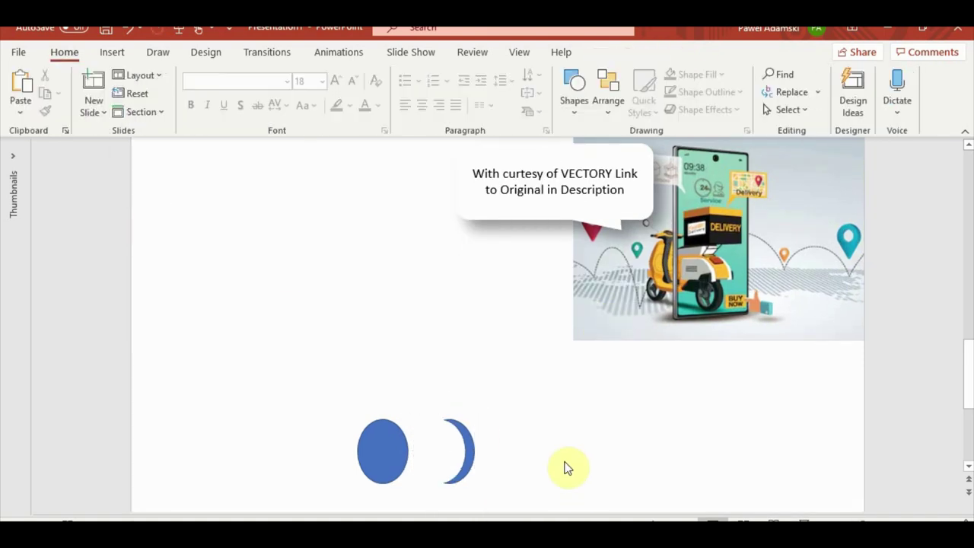
{"action": "left_click", "coordinate": [398, 439]}
{"action": "left_click", "coordinate": [625, 52]}
{"action": "left_click", "coordinate": [392, 74]}
{"action": "left_click", "coordinate": [408, 287]}
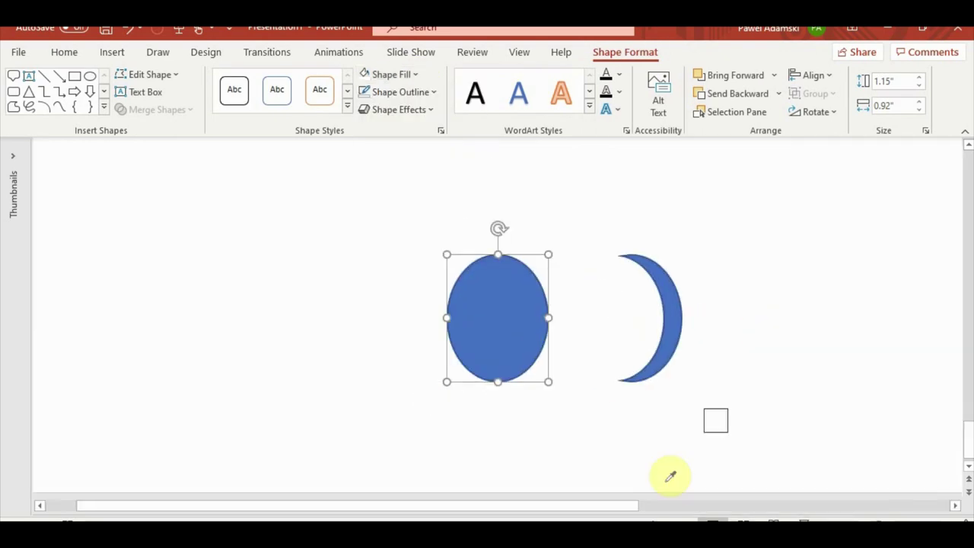
{"action": "scroll", "coordinate": [952, 268], "scroll_direction": "up", "scroll_amount": 3}
{"action": "left_click", "coordinate": [853, 311]}
Step: Fill the crescent with dark grey sampled from the picture
{"action": "left_click", "coordinate": [609, 365]}
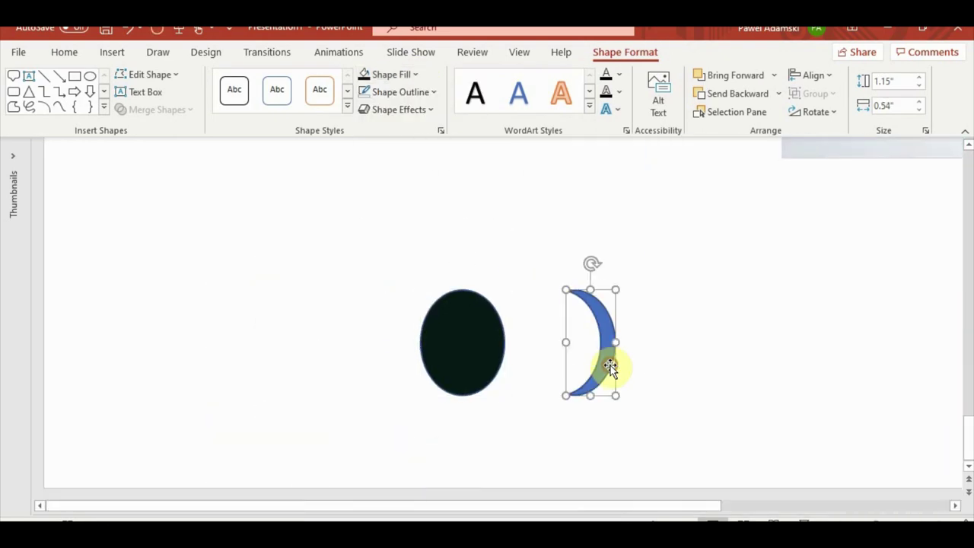
{"action": "left_click", "coordinate": [415, 74]}
{"action": "left_click", "coordinate": [454, 329]}
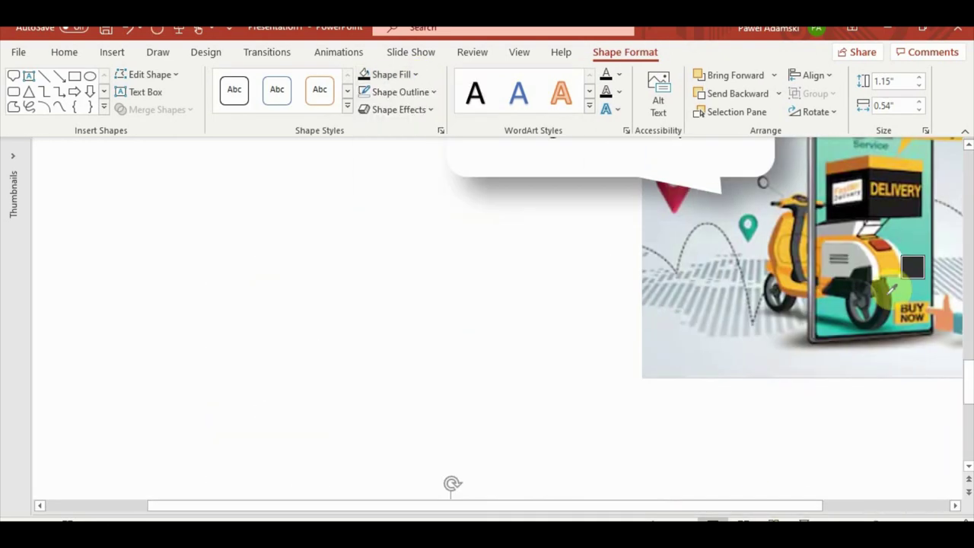
{"action": "scroll", "coordinate": [464, 343], "scroll_direction": "down", "scroll_amount": 3}
{"action": "left_click", "coordinate": [463, 405]}
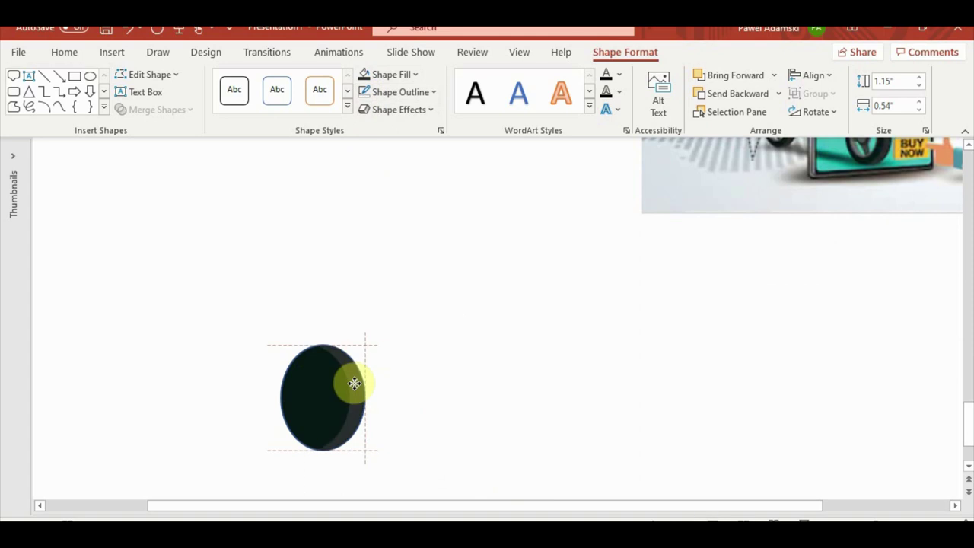
{"action": "left_click", "coordinate": [467, 408]}
Step: Place a smaller oval inside the tyre and subtract it to form a ring
{"action": "left_click", "coordinate": [320, 386]}
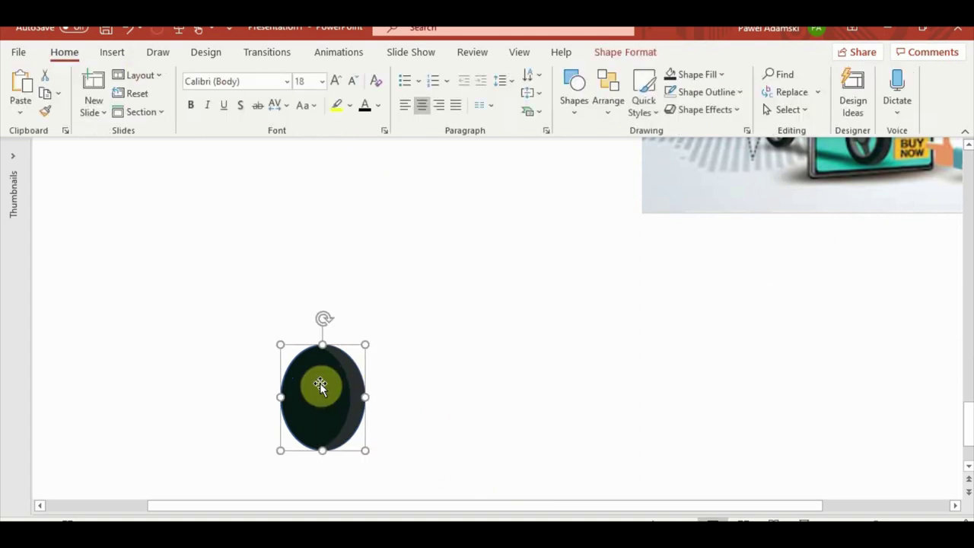
{"action": "mouse_move", "coordinate": [320, 387]}
{"action": "left_mouse_down", "text": "ctrl"}
{"action": "mouse_move", "coordinate": [520, 315]}
{"action": "mouse_move", "coordinate": [500, 338]}
{"action": "left_mouse_up", "text": "ctrl"}
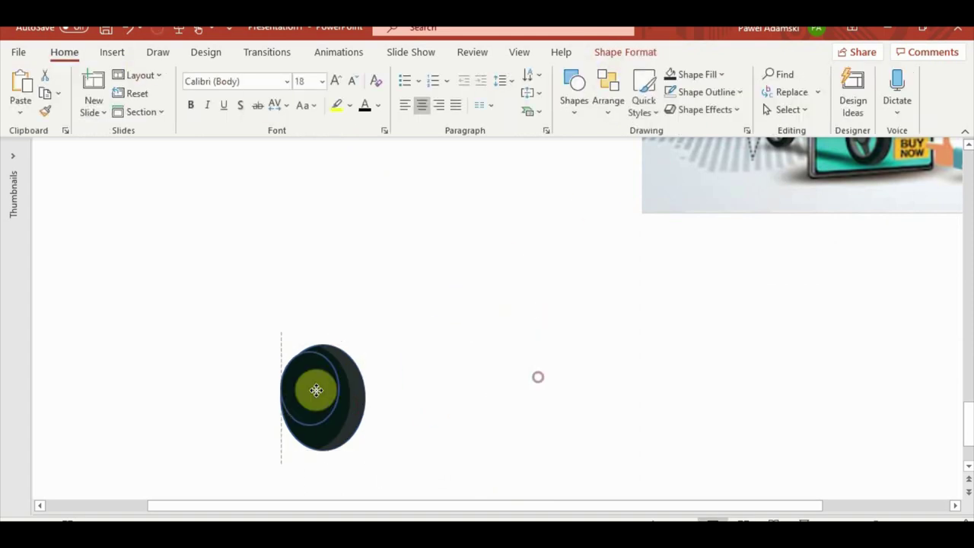
{"action": "scroll", "coordinate": [531, 373], "scroll_direction": "up", "scroll_amount": 1}
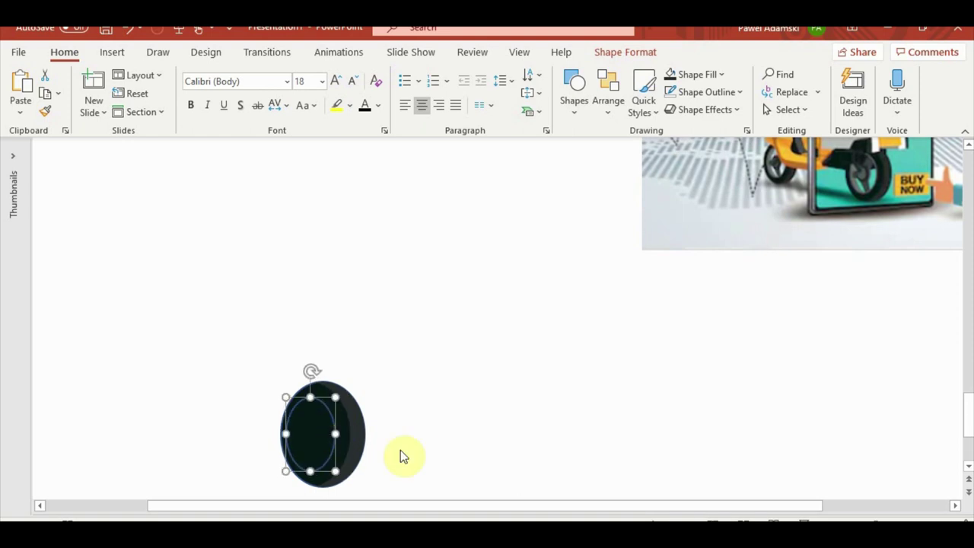
{"action": "scroll", "coordinate": [400, 456], "scroll_direction": "down", "scroll_amount": 1, "text": "ctrl"}
{"action": "left_click", "coordinate": [467, 476]}
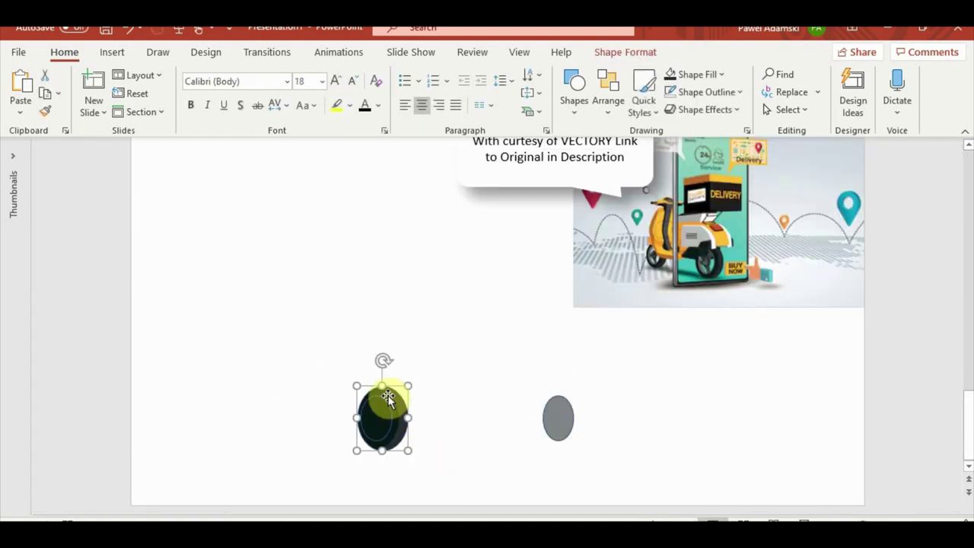
{"action": "left_click", "coordinate": [373, 417], "text": "shift"}
{"action": "left_click", "coordinate": [625, 51]}
{"action": "left_click", "coordinate": [157, 109]}
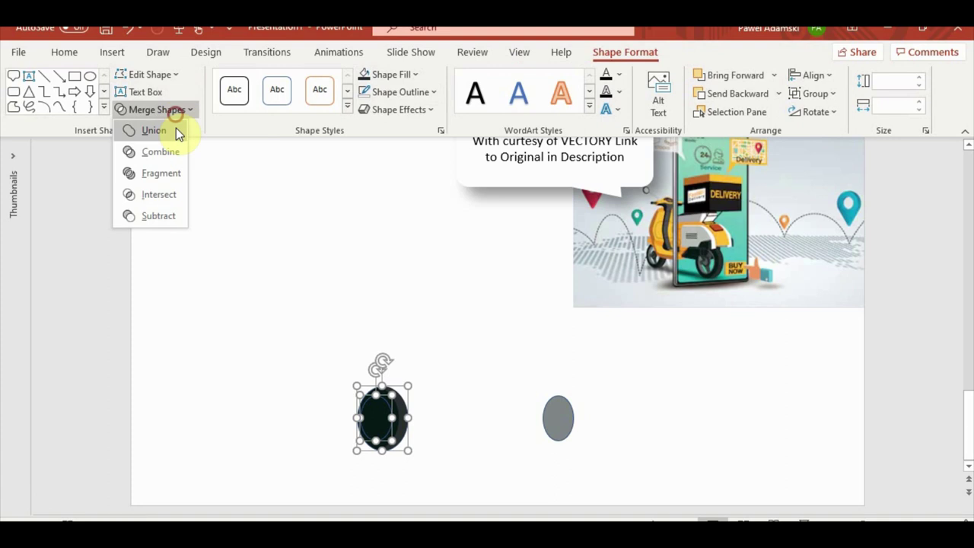
{"action": "left_click", "coordinate": [173, 215]}
Step: Move the grey oval closer beside the tyre ring
{"action": "scroll", "coordinate": [522, 419], "scroll_direction": "up", "scroll_amount": 3, "text": "ctrl"}
{"action": "left_click", "coordinate": [691, 413]}
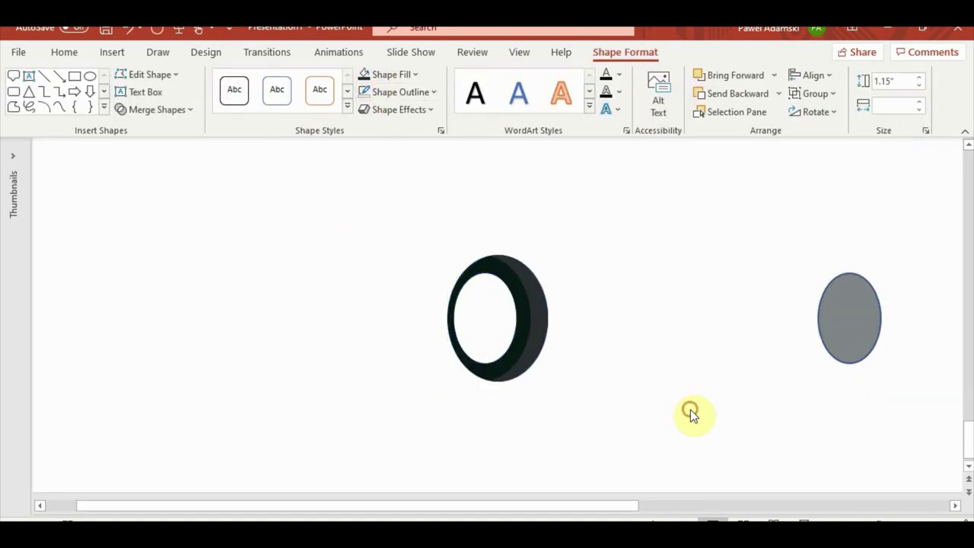
{"action": "scroll", "coordinate": [681, 413], "scroll_direction": "down", "scroll_amount": 2, "text": "ctrl"}
{"action": "left_click_drag", "start_coordinate": [613, 409], "coordinate": [550, 408]}
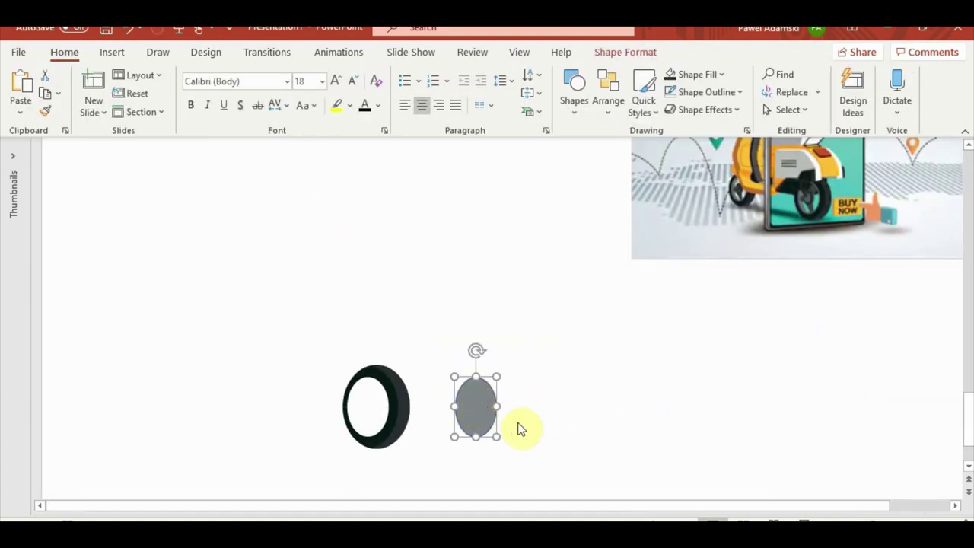
Step: Subtract the two grey ovals into a rim crescent and set it onto the tyre ring
{"action": "left_click", "coordinate": [576, 445]}
{"action": "scroll", "coordinate": [576, 446], "scroll_direction": "down", "scroll_amount": 3, "text": "ctrl"}
{"action": "left_click", "coordinate": [479, 472]}
{"action": "scroll", "coordinate": [479, 472], "scroll_direction": "up", "scroll_amount": 5, "text": "ctrl"}
{"action": "left_click", "coordinate": [625, 52]}
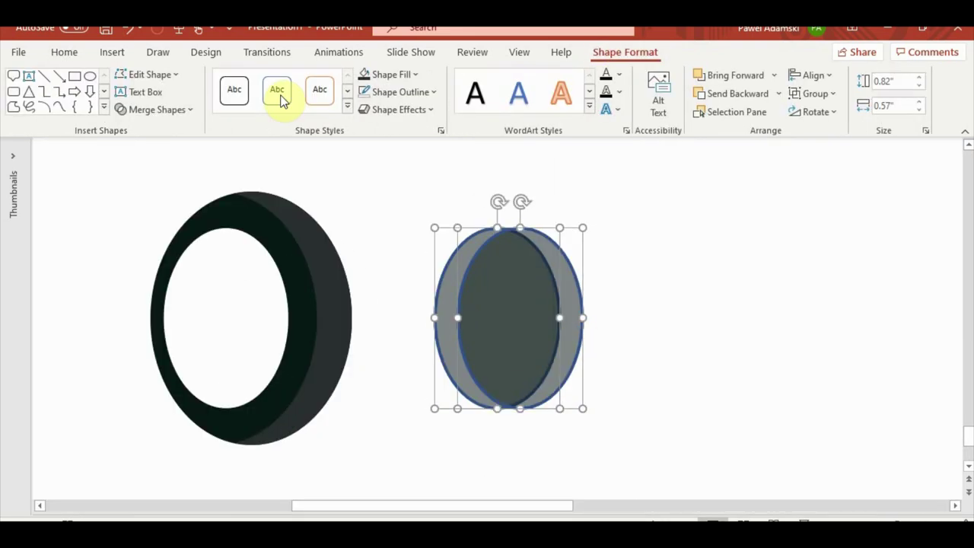
{"action": "left_click", "coordinate": [175, 217]}
{"action": "left_click_drag", "start_coordinate": [348, 292], "coordinate": [185, 289]}
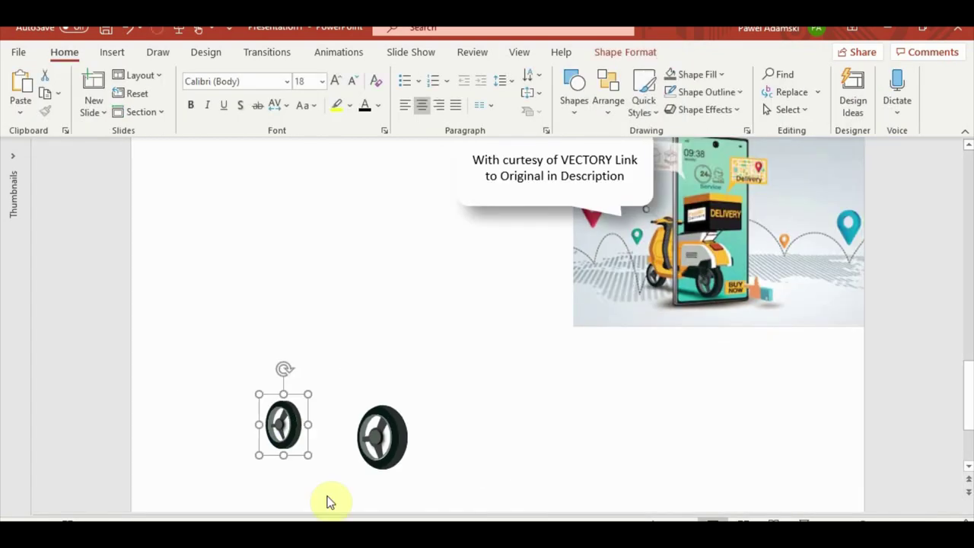
Step: Draw three freeform panels forming the scooter's body and fender above the wheels
{"action": "left_click", "coordinate": [239, 168]}
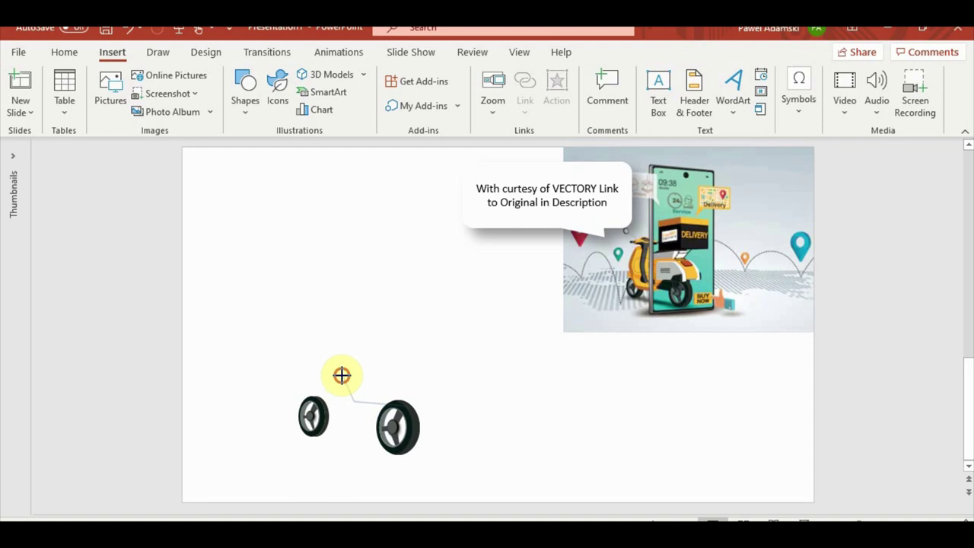
{"action": "double_click", "coordinate": [415, 403]}
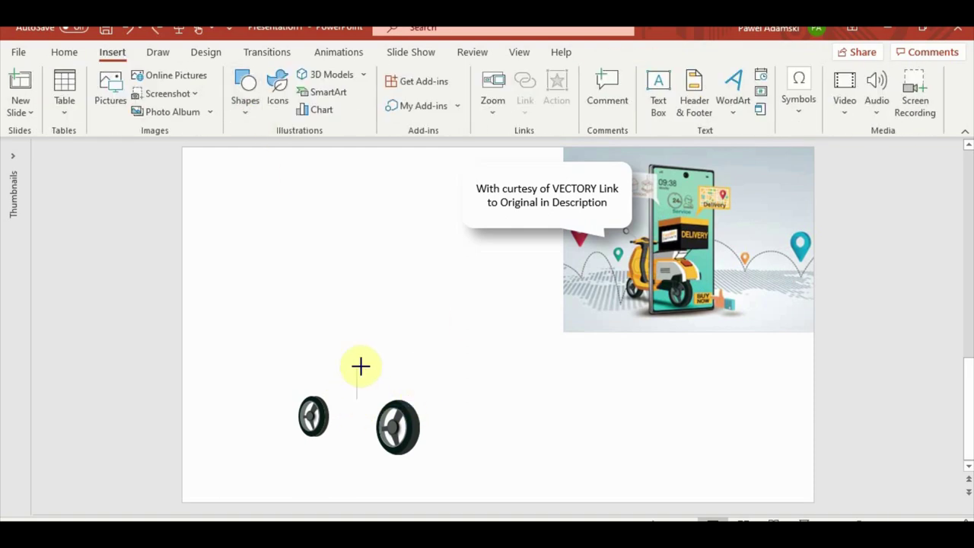
{"action": "double_click", "coordinate": [426, 416]}
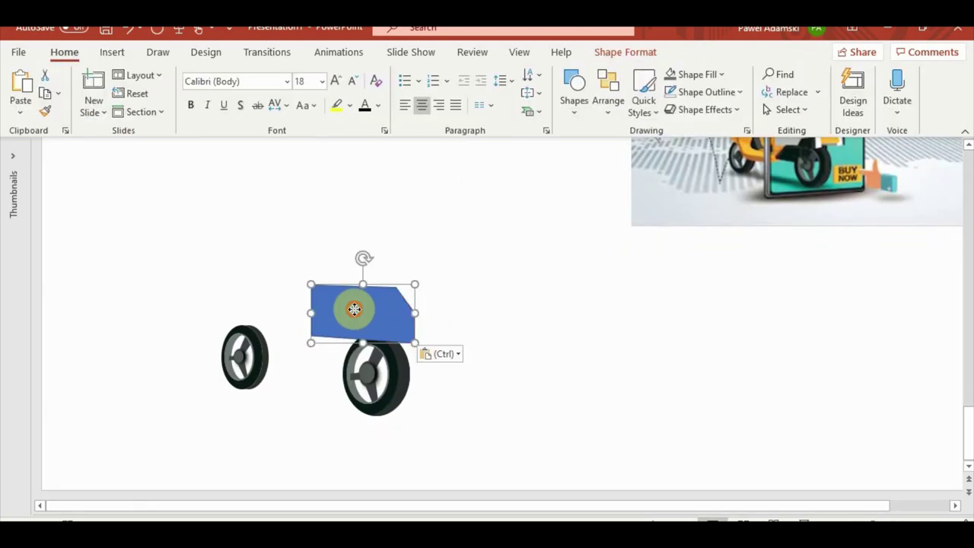
{"action": "double_click", "coordinate": [609, 306]}
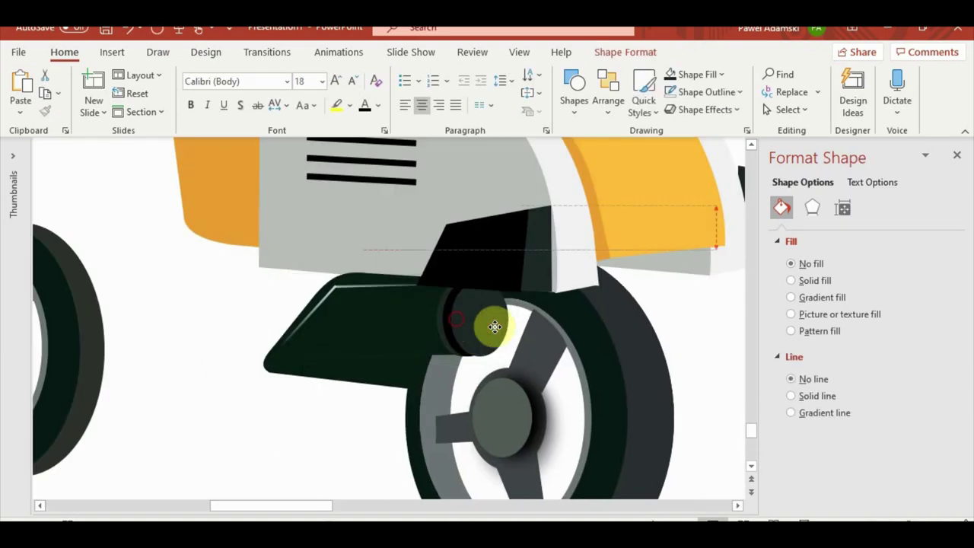
Step: Move the dark fender under the body, curve its edge, and add the box's darker top piece
{"action": "left_click", "coordinate": [452, 315]}
{"action": "left_click", "coordinate": [435, 327]}
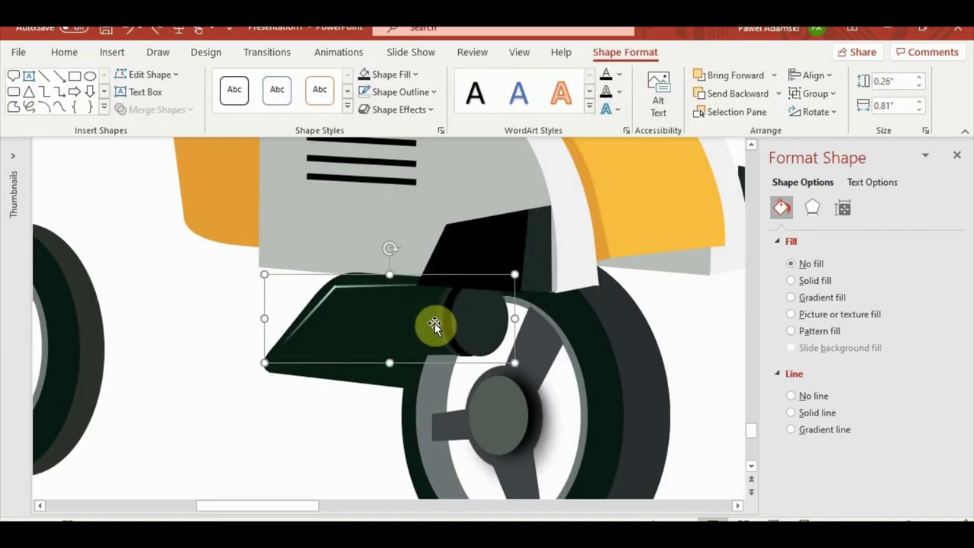
{"action": "left_click_drag", "start_coordinate": [434, 327], "coordinate": [362, 391]}
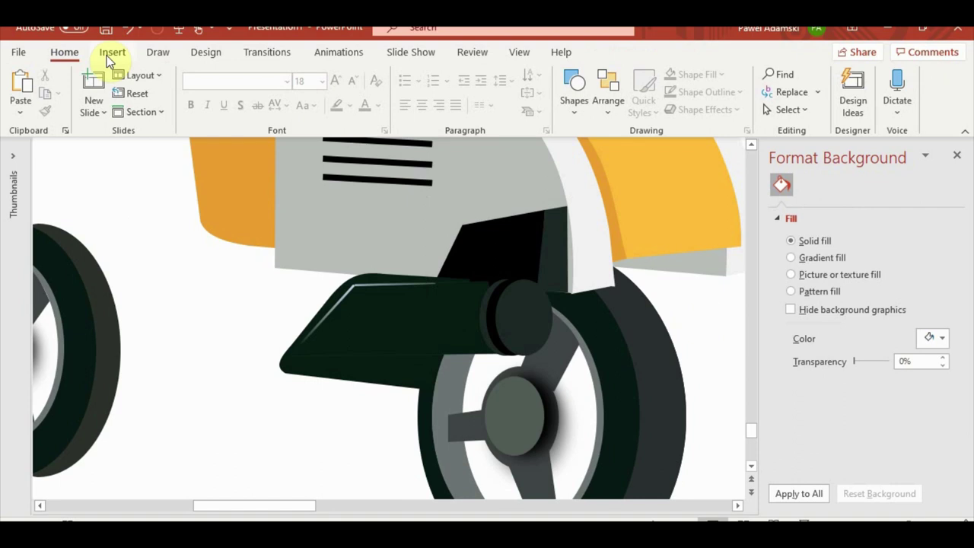
{"action": "left_click", "coordinate": [109, 53]}
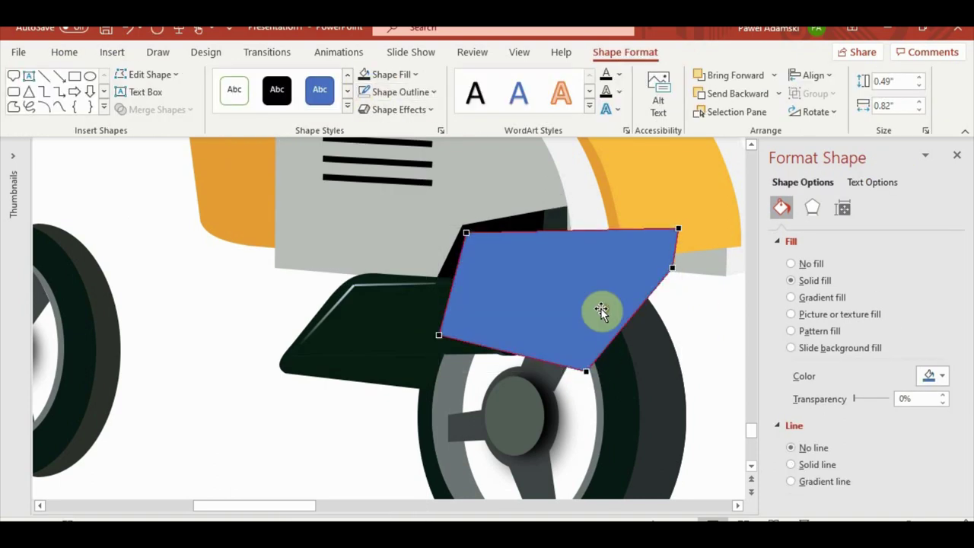
{"action": "left_click_drag", "start_coordinate": [588, 373], "coordinate": [572, 448]}
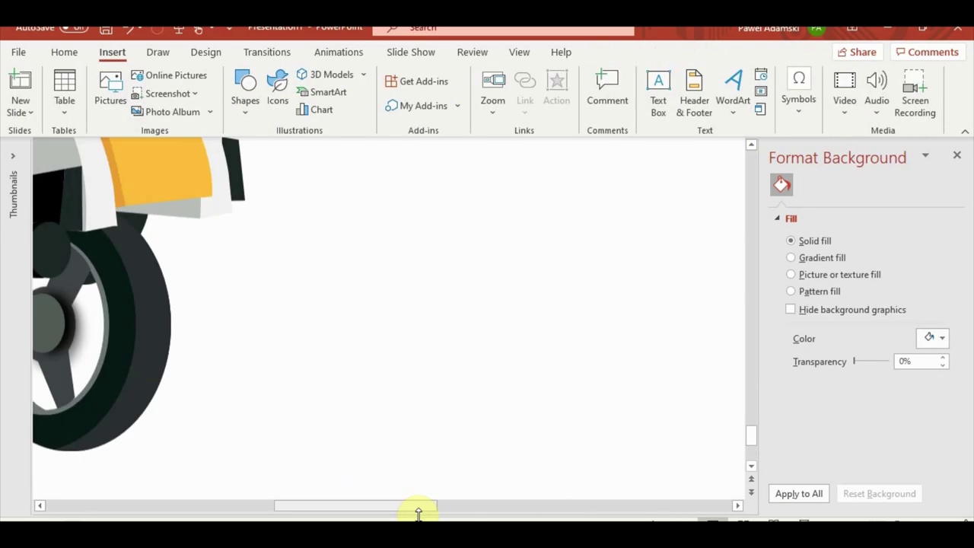
{"action": "left_click_drag", "start_coordinate": [418, 506], "coordinate": [307, 506]}
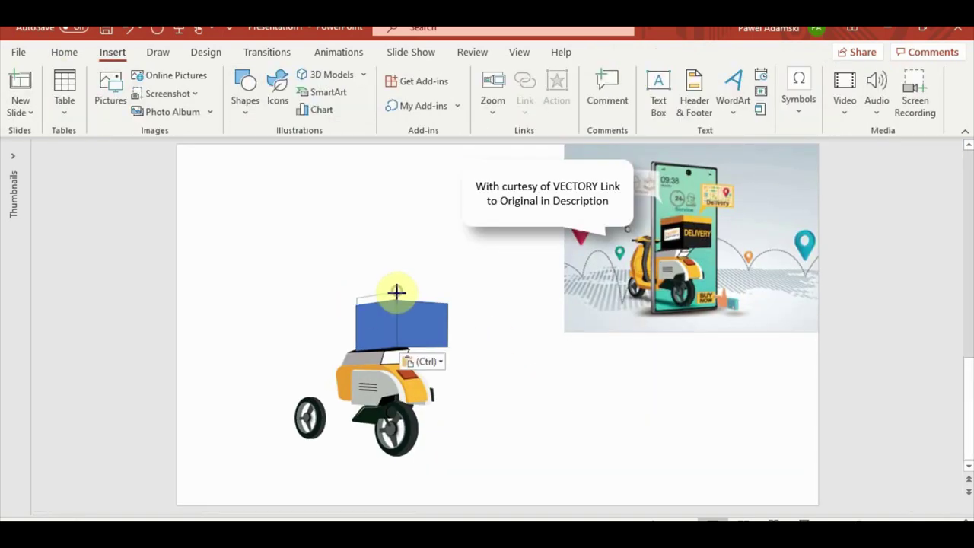
{"action": "left_click", "coordinate": [397, 291]}
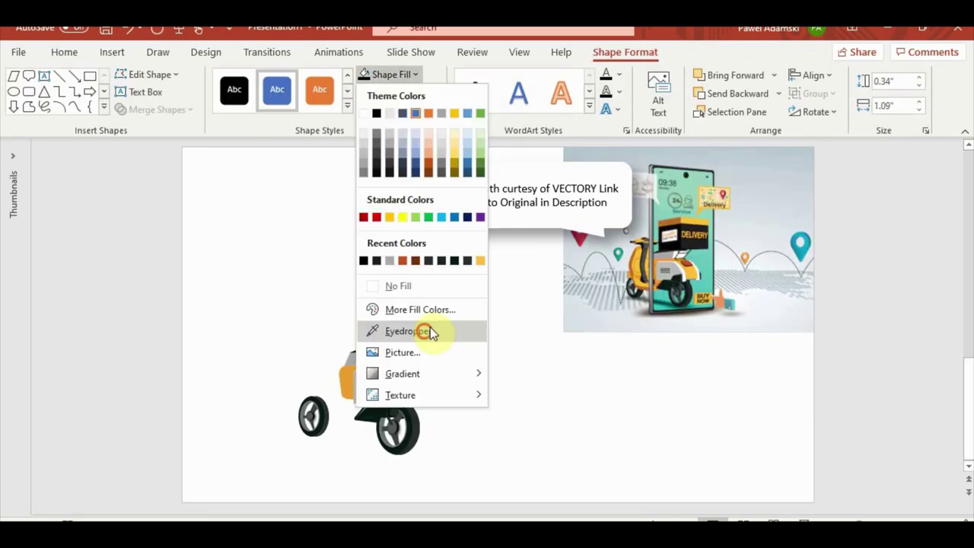
Step: Recolour the box with a colour sampled from the reference image and outline the rack beneath it
{"action": "left_click", "coordinate": [429, 330]}
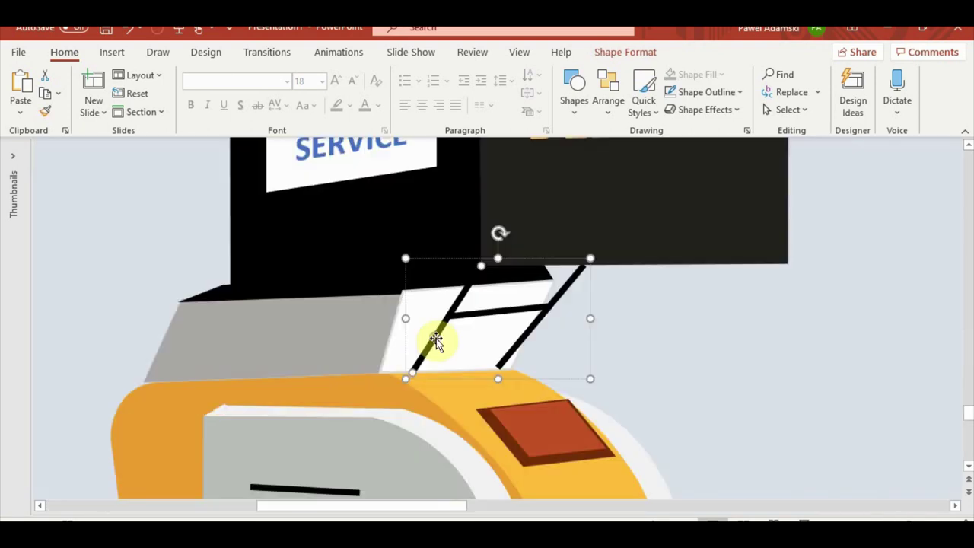
{"action": "left_click_drag", "start_coordinate": [517, 382], "coordinate": [509, 378]}
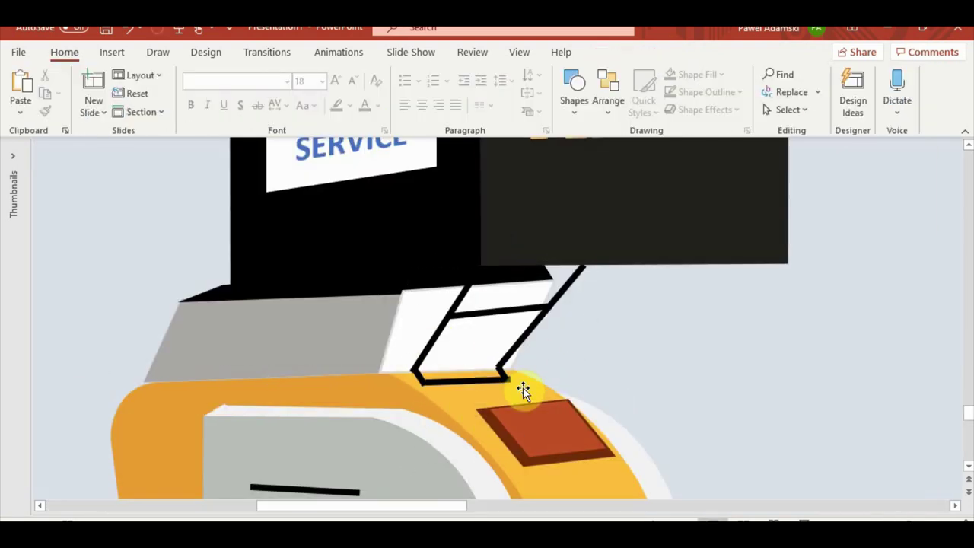
{"action": "left_click", "coordinate": [548, 447], "text": "shift"}
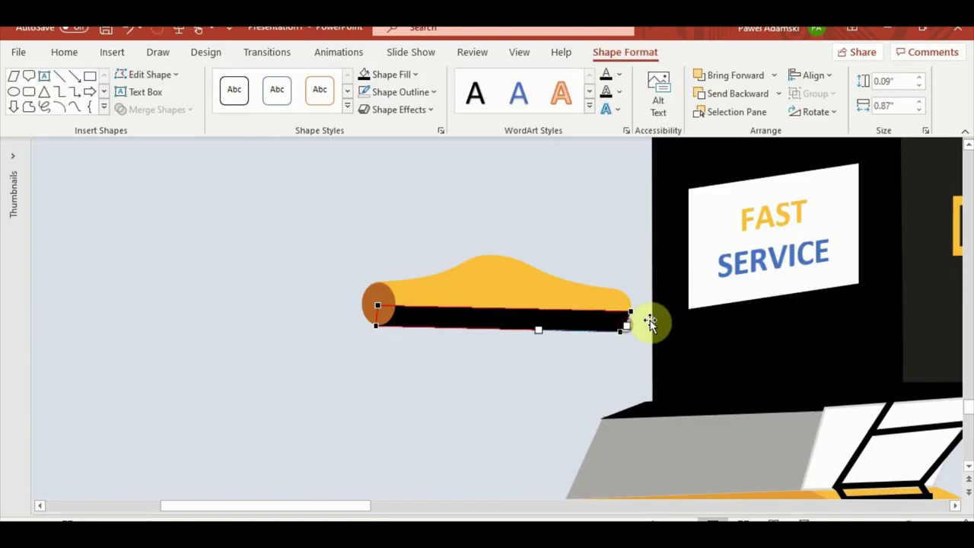
Step: Edit the handlebar's points to pull its black underside down into a curved stem
{"action": "left_click", "coordinate": [468, 309]}
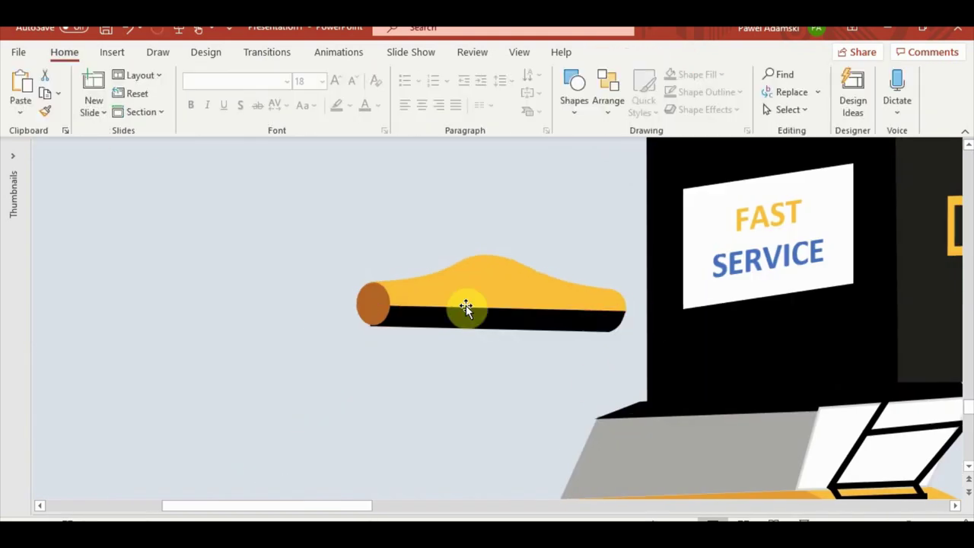
{"action": "right_click", "coordinate": [544, 315]}
{"action": "left_click", "coordinate": [370, 310]}
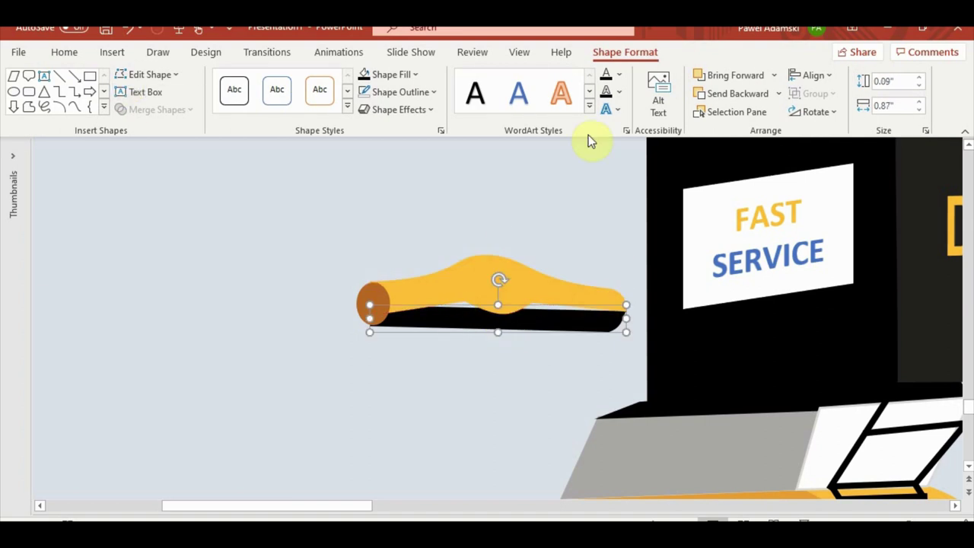
{"action": "left_click_drag", "start_coordinate": [457, 327], "coordinate": [472, 381]}
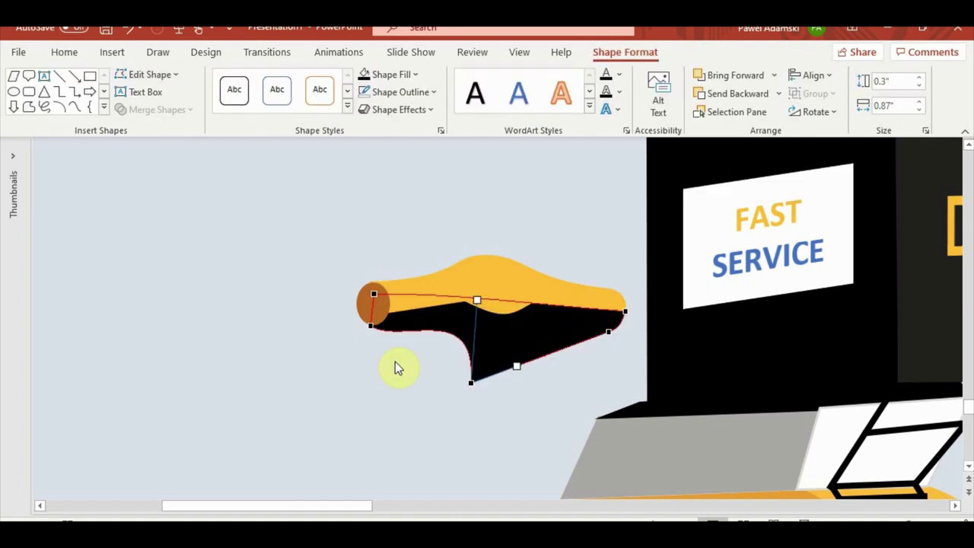
{"action": "mouse_move", "coordinate": [398, 365]}
{"action": "left_mouse_down"}
{"action": "mouse_move", "coordinate": [466, 312]}
{"action": "mouse_move", "coordinate": [444, 326]}
{"action": "left_mouse_up"}
{"action": "left_click_drag", "start_coordinate": [516, 366], "coordinate": [529, 376]}
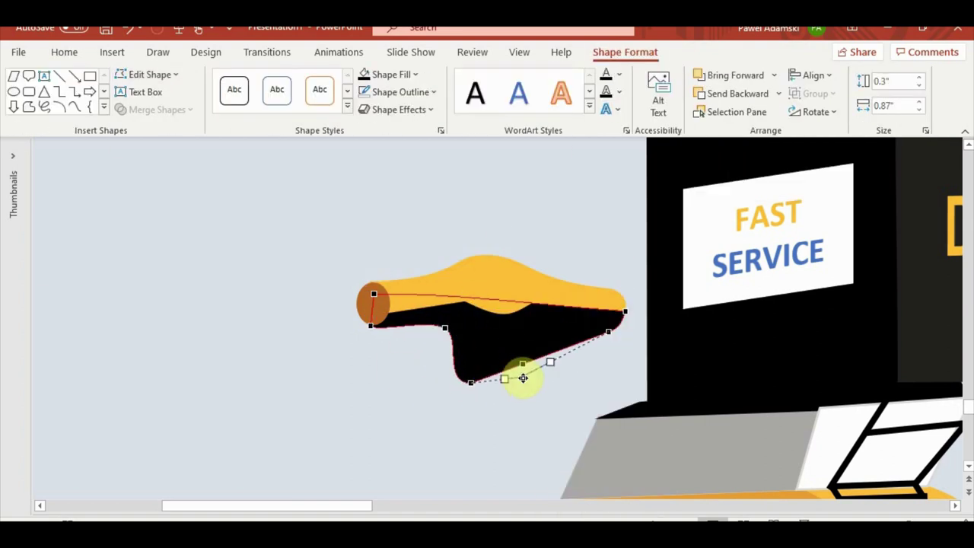
{"action": "left_click_drag", "start_coordinate": [578, 335], "coordinate": [549, 329]}
{"action": "left_click_drag", "start_coordinate": [529, 376], "coordinate": [519, 378]}
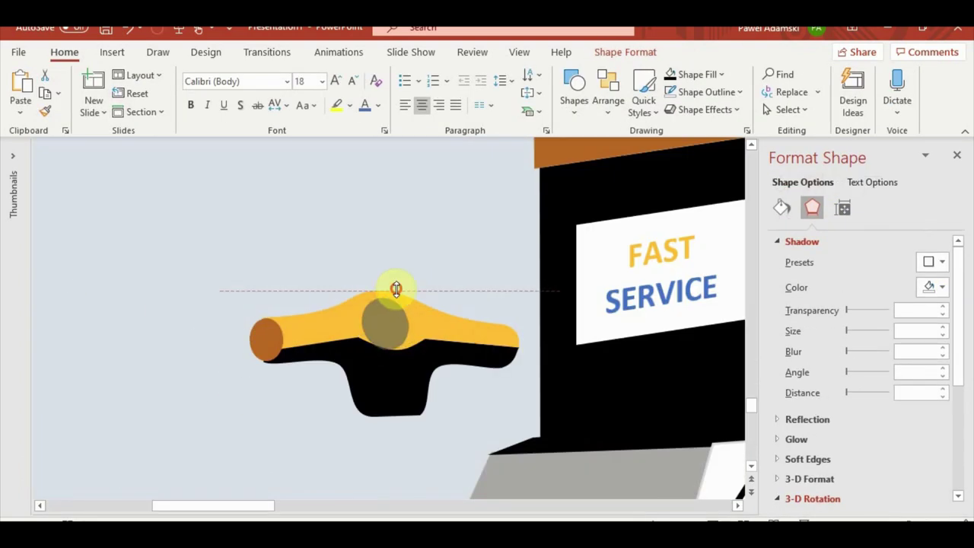
Step: Centre the grey gauge, colour the grip dark grey, and add a horizontally flipped copy at the right end
{"action": "left_click_drag", "start_coordinate": [437, 373], "coordinate": [389, 329]}
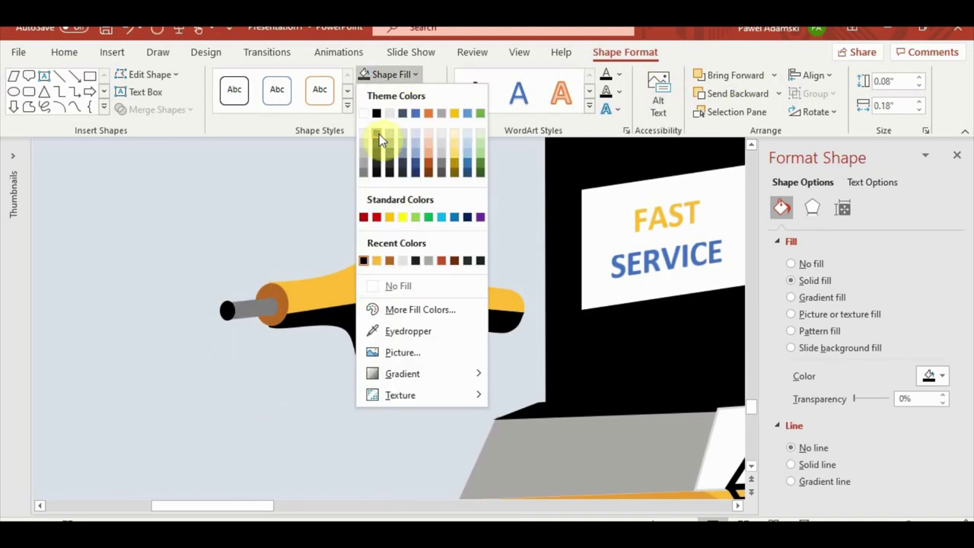
{"action": "left_click", "coordinate": [379, 134]}
{"action": "left_click_drag", "start_coordinate": [298, 354], "coordinate": [536, 308]}
{"action": "left_click", "coordinate": [816, 112]}
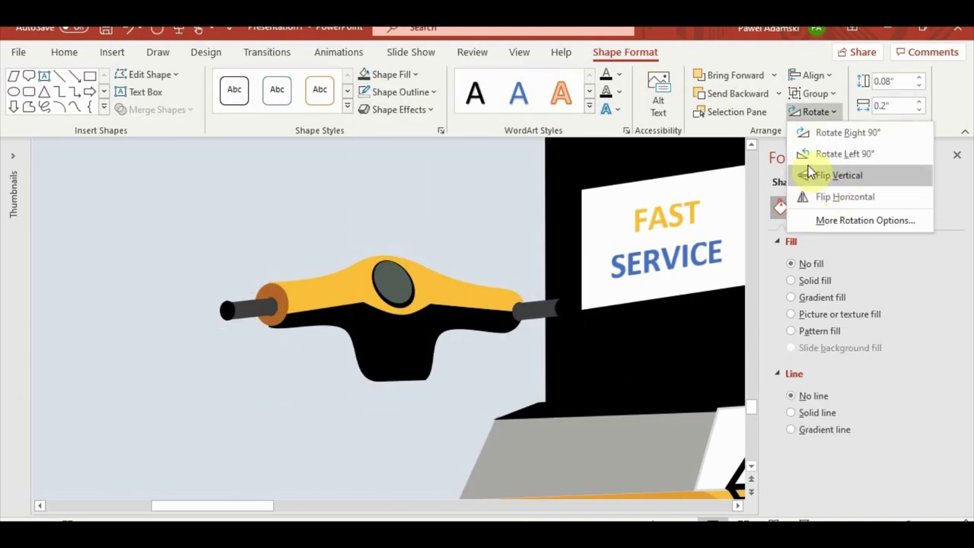
{"action": "left_click", "coordinate": [809, 197]}
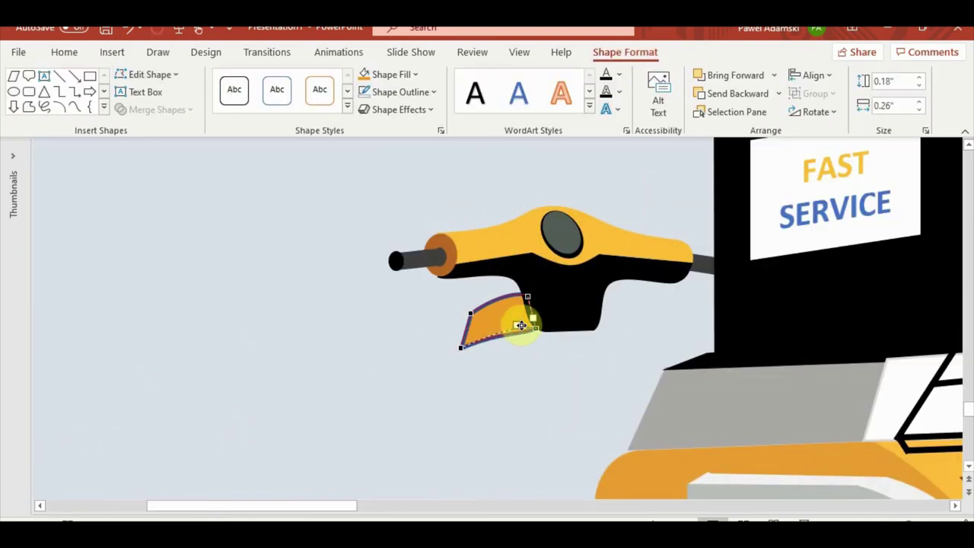
{"action": "left_click", "coordinate": [475, 390]}
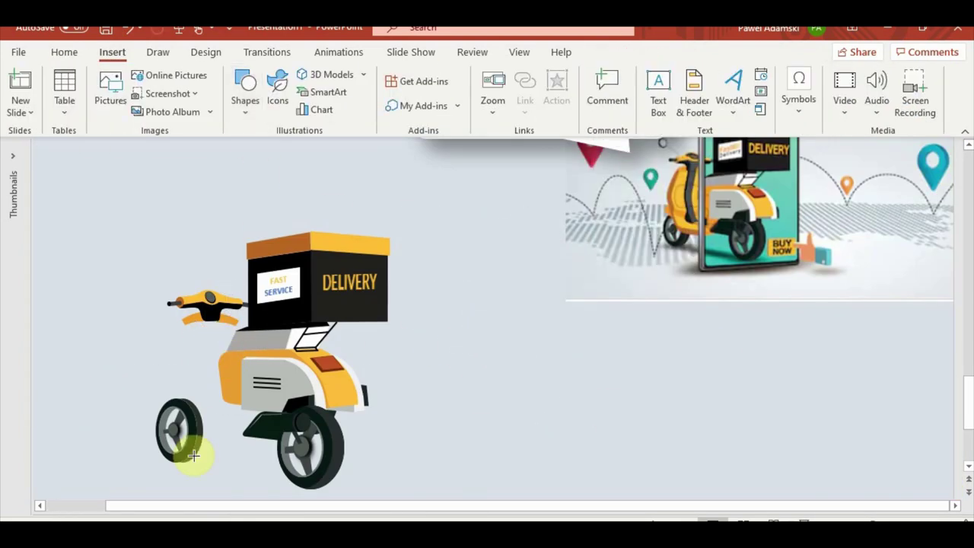
Step: Draw the frame curve from handlebar to wheel, straighten its lower segment and outline it brown
{"action": "double_click", "coordinate": [177, 431]}
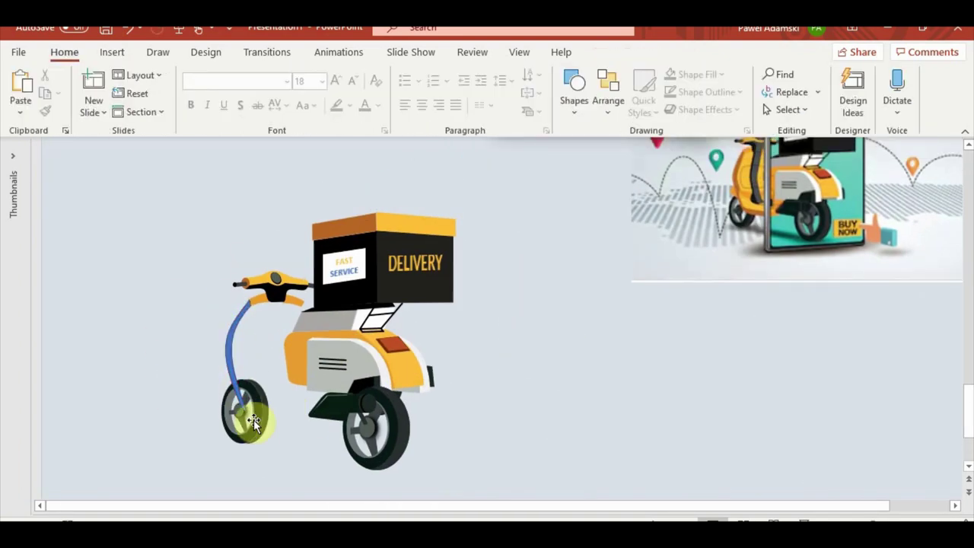
{"action": "left_click", "coordinate": [242, 381]}
{"action": "scroll", "coordinate": [242, 381], "scroll_direction": "up", "scroll_amount": 5}
{"action": "right_click", "coordinate": [431, 272]}
{"action": "left_click", "coordinate": [474, 274]}
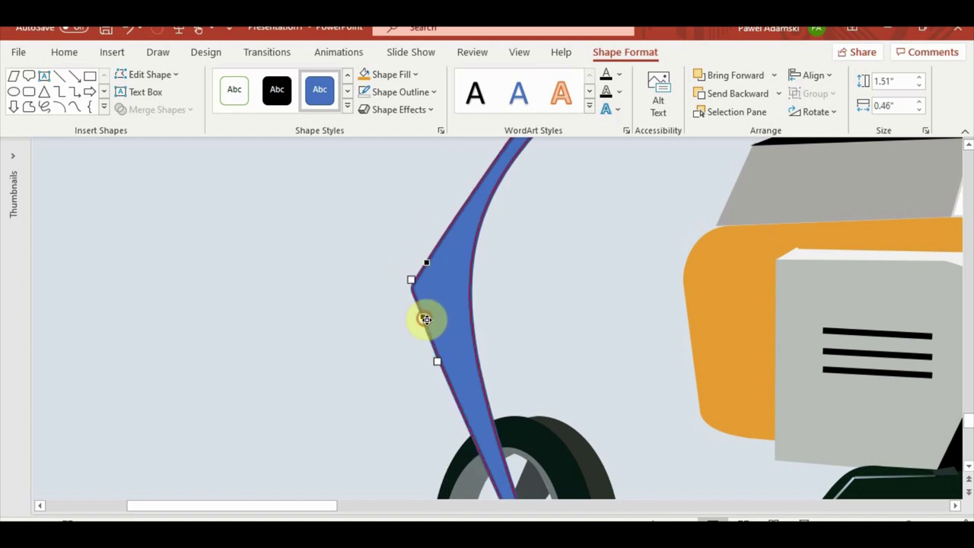
{"action": "left_click_drag", "start_coordinate": [495, 379], "coordinate": [497, 379]}
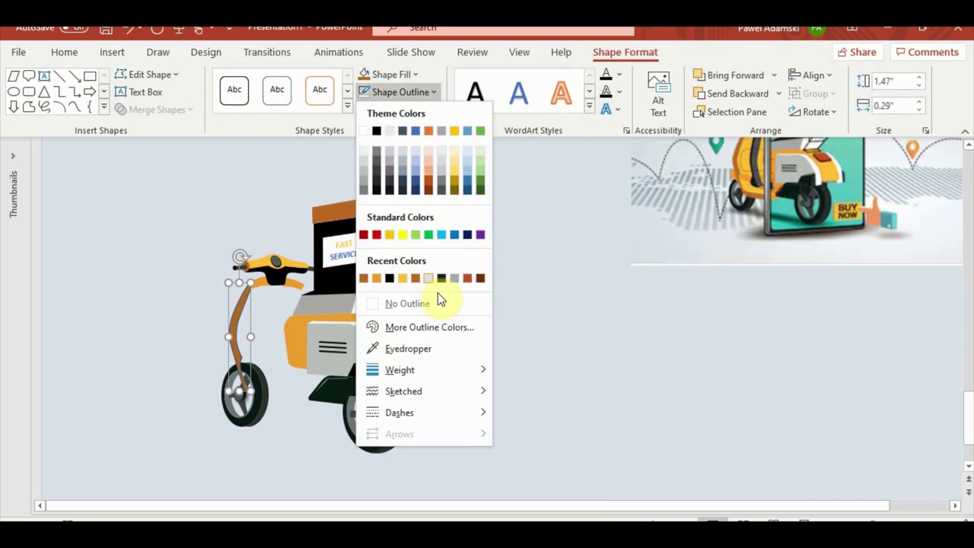
{"action": "left_click", "coordinate": [113, 52]}
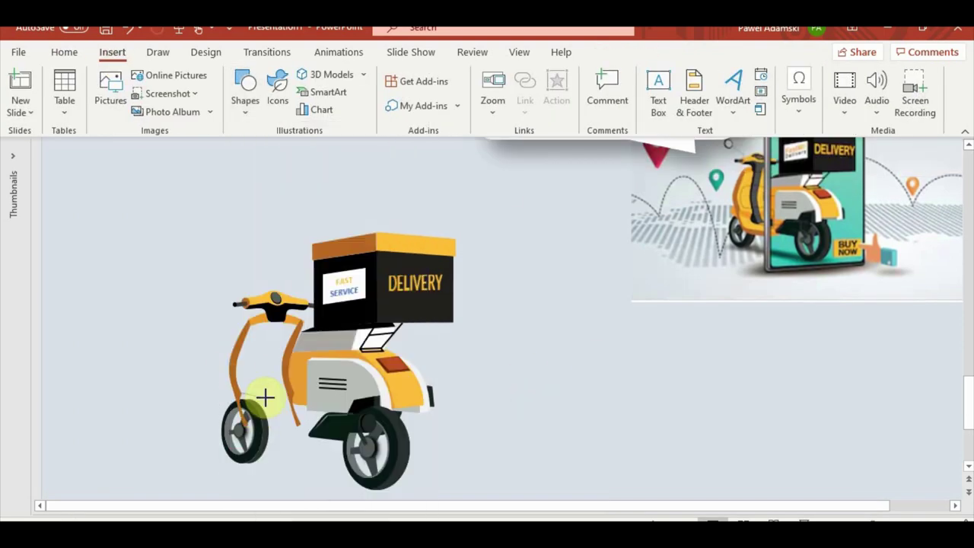
Step: Add a shape beside the front wheel and move the grey strip onto the fork
{"action": "left_click_drag", "start_coordinate": [261, 396], "coordinate": [287, 363]}
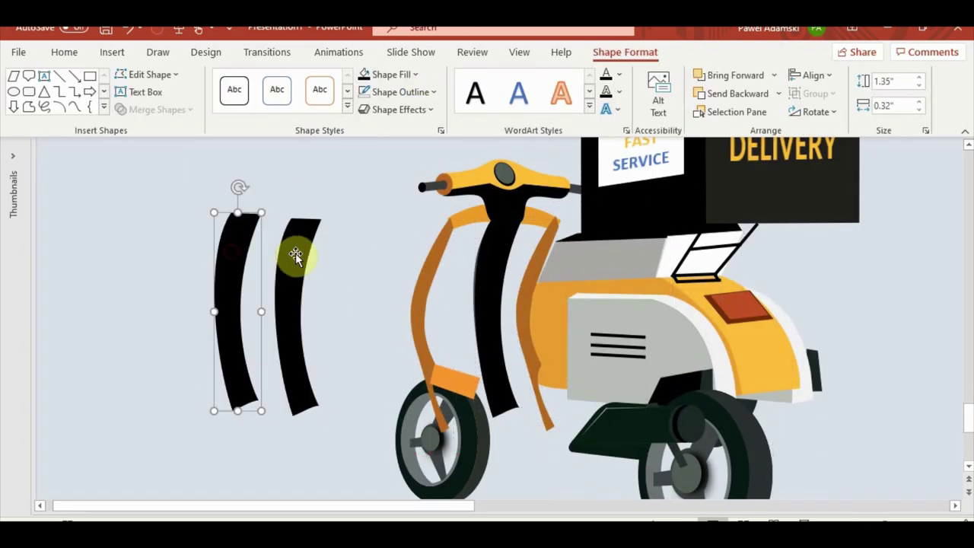
{"action": "left_click_drag", "start_coordinate": [282, 283], "coordinate": [479, 279]}
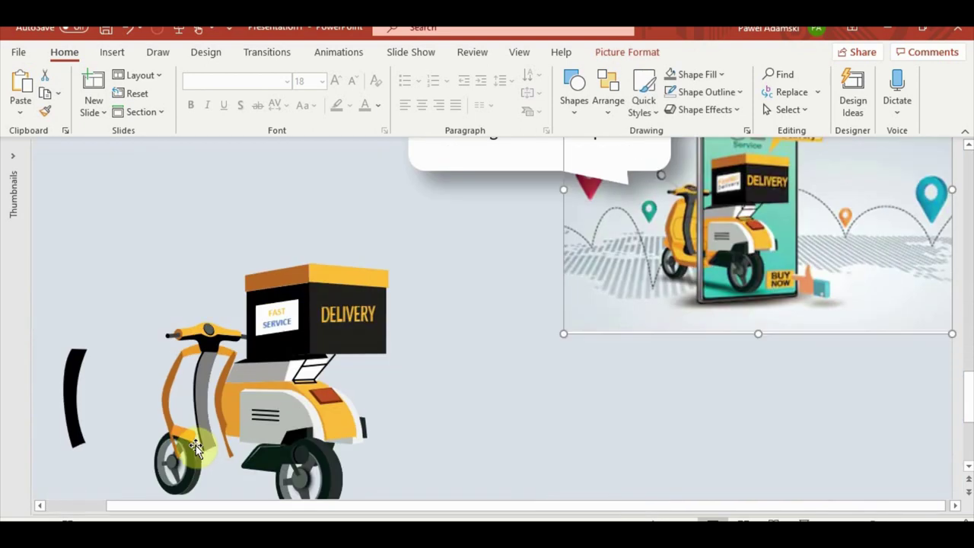
{"action": "left_click", "coordinate": [196, 449]}
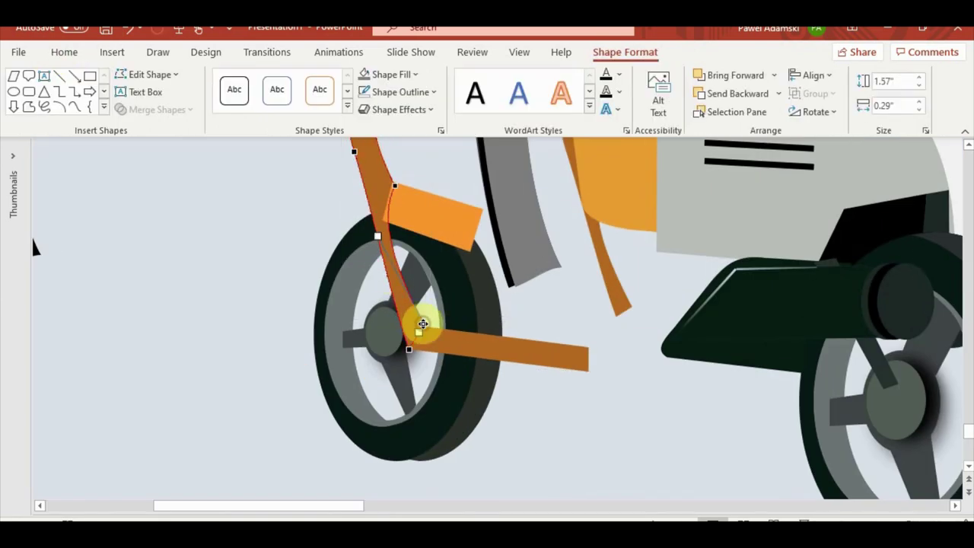
Step: Draw a freeform brace from the strut toward the footboard
{"action": "left_click", "coordinate": [112, 52]}
{"action": "left_click", "coordinate": [246, 100]}
{"action": "left_click", "coordinate": [245, 153]}
{"action": "left_click_drag", "start_coordinate": [589, 404], "coordinate": [665, 390]}
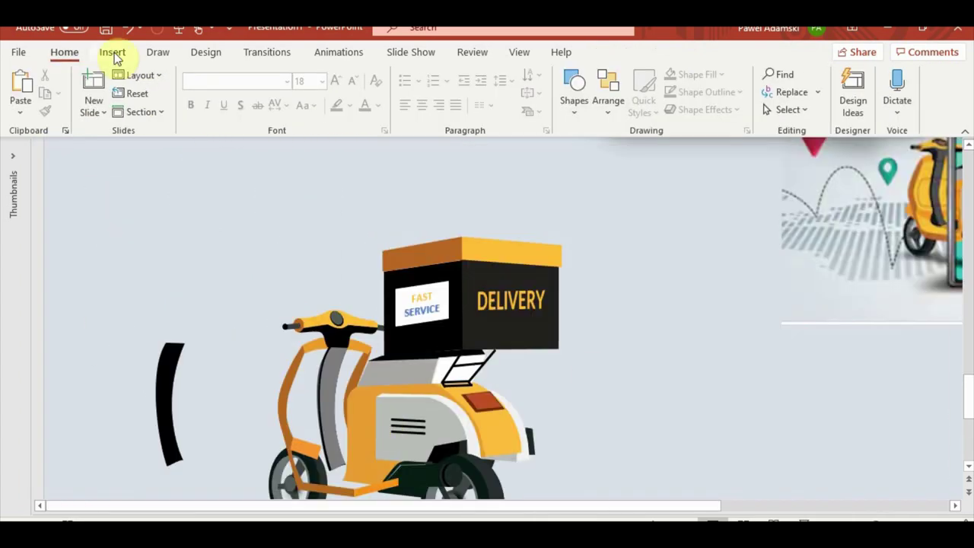
Step: Draw the yellow leg shield as a freeform and layer it just behind the frame
{"action": "left_click", "coordinate": [113, 53]}
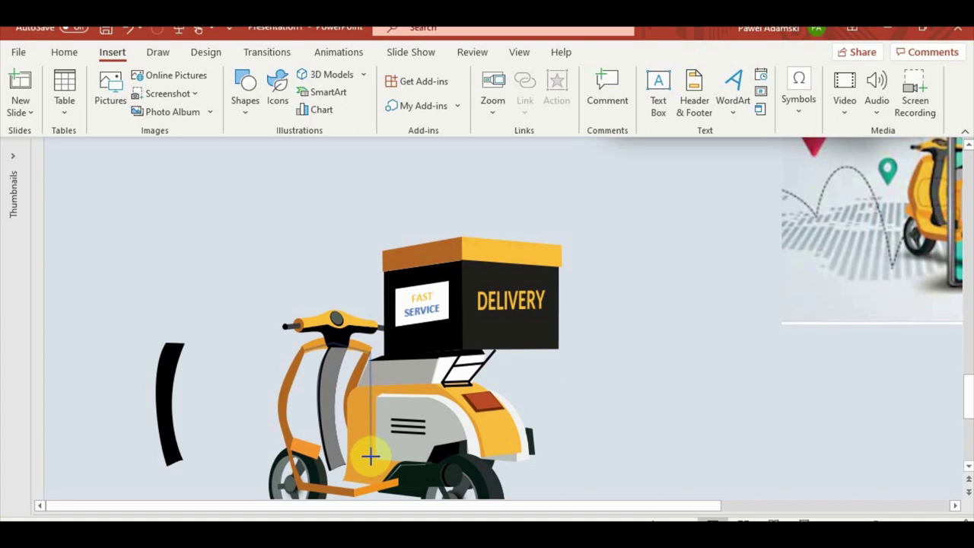
{"action": "left_click", "coordinate": [288, 466]}
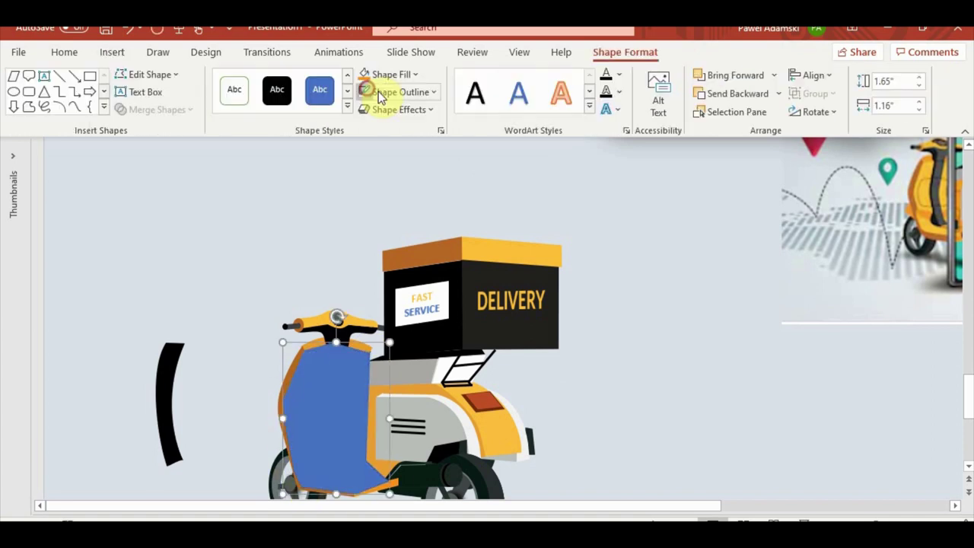
{"action": "left_click", "coordinate": [749, 92]}
{"action": "left_click", "coordinate": [739, 77]}
{"action": "left_click", "coordinate": [401, 390]}
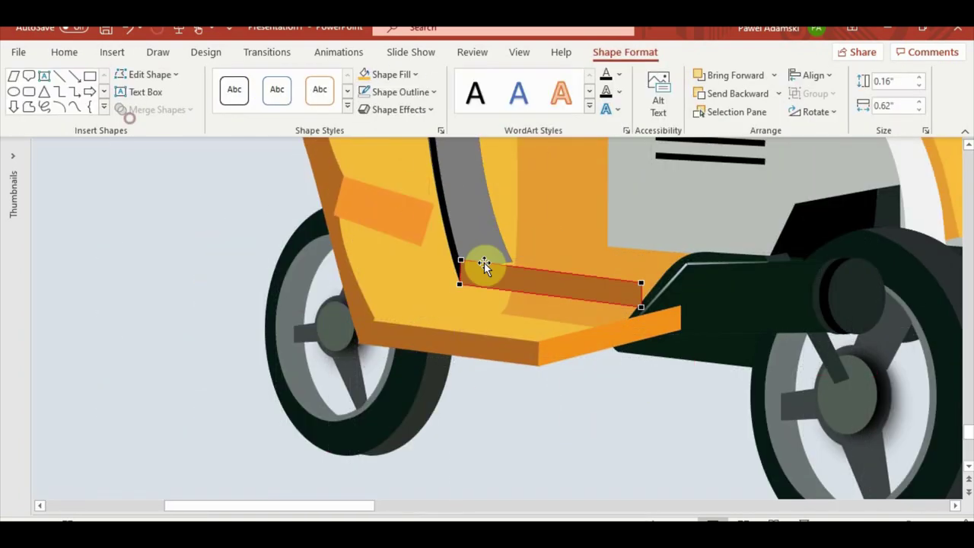
Step: Shorten the brown bar into a short strip by moving its points
{"action": "left_click_drag", "start_coordinate": [484, 262], "coordinate": [464, 271]}
{"action": "left_click_drag", "start_coordinate": [641, 306], "coordinate": [516, 283]}
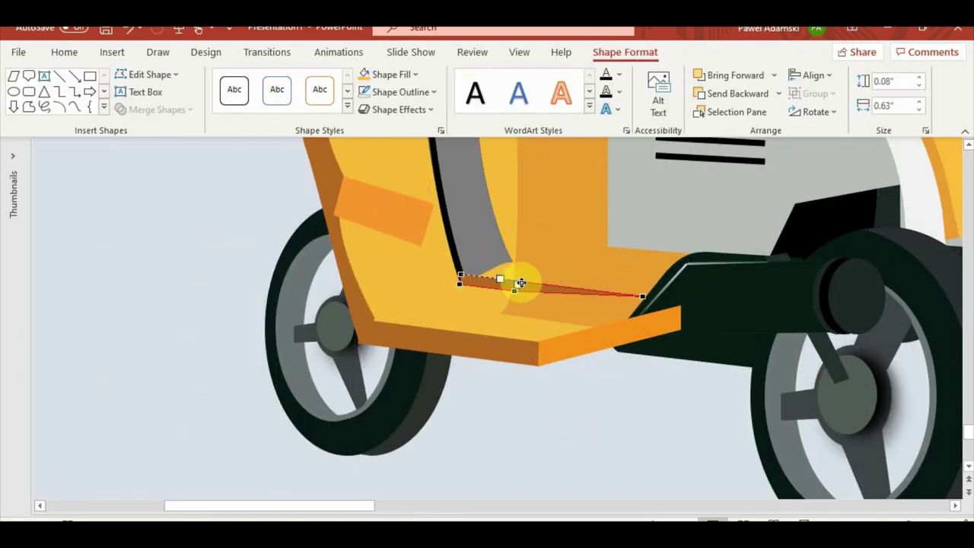
{"action": "left_click", "coordinate": [479, 244]}
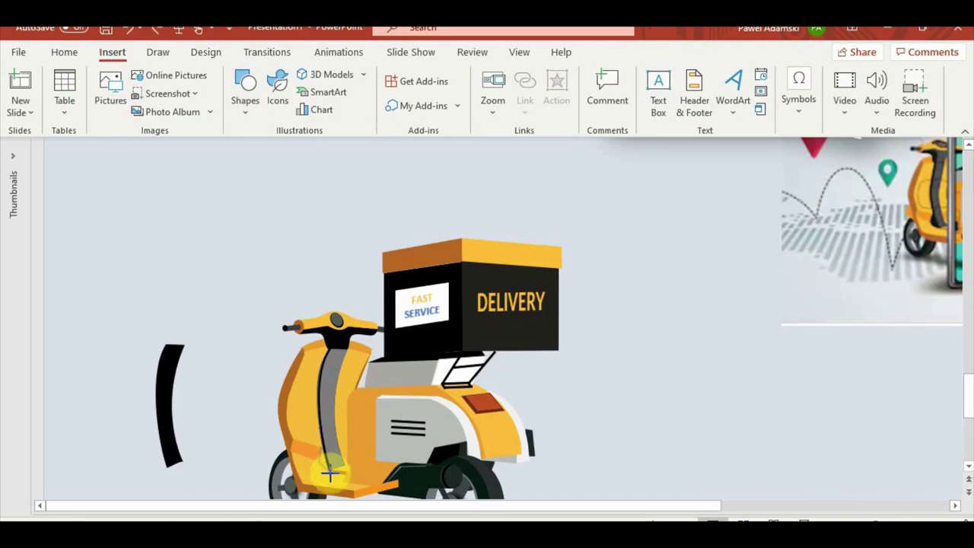
Step: Reshape the black triangle by removing a corner and curving its edge
{"action": "left_click_drag", "start_coordinate": [315, 449], "coordinate": [330, 477]}
{"action": "left_click", "coordinate": [485, 324], "text": "ctrl"}
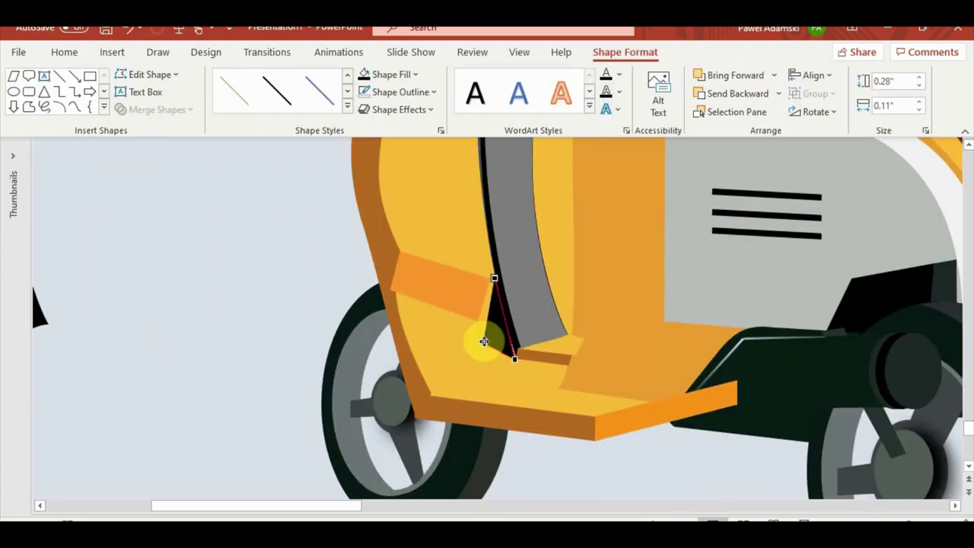
{"action": "left_click_drag", "start_coordinate": [509, 343], "coordinate": [506, 346]}
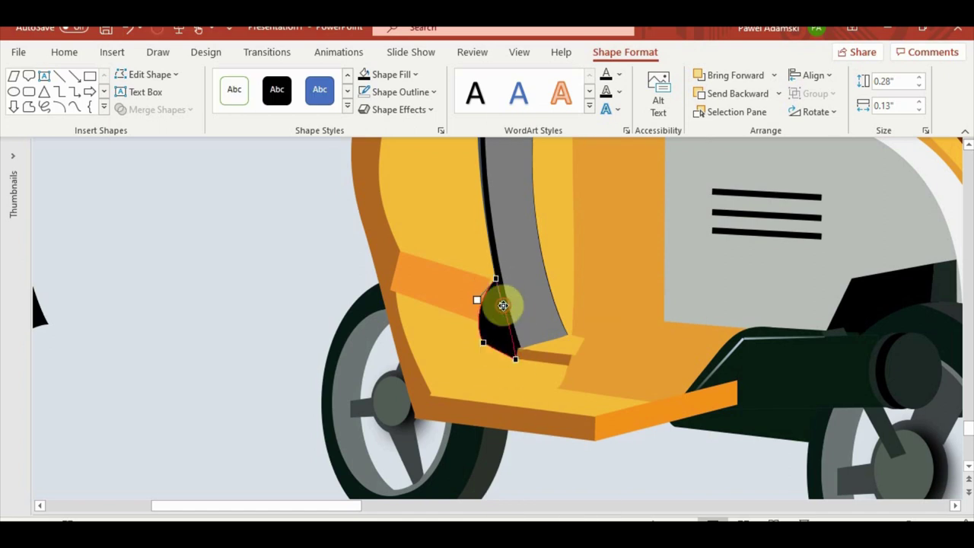
{"action": "left_click_drag", "start_coordinate": [502, 305], "coordinate": [548, 336]}
Step: Draw a small dark freeform piece, recolour it and send it behind the scooter
{"action": "scroll", "coordinate": [532, 305], "scroll_direction": "up", "scroll_amount": 3}
{"action": "left_click", "coordinate": [111, 52]}
{"action": "left_click", "coordinate": [245, 91]}
{"action": "left_click", "coordinate": [272, 170]}
{"action": "left_click", "coordinate": [546, 389]}
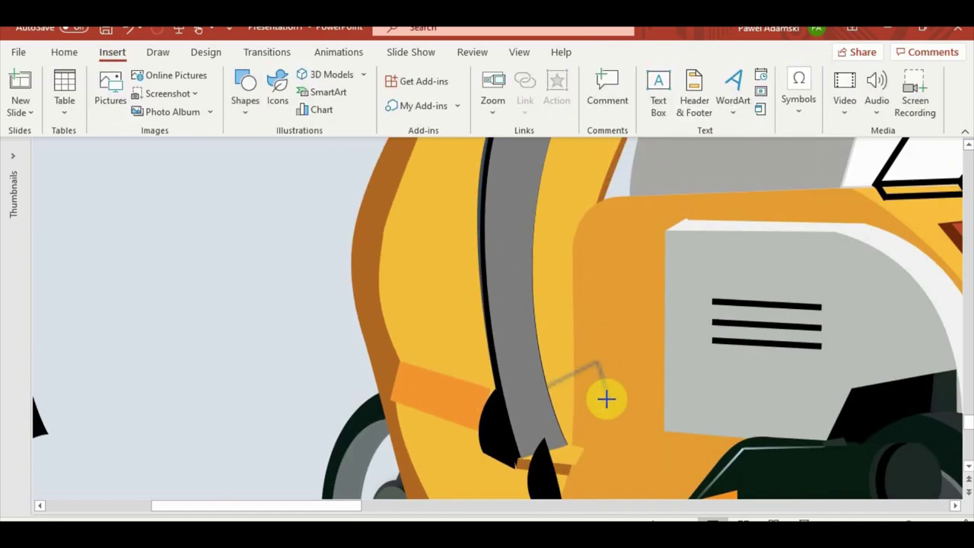
{"action": "double_click", "coordinate": [606, 400]}
{"action": "left_click", "coordinate": [64, 52]}
{"action": "left_click", "coordinate": [707, 76]}
{"action": "left_click", "coordinate": [625, 52]}
{"action": "left_click", "coordinate": [751, 93]}
{"action": "scroll", "coordinate": [788, 191], "scroll_direction": "down", "scroll_amount": 3}
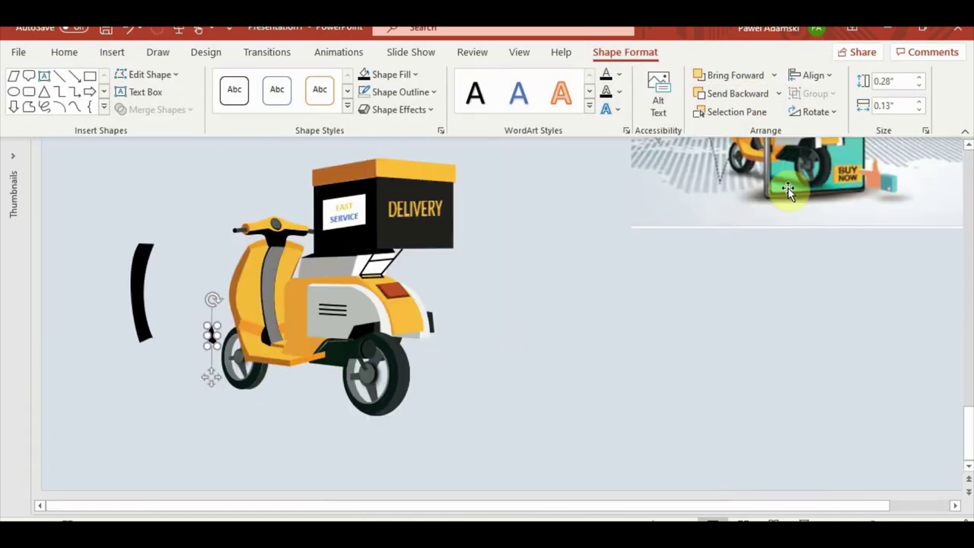
Step: Start a freeform outline for the compartment door on the scooter body
{"action": "left_click", "coordinate": [64, 52]}
{"action": "scroll", "coordinate": [532, 305], "scroll_direction": "down", "scroll_amount": 3}
{"action": "left_click", "coordinate": [112, 52]}
{"action": "left_click", "coordinate": [245, 91]}
{"action": "scroll", "coordinate": [533, 304], "scroll_direction": "up", "scroll_amount": 3}
{"action": "left_click", "coordinate": [311, 145]}
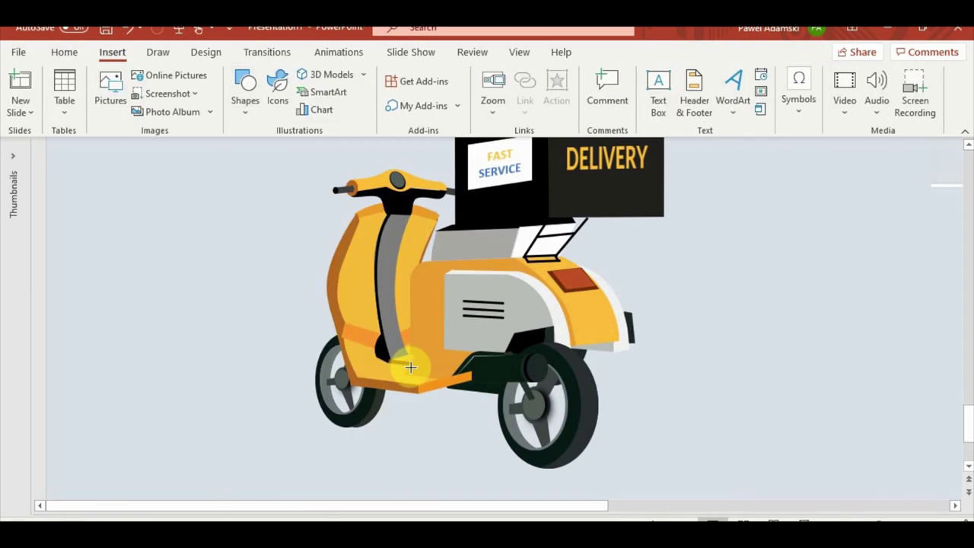
{"action": "scroll", "coordinate": [411, 318], "scroll_direction": "up", "scroll_amount": 3}
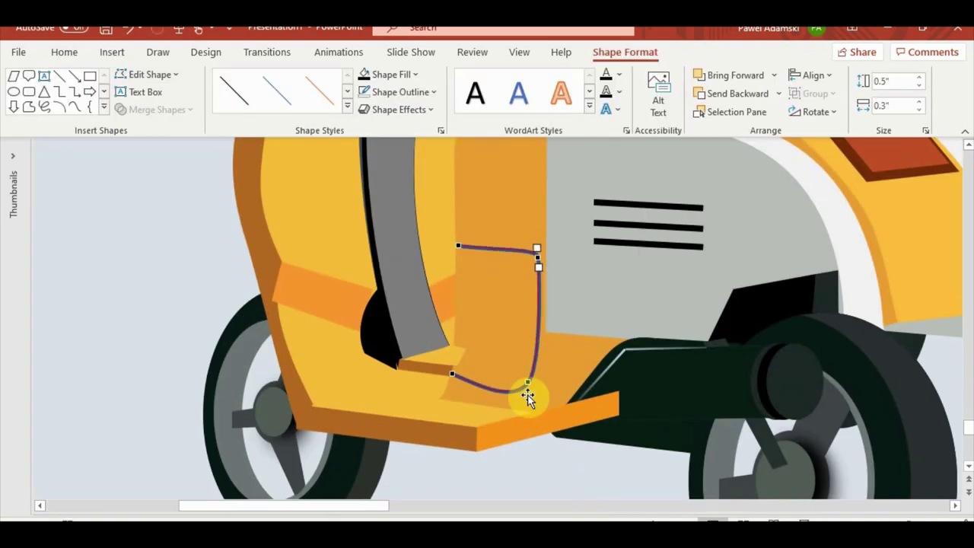
Step: Send the gray strip behind the door outline and reshape the outline's corner
{"action": "left_click", "coordinate": [374, 419]}
{"action": "left_click", "coordinate": [386, 348]}
{"action": "left_click", "coordinate": [404, 319]}
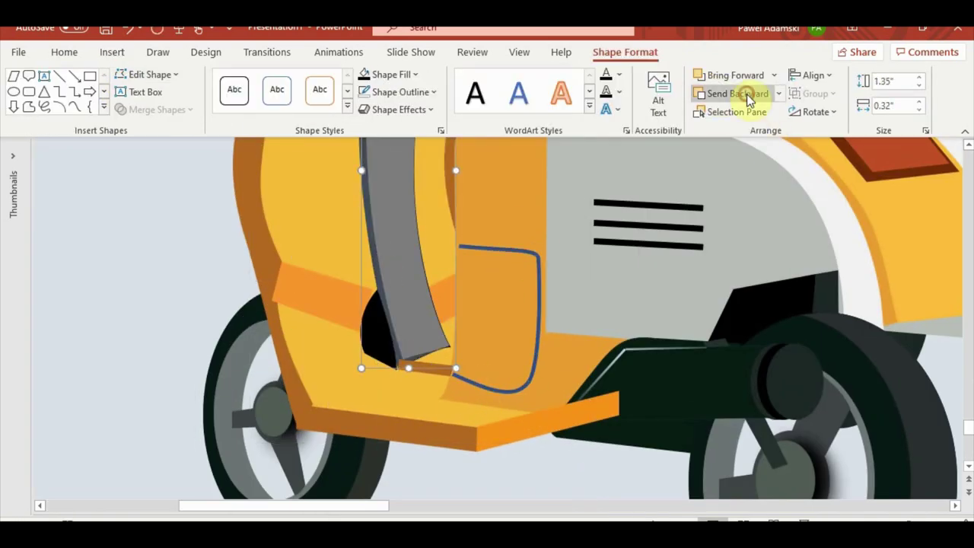
{"action": "left_click", "coordinate": [746, 93]}
{"action": "left_click", "coordinate": [484, 406]}
{"action": "left_click", "coordinate": [515, 401]}
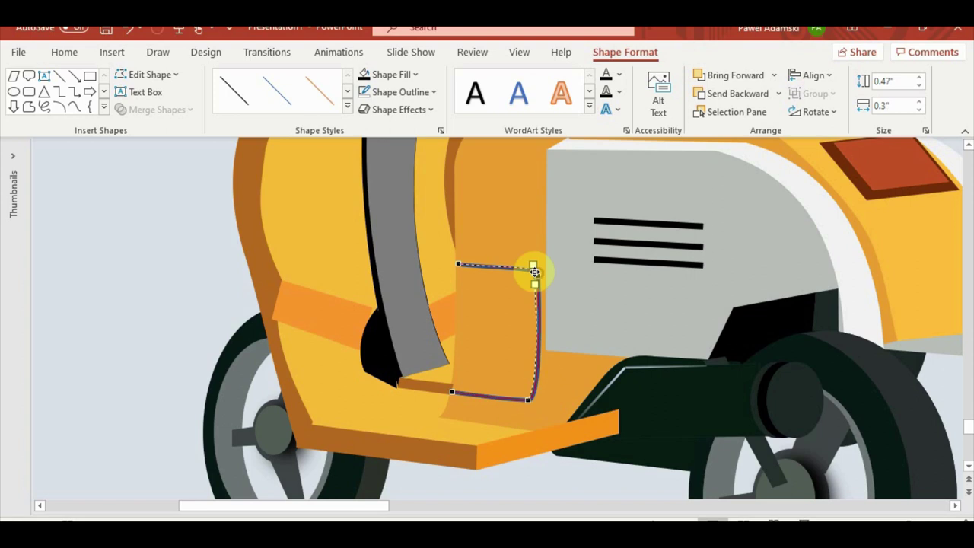
{"action": "left_click_drag", "start_coordinate": [533, 274], "coordinate": [494, 268]}
{"action": "left_click", "coordinate": [507, 272]}
Step: Set the small slot's outline and browse its 3-D effects
{"action": "scroll", "coordinate": [539, 263], "scroll_direction": "down", "scroll_amount": 3}
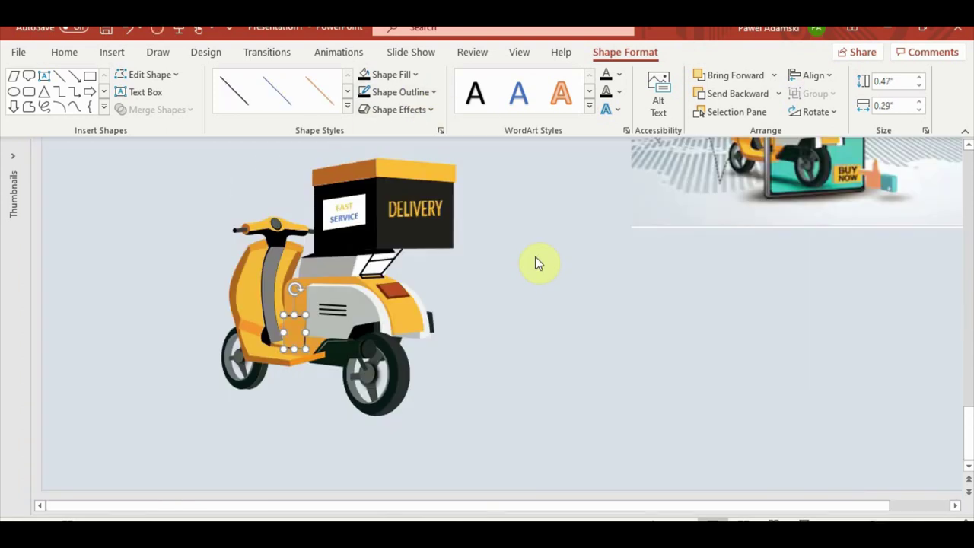
{"action": "scroll", "coordinate": [505, 492], "scroll_direction": "up", "scroll_amount": 2}
{"action": "scroll", "coordinate": [401, 403], "scroll_direction": "up", "scroll_amount": 1}
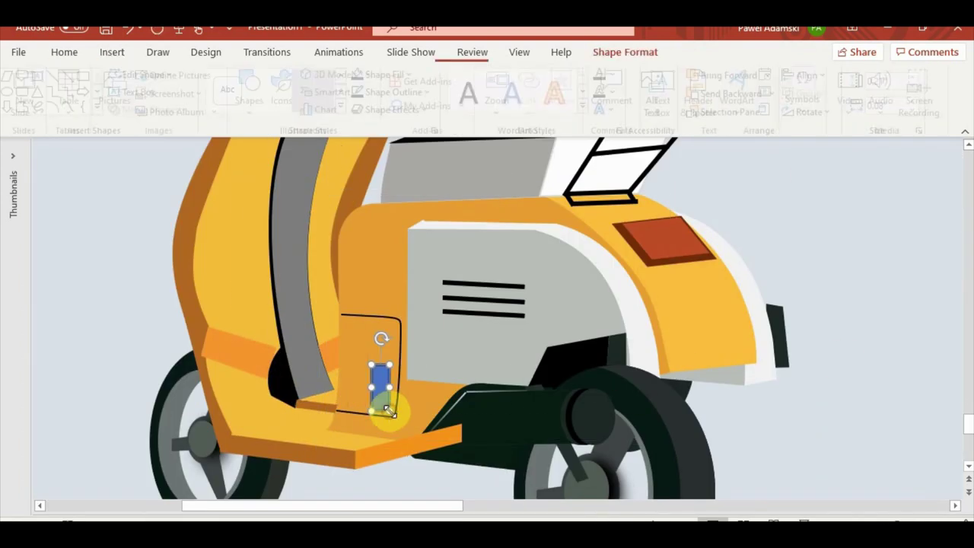
{"action": "left_click", "coordinate": [403, 91]}
{"action": "left_click", "coordinate": [396, 109]}
{"action": "mouse_move", "coordinate": [419, 372]}
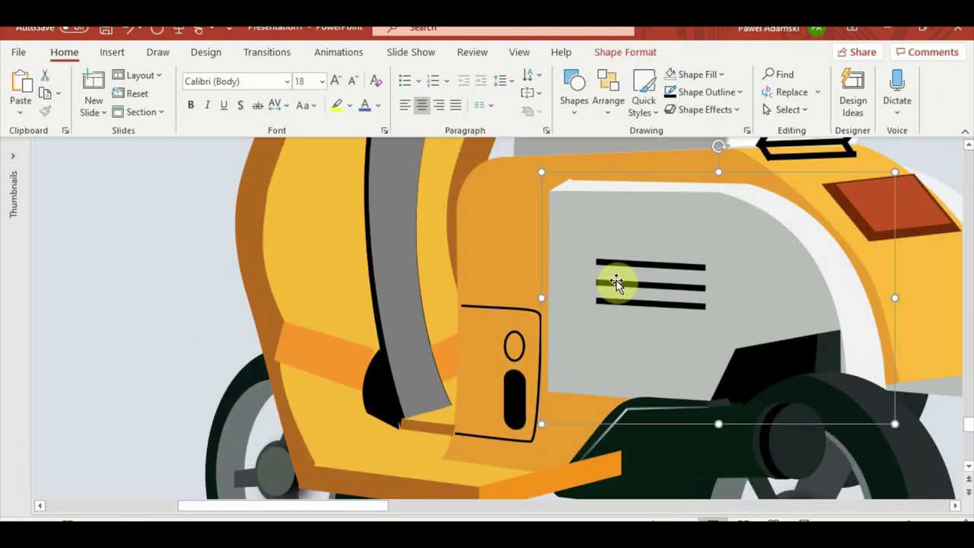
Step: Draw short black vent lines on the panel and a rectangle over the front shield
{"action": "left_click", "coordinate": [441, 129]}
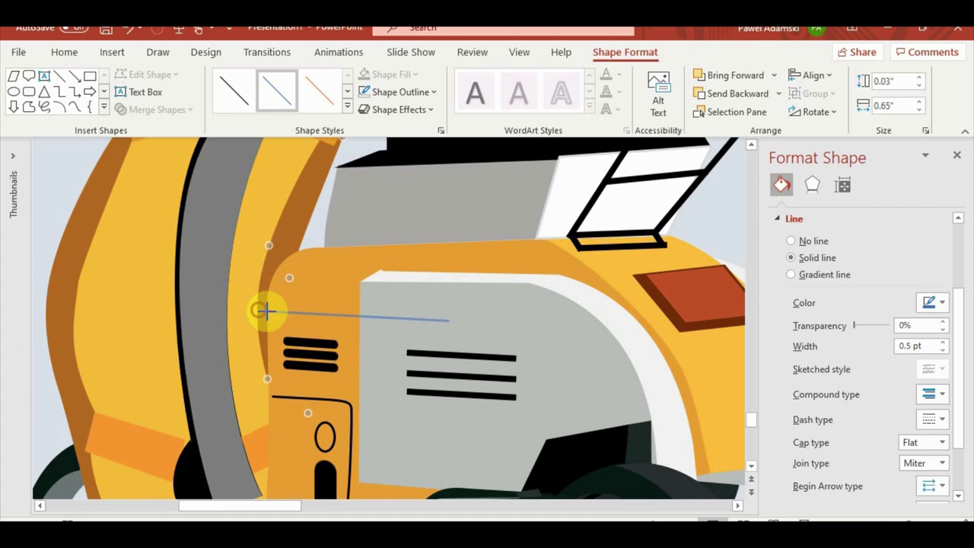
{"action": "left_click_drag", "start_coordinate": [267, 307], "coordinate": [405, 312]}
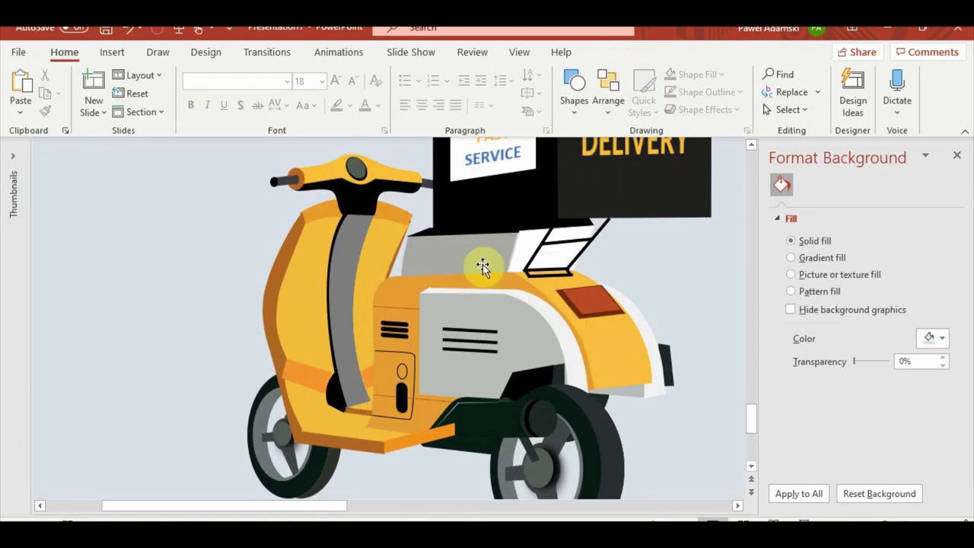
{"action": "left_click", "coordinate": [246, 114]}
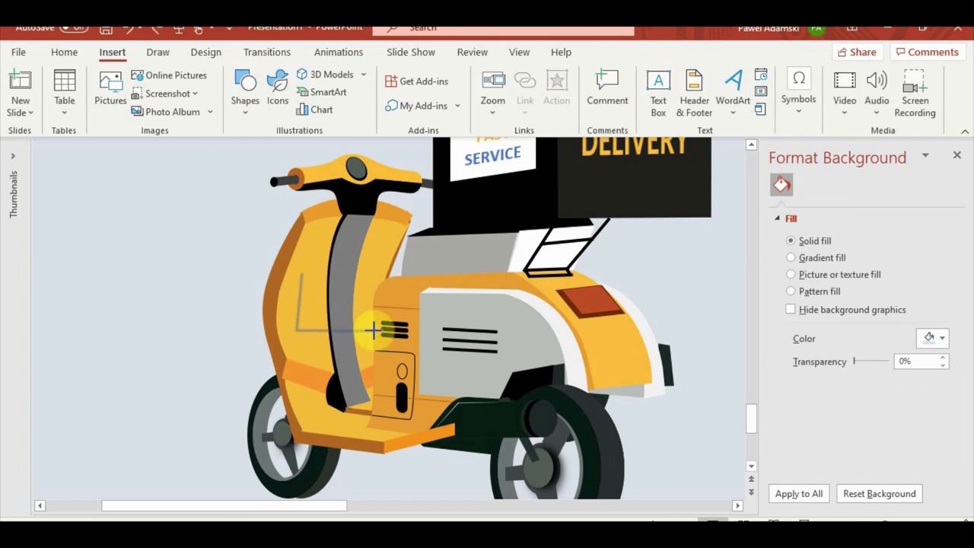
{"action": "left_click_drag", "start_coordinate": [301, 274], "coordinate": [373, 329]}
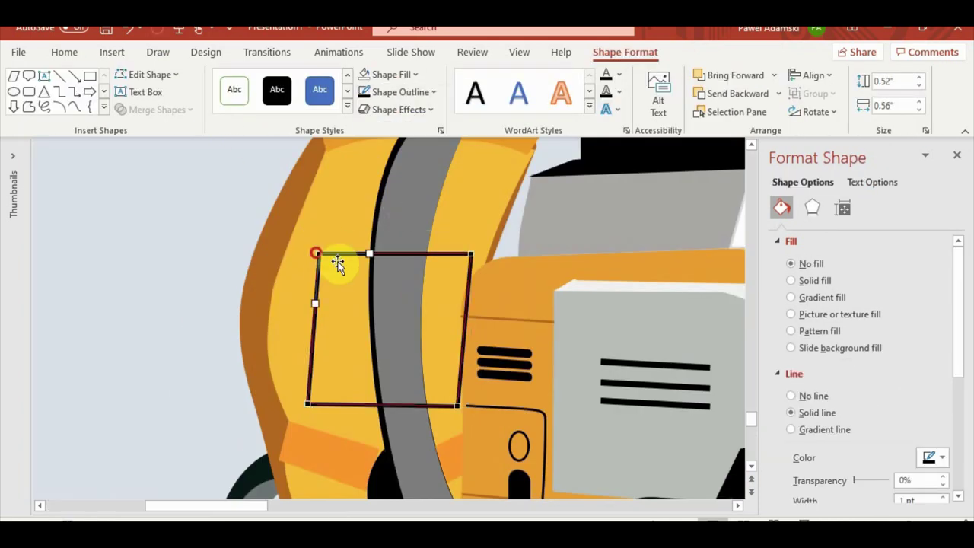
Step: Curve the panel line's edges across the front shield, then preview the slide full screen
{"action": "mouse_move", "coordinate": [337, 261]}
{"action": "left_mouse_down"}
{"action": "mouse_move", "coordinate": [315, 299]}
{"action": "mouse_move", "coordinate": [364, 421]}
{"action": "left_mouse_up"}
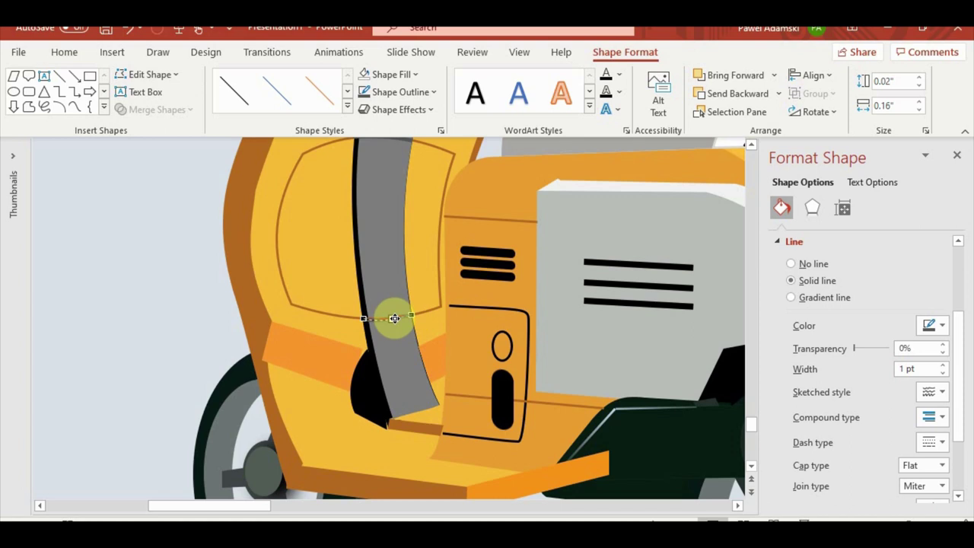
{"action": "key", "text": "shift+F5"}
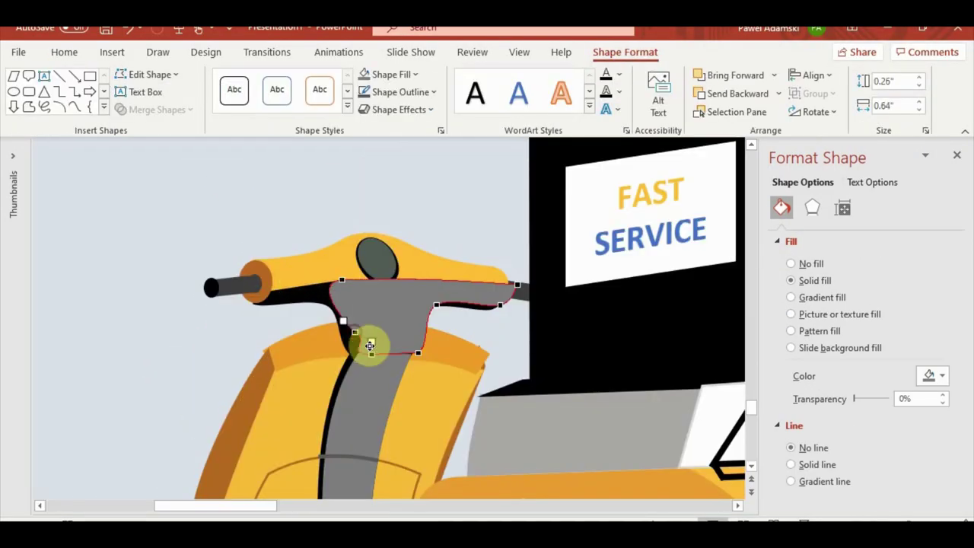
Step: Reorder the grey handlebar stem's layer and put it into Edit Points mode
{"action": "left_click", "coordinate": [327, 270]}
{"action": "left_click", "coordinate": [351, 293]}
{"action": "left_click", "coordinate": [739, 93]}
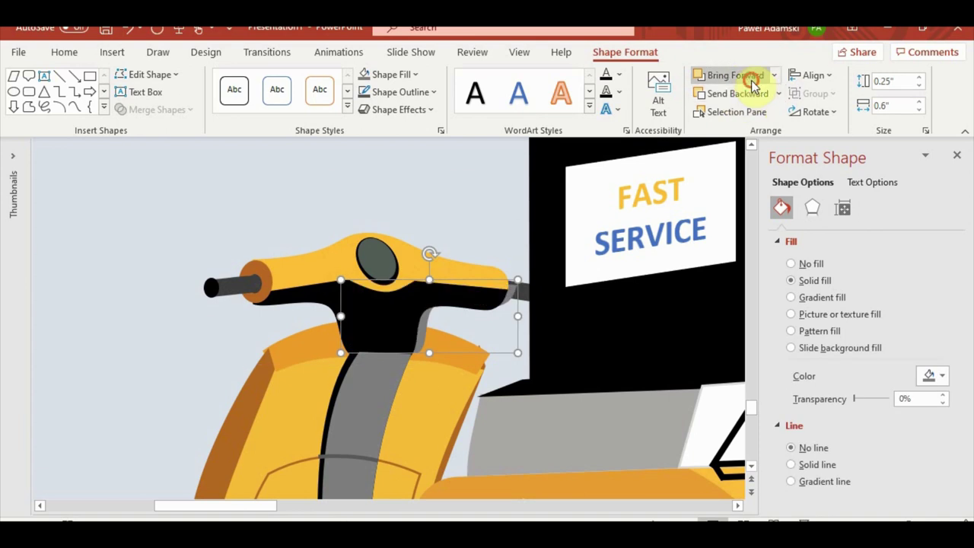
{"action": "left_click", "coordinate": [751, 75]}
{"action": "right_click", "coordinate": [496, 305]}
{"action": "key", "text": "e"}
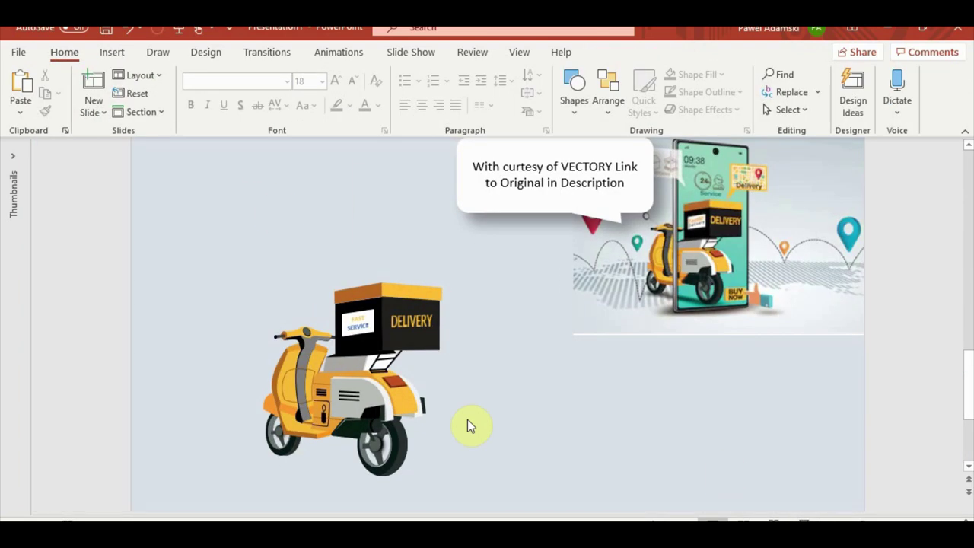
Step: Pick the Freeform shape to draw a curved piece at the shield's front edge
{"action": "left_click", "coordinate": [111, 51]}
{"action": "left_click", "coordinate": [245, 100]}
{"action": "left_click", "coordinate": [366, 340]}
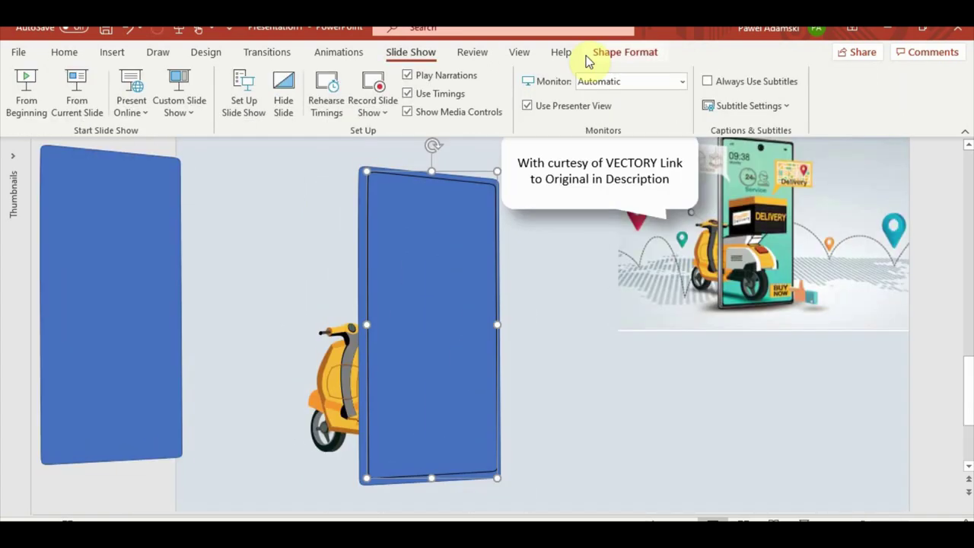
Step: Merge the duplicated phone shapes into a hollow frame and give the frame a gradient fill
{"action": "left_click", "coordinate": [625, 52]}
{"action": "left_click", "coordinate": [157, 109]}
{"action": "left_click", "coordinate": [164, 197]}
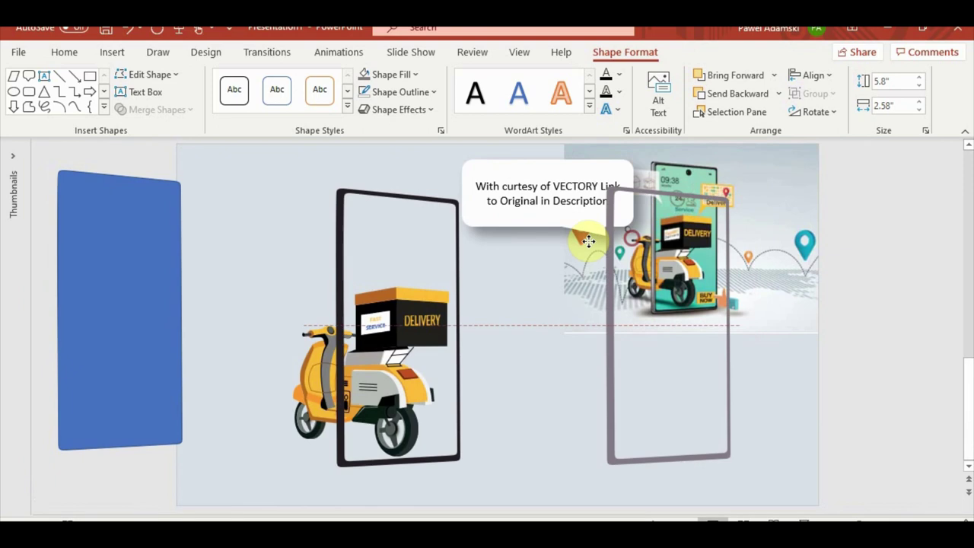
{"action": "left_click", "coordinate": [370, 245]}
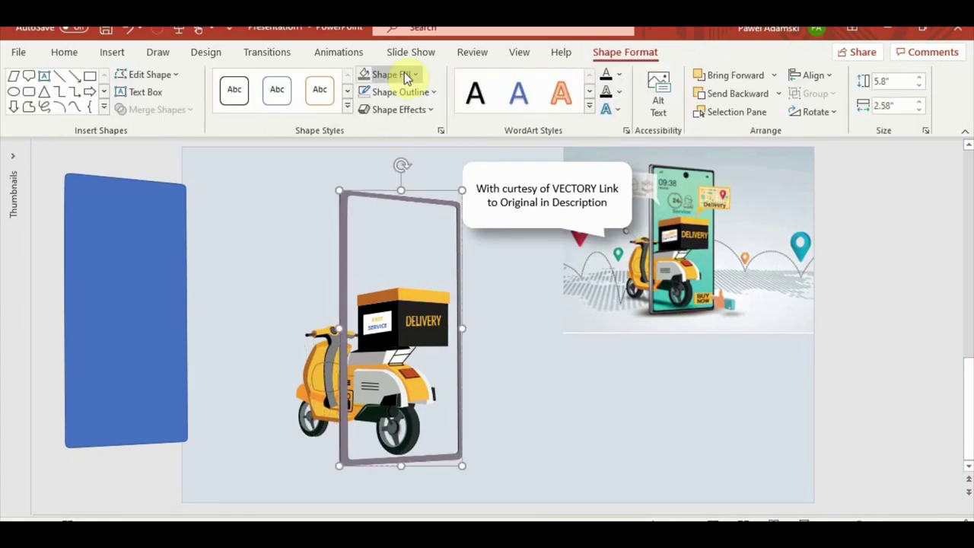
{"action": "left_click", "coordinate": [791, 296]}
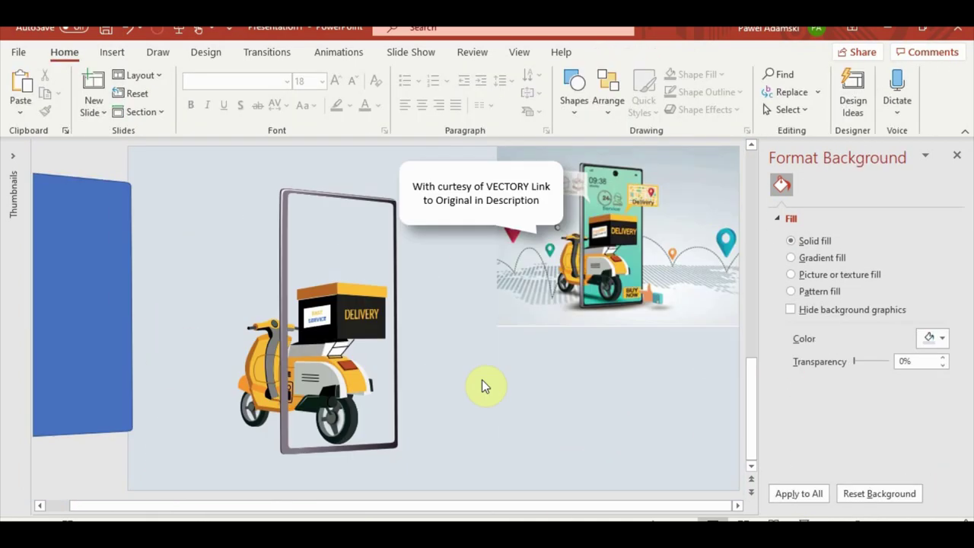
{"action": "left_click", "coordinate": [288, 242]}
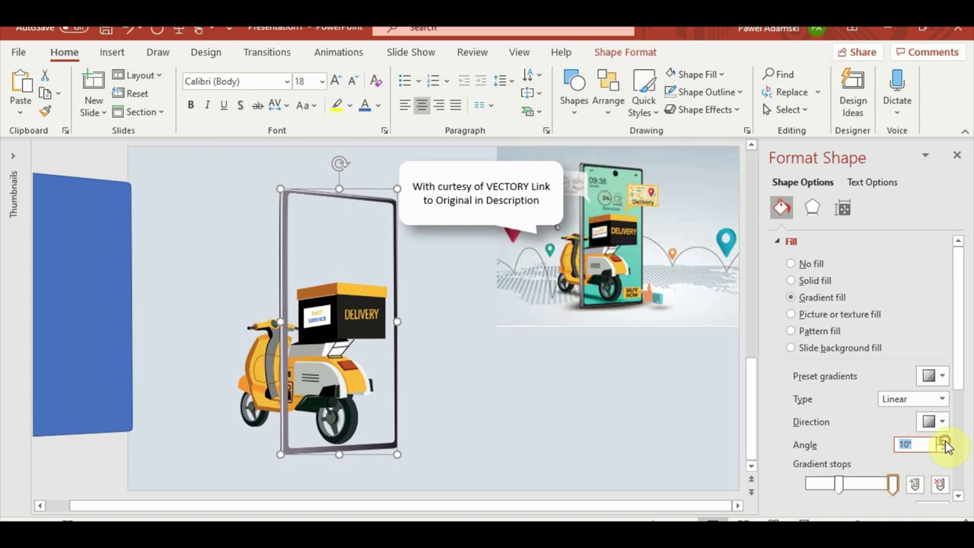
Step: Give the blue rectangle on the left a dark preset gradient fill
{"action": "left_click", "coordinate": [561, 479]}
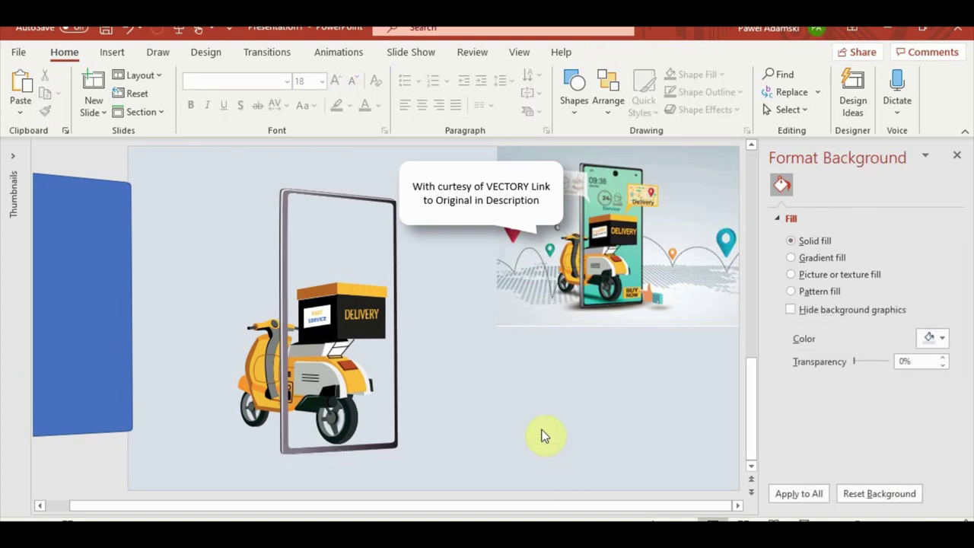
{"action": "left_click", "coordinate": [109, 278]}
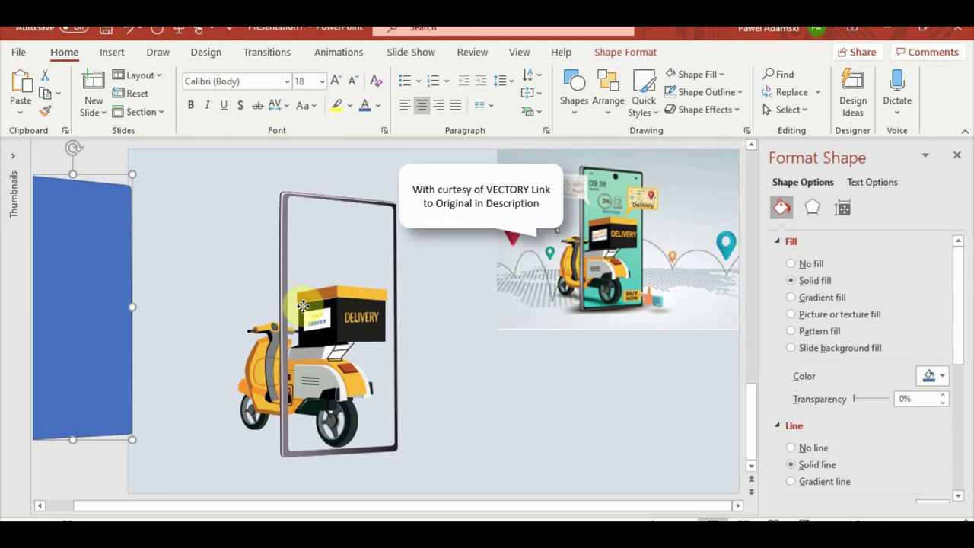
{"action": "left_click", "coordinate": [631, 59]}
{"action": "left_click", "coordinate": [396, 74]}
{"action": "mouse_move", "coordinate": [431, 372]}
{"action": "left_click", "coordinate": [550, 411]}
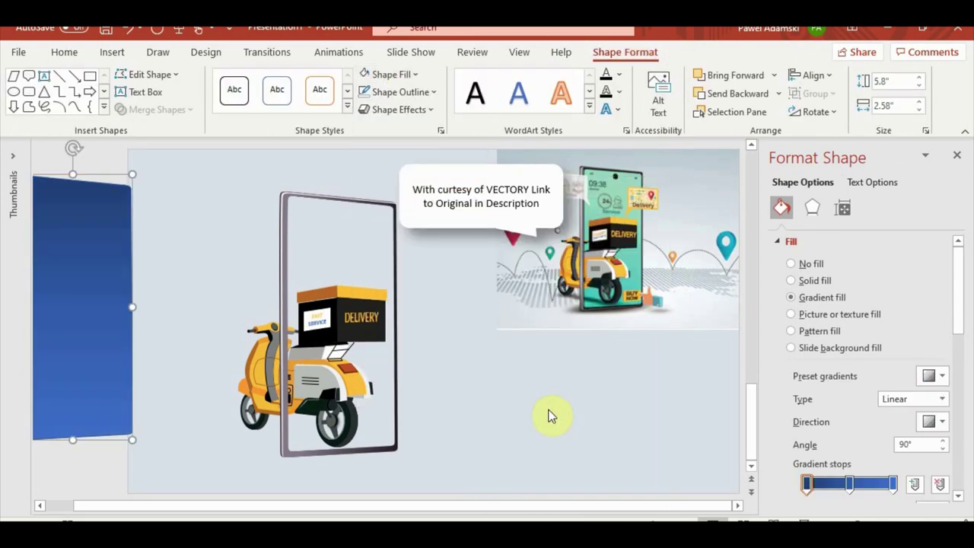
{"action": "scroll", "coordinate": [959, 316], "scroll_direction": "down", "scroll_amount": 2}
Step: Recolour its three gradient stops teal, green and teal, sampled from the reference phone
{"action": "left_click", "coordinate": [933, 432]}
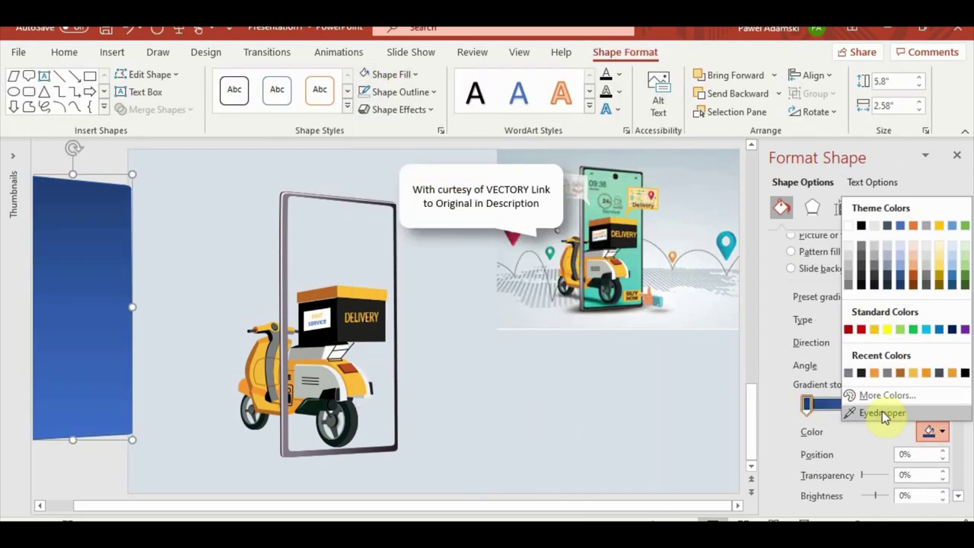
{"action": "left_click", "coordinate": [889, 411]}
{"action": "left_click", "coordinate": [606, 167]}
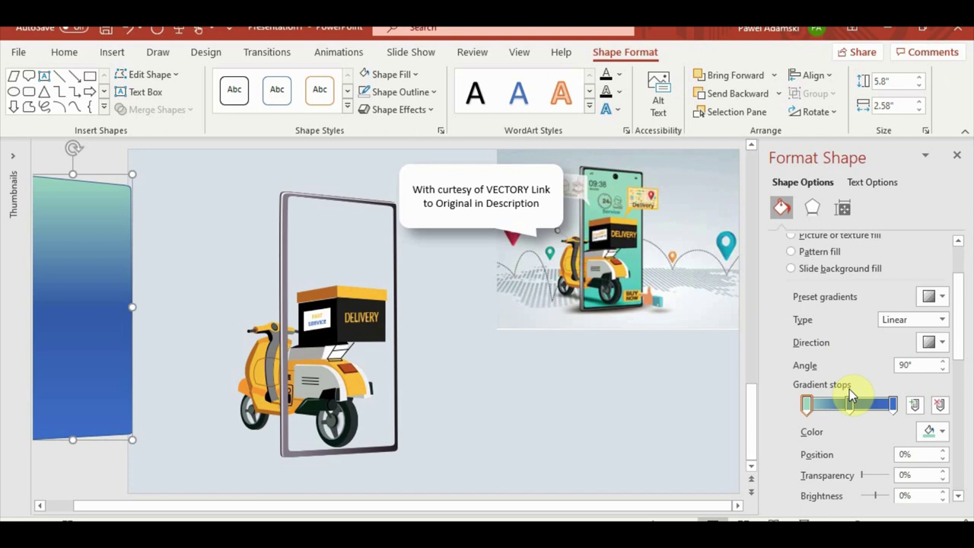
{"action": "left_click", "coordinate": [918, 438]}
{"action": "left_click", "coordinate": [898, 411]}
{"action": "left_click", "coordinate": [643, 233]}
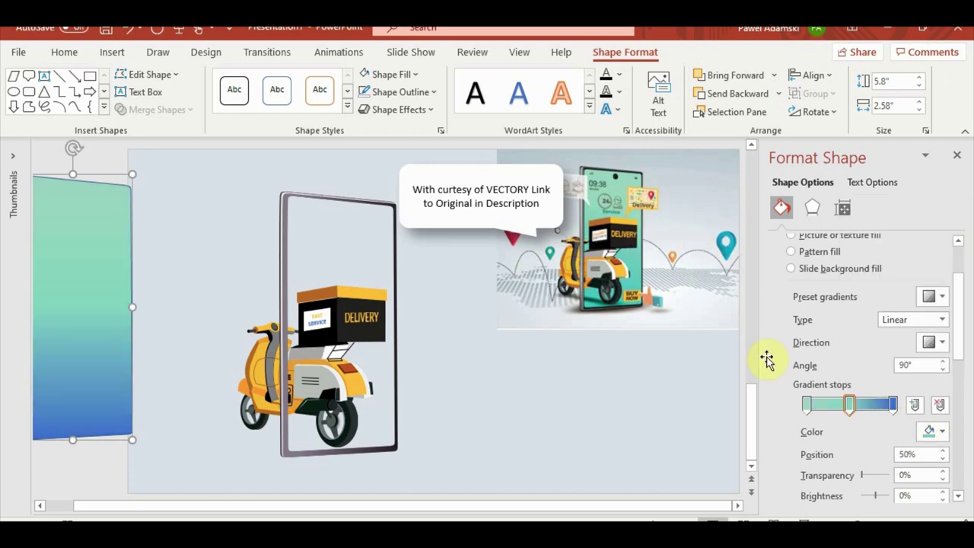
{"action": "left_click", "coordinate": [941, 432]}
{"action": "left_click", "coordinate": [903, 409]}
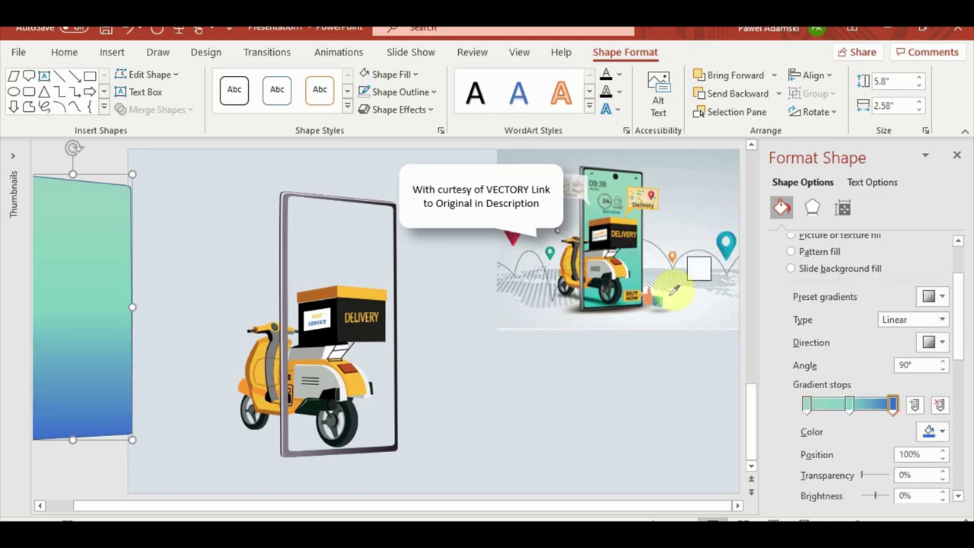
{"action": "left_click", "coordinate": [592, 301]}
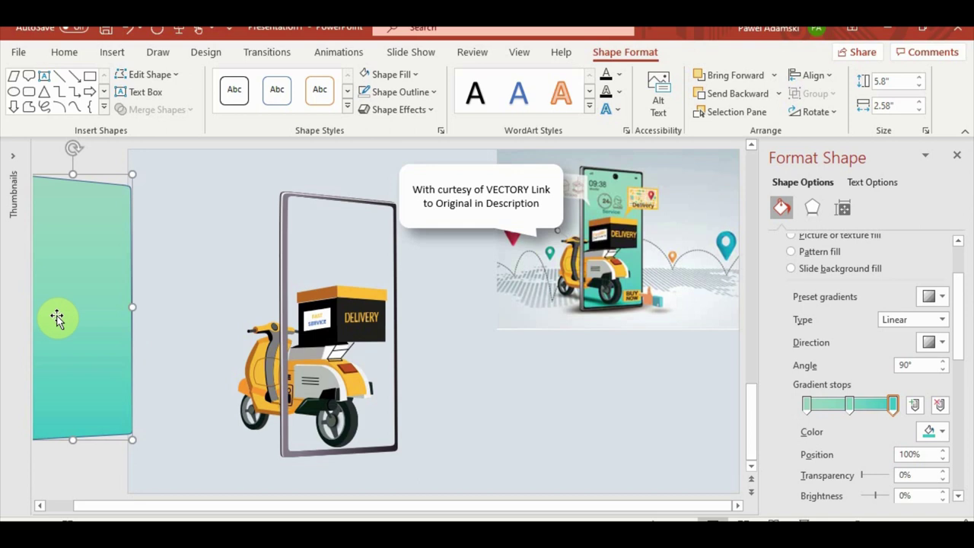
Step: Move the teal gradient rectangle into the phone frame, send it backward, and nudge it left
{"action": "left_click_drag", "start_coordinate": [57, 318], "coordinate": [567, 411]}
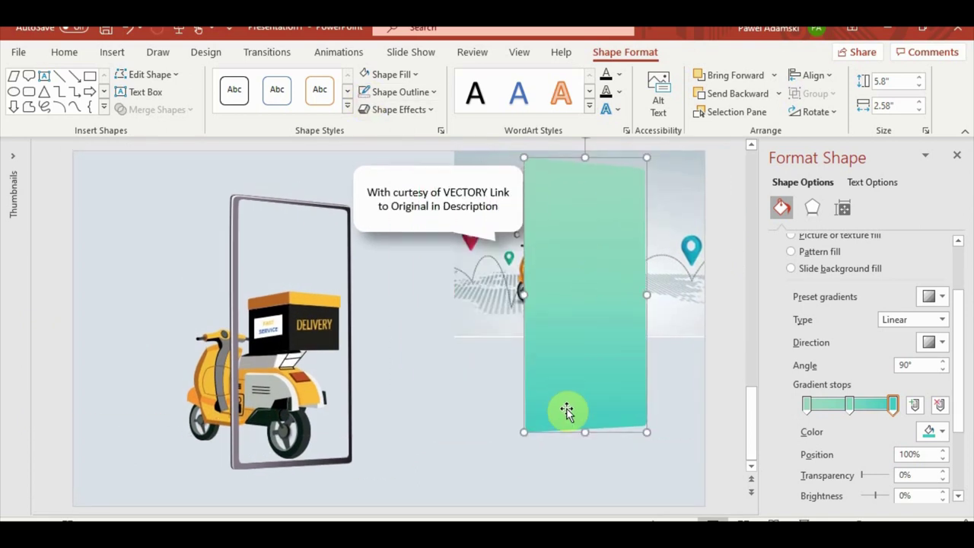
{"action": "left_click_drag", "start_coordinate": [567, 411], "coordinate": [300, 354]}
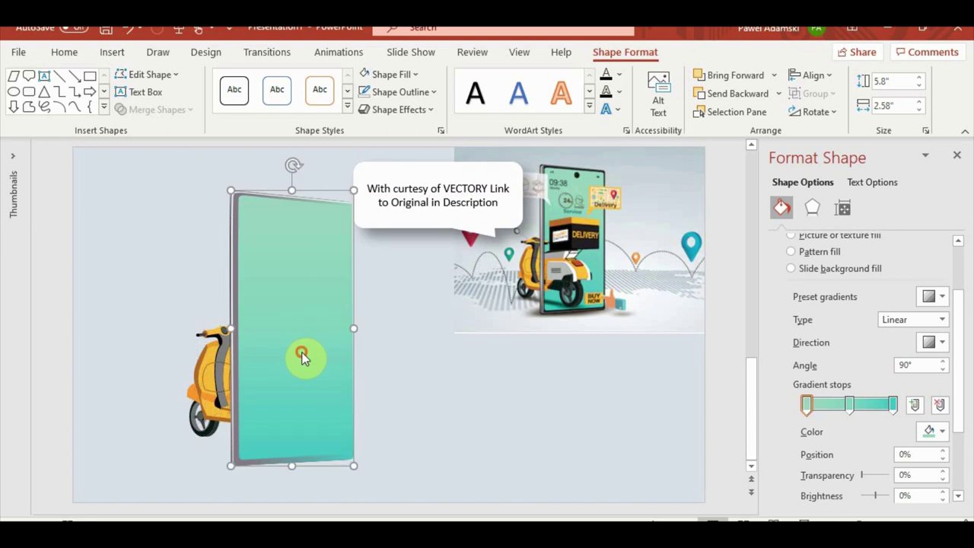
{"action": "left_click", "coordinate": [756, 100]}
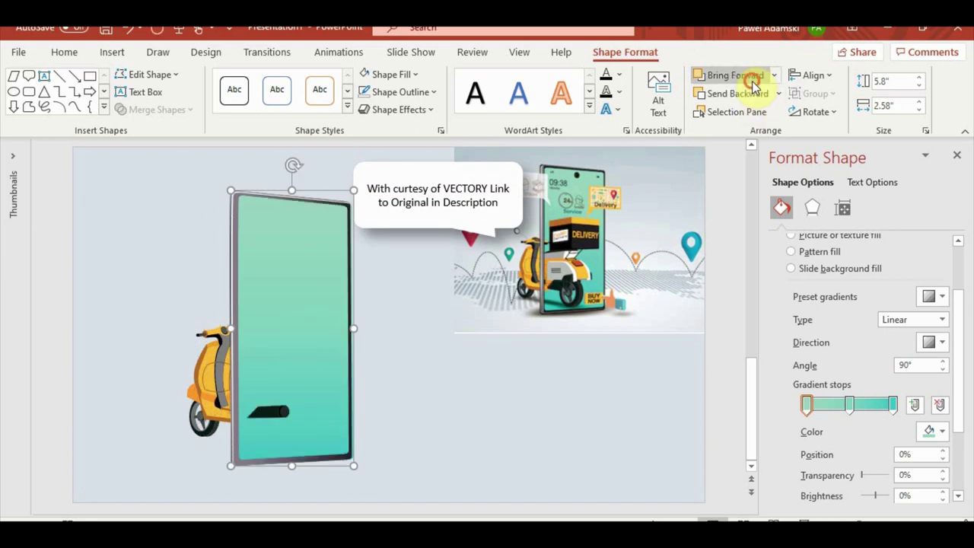
{"action": "scroll", "coordinate": [400, 343], "scroll_direction": "up", "scroll_amount": 3}
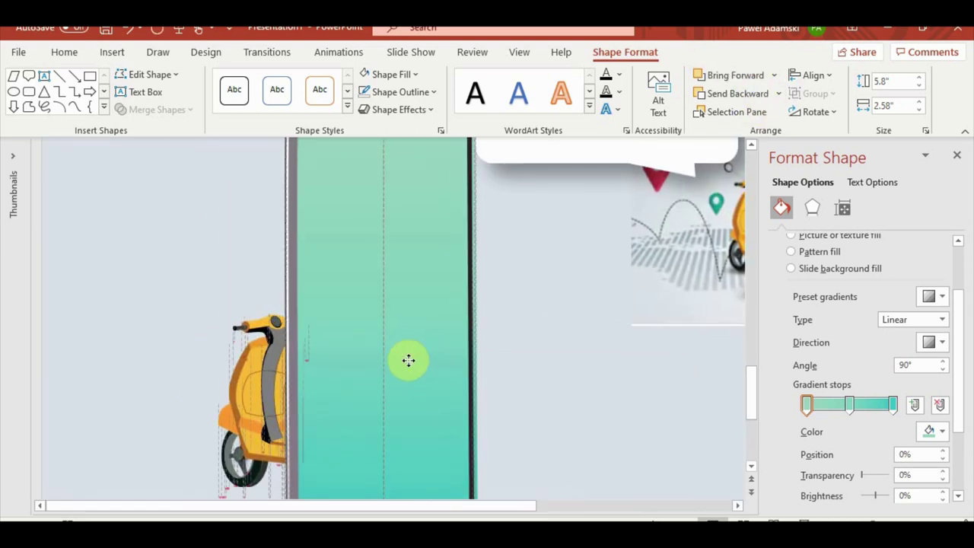
{"action": "left_click_drag", "start_coordinate": [409, 360], "coordinate": [402, 359]}
{"action": "key", "text": "Escape"}
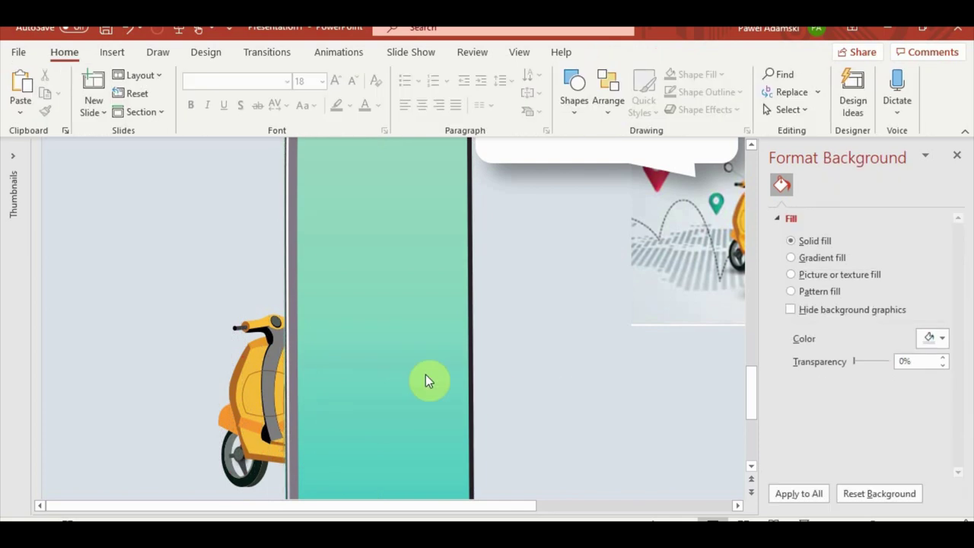
{"action": "scroll", "coordinate": [425, 377], "scroll_direction": "down", "scroll_amount": 3}
{"action": "left_click", "coordinate": [314, 395]}
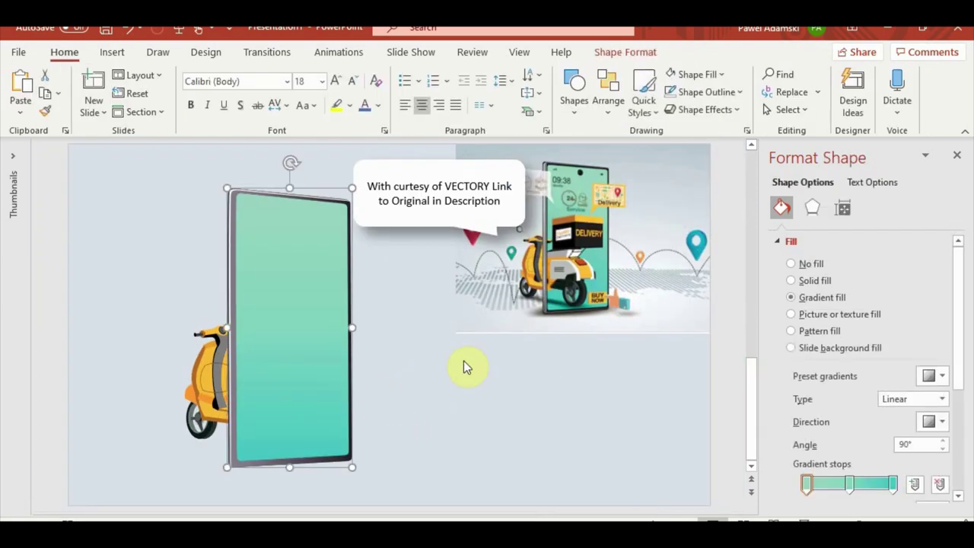
Step: Send the teal screen backward twice so it sits behind the scooter and delivery box
{"action": "left_click", "coordinate": [622, 53]}
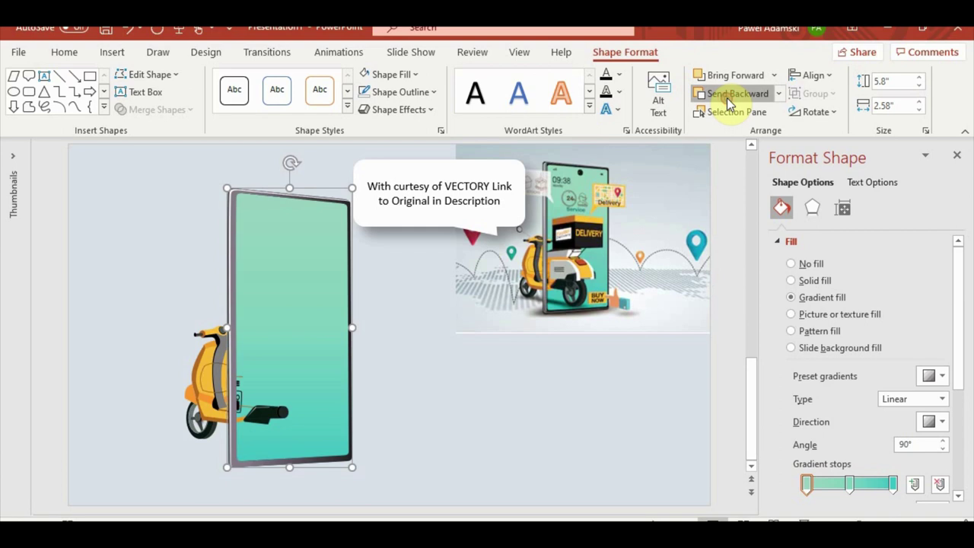
{"action": "left_click", "coordinate": [728, 98]}
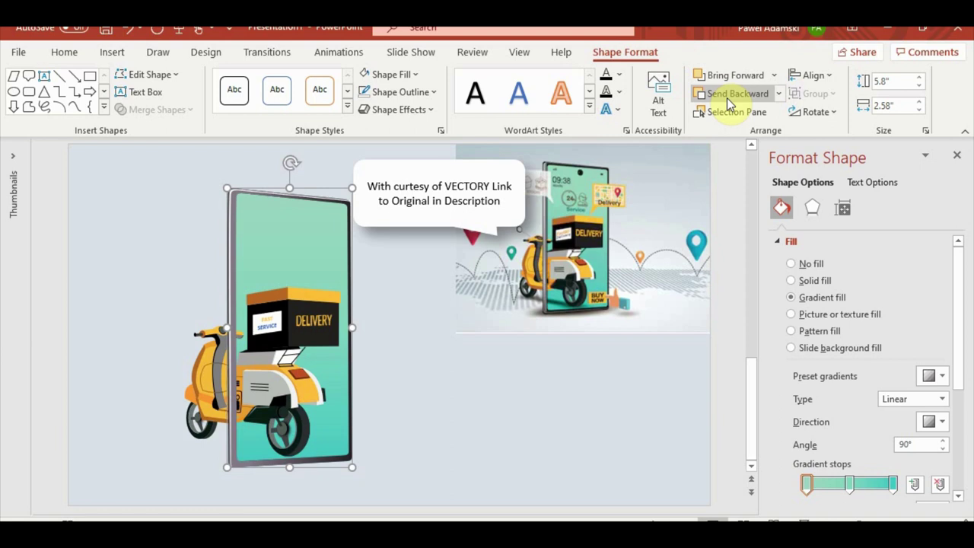
{"action": "left_click", "coordinate": [727, 98]}
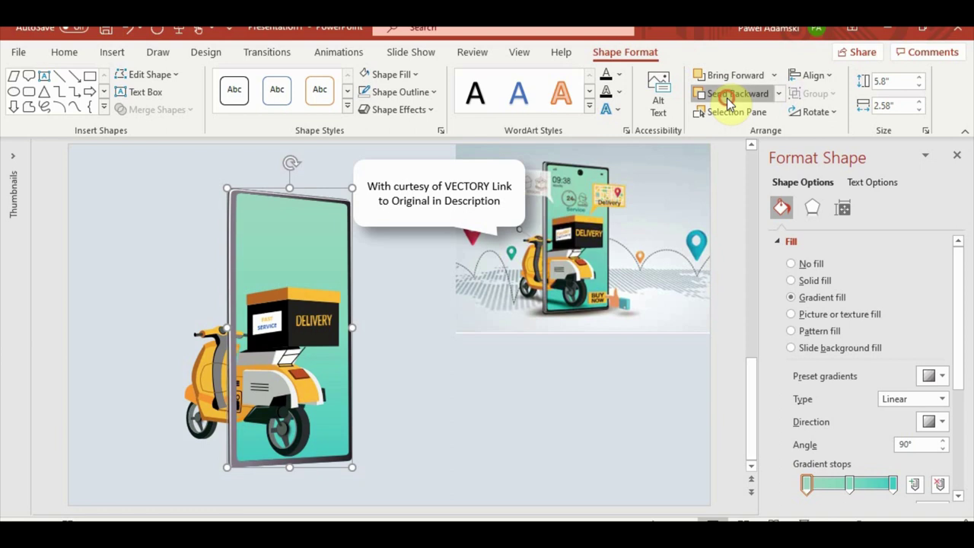
{"action": "left_click", "coordinate": [430, 436]}
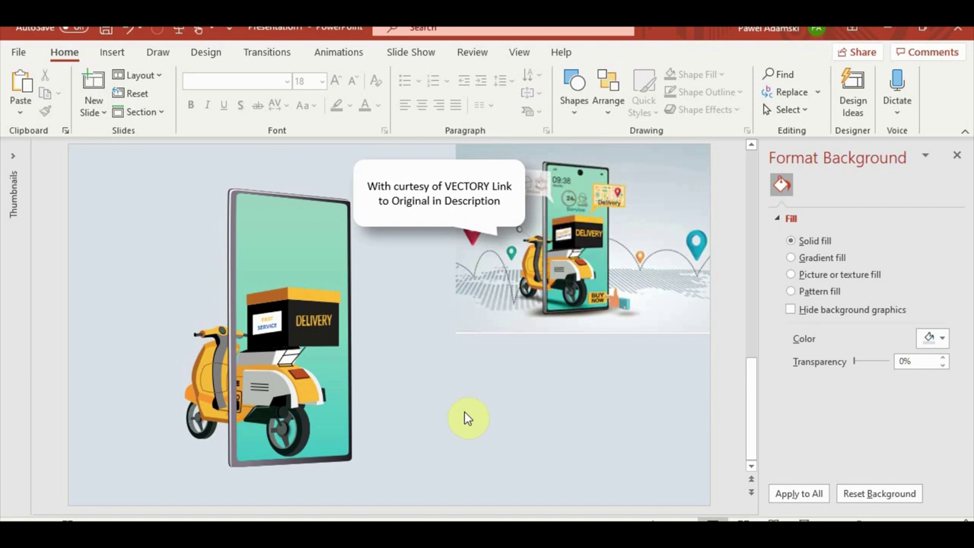
Step: Preview the slide as a full-screen slide show, then return to editing
{"action": "left_click", "coordinate": [799, 521]}
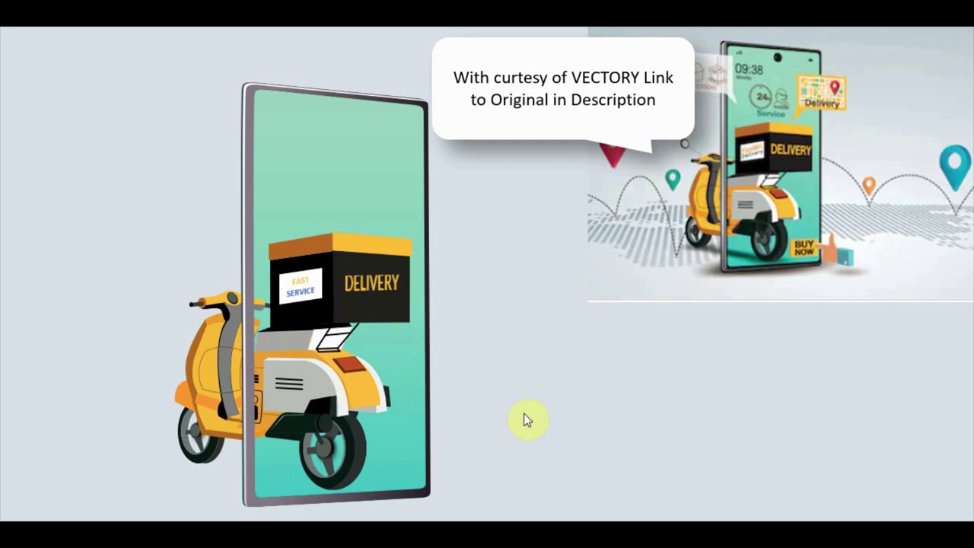
{"action": "key", "text": "minus"}
{"action": "key", "text": "Escape"}
{"action": "key", "text": "Escape"}
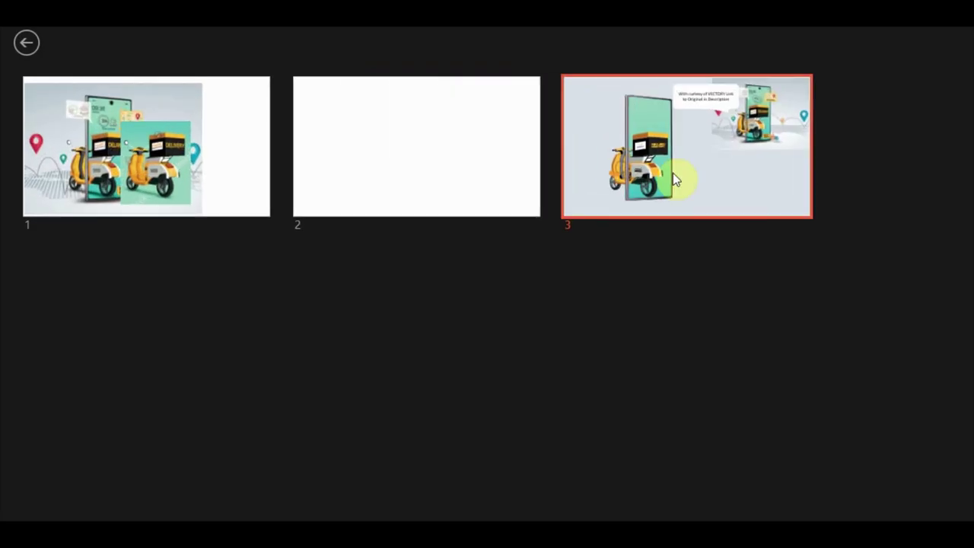
Step: Inspect the DELIVERY text box's 3-D Rotation values in Shape Effects
{"action": "left_click", "coordinate": [324, 314]}
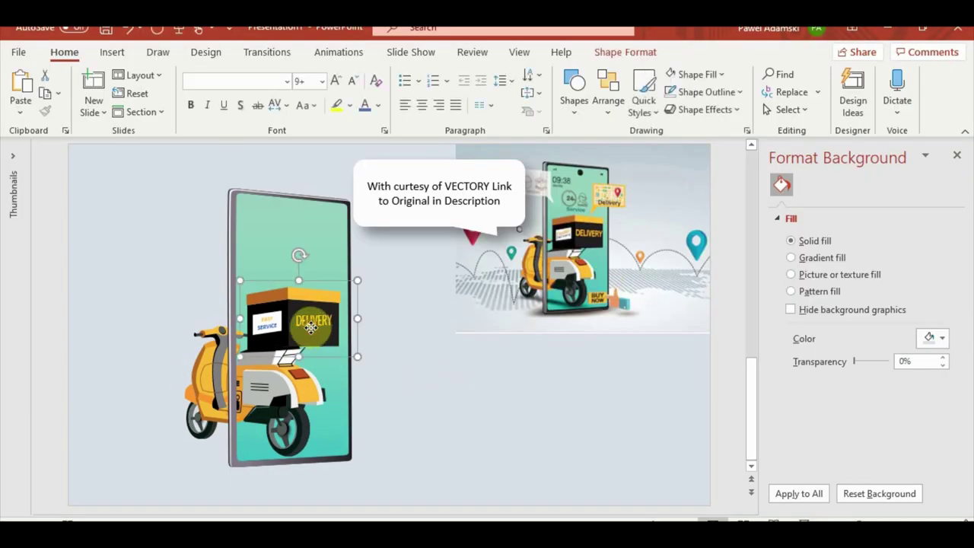
{"action": "left_click", "coordinate": [599, 53]}
{"action": "left_click", "coordinate": [426, 110]}
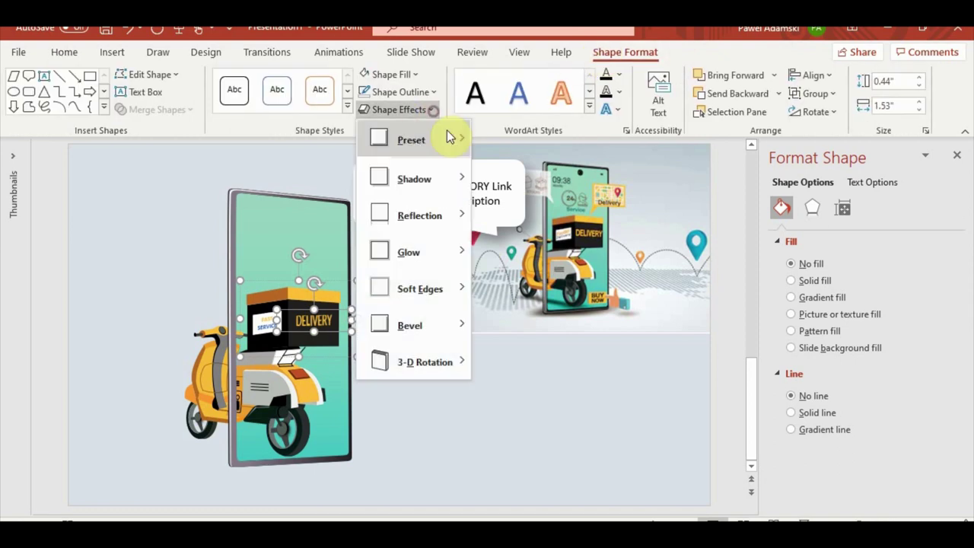
{"action": "left_click", "coordinate": [812, 207]}
{"action": "left_click", "coordinate": [811, 497]}
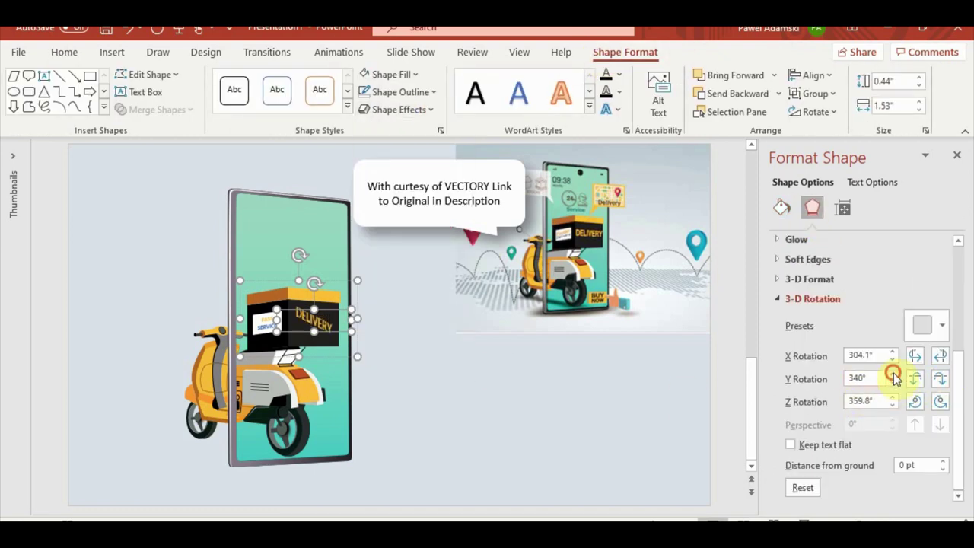
{"action": "left_click", "coordinate": [462, 431]}
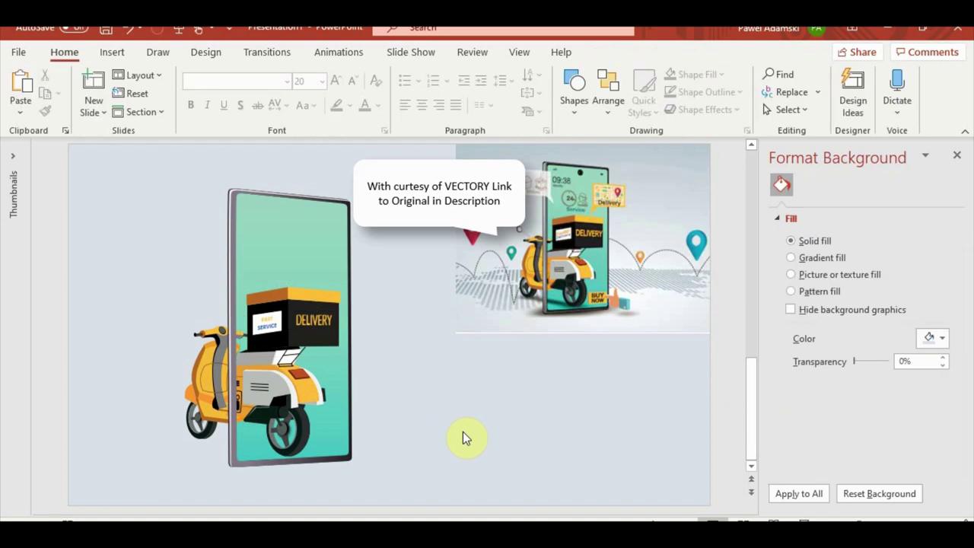
Step: Draw a small oval at the top of the phone screen and fill it black
{"action": "left_click", "coordinate": [112, 51]}
{"action": "left_click", "coordinate": [245, 90]}
{"action": "left_click", "coordinate": [317, 152]}
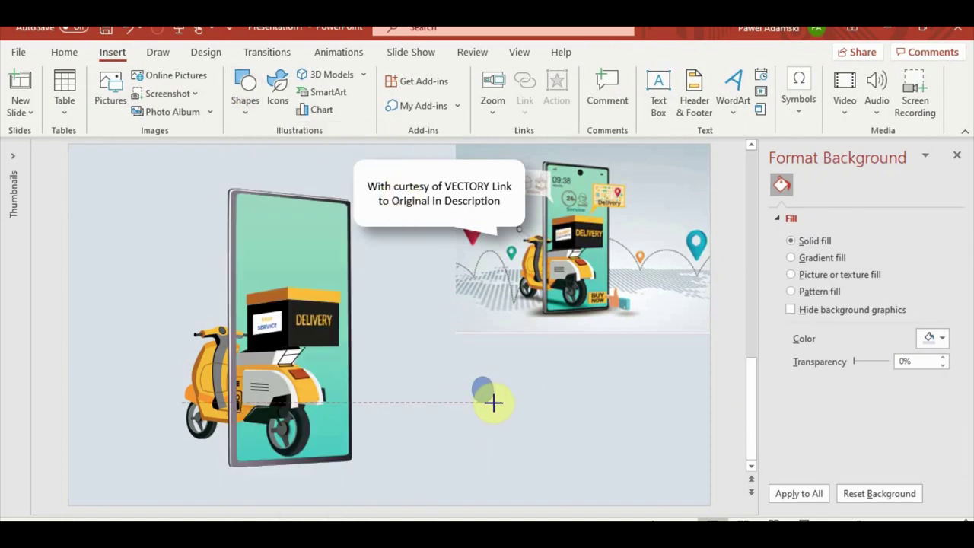
{"action": "mouse_move", "coordinate": [481, 390]}
{"action": "left_mouse_down"}
{"action": "mouse_move", "coordinate": [493, 403]}
{"action": "mouse_move", "coordinate": [298, 215]}
{"action": "left_mouse_up"}
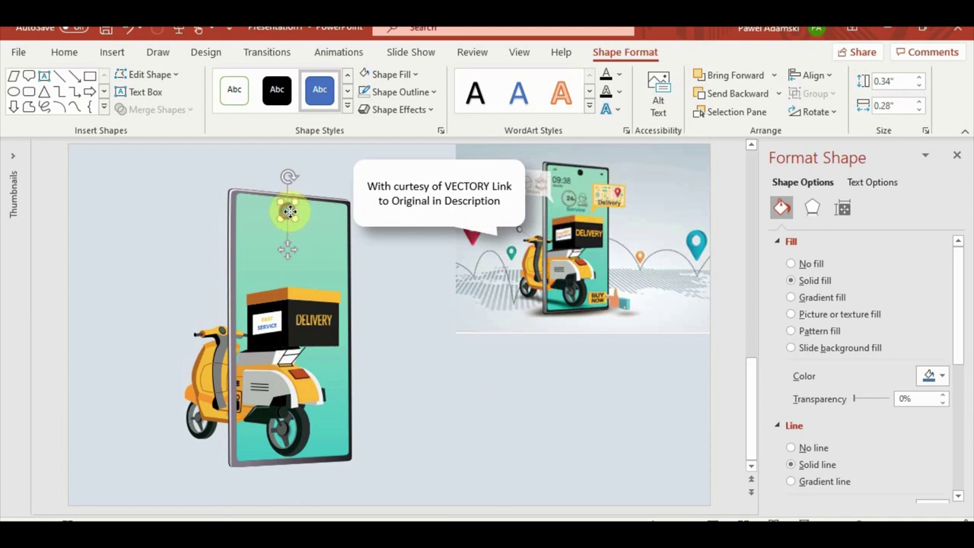
{"action": "left_click", "coordinate": [390, 74]}
{"action": "left_click", "coordinate": [376, 112]}
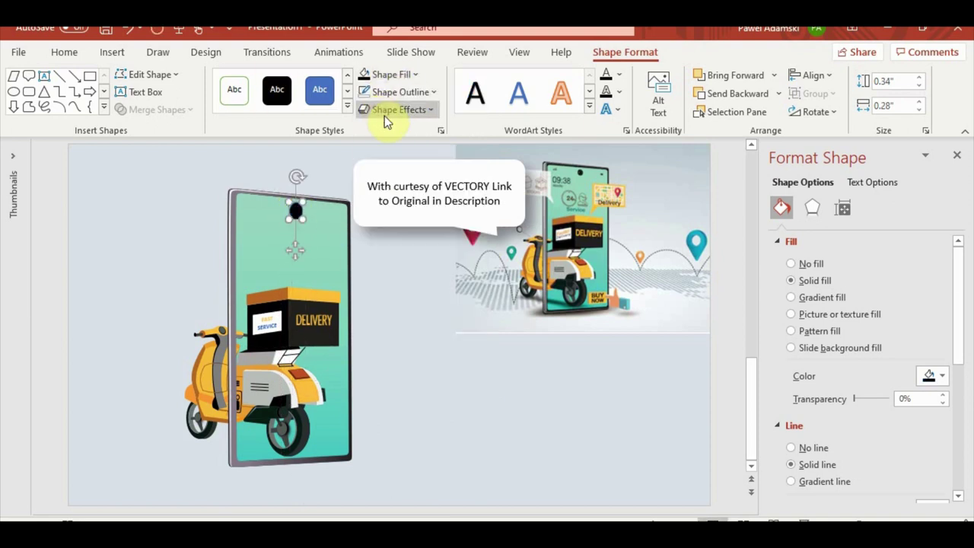
{"action": "left_click", "coordinate": [457, 429]}
{"action": "key", "text": "ctrl+v"}
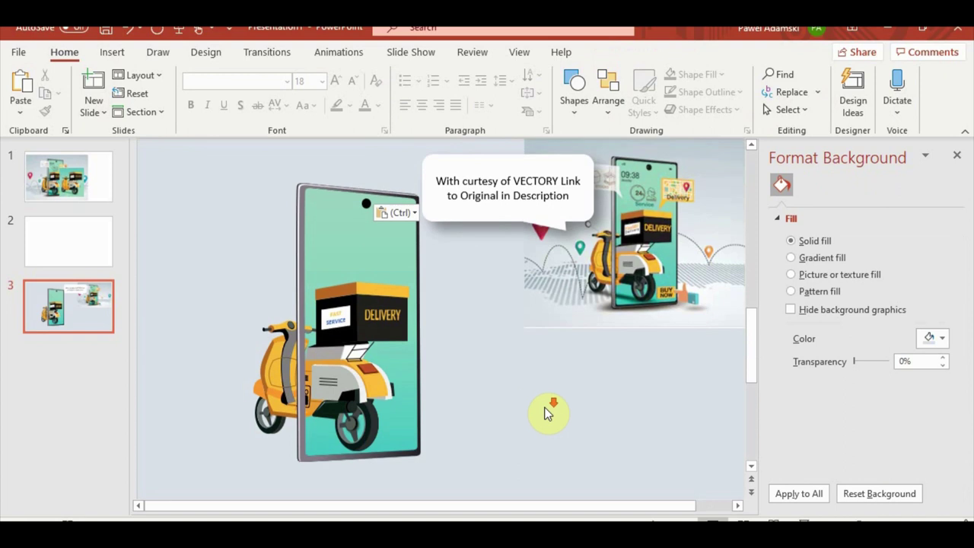
Step: Browse the Icons library and close it without inserting anything
{"action": "left_click", "coordinate": [116, 53]}
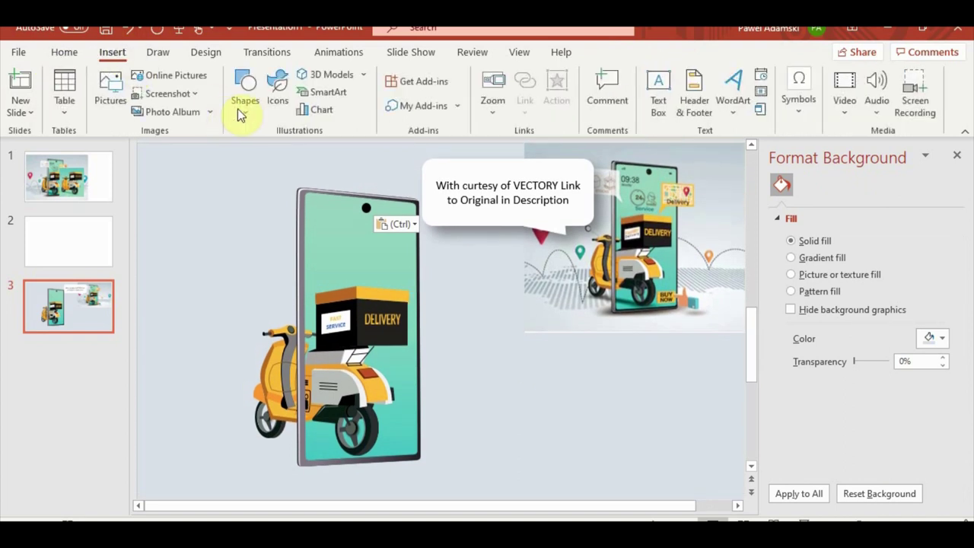
{"action": "left_click", "coordinate": [239, 103]}
{"action": "left_click", "coordinate": [266, 106]}
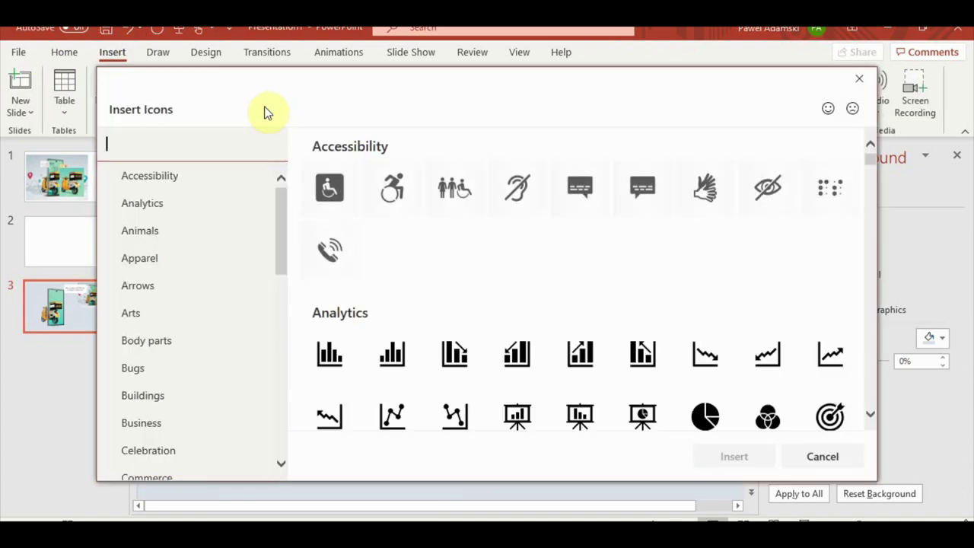
{"action": "scroll", "coordinate": [389, 241], "scroll_direction": "down", "scroll_amount": 5}
{"action": "left_click", "coordinate": [859, 78]}
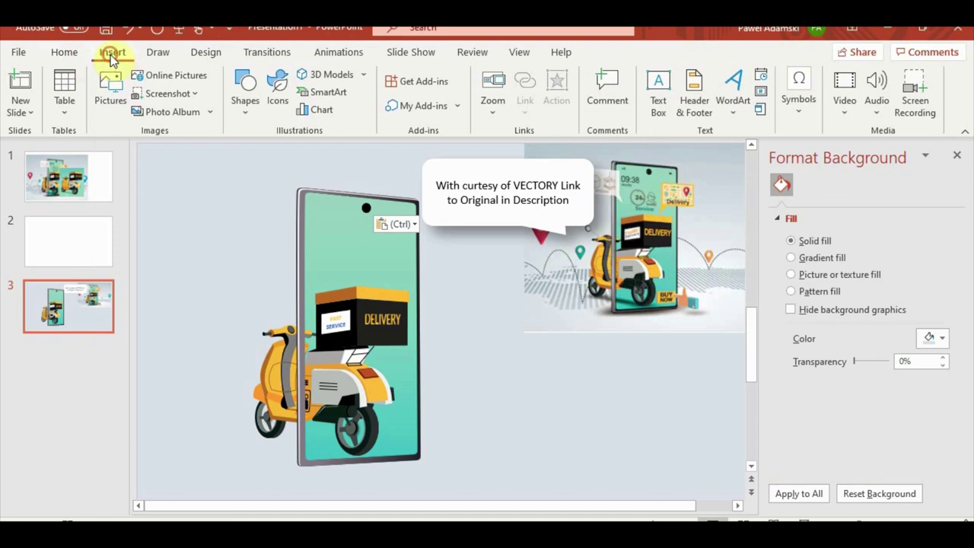
Step: Draw the first small rectangle bar to the right of the phone's base
{"action": "left_click", "coordinate": [245, 91]}
{"action": "left_click", "coordinate": [311, 149]}
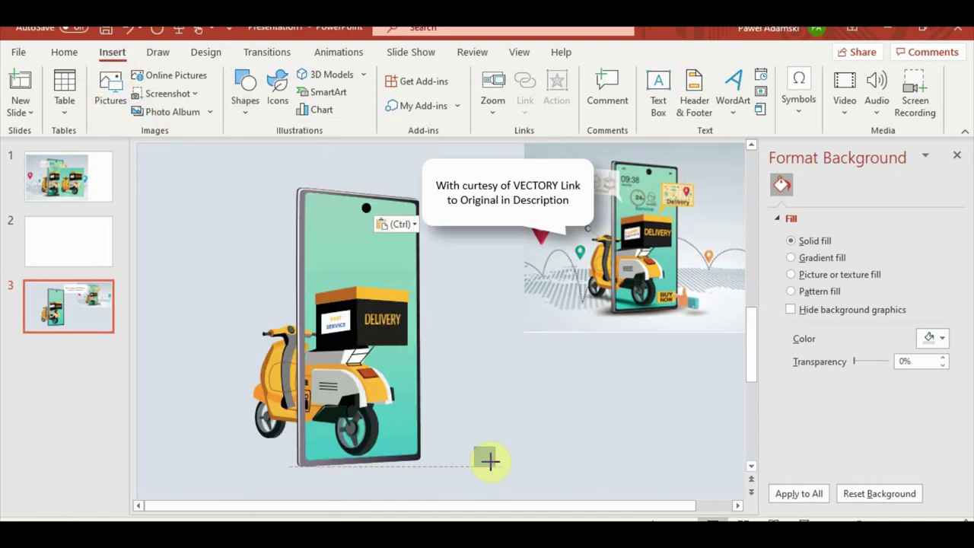
{"action": "mouse_move", "coordinate": [489, 459]}
{"action": "left_mouse_down"}
{"action": "mouse_move", "coordinate": [508, 435]}
{"action": "mouse_move", "coordinate": [537, 449]}
{"action": "mouse_move", "coordinate": [533, 421]}
{"action": "left_mouse_up"}
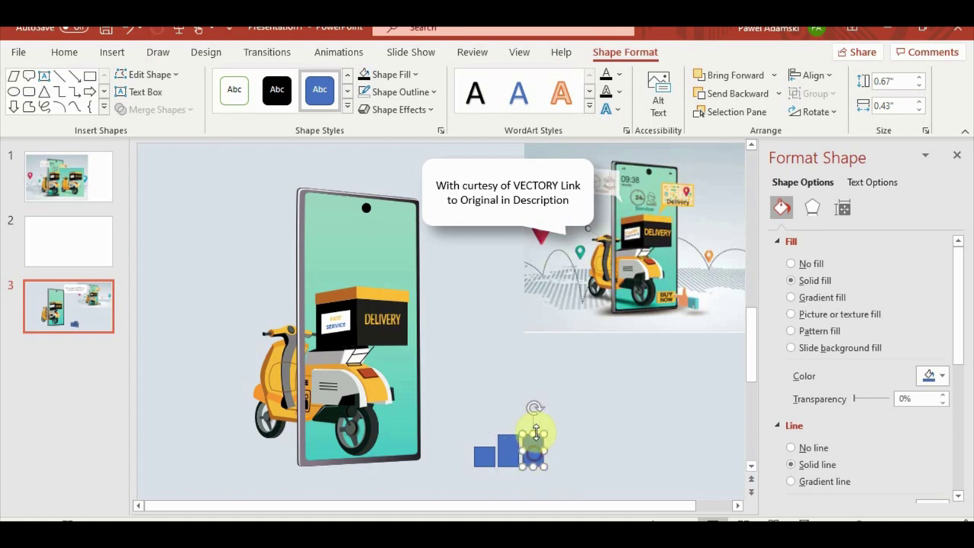
Step: Add a fourth bar, bottom-align all four, fill them black, group and shrink them
{"action": "left_click", "coordinate": [533, 461]}
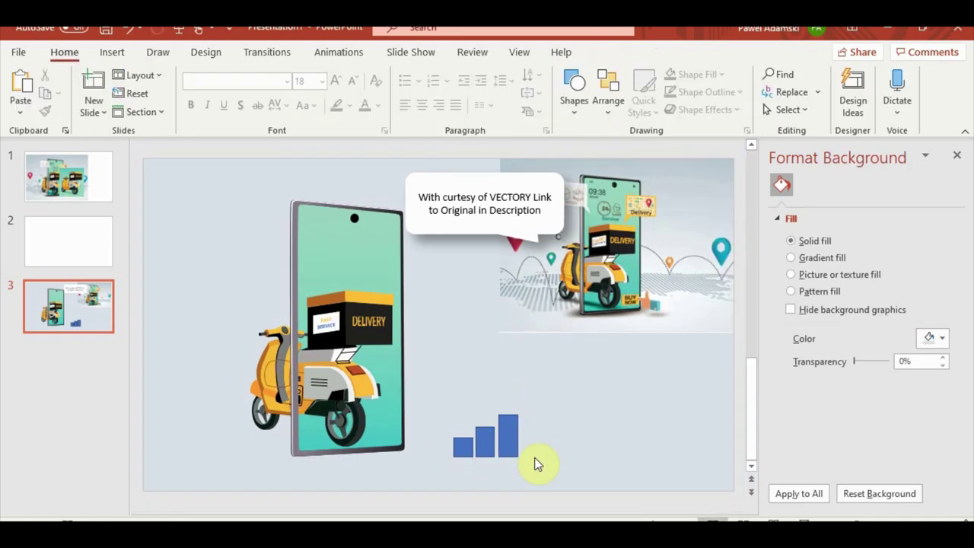
{"action": "left_click", "coordinate": [515, 442]}
{"action": "mouse_move", "coordinate": [522, 450]}
{"action": "left_mouse_down"}
{"action": "mouse_move", "coordinate": [532, 443]}
{"action": "mouse_move", "coordinate": [532, 402]}
{"action": "left_mouse_up"}
{"action": "left_click_drag", "start_coordinate": [567, 469], "coordinate": [434, 374]}
{"action": "left_click", "coordinate": [625, 51]}
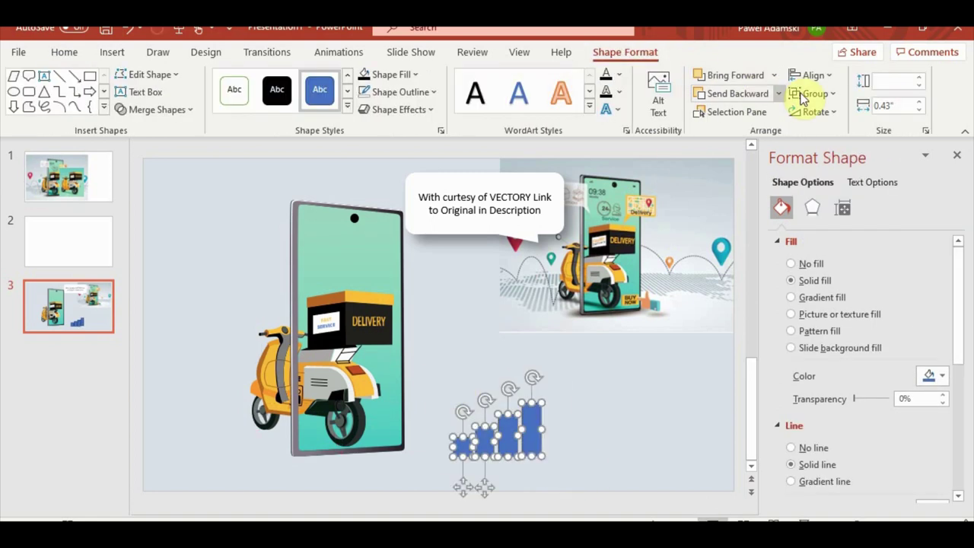
{"action": "left_click", "coordinate": [812, 76]}
{"action": "left_click", "coordinate": [815, 204]}
{"action": "left_click", "coordinate": [364, 73]}
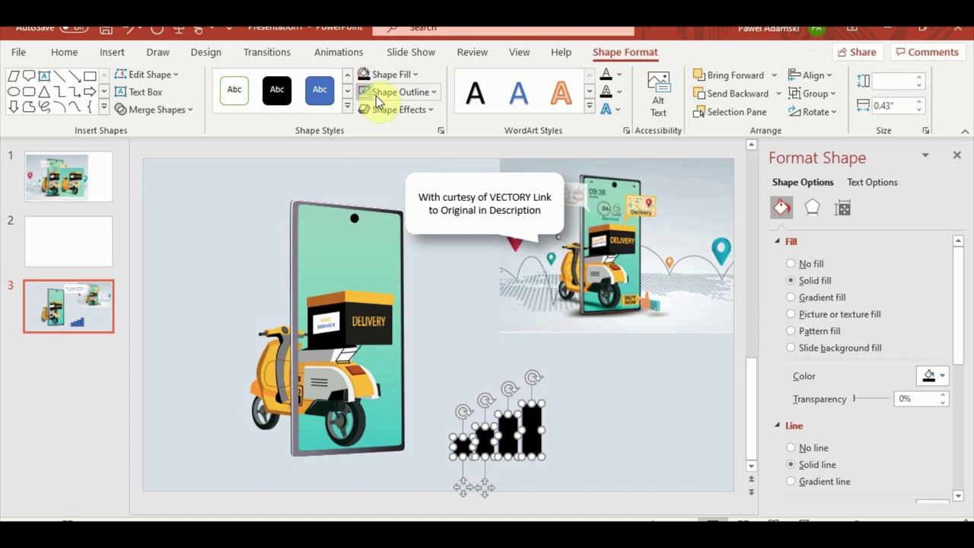
{"action": "key", "text": "ctrl+g"}
{"action": "mouse_move", "coordinate": [546, 462]}
{"action": "left_mouse_down"}
{"action": "mouse_move", "coordinate": [470, 414]}
{"action": "mouse_move", "coordinate": [476, 422]}
{"action": "left_mouse_up"}
Step: Ungroup the signal bars, distribute them evenly, and regroup them into one icon
{"action": "scroll", "coordinate": [473, 420], "scroll_direction": "up", "scroll_amount": 4, "text": "ctrl"}
{"action": "scroll", "coordinate": [472, 411], "scroll_direction": "up", "scroll_amount": 4, "text": "ctrl"}
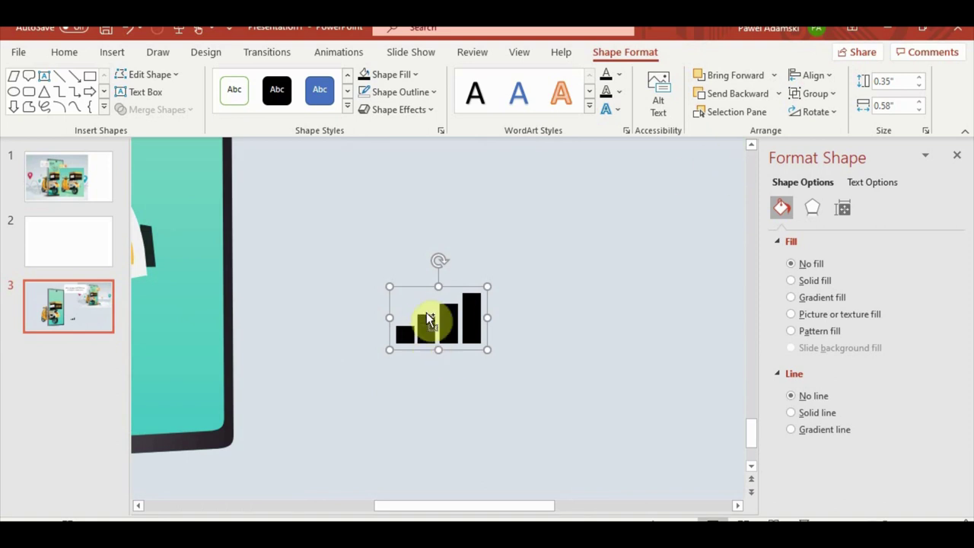
{"action": "right_click", "coordinate": [438, 297]}
{"action": "left_click", "coordinate": [426, 333]}
{"action": "right_click", "coordinate": [425, 333]}
{"action": "mouse_move", "coordinate": [457, 135]}
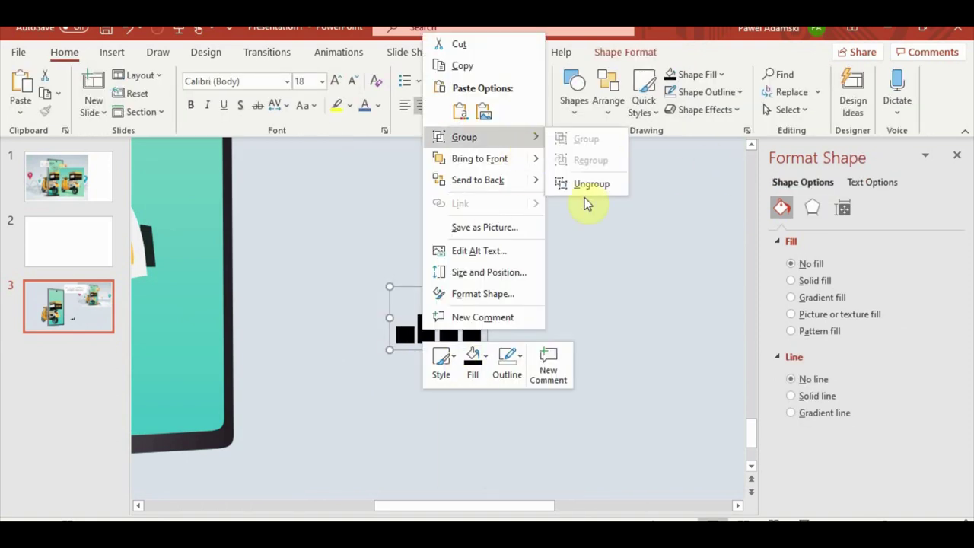
{"action": "left_click", "coordinate": [583, 185]}
{"action": "left_click", "coordinate": [640, 52]}
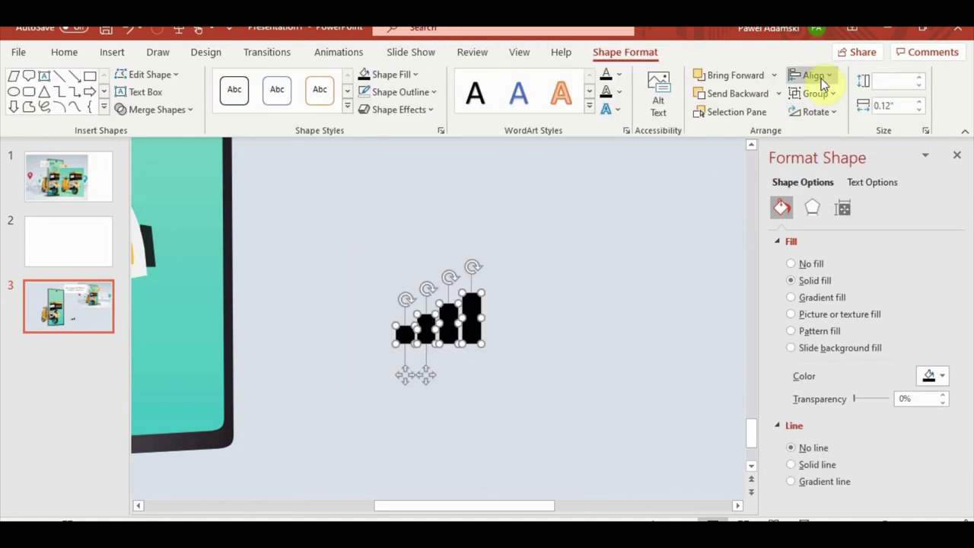
{"action": "left_click", "coordinate": [813, 75]}
{"action": "left_click", "coordinate": [863, 250]}
{"action": "left_click", "coordinate": [544, 401]}
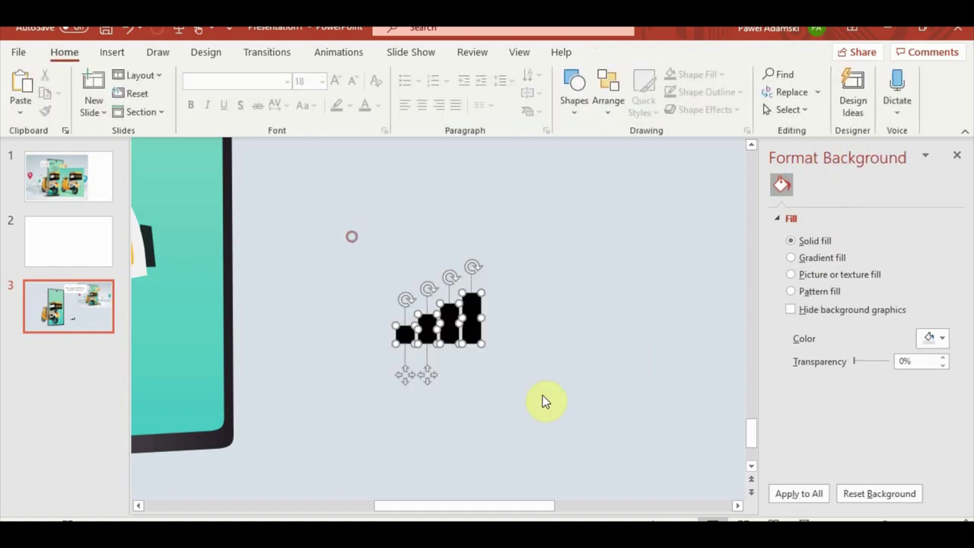
{"action": "key", "text": "ctrl+z"}
{"action": "key", "text": "ctrl+z"}
Step: Place the signal icon at the phone screen's top-left corner
{"action": "left_click_drag", "start_coordinate": [459, 316], "coordinate": [326, 277]}
{"action": "scroll", "coordinate": [475, 348], "scroll_direction": "down", "scroll_amount": 3, "text": "ctrl"}
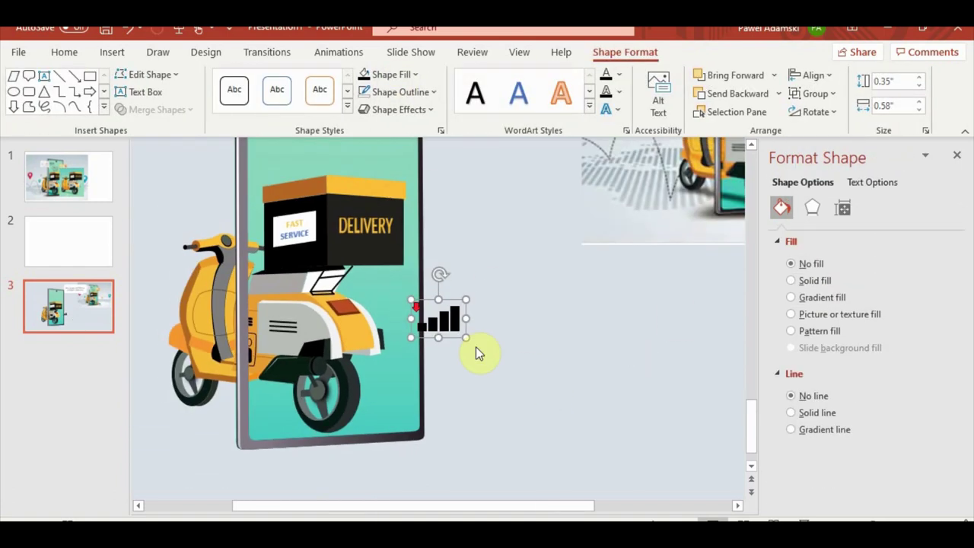
{"action": "mouse_move", "coordinate": [444, 377]}
{"action": "left_mouse_down"}
{"action": "mouse_move", "coordinate": [303, 186]}
{"action": "mouse_move", "coordinate": [332, 199]}
{"action": "left_mouse_up"}
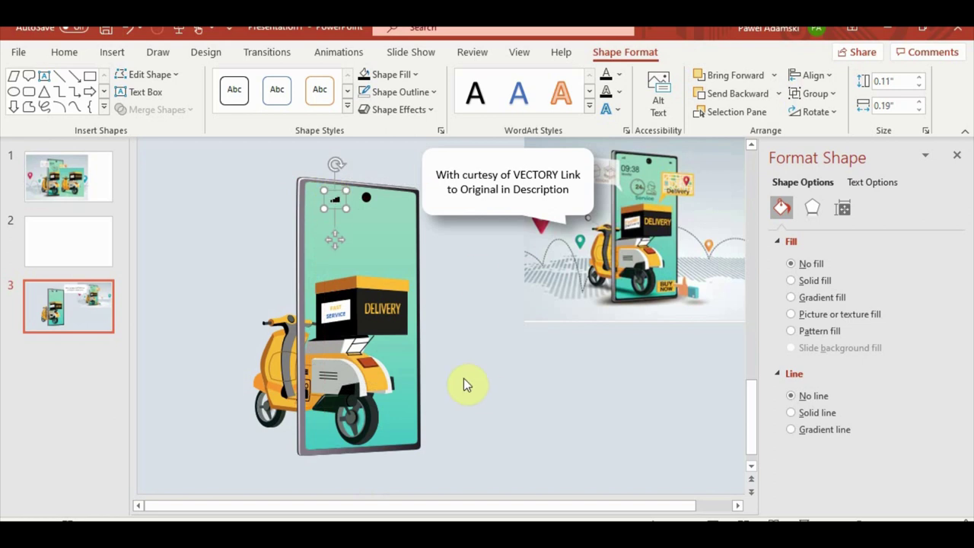
Step: Give the signal icon a Parallel 3-D rotation and tune it to X 334°, Y 353°
{"action": "scroll", "coordinate": [464, 378], "scroll_direction": "up", "scroll_amount": 5, "text": "ctrl"}
{"action": "scroll", "coordinate": [495, 285], "scroll_direction": "down", "scroll_amount": 4, "text": "ctrl"}
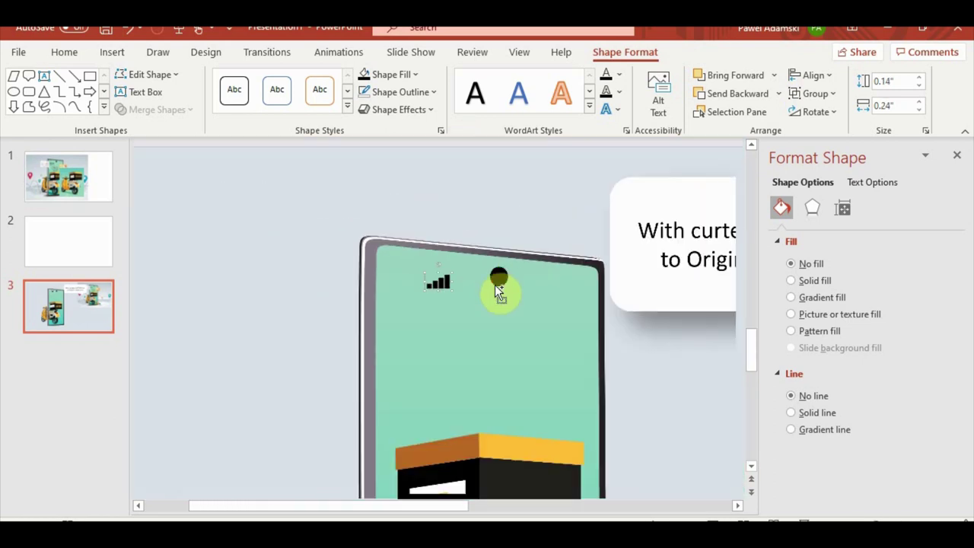
{"action": "scroll", "coordinate": [494, 285], "scroll_direction": "up", "scroll_amount": 1, "text": "ctrl"}
{"action": "left_click", "coordinate": [404, 109]}
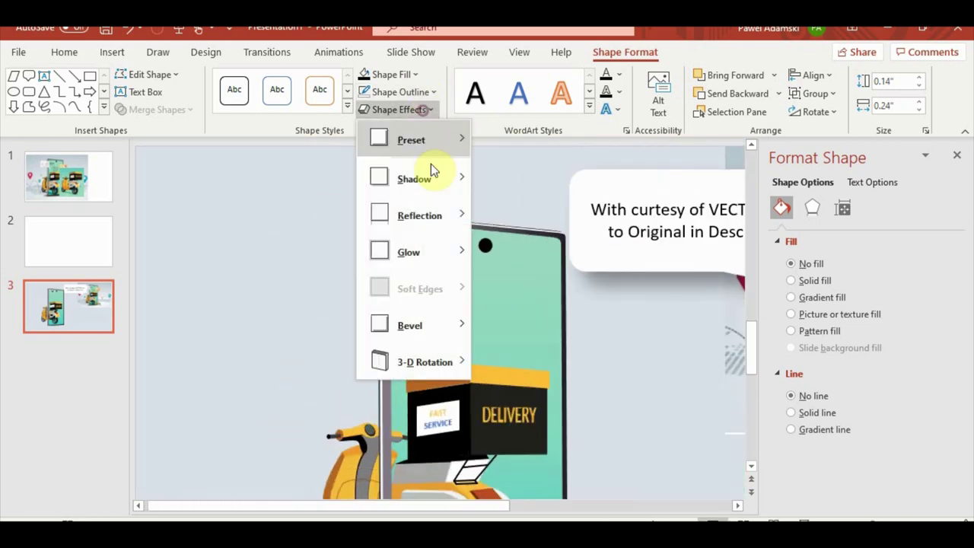
{"action": "mouse_move", "coordinate": [432, 369]}
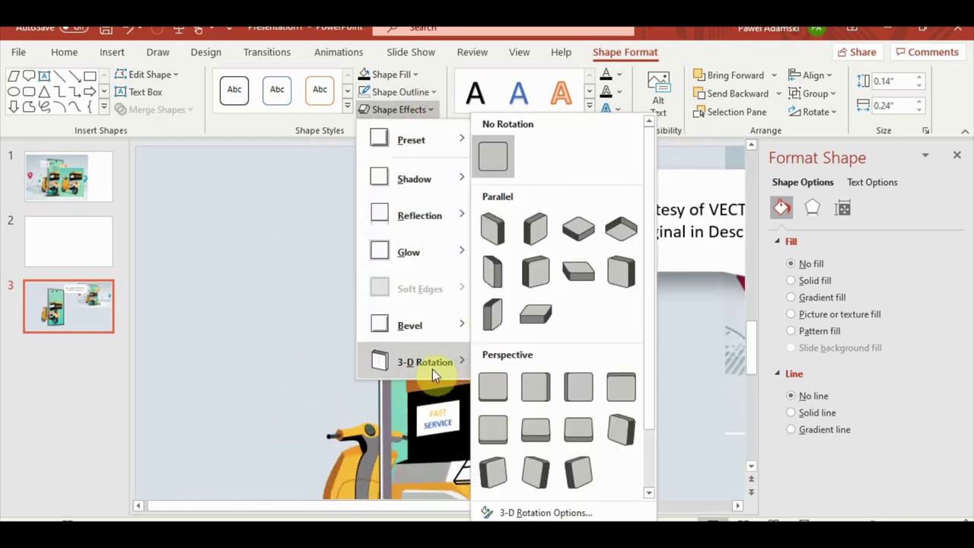
{"action": "left_click", "coordinate": [537, 271]}
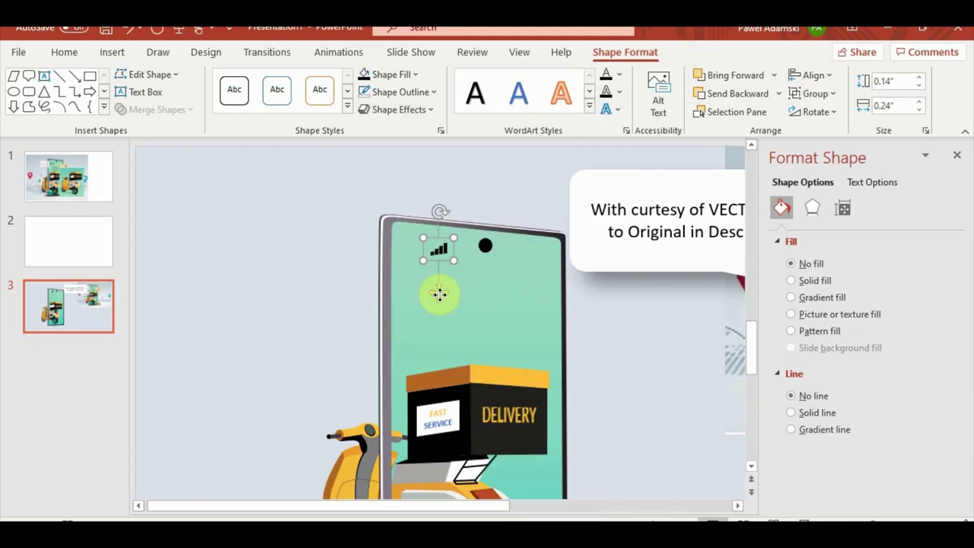
{"action": "left_click", "coordinate": [812, 208]}
{"action": "left_click_drag", "start_coordinate": [959, 256], "coordinate": [957, 443]}
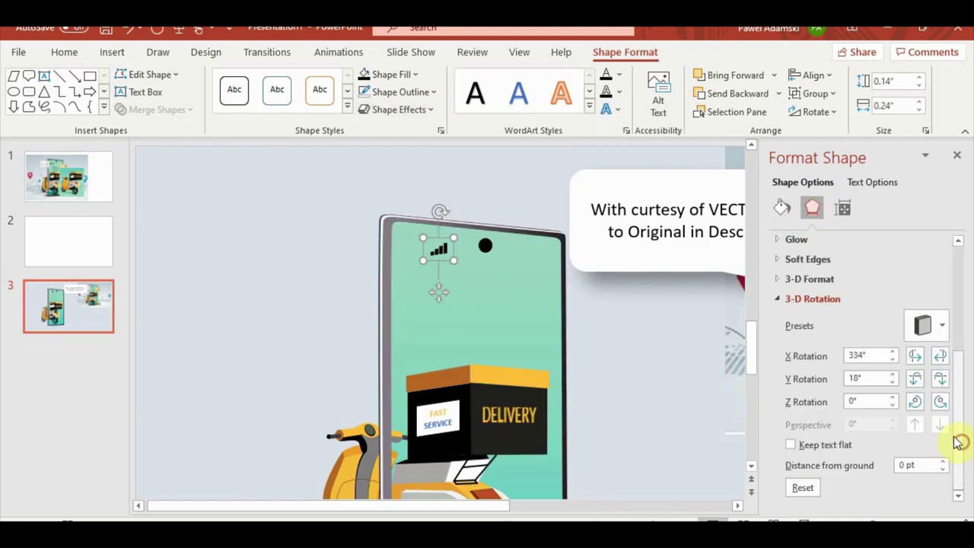
{"action": "left_click", "coordinate": [940, 378]}
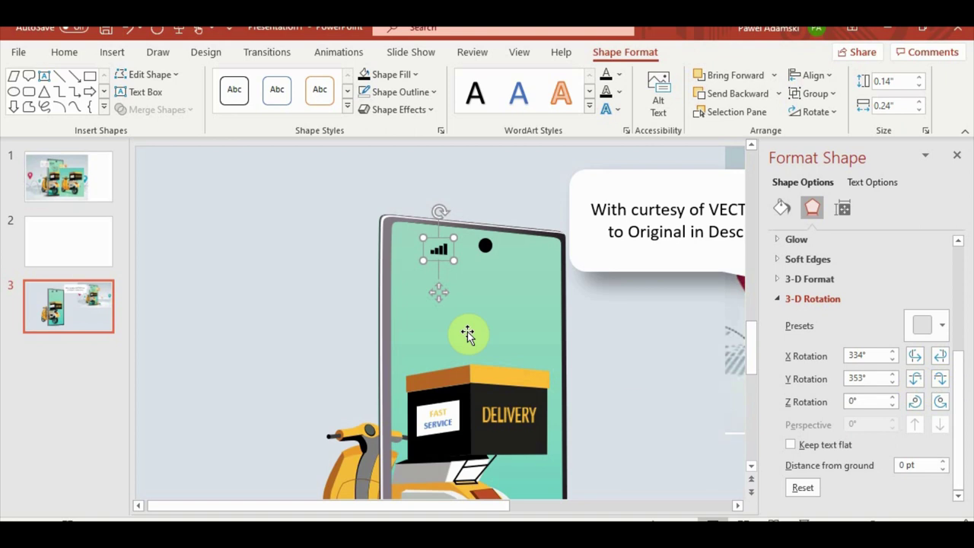
Step: Reposition the tilted icon in the phone's corner and preview the slide full screen
{"action": "left_click_drag", "start_coordinate": [441, 291], "coordinate": [411, 281]}
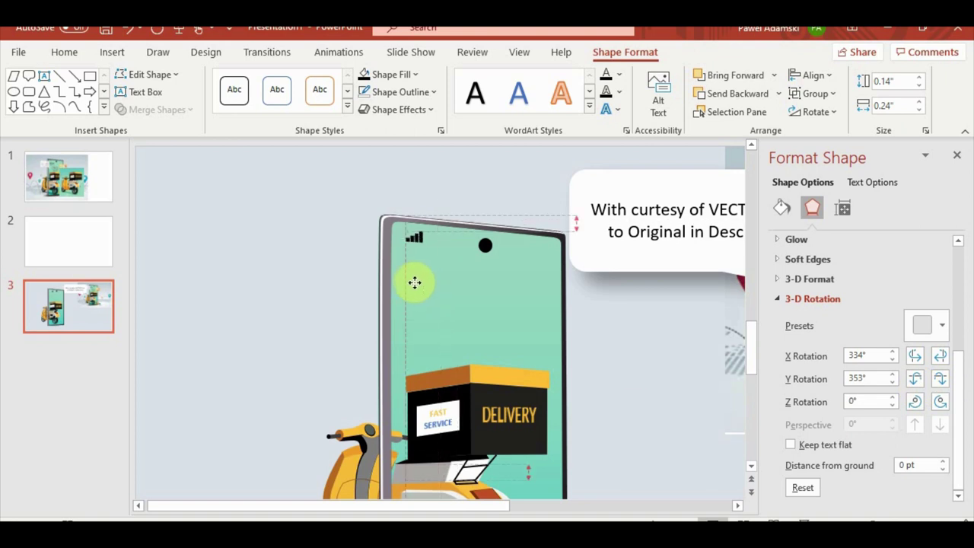
{"action": "left_click", "coordinate": [304, 300]}
{"action": "scroll", "coordinate": [304, 300], "scroll_direction": "down", "scroll_amount": 3, "text": "ctrl"}
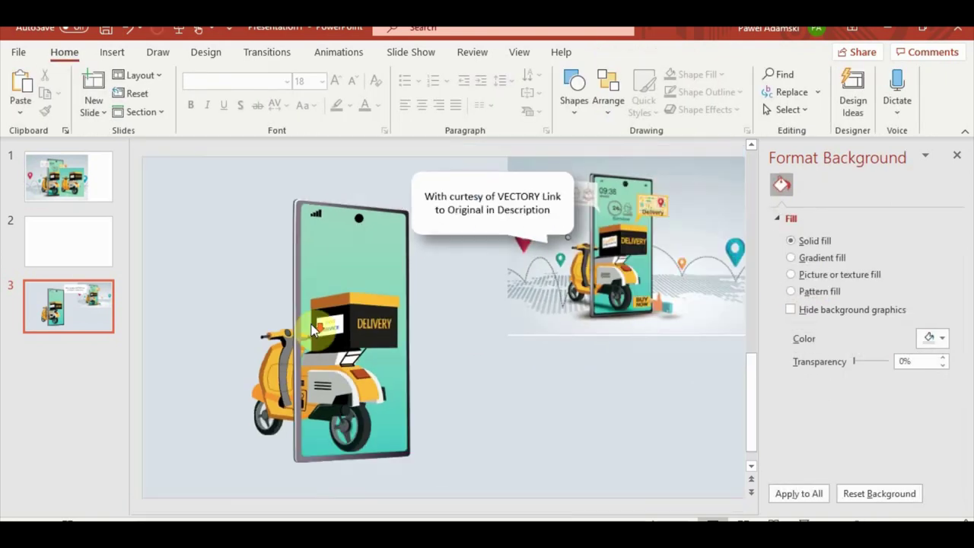
{"action": "left_click", "coordinate": [804, 519]}
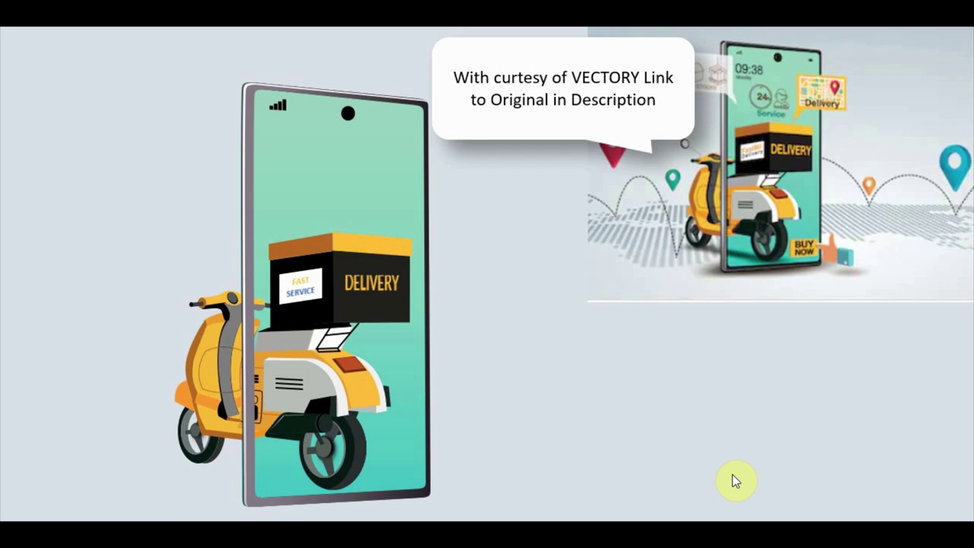
Step: Make the tallest signal bar hollow with no fill and a black ½ pt outline
{"action": "key", "text": "Escape"}
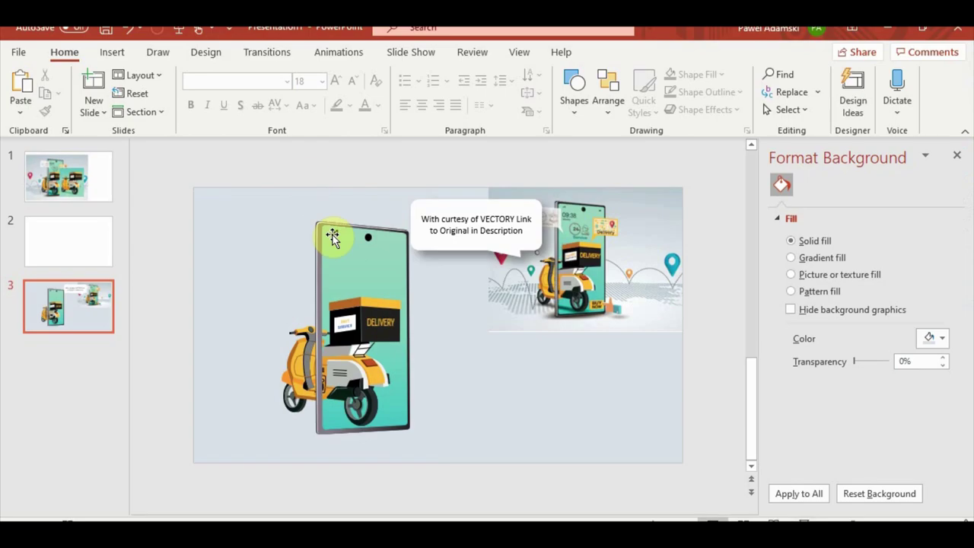
{"action": "left_click", "coordinate": [351, 250]}
{"action": "scroll", "coordinate": [350, 250], "scroll_direction": "up", "scroll_amount": 3, "text": "ctrl"}
{"action": "scroll", "coordinate": [396, 207], "scroll_direction": "up", "scroll_amount": 3, "text": "ctrl"}
{"action": "left_click", "coordinate": [457, 323]}
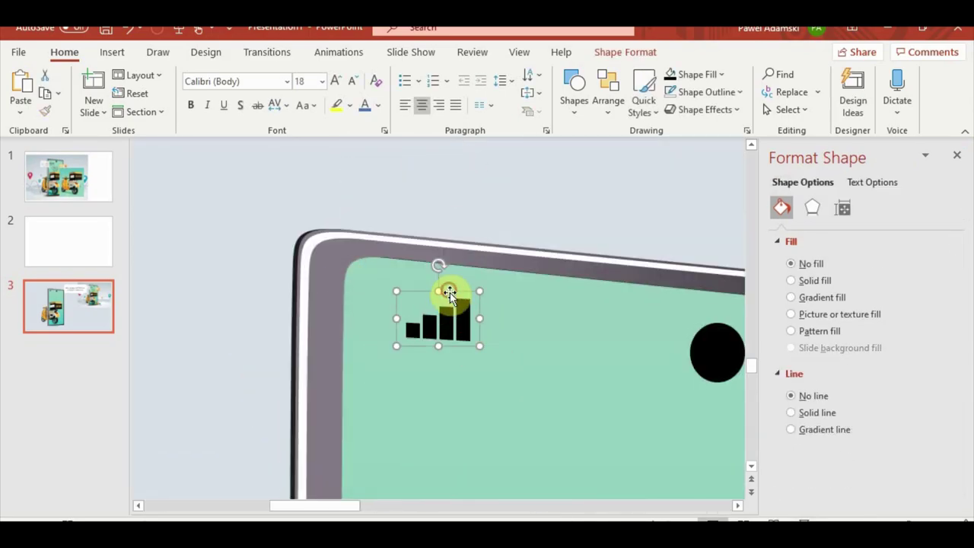
{"action": "left_click", "coordinate": [597, 52]}
{"action": "left_click", "coordinate": [426, 95]}
{"action": "left_click", "coordinate": [376, 127]}
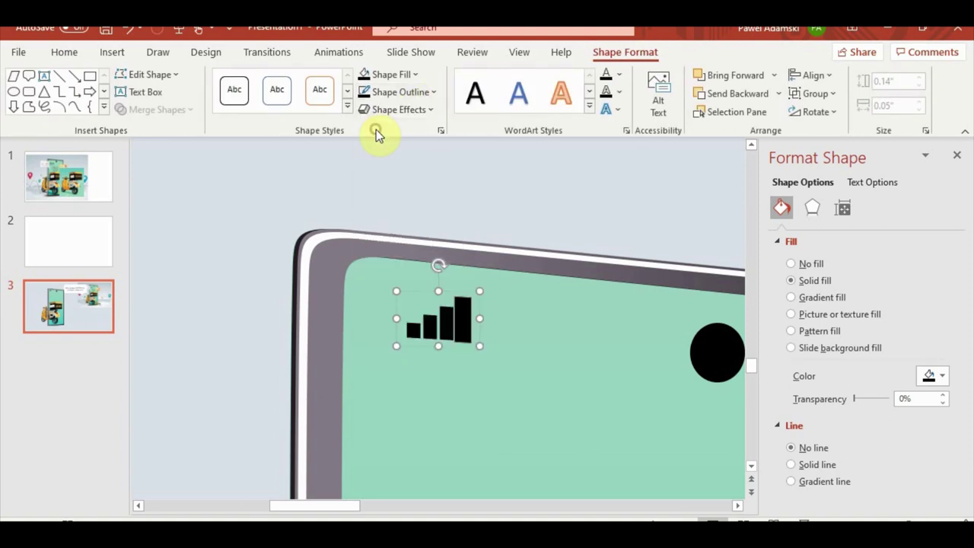
{"action": "left_click", "coordinate": [391, 74]}
{"action": "left_click", "coordinate": [384, 284]}
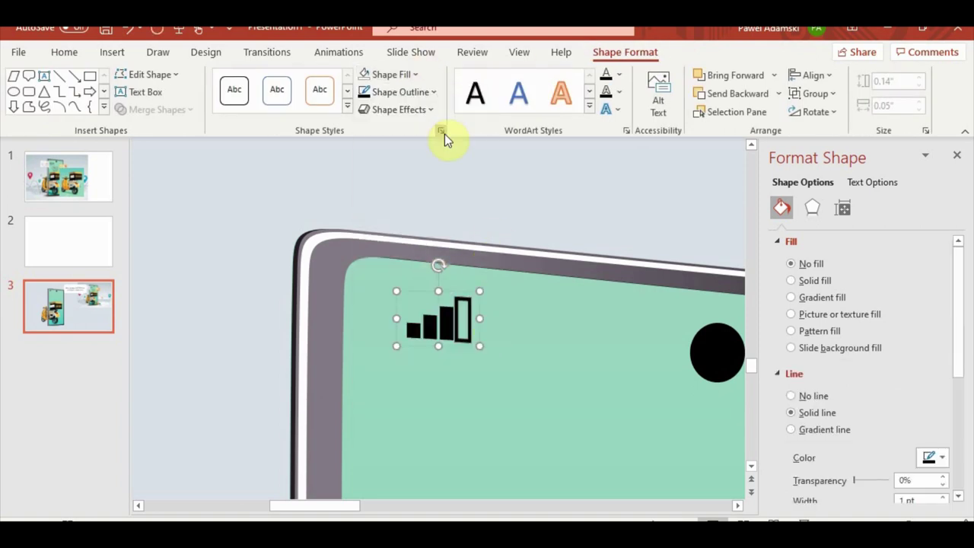
{"action": "left_click", "coordinate": [397, 91]}
{"action": "mouse_move", "coordinate": [449, 370]}
{"action": "left_click", "coordinate": [575, 351]}
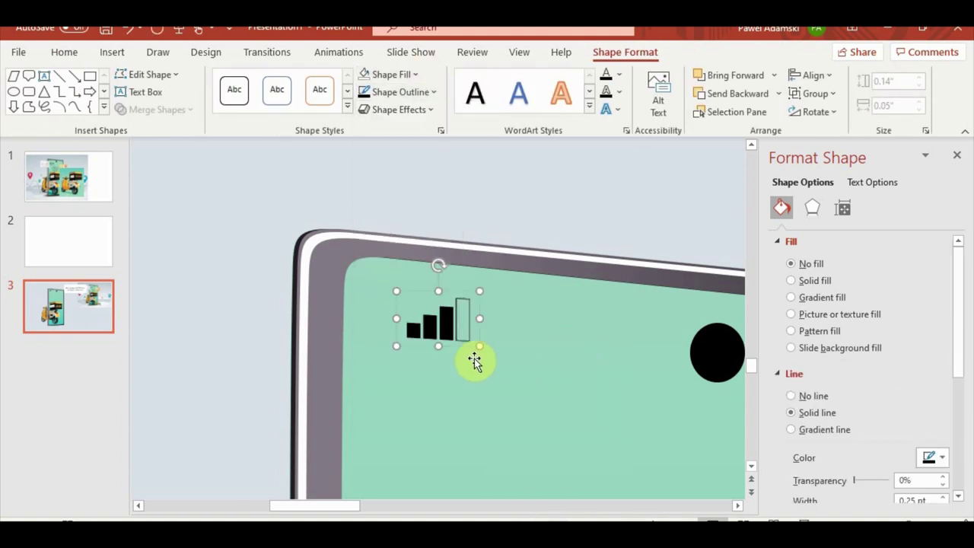
Step: Give the third bar the same thin outline with no fill
{"action": "left_click", "coordinate": [456, 352]}
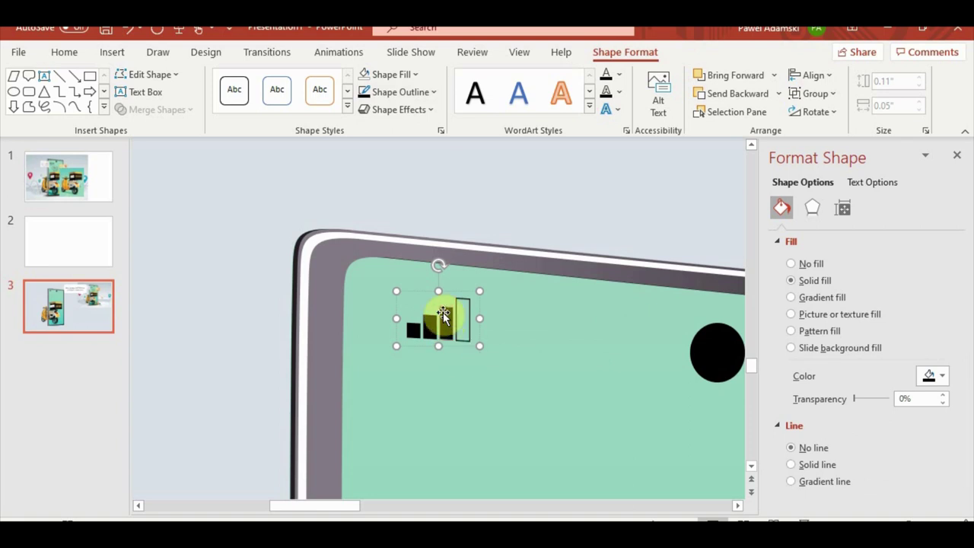
{"action": "left_click", "coordinate": [417, 98]}
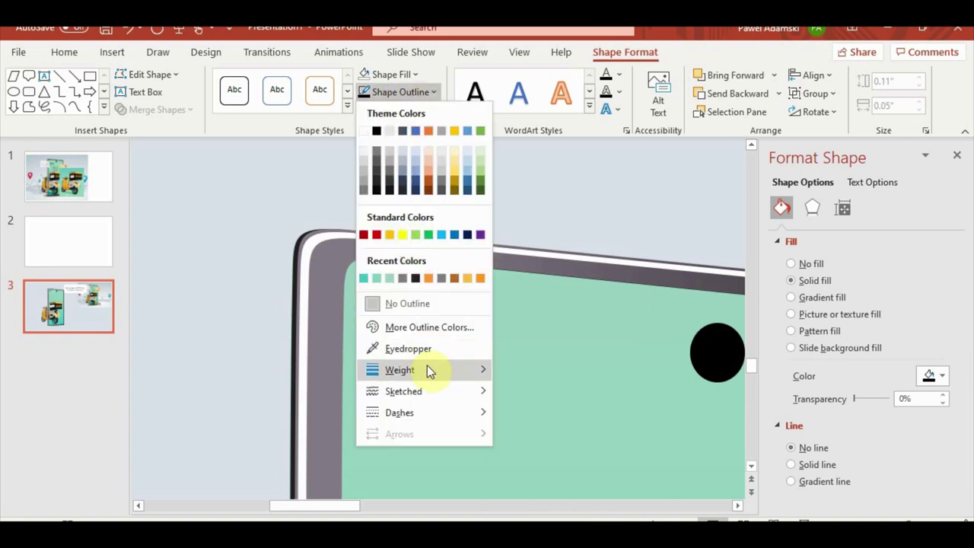
{"action": "mouse_move", "coordinate": [426, 370]}
{"action": "left_click", "coordinate": [544, 376]}
{"action": "left_click", "coordinate": [373, 75]}
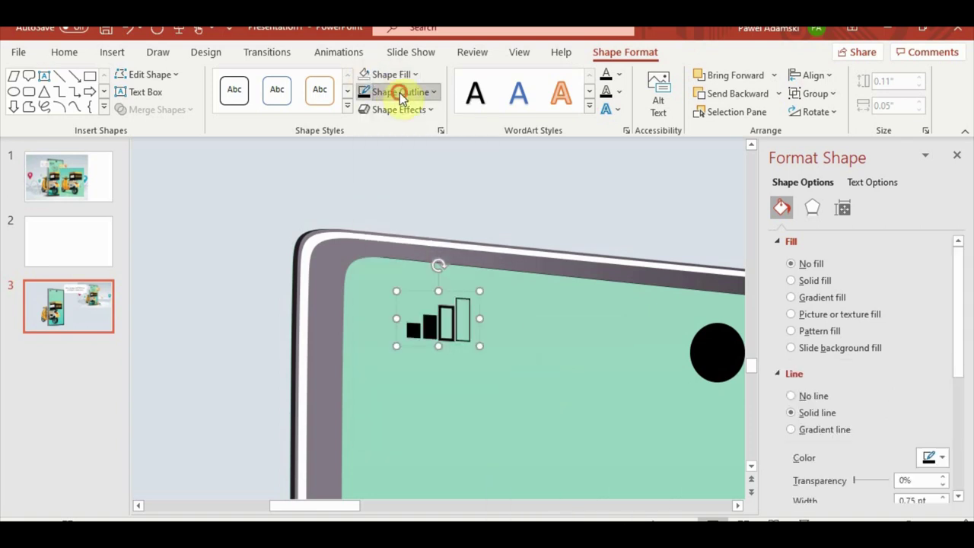
{"action": "left_click", "coordinate": [403, 92]}
{"action": "left_click", "coordinate": [554, 345]}
Step: Preview the slide full screen, then return to editing
{"action": "left_click", "coordinate": [228, 330]}
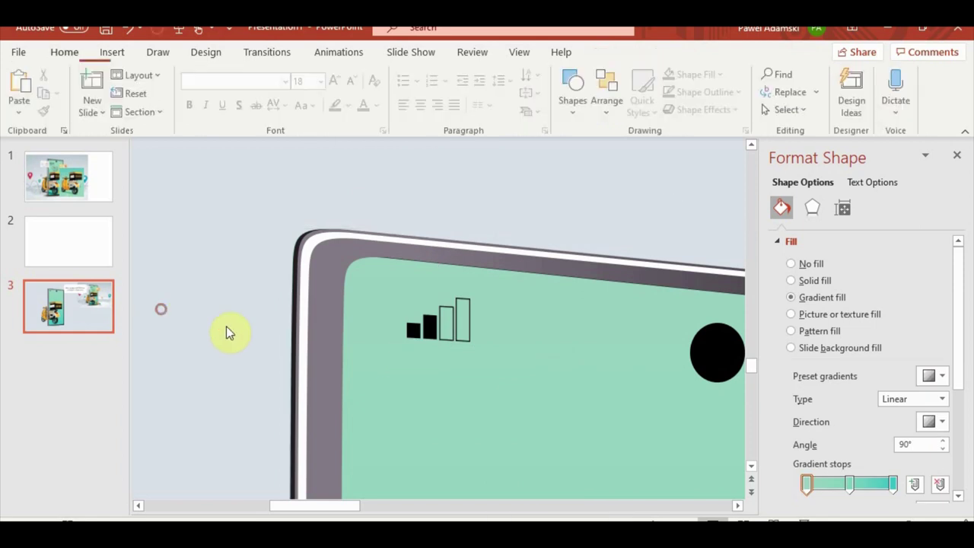
{"action": "scroll", "coordinate": [261, 289], "scroll_direction": "down", "scroll_amount": 2}
{"action": "scroll", "coordinate": [301, 295], "scroll_direction": "down", "scroll_amount": 2}
{"action": "scroll", "coordinate": [302, 296], "scroll_direction": "down", "scroll_amount": 1}
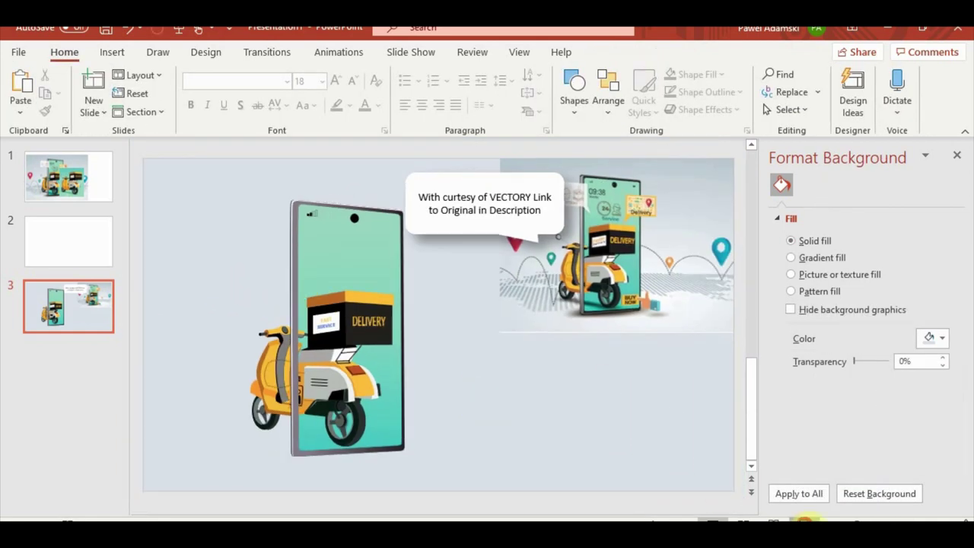
{"action": "left_click", "coordinate": [804, 522]}
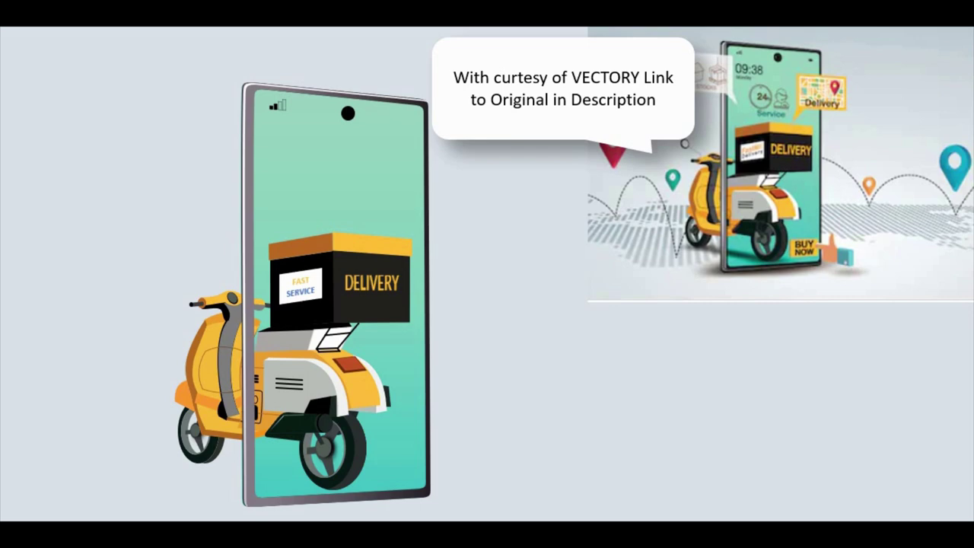
{"action": "key", "text": "Escape"}
Step: Insert a full battery icon found by searching 'batte' in the icon library
{"action": "left_click", "coordinate": [277, 81]}
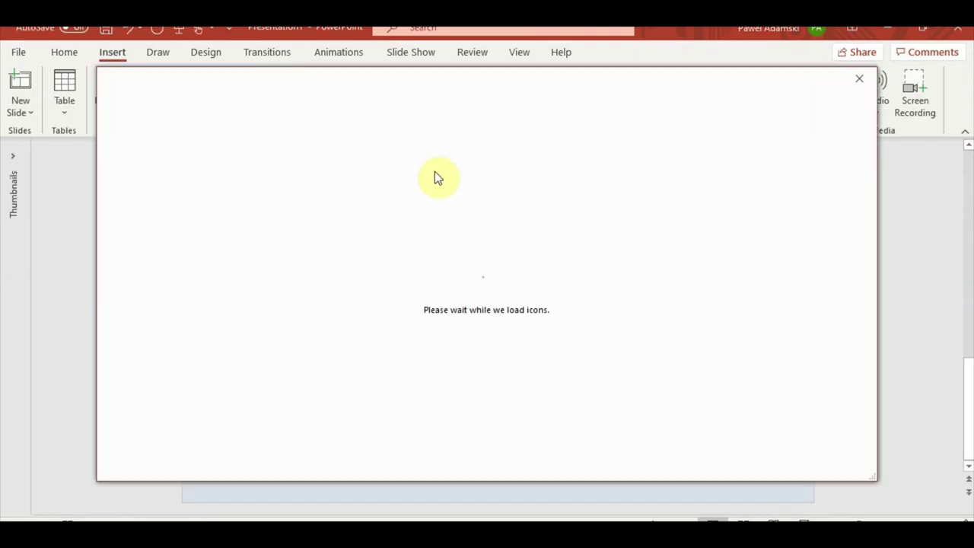
{"action": "left_click", "coordinate": [198, 150]}
{"action": "type", "text": "batte"}
{"action": "left_click", "coordinate": [454, 187]}
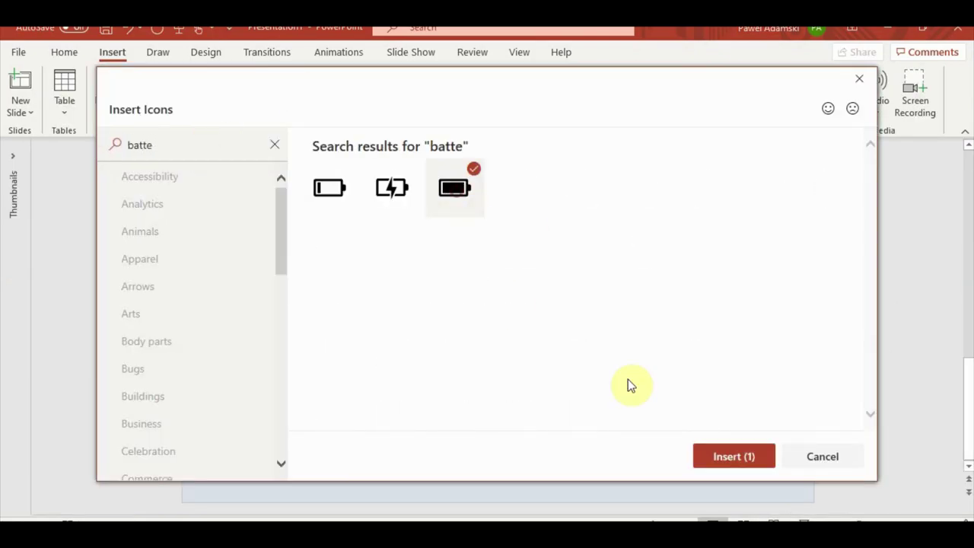
{"action": "left_click", "coordinate": [735, 456]}
Step: Give the battery icon a Parallel 3-D rotation preset
{"action": "left_click", "coordinate": [366, 207]}
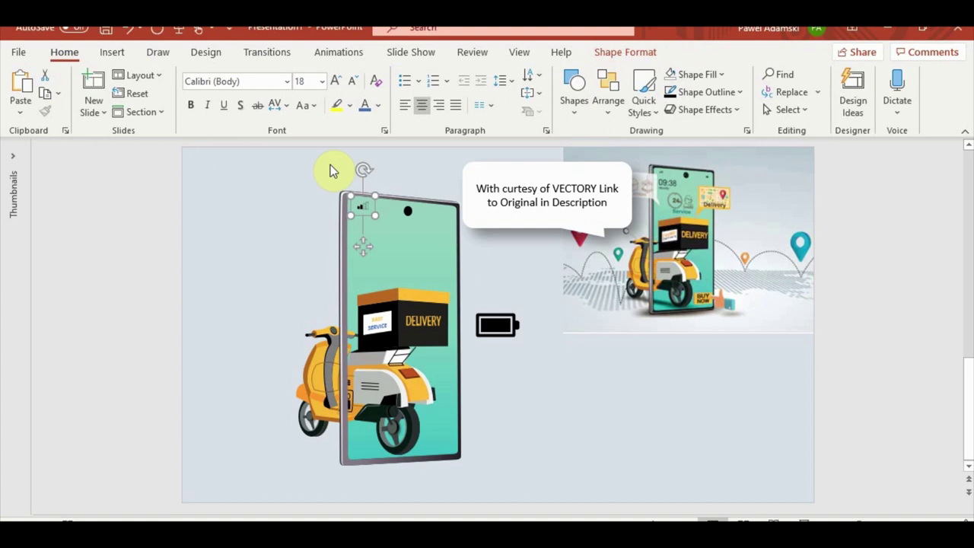
{"action": "left_click", "coordinate": [496, 329]}
{"action": "left_click_drag", "start_coordinate": [495, 333], "coordinate": [488, 284]}
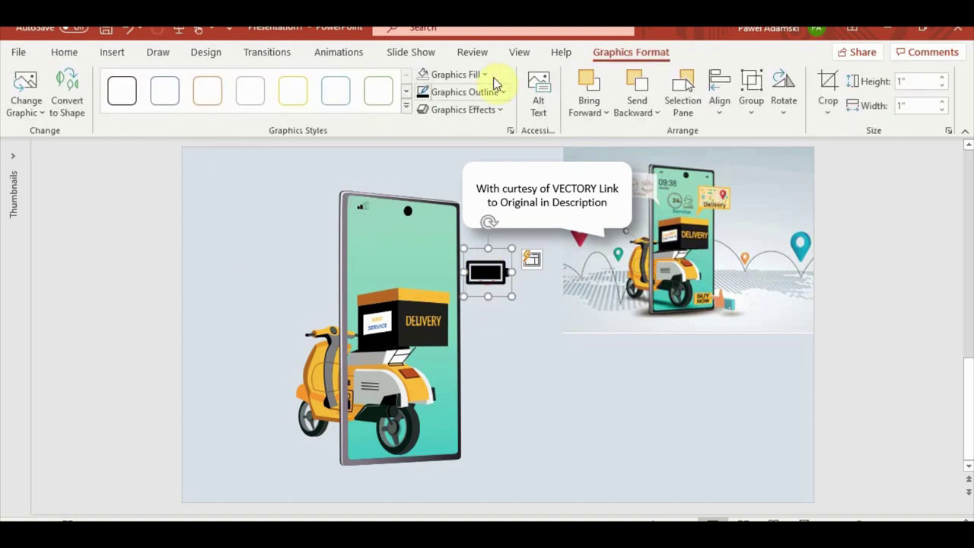
{"action": "left_click", "coordinate": [485, 76]}
{"action": "left_click", "coordinate": [485, 108]}
{"action": "mouse_move", "coordinate": [511, 361]}
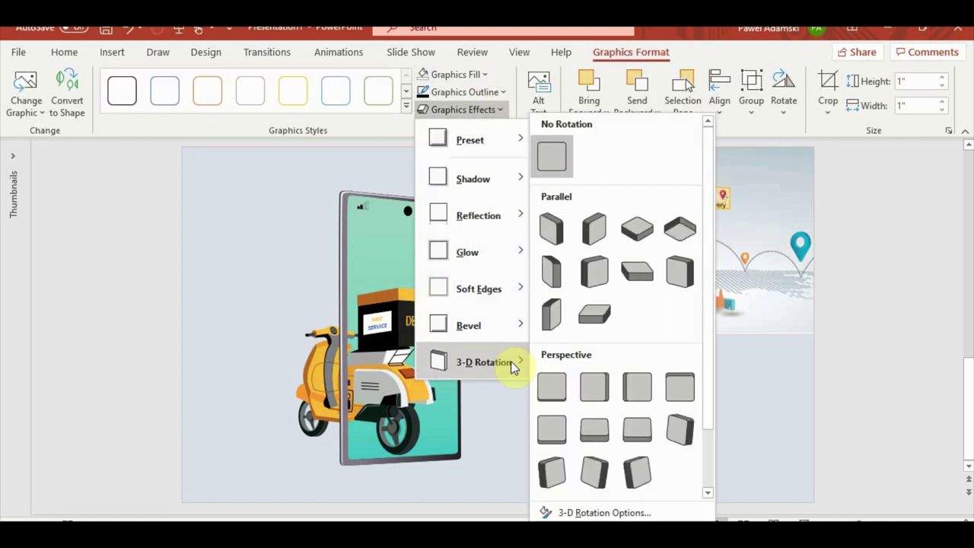
{"action": "left_click", "coordinate": [561, 267]}
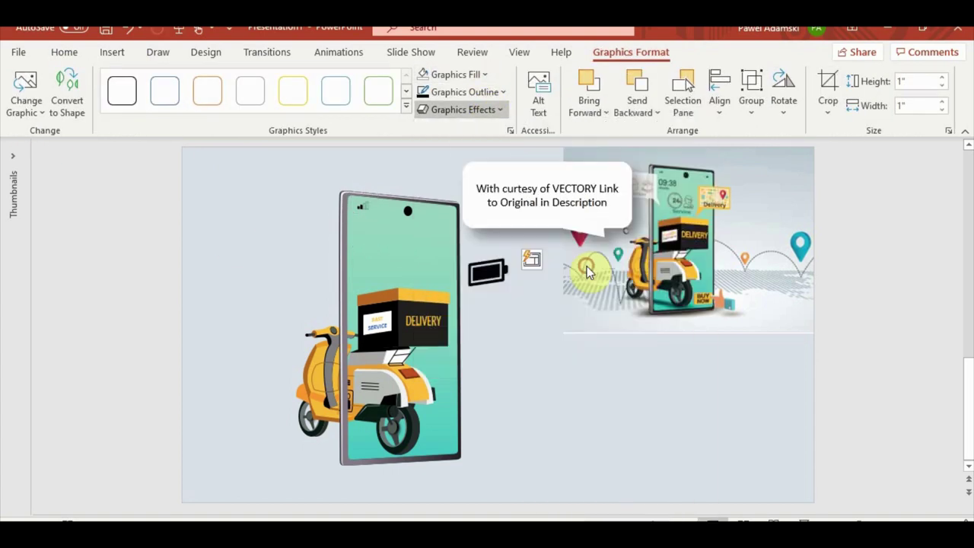
Step: Move the battery onto the phone's top and set its Y rotation to 348°
{"action": "left_click_drag", "start_coordinate": [489, 276], "coordinate": [422, 189]}
{"action": "scroll", "coordinate": [422, 188], "scroll_direction": "up", "scroll_amount": 5}
{"action": "left_click", "coordinate": [510, 130]}
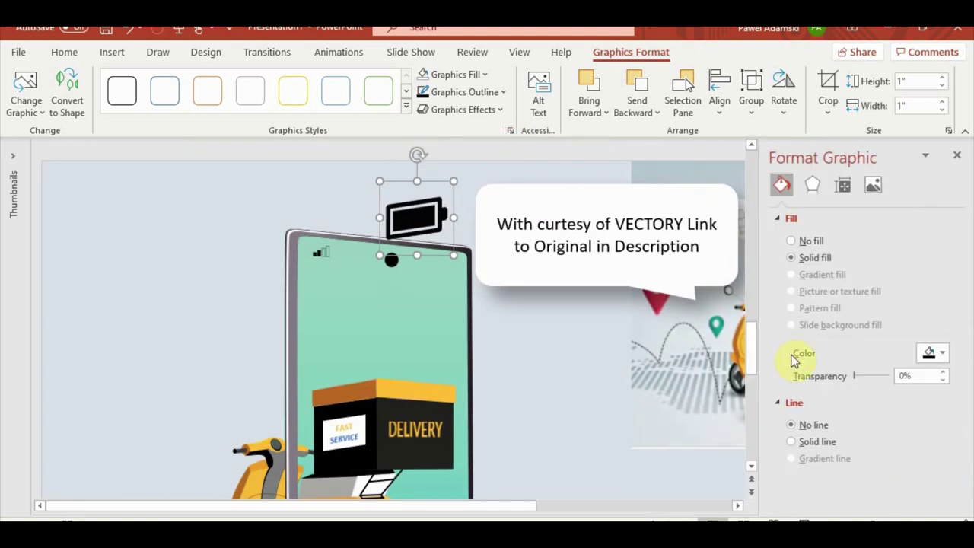
{"action": "scroll", "coordinate": [872, 445], "scroll_direction": "down", "scroll_amount": 5}
{"action": "left_click", "coordinate": [941, 358]}
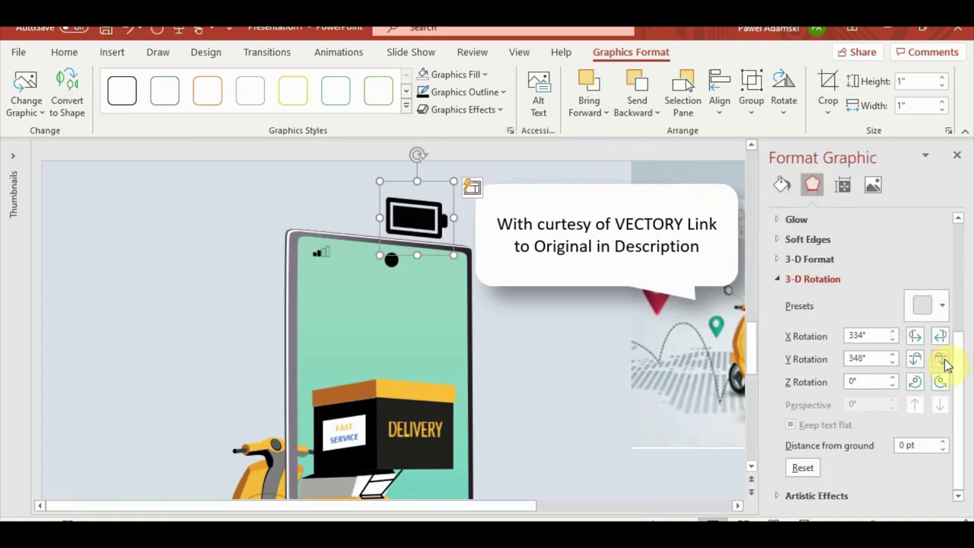
{"action": "left_click", "coordinate": [916, 359]}
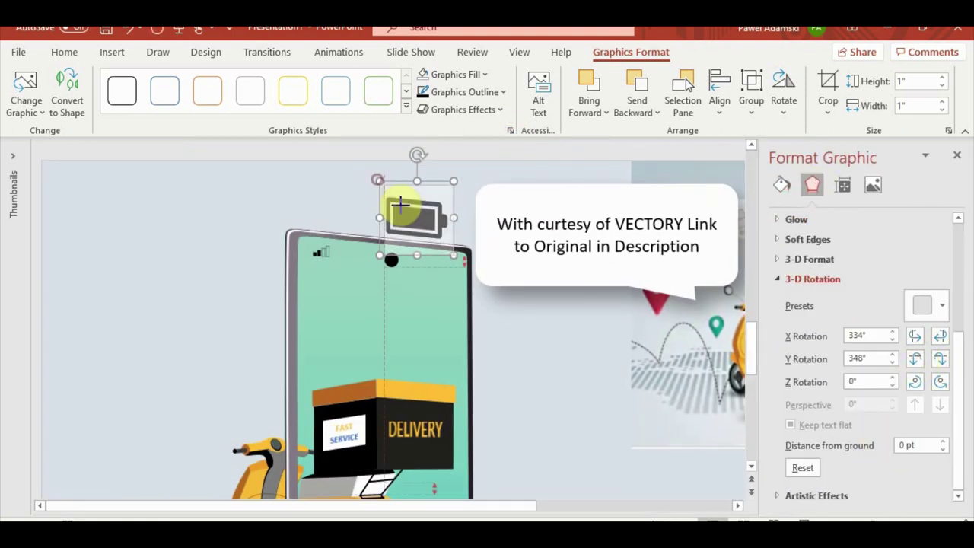
Step: Shrink the battery to about 0.2" in the phone screen's top-right corner
{"action": "left_click_drag", "start_coordinate": [380, 181], "coordinate": [431, 238]}
{"action": "scroll", "coordinate": [446, 278], "scroll_direction": "up", "scroll_amount": 3}
{"action": "scroll", "coordinate": [450, 297], "scroll_direction": "up", "scroll_amount": 3}
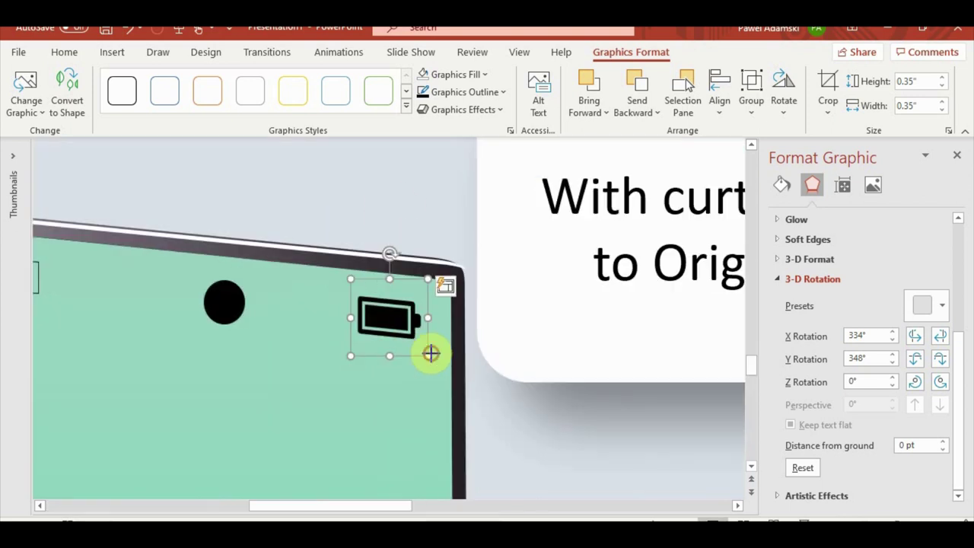
{"action": "left_click_drag", "start_coordinate": [431, 353], "coordinate": [391, 320]}
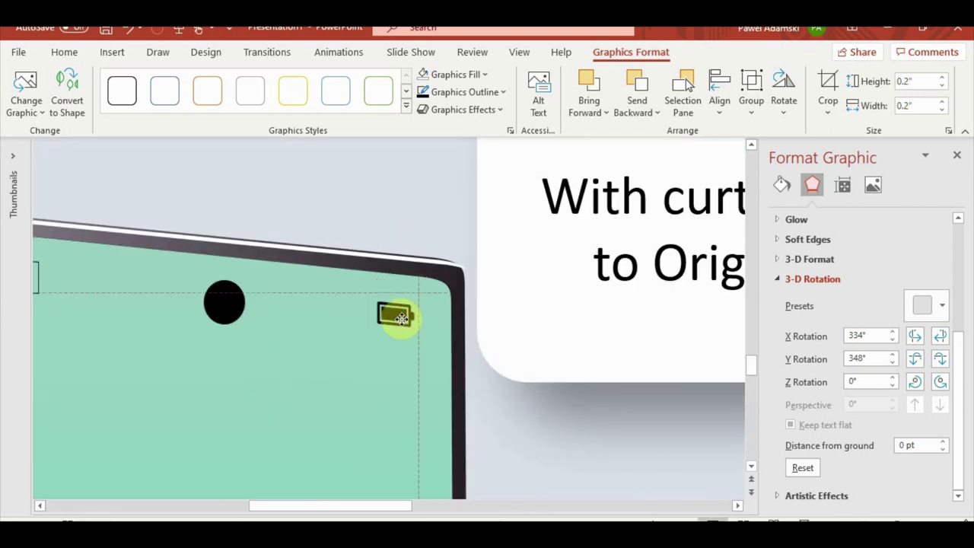
{"action": "scroll", "coordinate": [398, 364], "scroll_direction": "down", "scroll_amount": 2, "text": "ctrl"}
{"action": "scroll", "coordinate": [426, 376], "scroll_direction": "down", "scroll_amount": 3, "text": "ctrl"}
{"action": "scroll", "coordinate": [426, 374], "scroll_direction": "down", "scroll_amount": 2}
{"action": "left_click", "coordinate": [424, 374]}
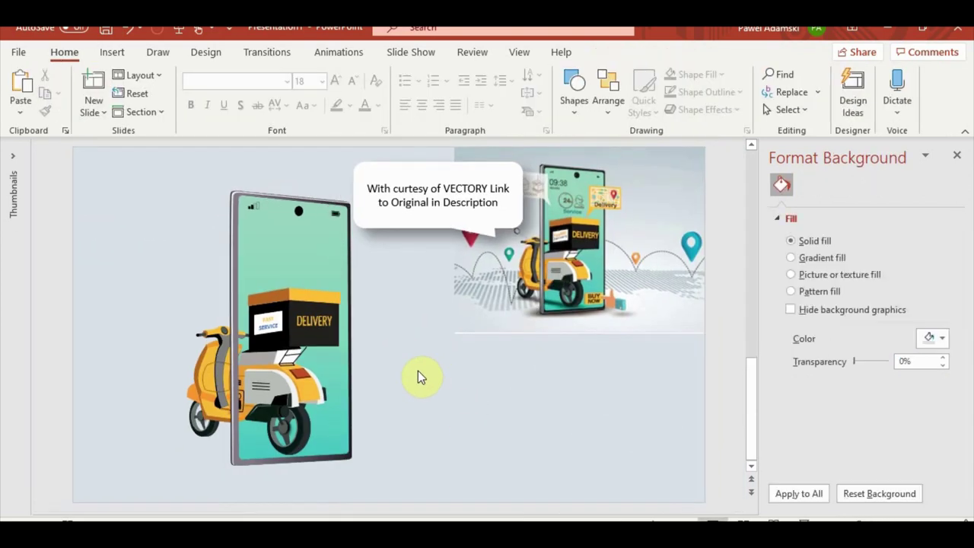
Step: Add a text box reading 09:38 and enlarge the time to 36 pt
{"action": "left_click", "coordinate": [111, 52]}
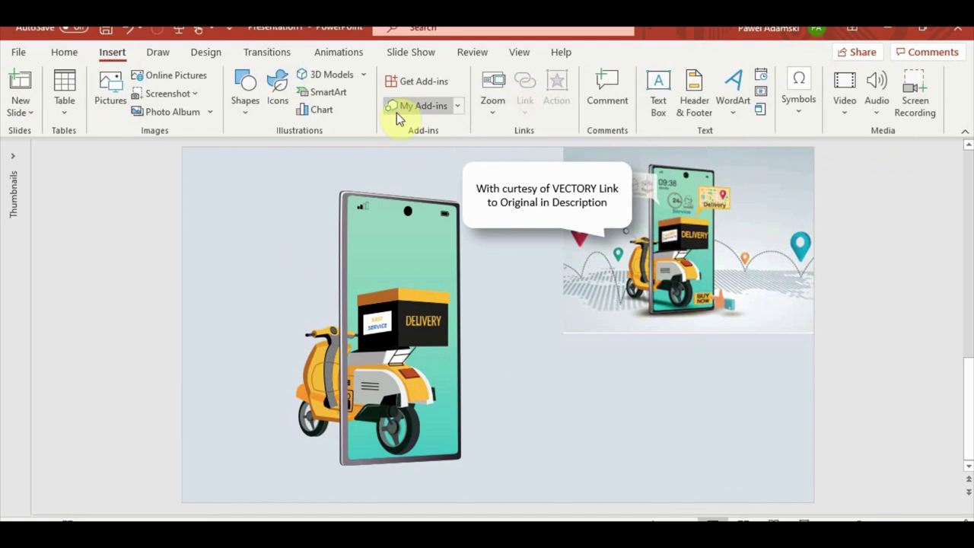
{"action": "left_click", "coordinate": [623, 424]}
{"action": "type", "text": "09"}
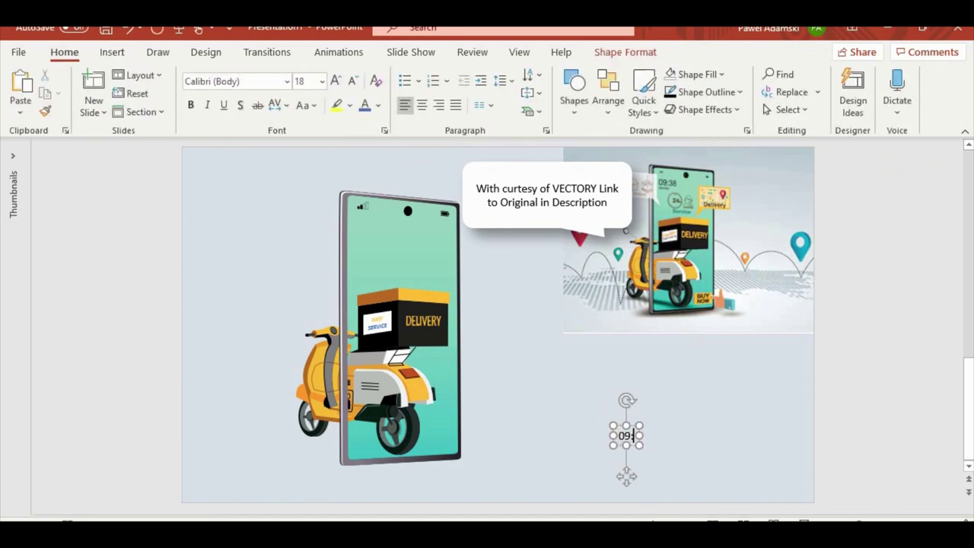
{"action": "type", "text": ":38"}
{"action": "key", "text": "Return"}
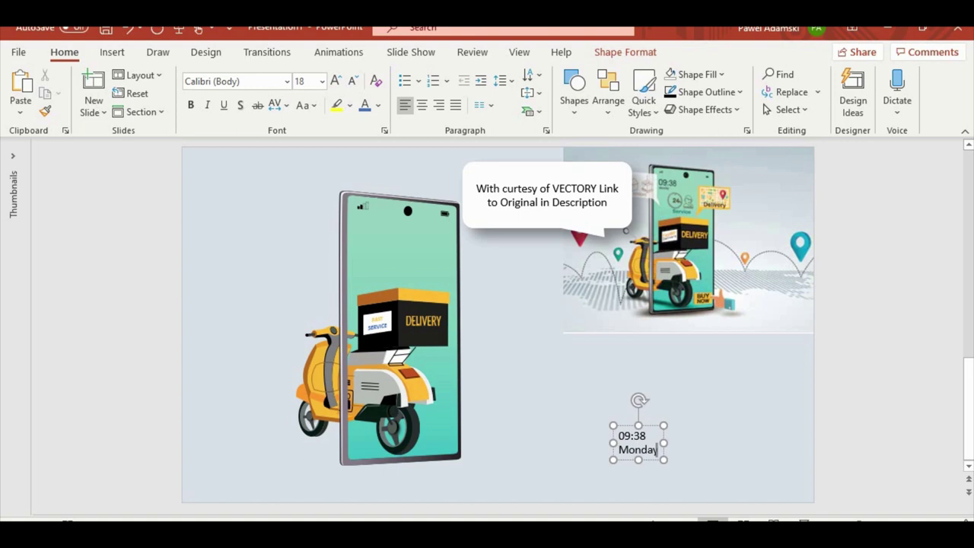
{"action": "left_click_drag", "start_coordinate": [602, 435], "coordinate": [653, 435]}
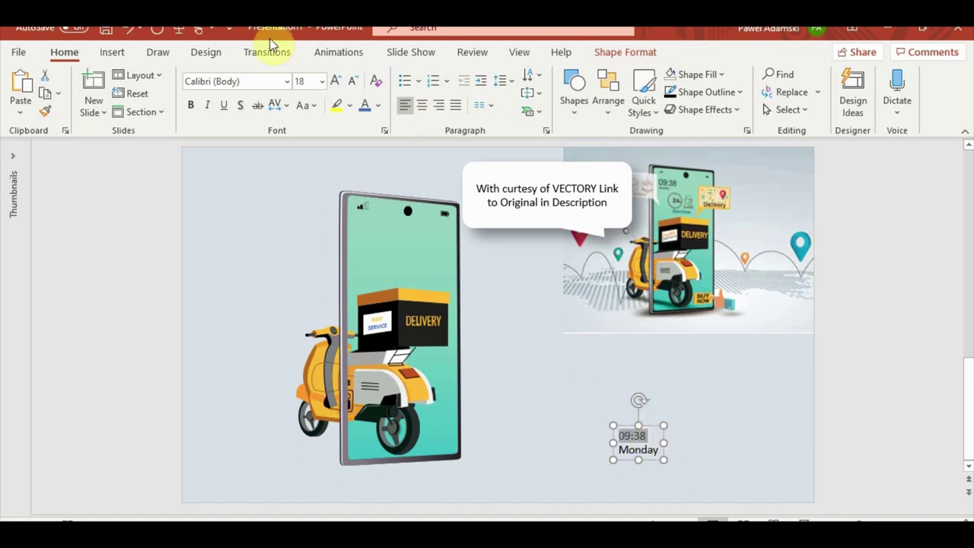
{"action": "left_click", "coordinate": [333, 84]}
{"action": "left_click", "coordinate": [333, 83]}
{"action": "left_click", "coordinate": [333, 84]}
{"action": "left_click", "coordinate": [334, 84]}
{"action": "left_click", "coordinate": [334, 84]}
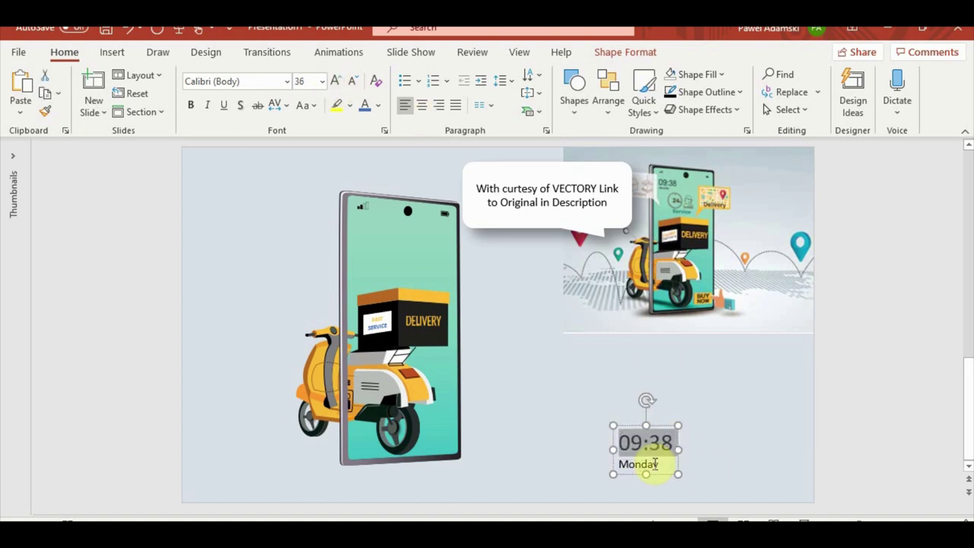
Step: Move the clock text up-left and set it in Calibri Light, undoing an accidental black fill
{"action": "left_click_drag", "start_coordinate": [659, 424], "coordinate": [627, 365]}
{"action": "left_click", "coordinate": [287, 82]}
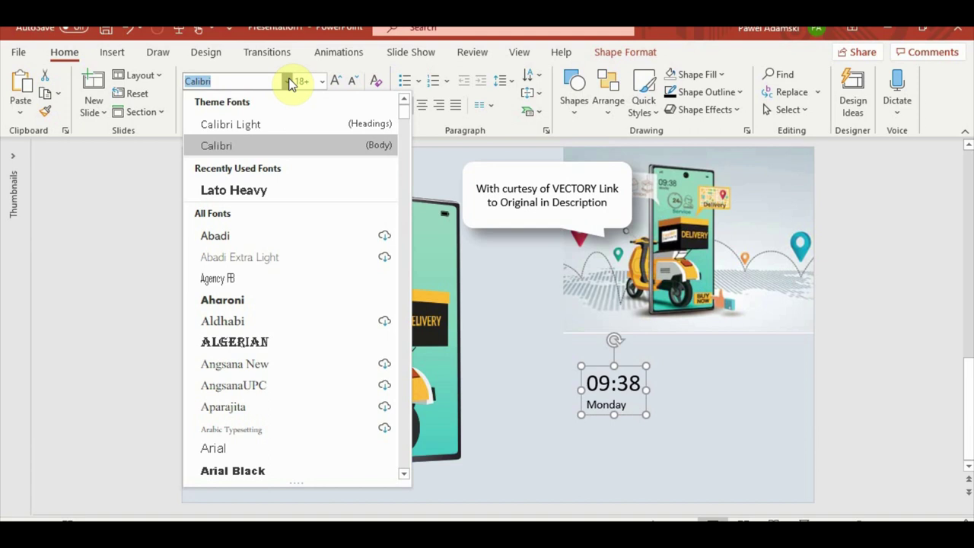
{"action": "left_click", "coordinate": [275, 121]}
{"action": "left_click", "coordinate": [454, 212]}
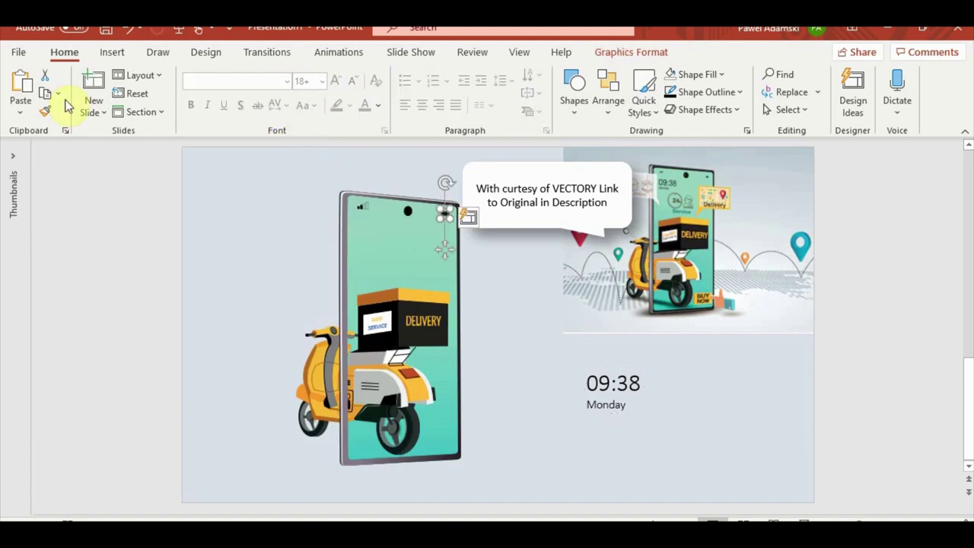
{"action": "left_click", "coordinate": [45, 110]}
{"action": "left_click", "coordinate": [610, 388]}
{"action": "key", "text": "ctrl+z"}
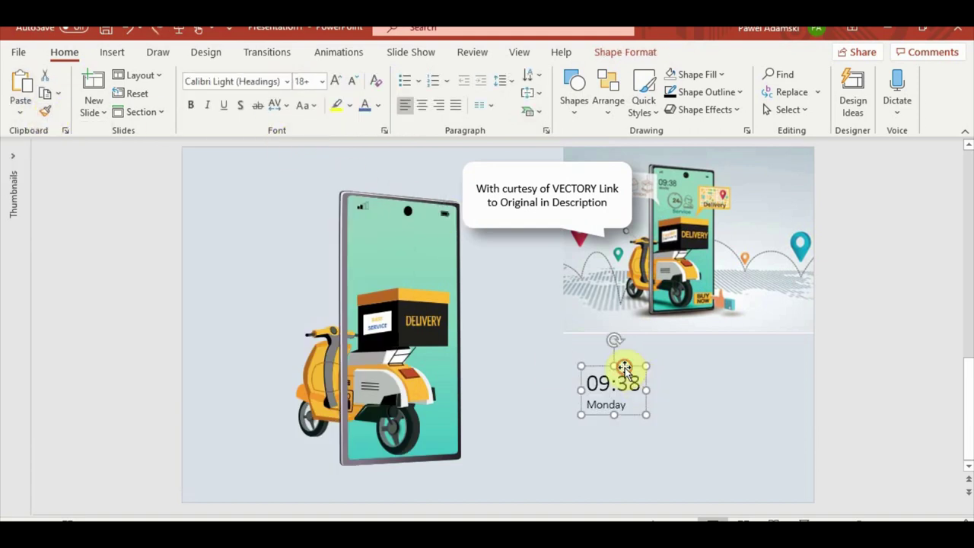
{"action": "left_click", "coordinate": [616, 58]}
{"action": "left_click", "coordinate": [417, 109]}
Step: Tilt the clock with a 3-D preset, move it onto the phone, set Y rotation 353°
{"action": "mouse_move", "coordinate": [429, 364]}
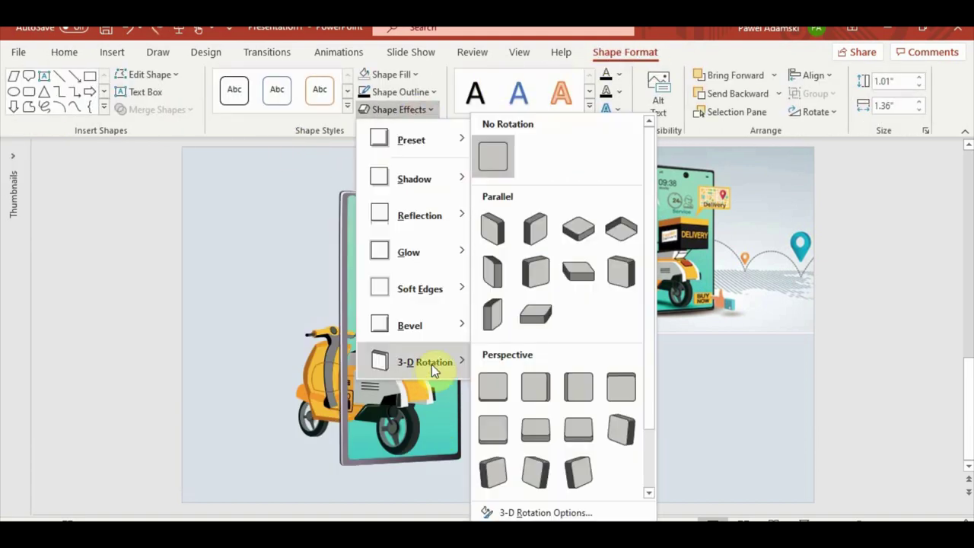
{"action": "left_click", "coordinate": [543, 280]}
{"action": "left_click_drag", "start_coordinate": [635, 370], "coordinate": [433, 174]}
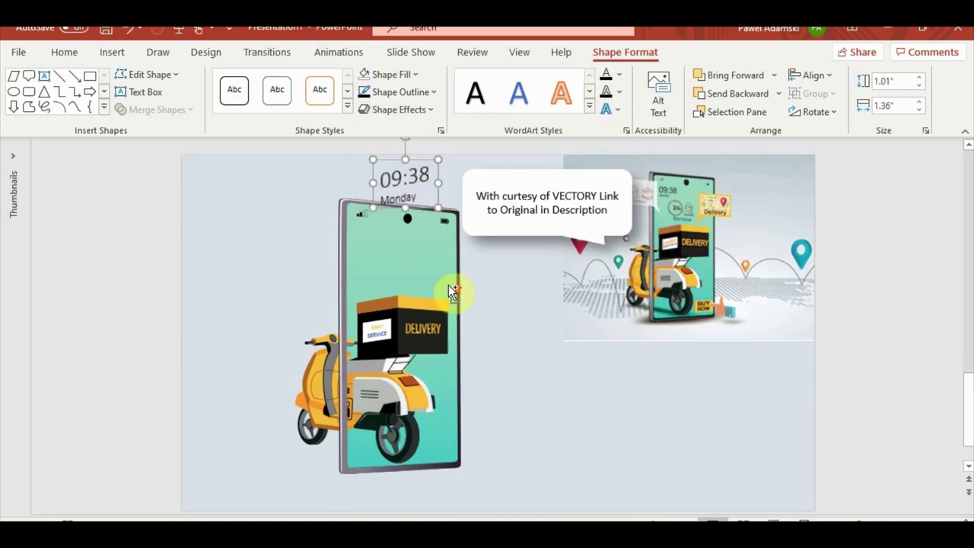
{"action": "scroll", "coordinate": [448, 285], "scroll_direction": "up", "scroll_amount": 3}
{"action": "left_click", "coordinate": [441, 131]}
{"action": "left_click", "coordinate": [811, 207]}
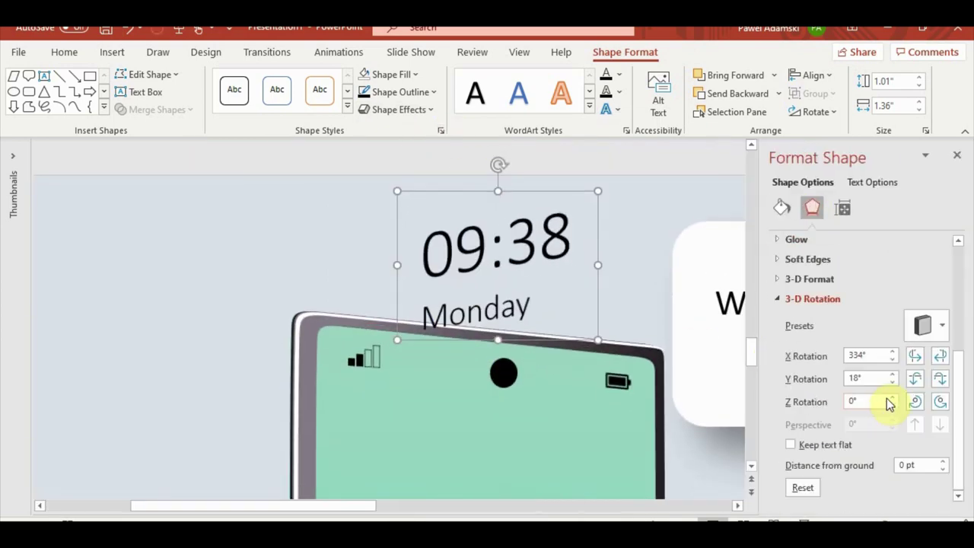
{"action": "left_click", "coordinate": [941, 378]}
{"action": "left_click", "coordinate": [941, 379]}
{"action": "left_click", "coordinate": [941, 378]}
{"action": "scroll", "coordinate": [459, 392], "scroll_direction": "down", "scroll_amount": 2}
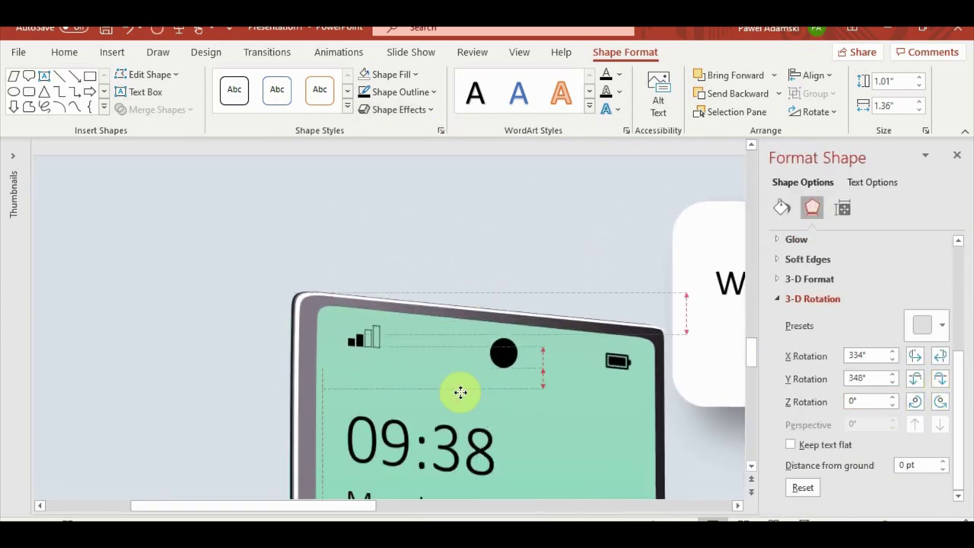
{"action": "scroll", "coordinate": [495, 402], "scroll_direction": "down", "scroll_amount": 2}
{"action": "scroll", "coordinate": [495, 389], "scroll_direction": "down", "scroll_amount": 2}
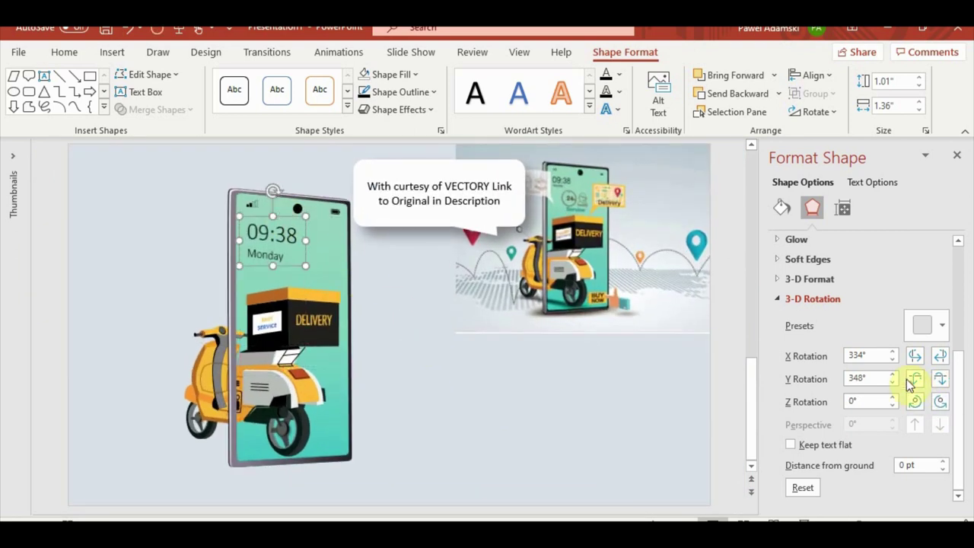
Step: Shrink the clock text to about 10 pt at the phone's top-left and preview the slide
{"action": "left_click", "coordinate": [255, 234]}
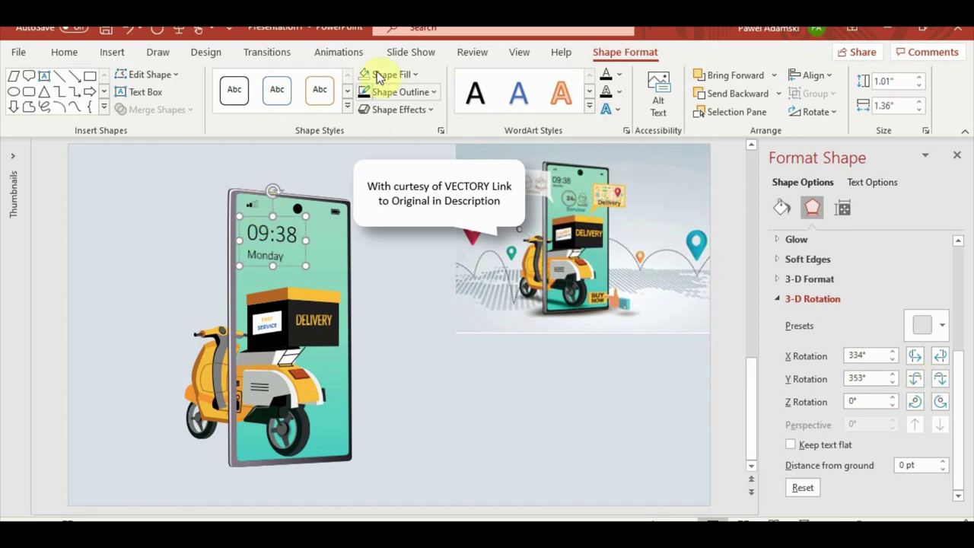
{"action": "left_click", "coordinate": [64, 52]}
{"action": "left_click", "coordinate": [353, 82]}
{"action": "left_click", "coordinate": [354, 82]}
{"action": "left_click", "coordinate": [354, 82]}
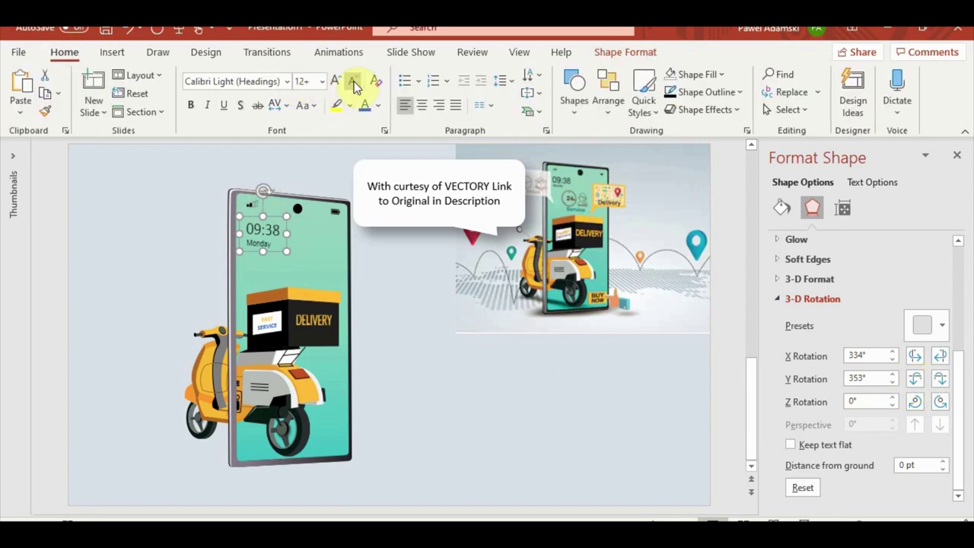
{"action": "left_click", "coordinate": [353, 82]}
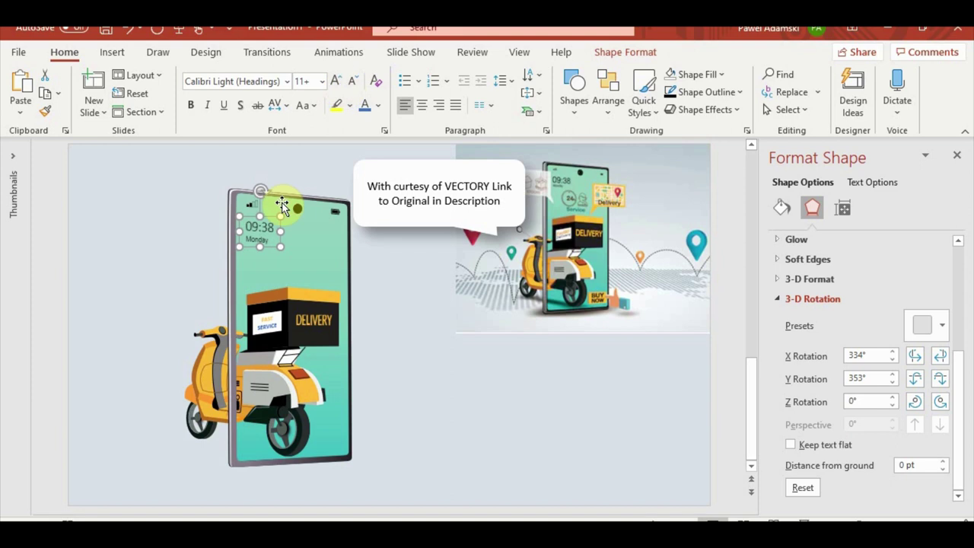
{"action": "left_click_drag", "start_coordinate": [272, 217], "coordinate": [271, 212]}
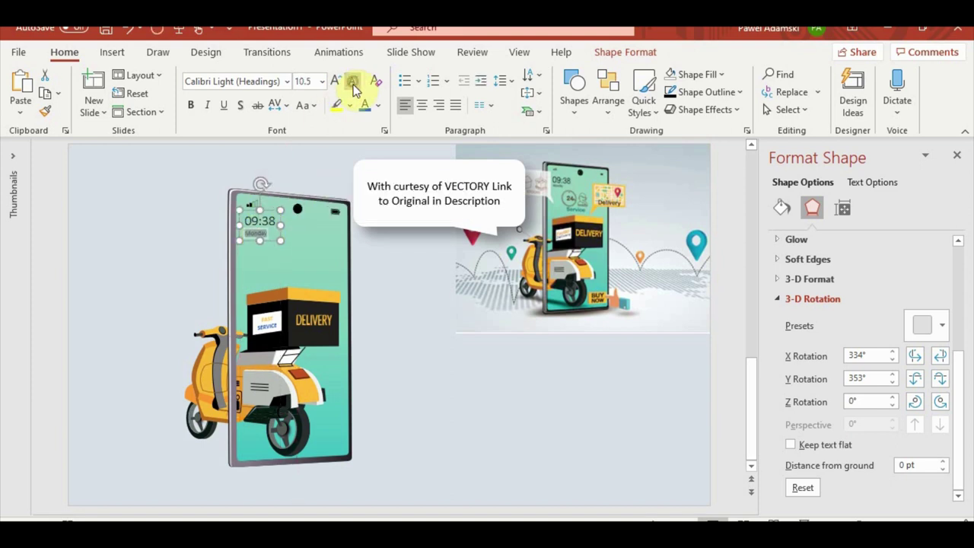
{"action": "left_click", "coordinate": [461, 460]}
{"action": "left_click", "coordinate": [260, 221]}
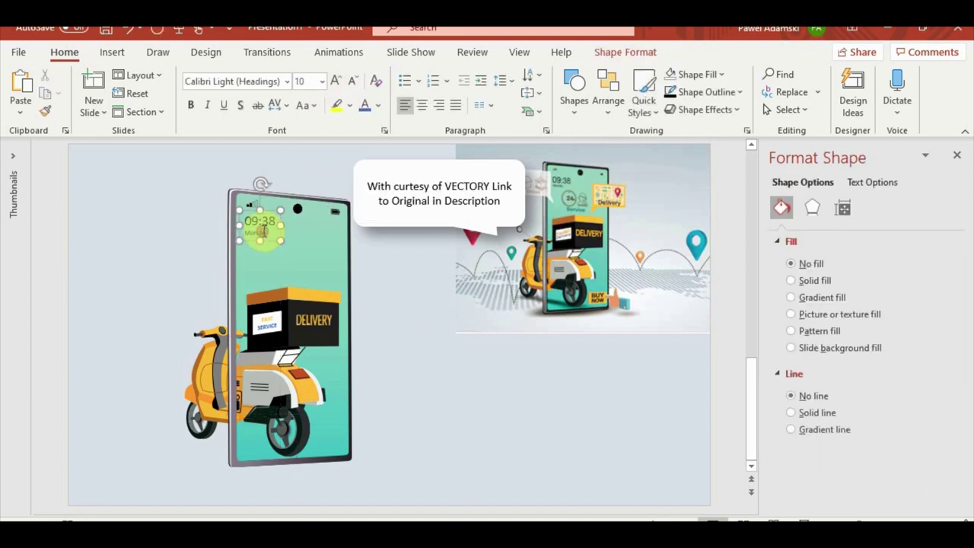
{"action": "left_click", "coordinate": [353, 81]}
{"action": "left_click", "coordinate": [446, 413]}
{"action": "key", "text": "F5"}
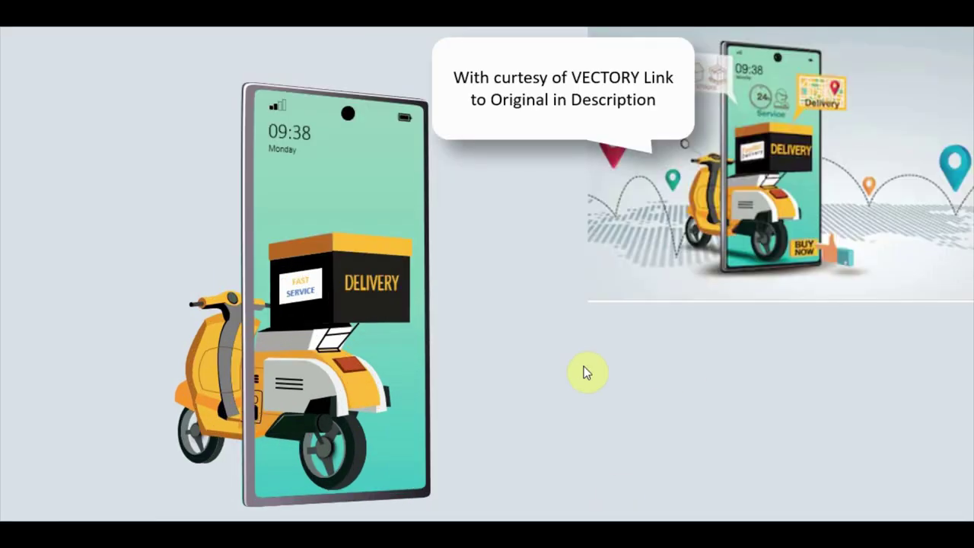
{"action": "key", "text": "Escape"}
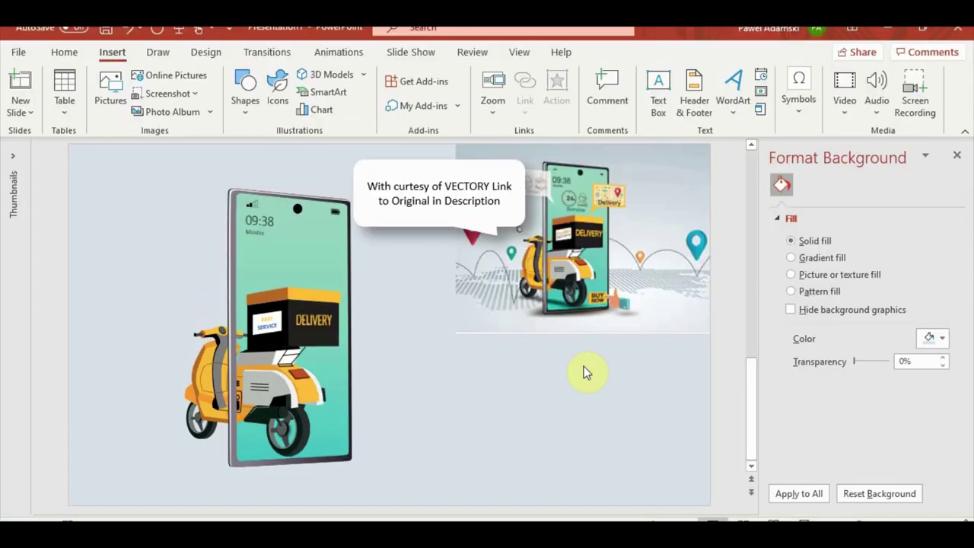
Step: Insert the headset-person icon found by searching 'head' in the icon library
{"action": "left_click", "coordinate": [957, 156]}
{"action": "left_click", "coordinate": [277, 92]}
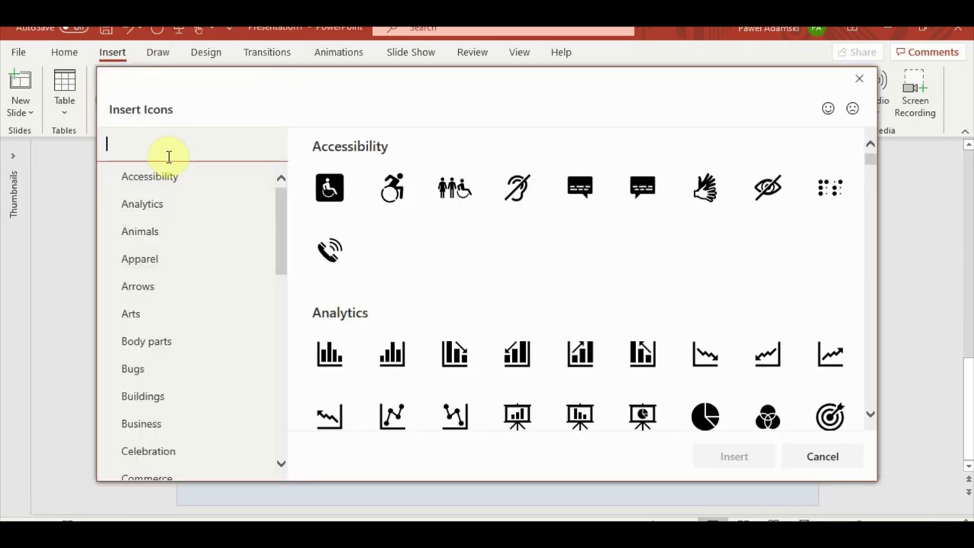
{"action": "type", "text": "head"}
{"action": "left_click", "coordinate": [391, 188]}
{"action": "left_click", "coordinate": [697, 454]}
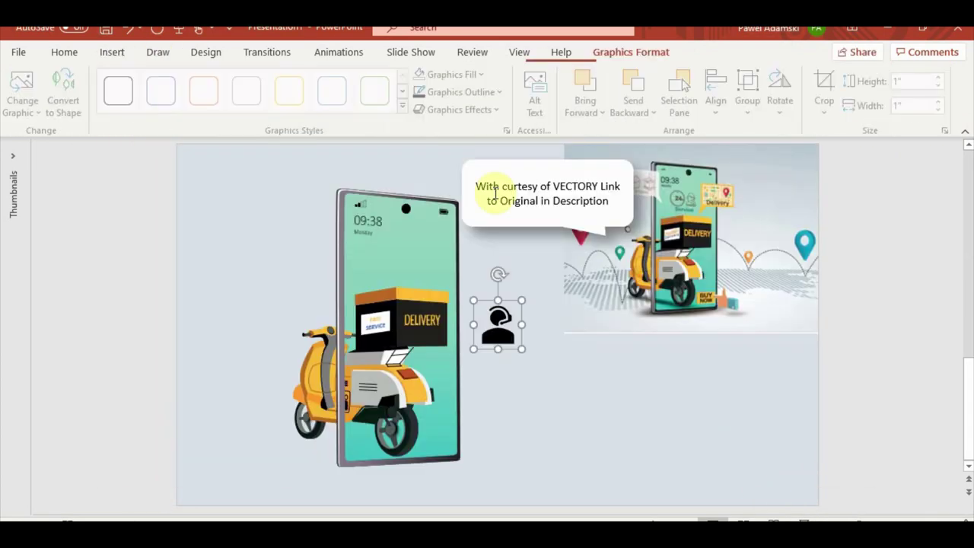
Step: Place the headset icon on the phone screen just above the delivery box
{"action": "left_click", "coordinate": [62, 50]}
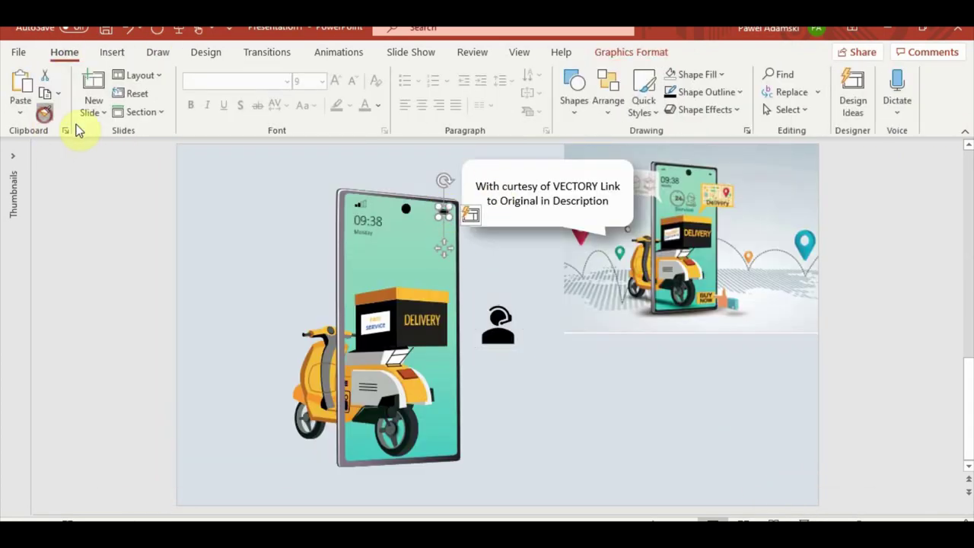
{"action": "left_click_drag", "start_coordinate": [499, 339], "coordinate": [411, 262]}
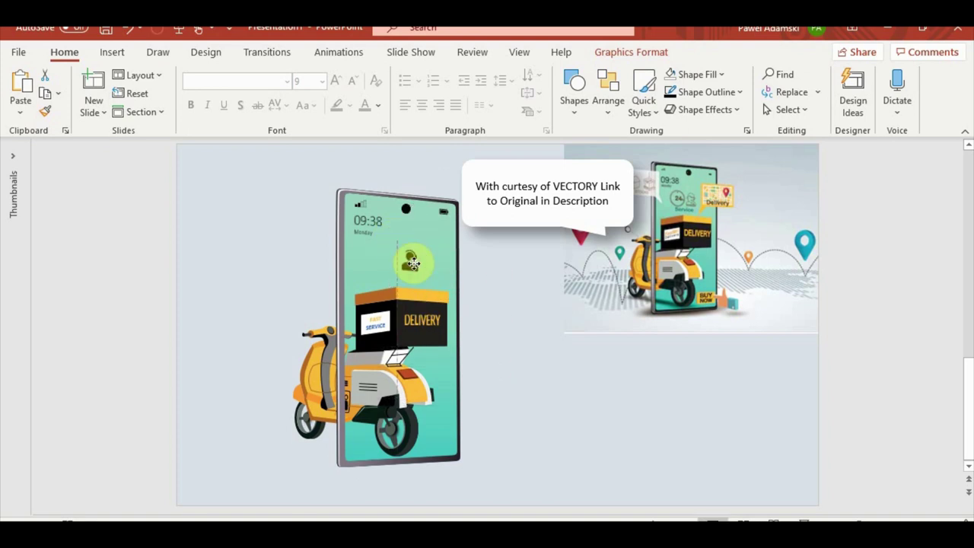
{"action": "left_click", "coordinate": [542, 400]}
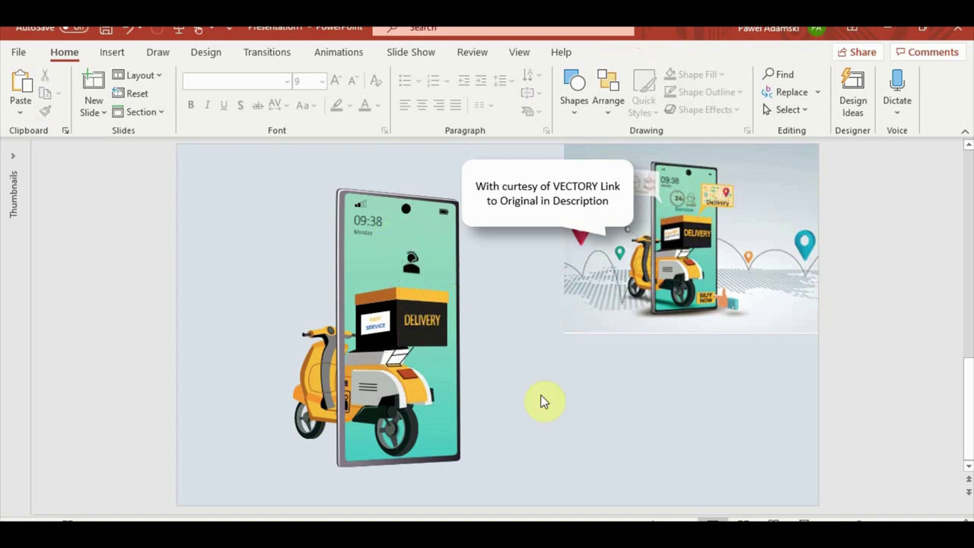
{"action": "left_click_drag", "start_coordinate": [423, 267], "coordinate": [415, 272]}
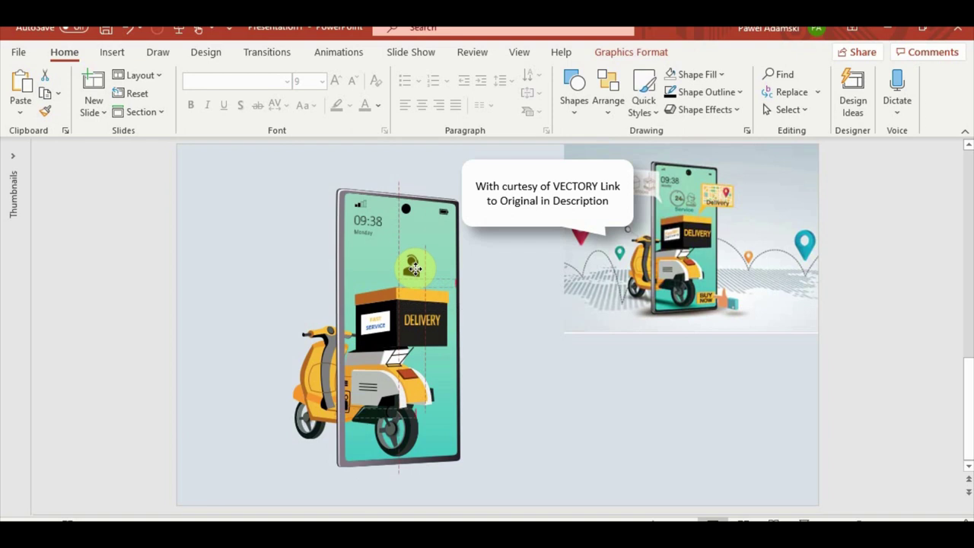
{"action": "left_click_drag", "start_coordinate": [413, 267], "coordinate": [556, 396]}
{"action": "left_click", "coordinate": [378, 216]}
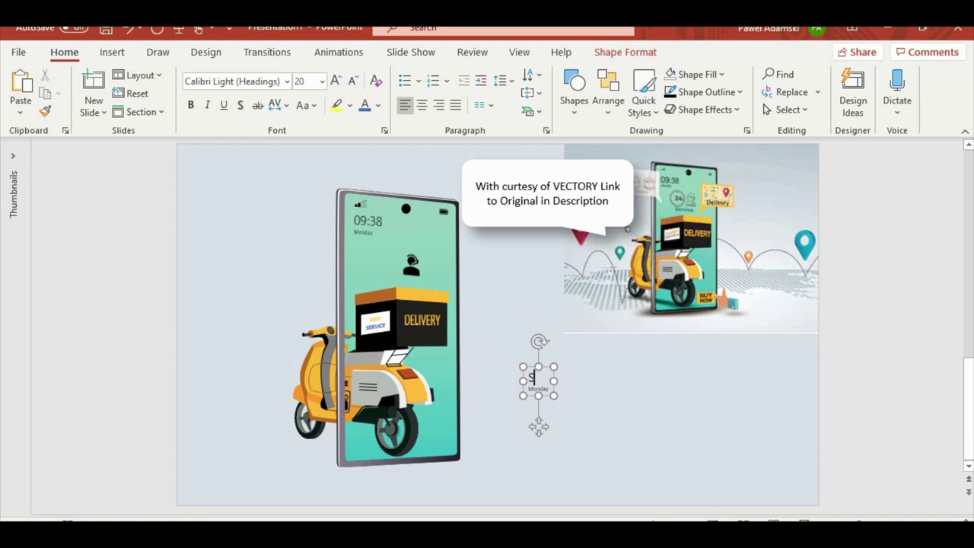
Step: Type 'Service', set it to 12 pt under the headset icon, and copy the small shape beside it
{"action": "type", "text": "Service"}
{"action": "left_click", "coordinate": [536, 393]}
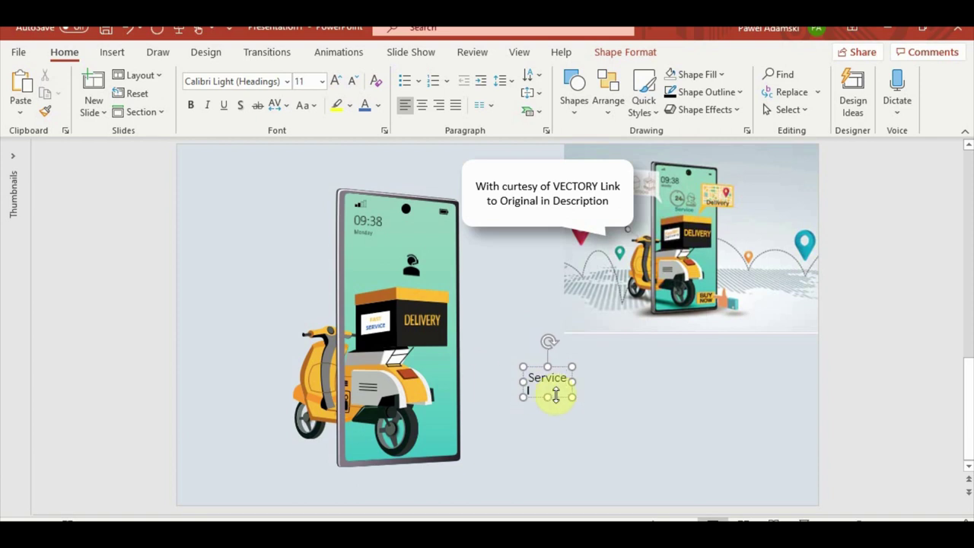
{"action": "mouse_move", "coordinate": [557, 374]}
{"action": "left_mouse_down"}
{"action": "mouse_move", "coordinate": [411, 277]}
{"action": "mouse_move", "coordinate": [410, 290]}
{"action": "left_mouse_up"}
{"action": "left_click", "coordinate": [353, 81]}
{"action": "left_click", "coordinate": [352, 81]}
{"action": "left_click", "coordinate": [353, 82]}
{"action": "left_click", "coordinate": [352, 82]}
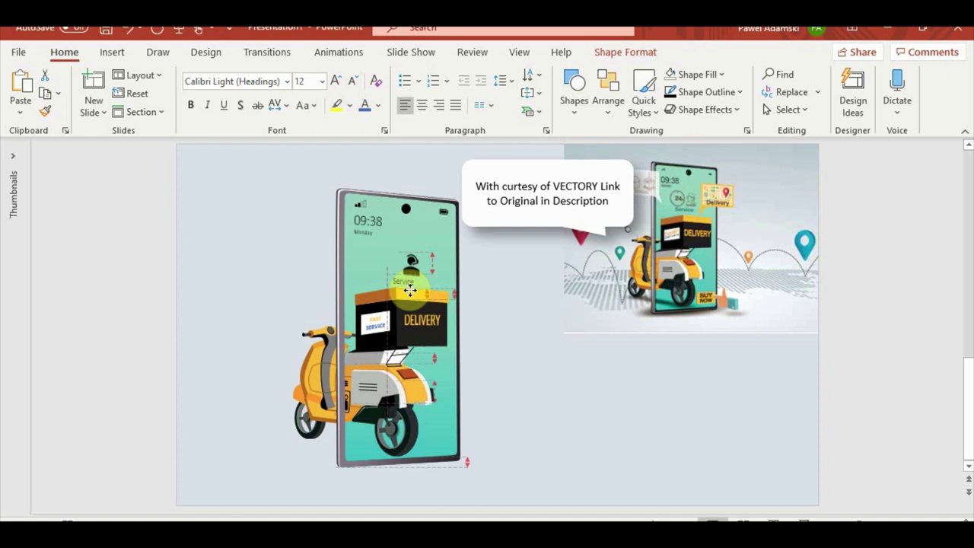
{"action": "left_click", "coordinate": [606, 422]}
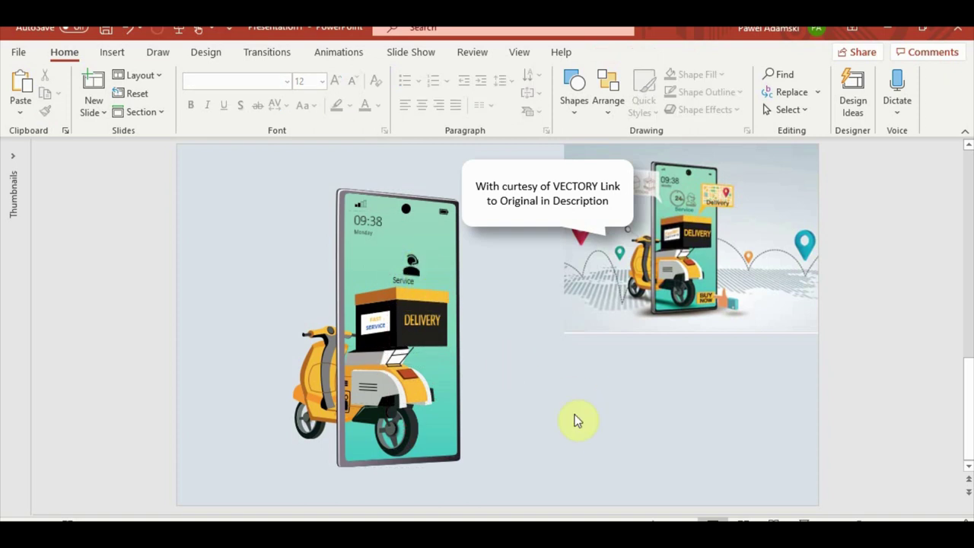
{"action": "left_click", "coordinate": [412, 263]}
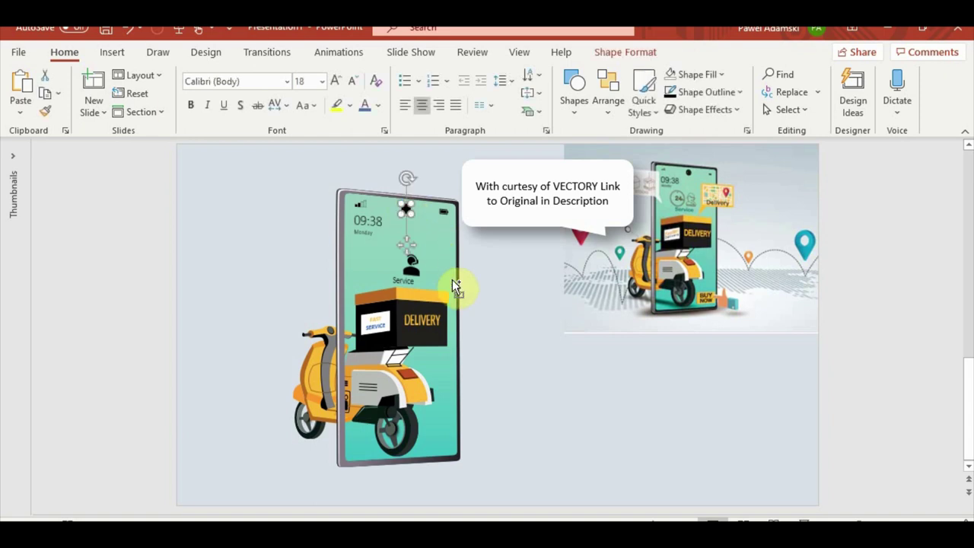
{"action": "left_click_drag", "start_coordinate": [420, 257], "coordinate": [383, 294]}
Step: Give the small circle a thinner red outline and enlarge it beside the headset icon
{"action": "left_click", "coordinate": [625, 52]}
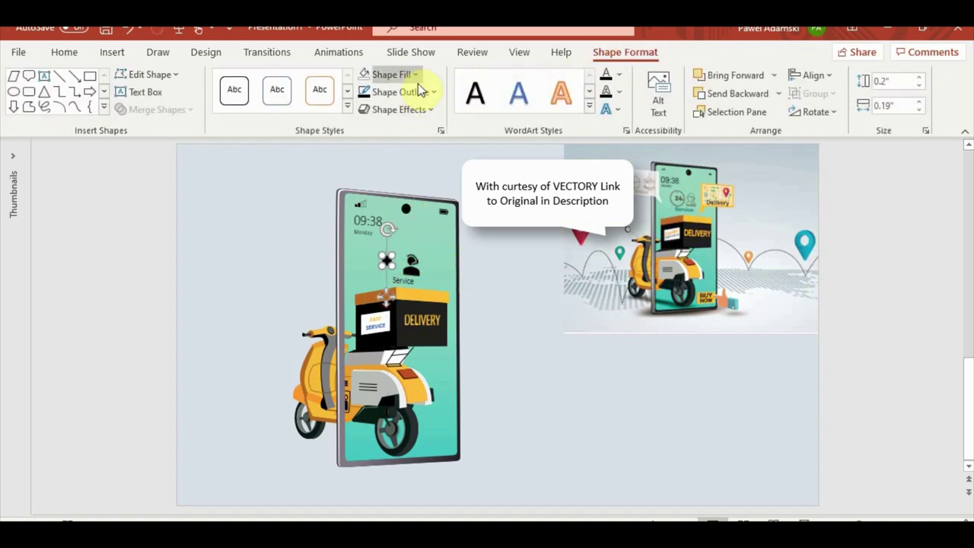
{"action": "left_click", "coordinate": [429, 93]}
{"action": "left_click", "coordinate": [379, 183]}
{"action": "left_click", "coordinate": [432, 92]}
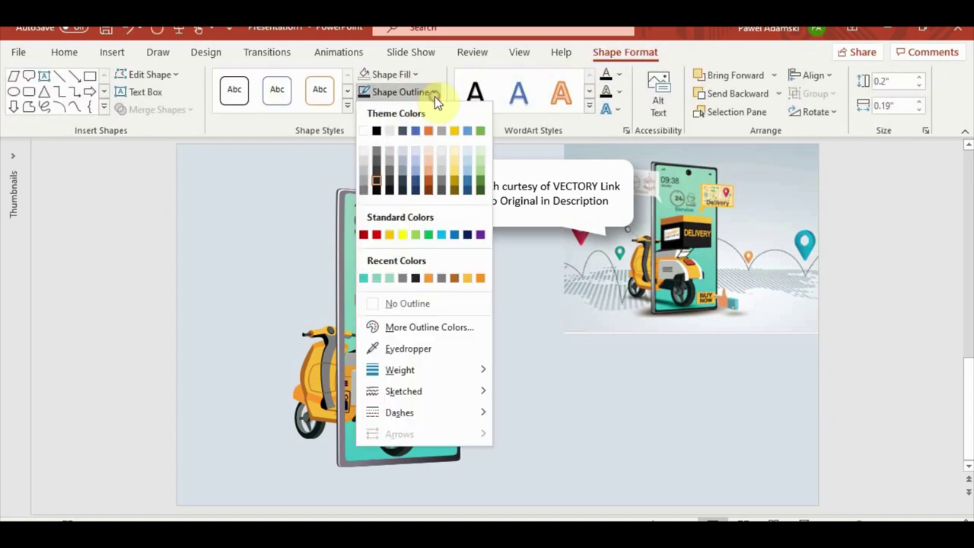
{"action": "mouse_move", "coordinate": [429, 373]}
{"action": "left_click", "coordinate": [560, 351]}
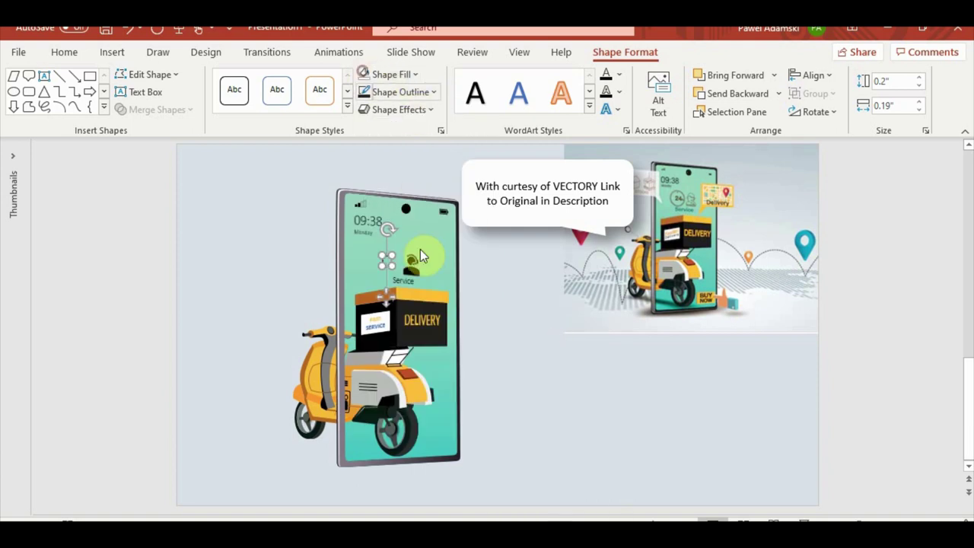
{"action": "mouse_move", "coordinate": [381, 263]}
{"action": "left_mouse_down"}
{"action": "mouse_move", "coordinate": [370, 279]}
{"action": "mouse_move", "coordinate": [391, 305]}
{"action": "left_mouse_up"}
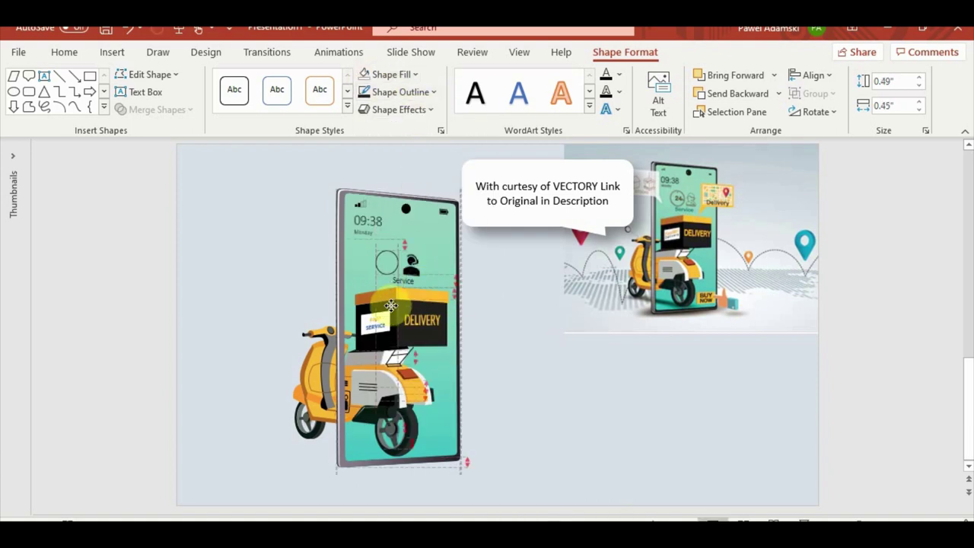
{"action": "left_click", "coordinate": [430, 92]}
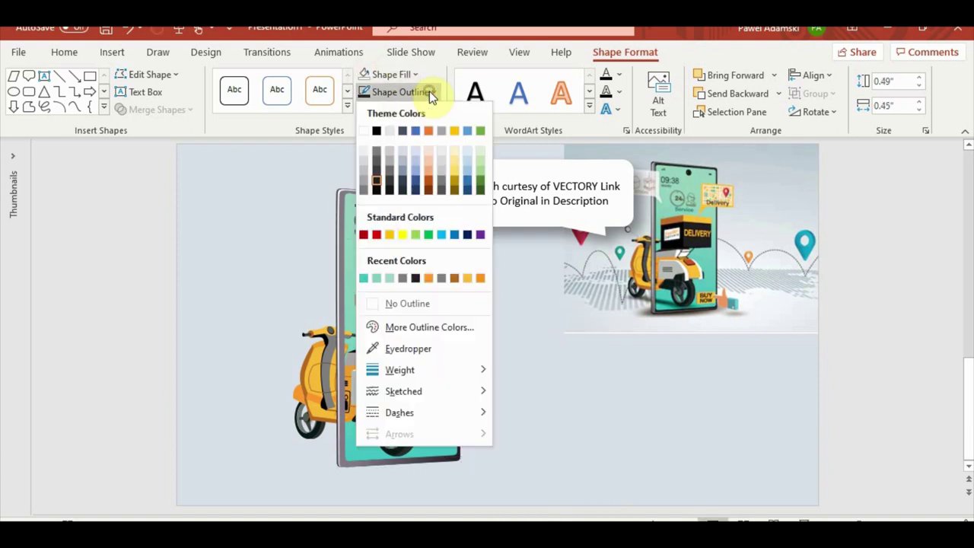
{"action": "left_click", "coordinate": [363, 234]}
{"action": "left_click", "coordinate": [537, 404]}
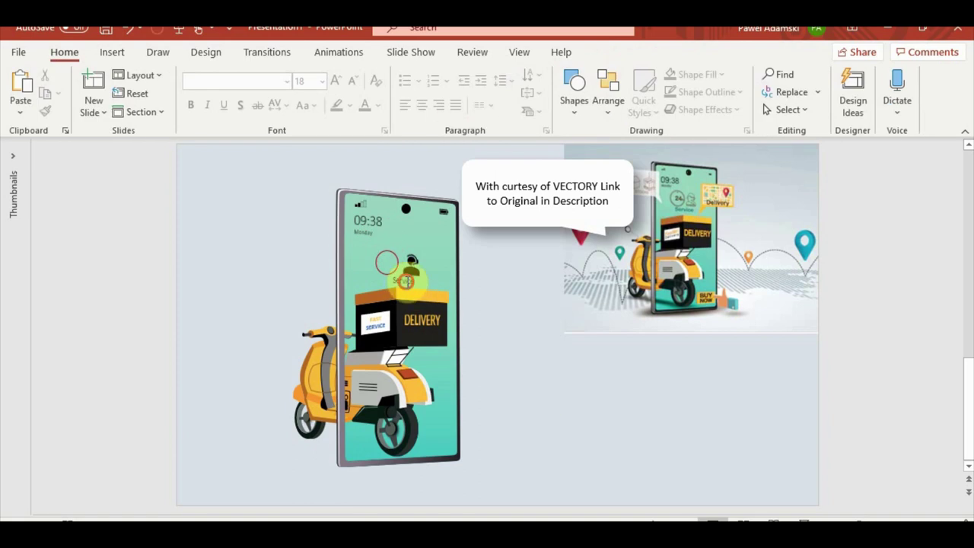
Step: Duplicate the Service label as '24h' and fit it inside the red circle
{"action": "left_click", "coordinate": [412, 273]}
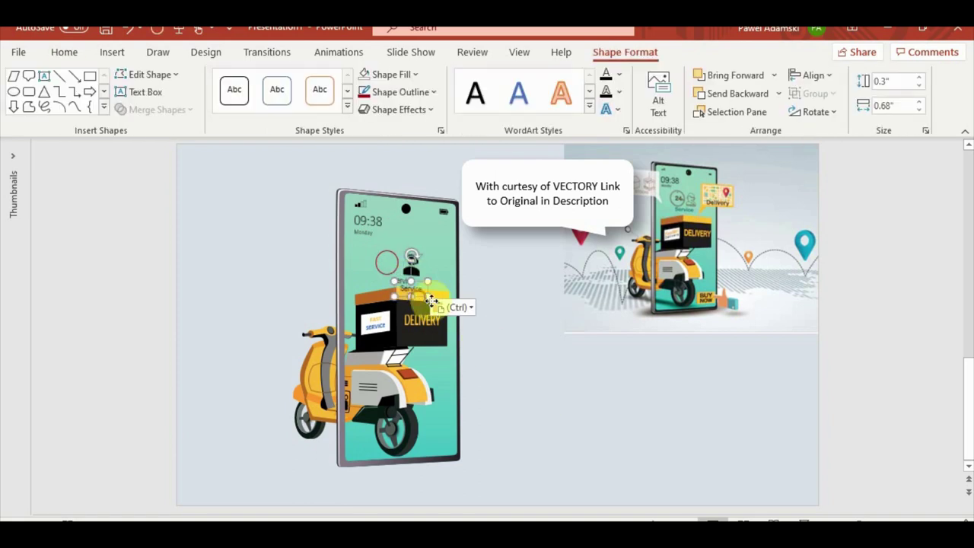
{"action": "left_click_drag", "start_coordinate": [431, 301], "coordinate": [558, 381]}
{"action": "type", "text": "24h"}
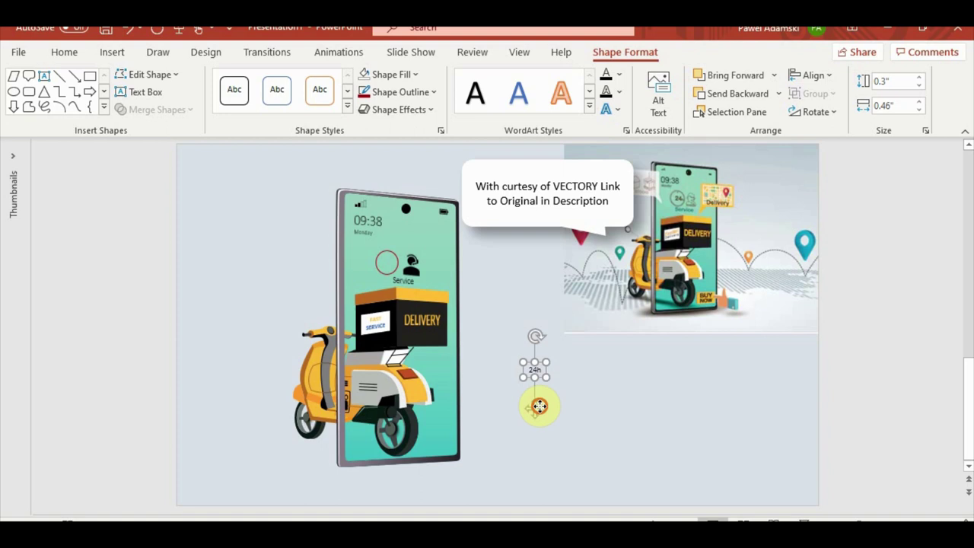
{"action": "left_click", "coordinate": [539, 406]}
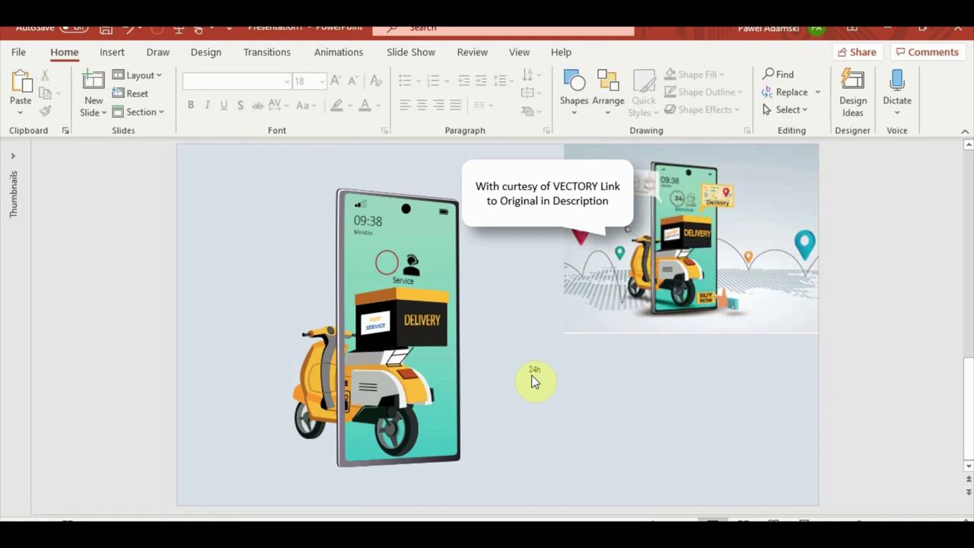
{"action": "left_click", "coordinate": [535, 370]}
{"action": "left_click_drag", "start_coordinate": [537, 411], "coordinate": [388, 304]}
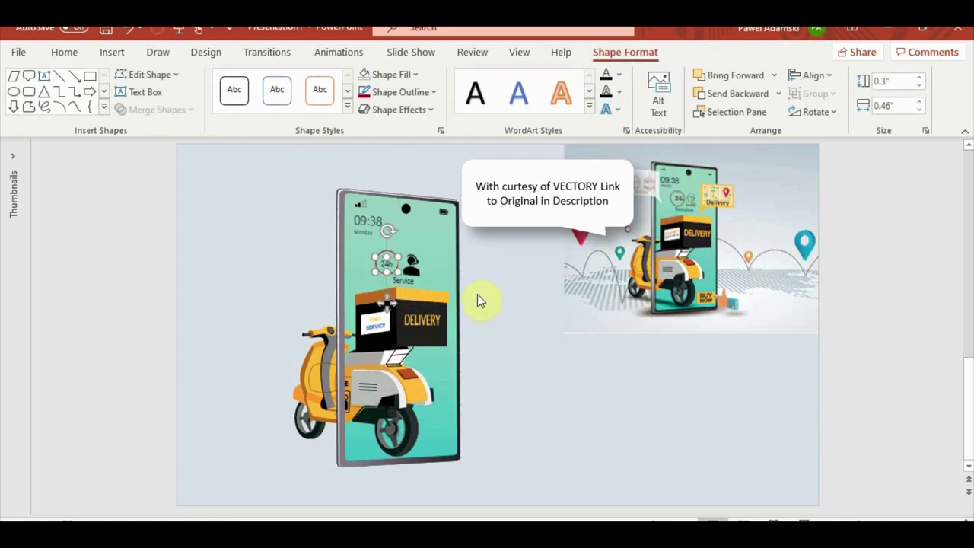
{"action": "left_click_drag", "start_coordinate": [389, 301], "coordinate": [390, 297]}
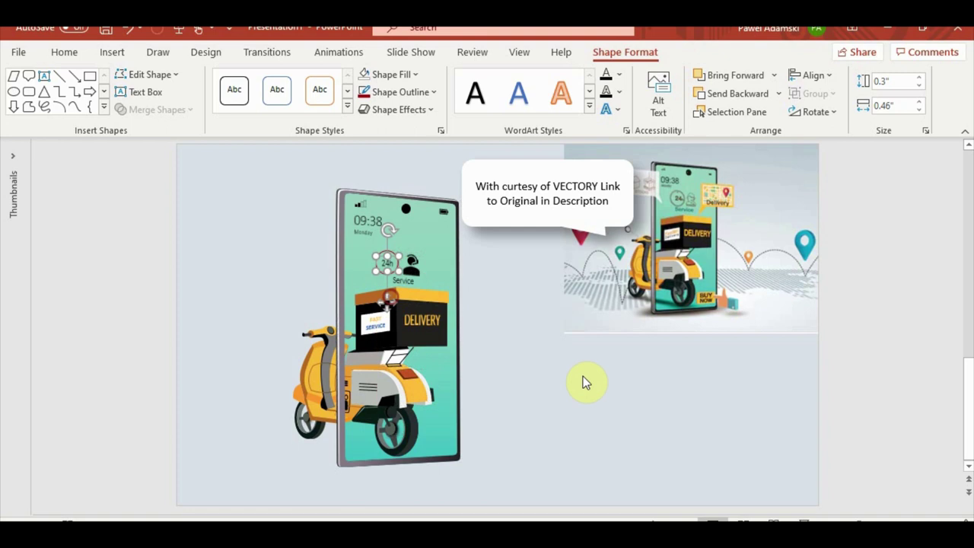
{"action": "left_click", "coordinate": [601, 438]}
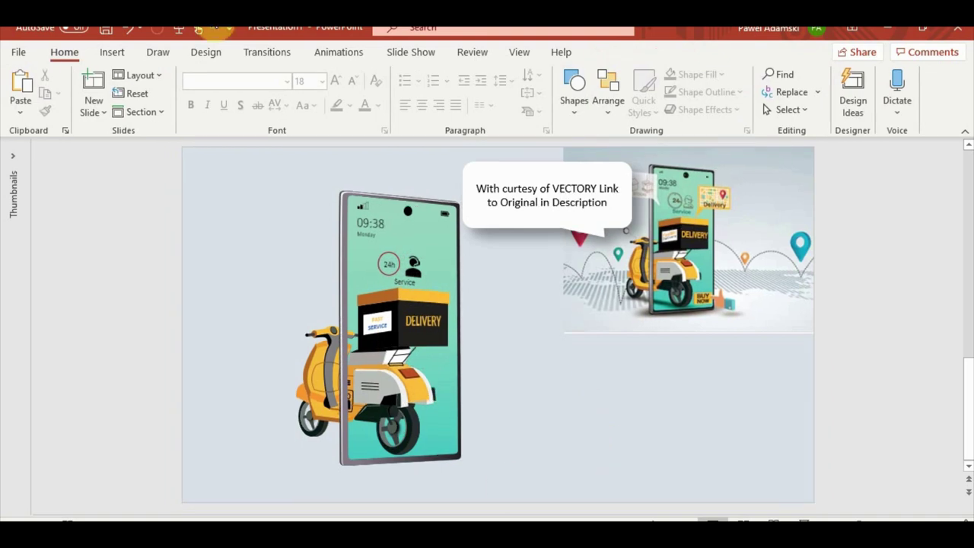
{"action": "left_click", "coordinate": [112, 52]}
Step: Draw a rectangle to the right of the phone
{"action": "left_click", "coordinate": [247, 111]}
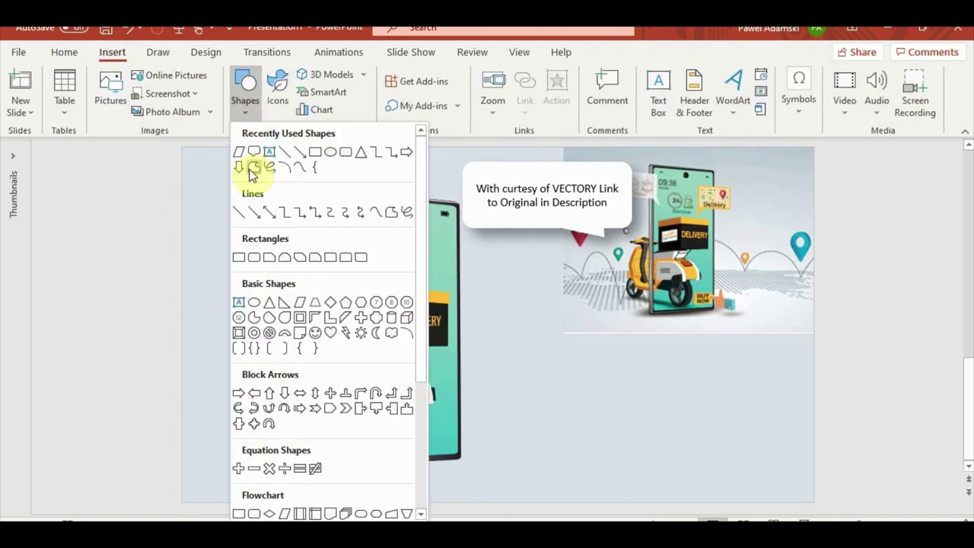
{"action": "left_click", "coordinate": [346, 156]}
{"action": "mouse_move", "coordinate": [529, 425]}
{"action": "left_mouse_down"}
{"action": "mouse_move", "coordinate": [589, 440]}
{"action": "mouse_move", "coordinate": [588, 456]}
{"action": "left_mouse_up"}
{"action": "scroll", "coordinate": [561, 446], "scroll_direction": "up", "scroll_amount": 2}
{"action": "left_click", "coordinate": [668, 428]}
{"action": "left_click", "coordinate": [592, 421]}
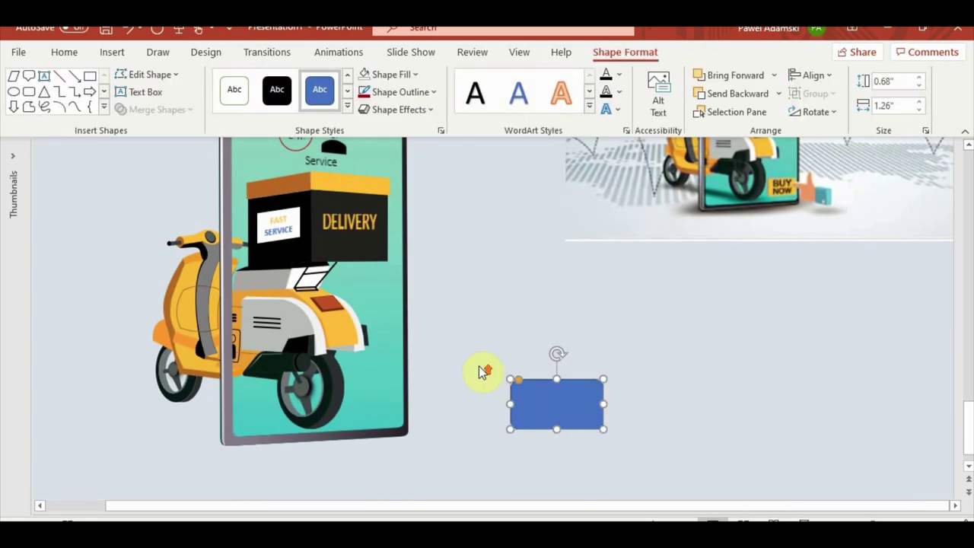
Step: Copy a graphic's formatting onto the rectangle, move it, then undo and delete it
{"action": "scroll", "coordinate": [485, 372], "scroll_direction": "up", "scroll_amount": 1}
{"action": "scroll", "coordinate": [476, 299], "scroll_direction": "up", "scroll_amount": 2}
{"action": "left_click", "coordinate": [335, 335]}
{"action": "left_click", "coordinate": [45, 110]}
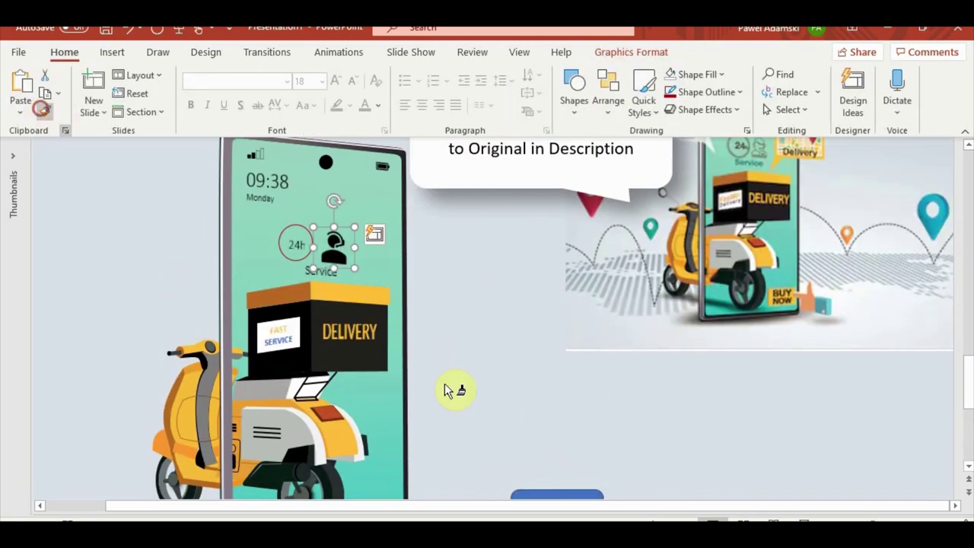
{"action": "left_click", "coordinate": [566, 496]}
{"action": "scroll", "coordinate": [569, 457], "scroll_direction": "down", "scroll_amount": 2}
{"action": "left_click_drag", "start_coordinate": [567, 440], "coordinate": [400, 437]}
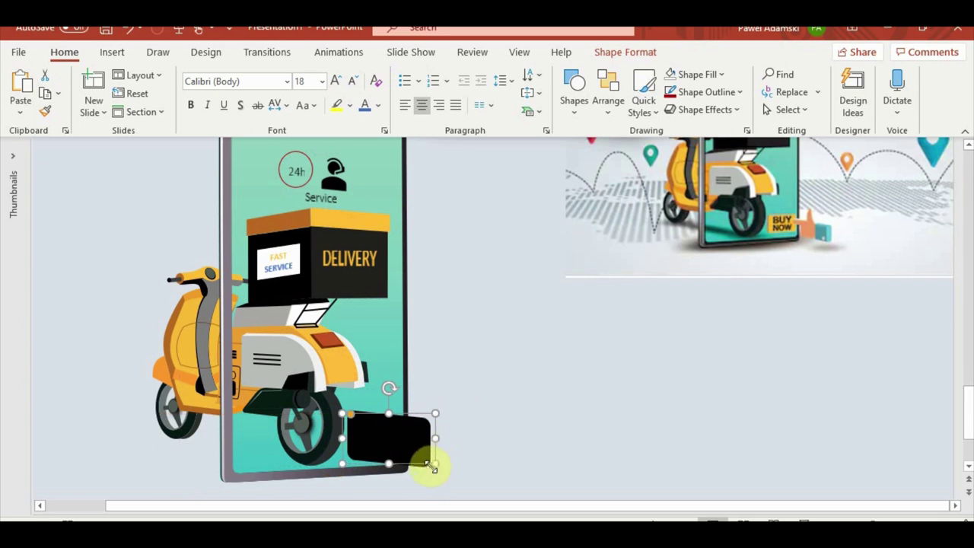
{"action": "key", "text": "ctrl+z"}
{"action": "key", "text": "Delete"}
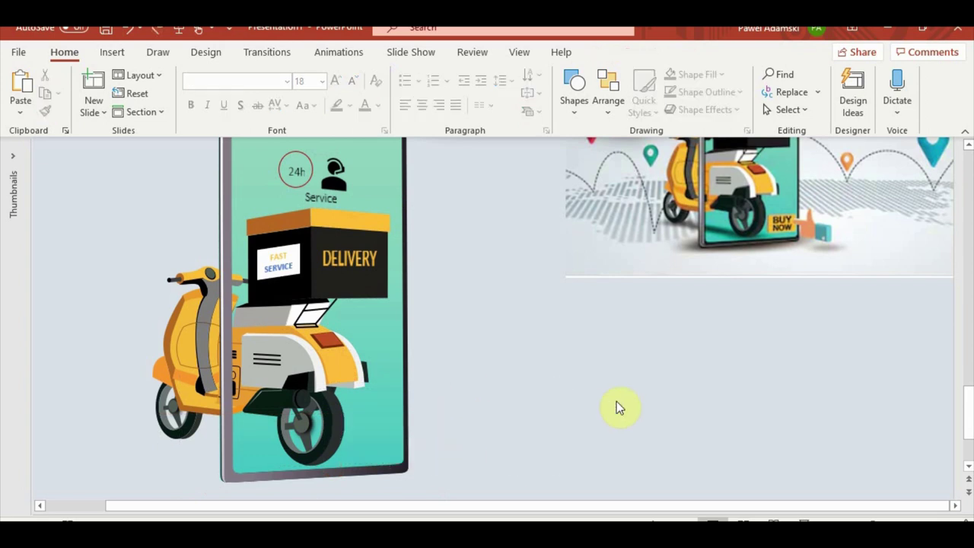
Step: Draw a small rectangle on the lower part of the phone screen
{"action": "left_click", "coordinate": [112, 52]}
{"action": "left_click", "coordinate": [245, 90]}
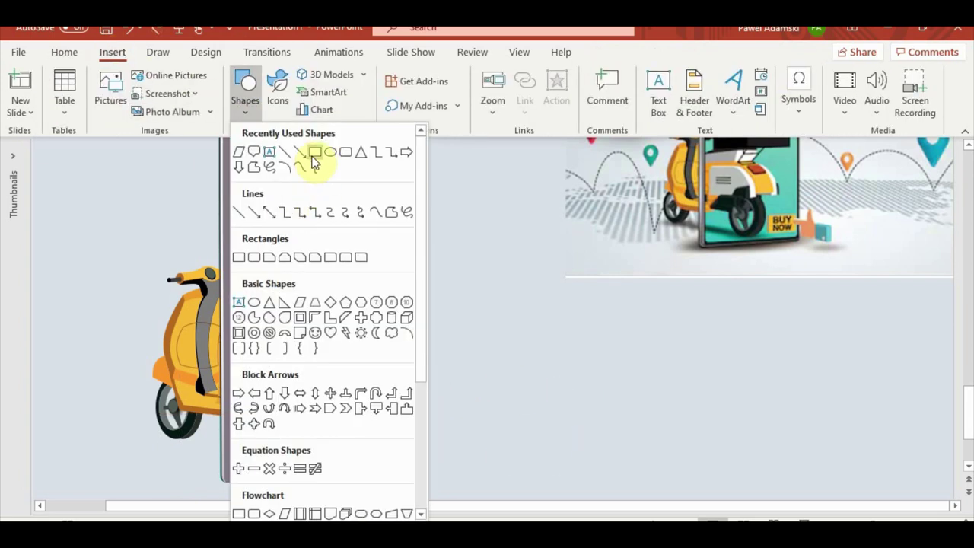
{"action": "left_click", "coordinate": [254, 169]}
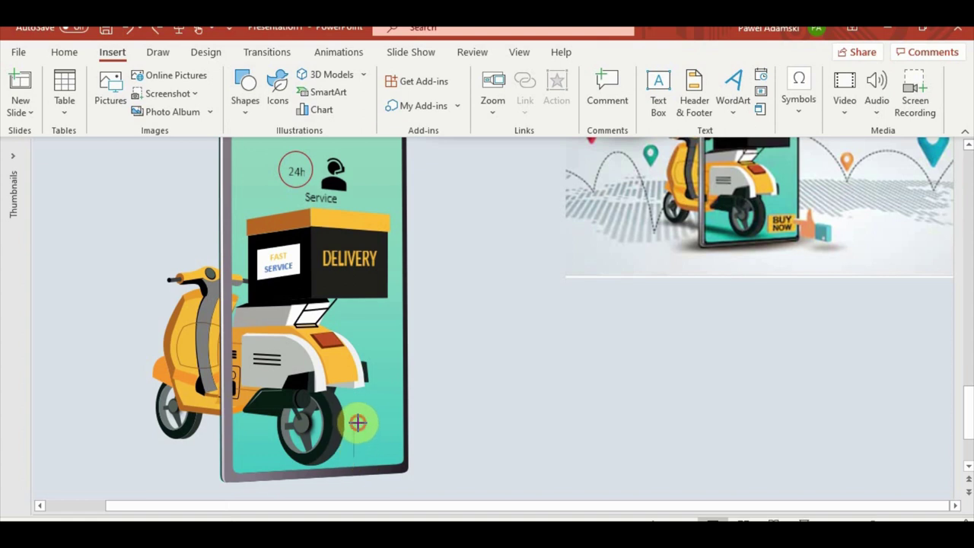
{"action": "mouse_move", "coordinate": [358, 423]}
{"action": "left_mouse_down"}
{"action": "mouse_move", "coordinate": [404, 420]}
{"action": "mouse_move", "coordinate": [401, 457]}
{"action": "left_mouse_up"}
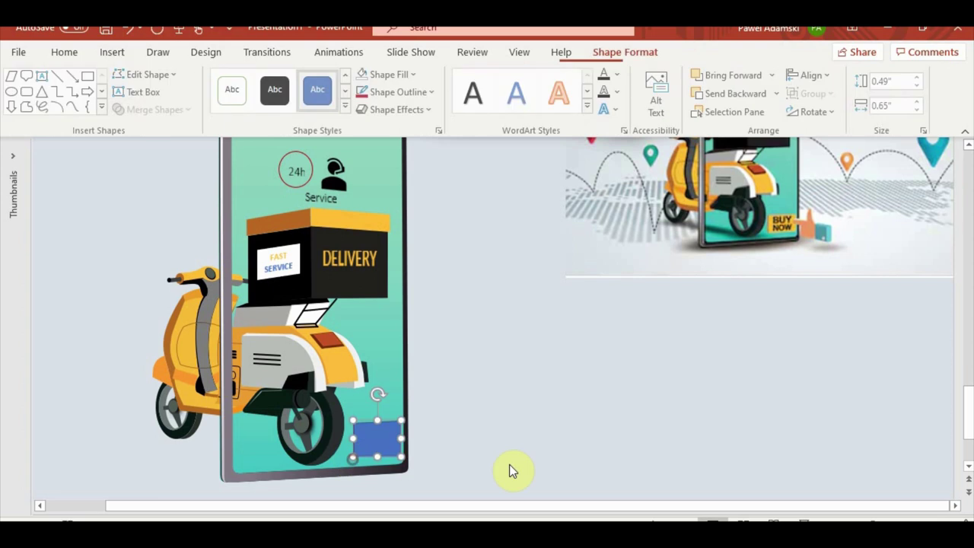
{"action": "left_click", "coordinate": [467, 463]}
{"action": "left_click", "coordinate": [378, 464]}
Step: Fill the small rectangle with the scooter's yellow using the Shape Fill eyedropper
{"action": "scroll", "coordinate": [618, 389], "scroll_direction": "down", "scroll_amount": 5}
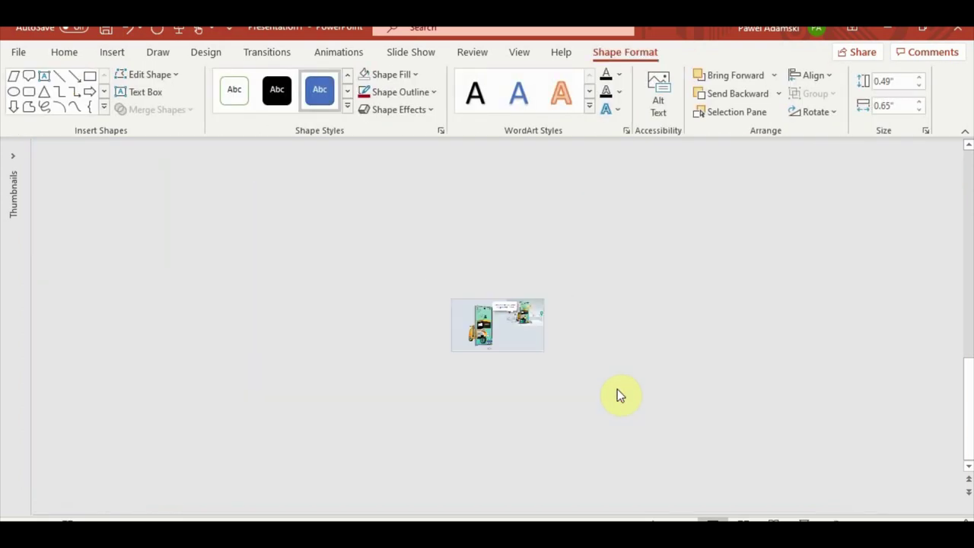
{"action": "scroll", "coordinate": [617, 389], "scroll_direction": "up", "scroll_amount": 2}
{"action": "double_click", "coordinate": [587, 410]}
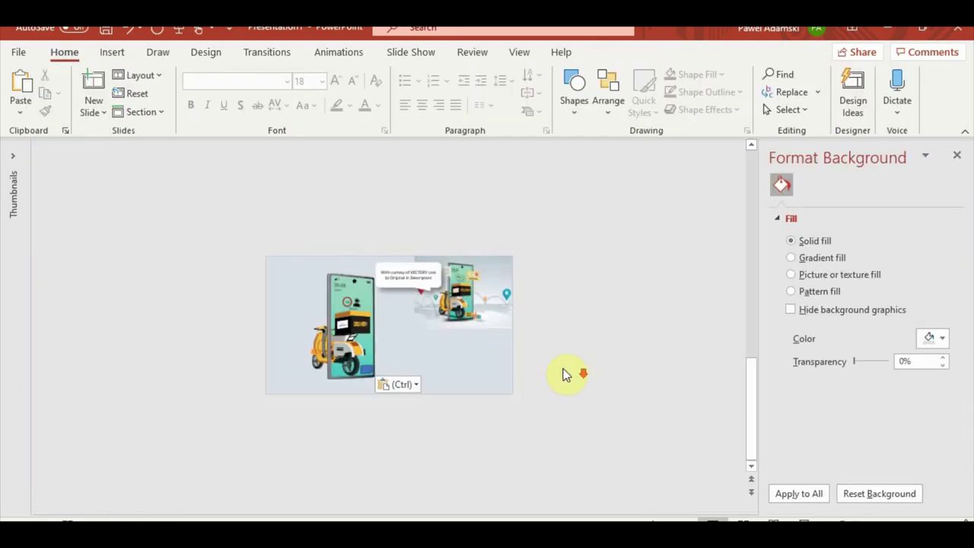
{"action": "left_click", "coordinate": [957, 157]}
{"action": "left_click", "coordinate": [473, 367]}
{"action": "scroll", "coordinate": [620, 391], "scroll_direction": "up", "scroll_amount": 4}
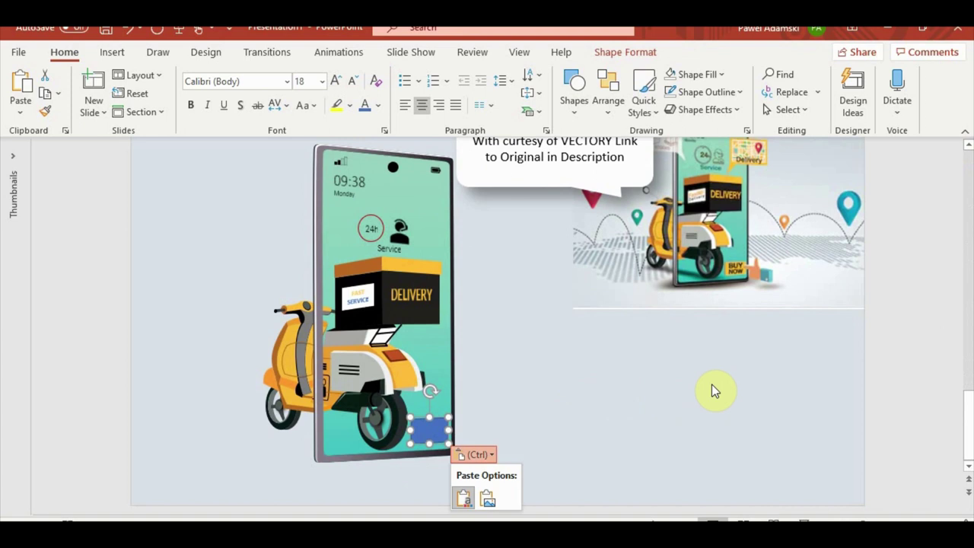
{"action": "left_click", "coordinate": [631, 57]}
{"action": "left_click", "coordinate": [402, 75]}
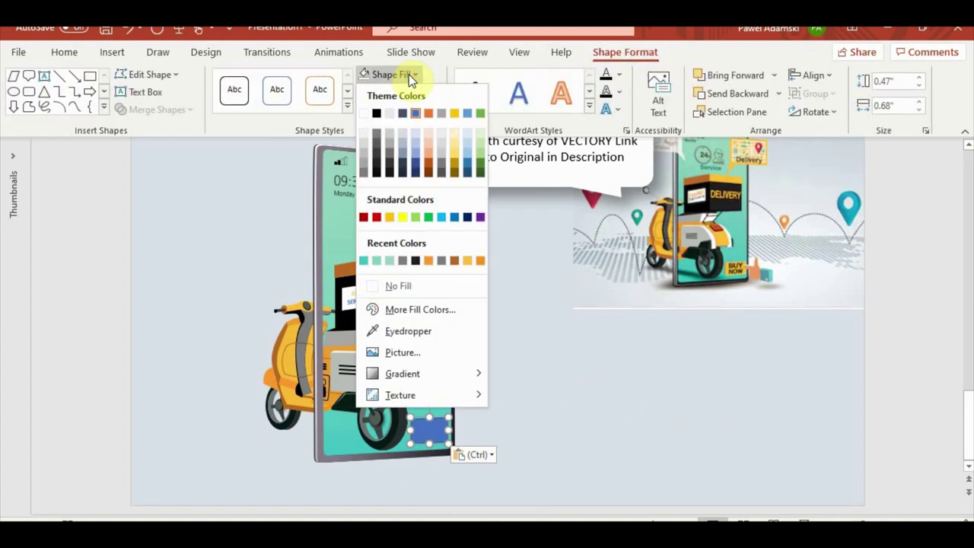
{"action": "left_click", "coordinate": [423, 332]}
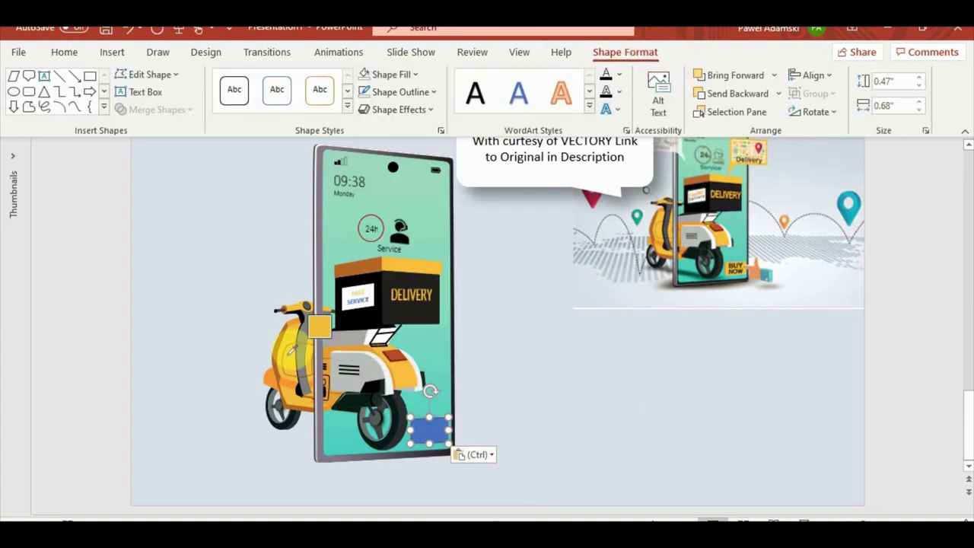
{"action": "left_click", "coordinate": [333, 387]}
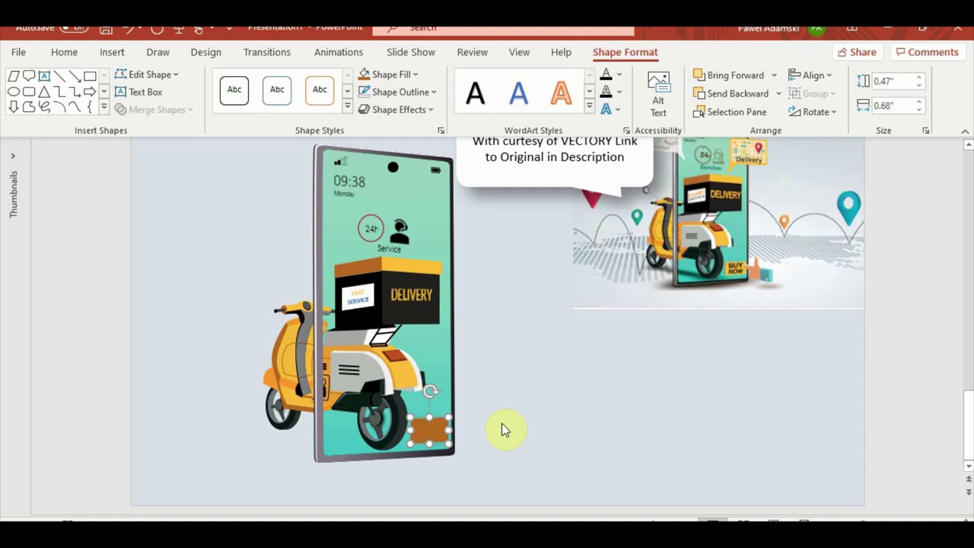
Step: Position the yellow button in the phone screen's lower-right corner beside the front wheel
{"action": "key", "text": "ctrl+v"}
{"action": "left_click", "coordinate": [392, 75]}
{"action": "key", "text": "Escape"}
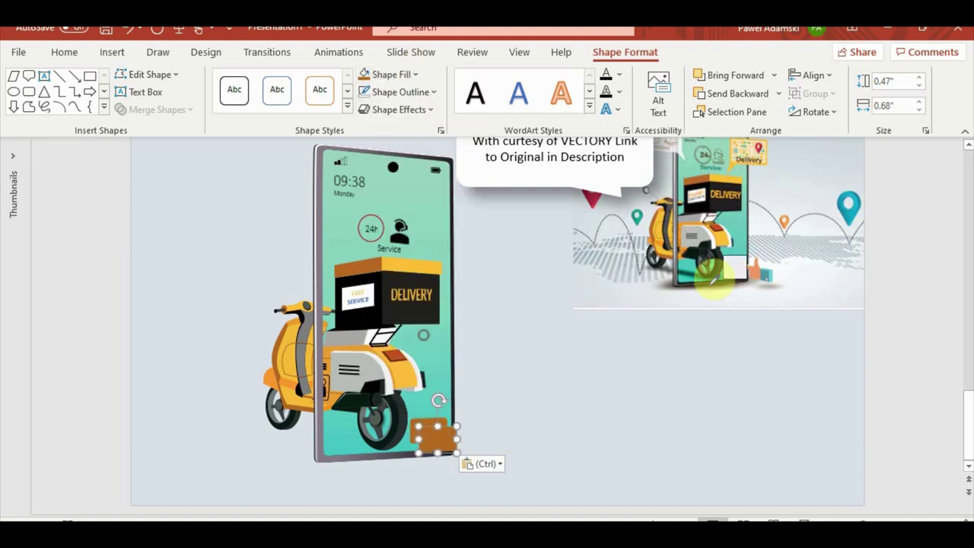
{"action": "left_click_drag", "start_coordinate": [435, 437], "coordinate": [432, 432]}
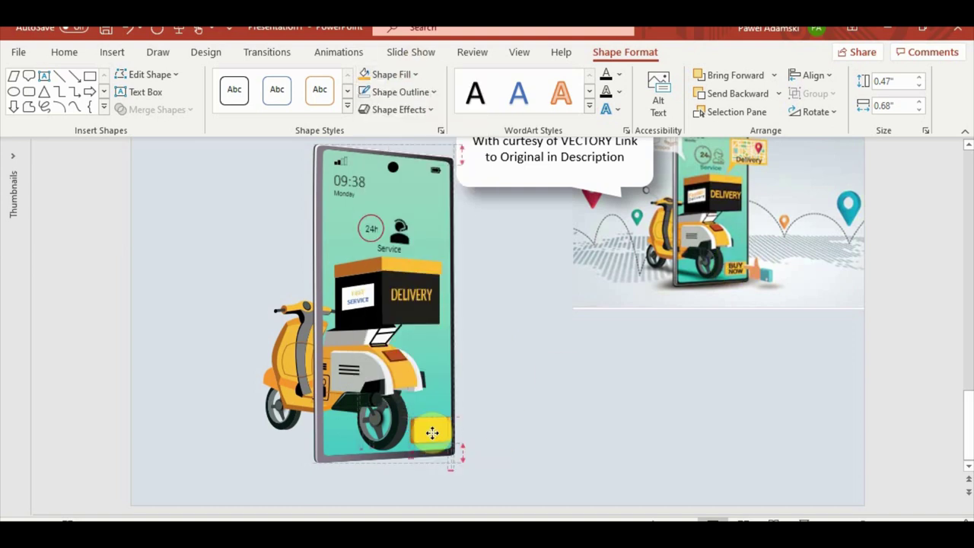
{"action": "left_click", "coordinate": [480, 465]}
{"action": "left_click", "coordinate": [457, 441]}
{"action": "scroll", "coordinate": [465, 435], "scroll_direction": "up", "scroll_amount": 3}
{"action": "left_click_drag", "start_coordinate": [489, 327], "coordinate": [489, 327]}
{"action": "left_click", "coordinate": [602, 374]}
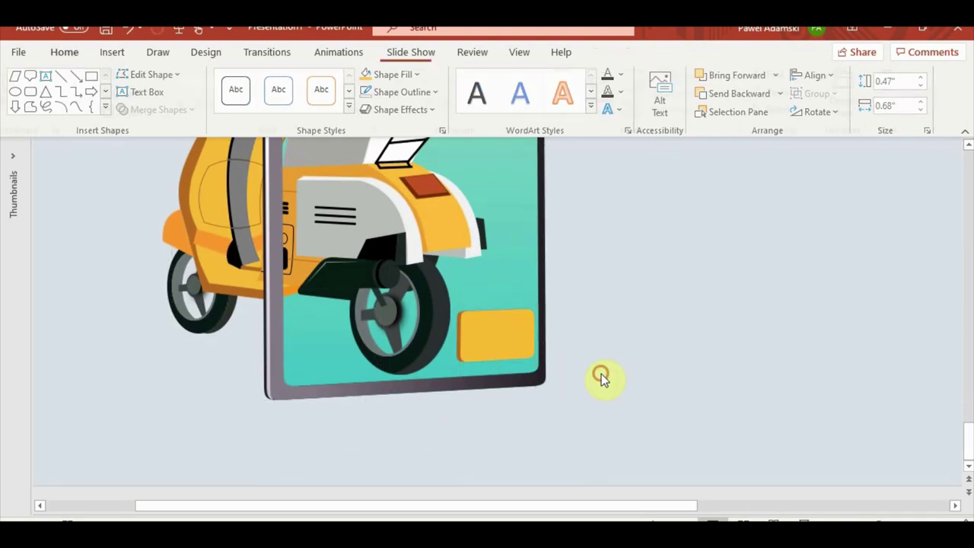
{"action": "scroll", "coordinate": [611, 348], "scroll_direction": "down", "scroll_amount": 3}
{"action": "scroll", "coordinate": [611, 349], "scroll_direction": "down", "scroll_amount": 2}
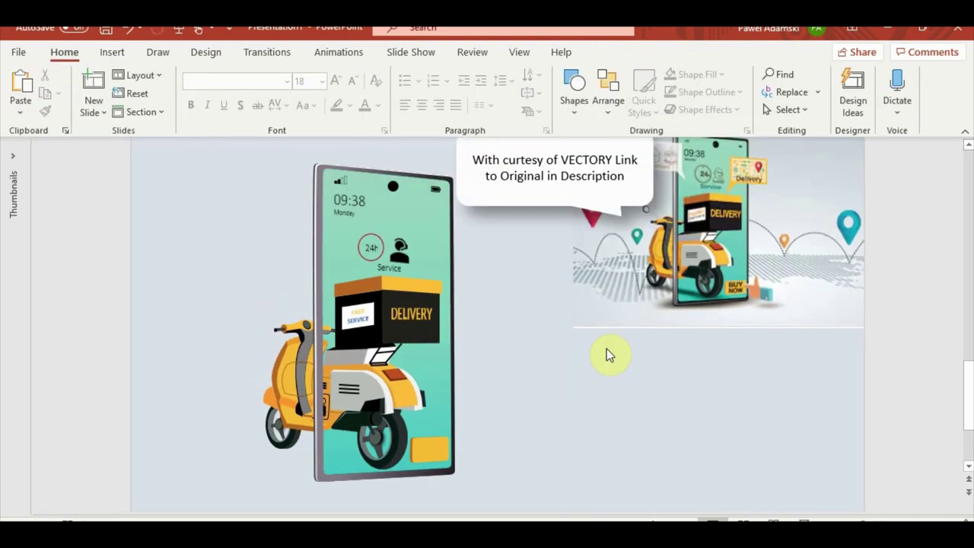
Step: Copy the 09:38 / Monday clock text box to beside the phone
{"action": "left_click", "coordinate": [352, 200]}
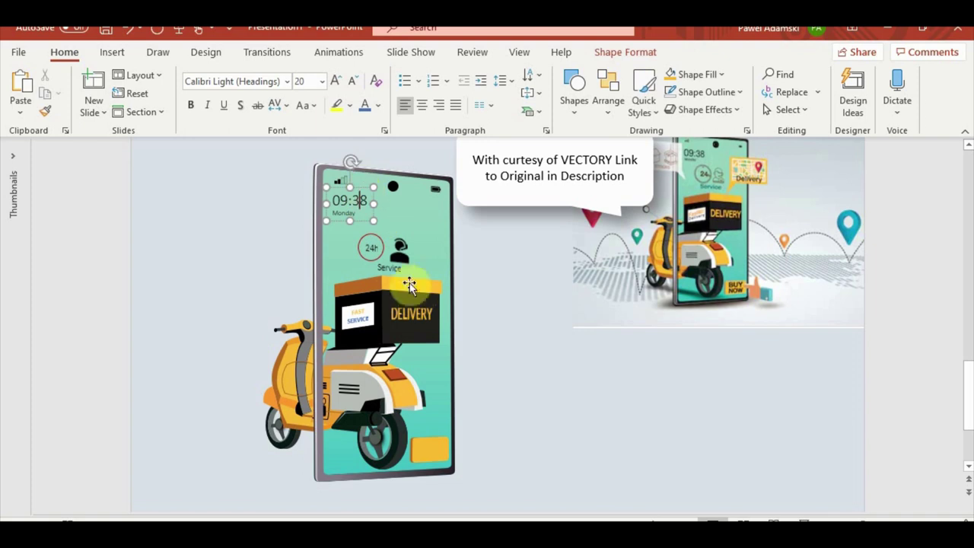
{"action": "left_click", "coordinate": [396, 267]}
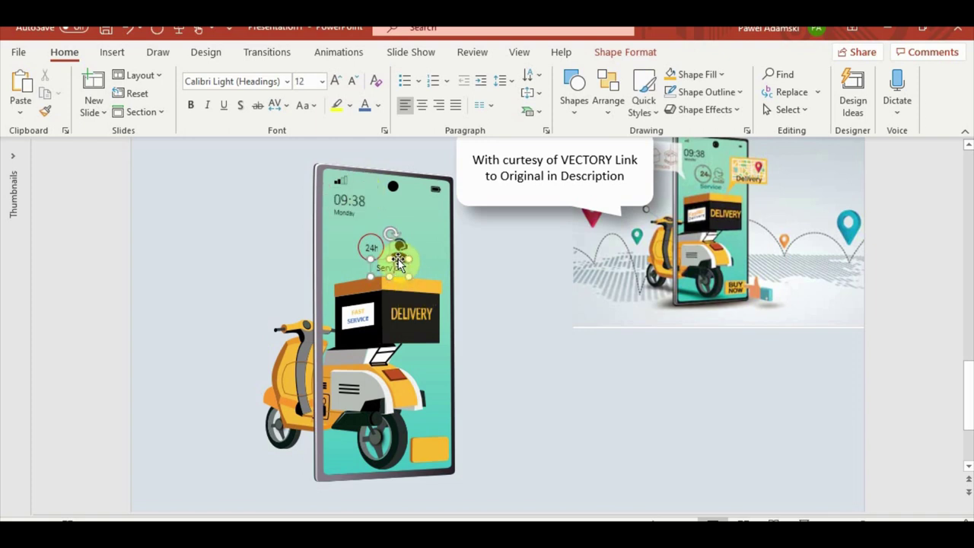
{"action": "left_click", "coordinate": [425, 280]}
{"action": "left_click", "coordinate": [348, 210]}
{"action": "left_click", "coordinate": [348, 185]}
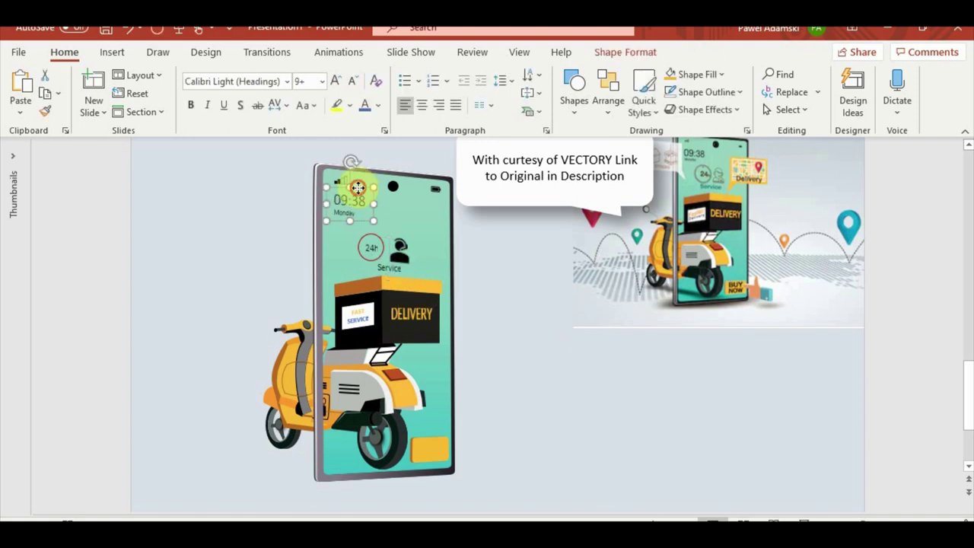
{"action": "left_click_drag", "start_coordinate": [332, 205], "coordinate": [545, 402]}
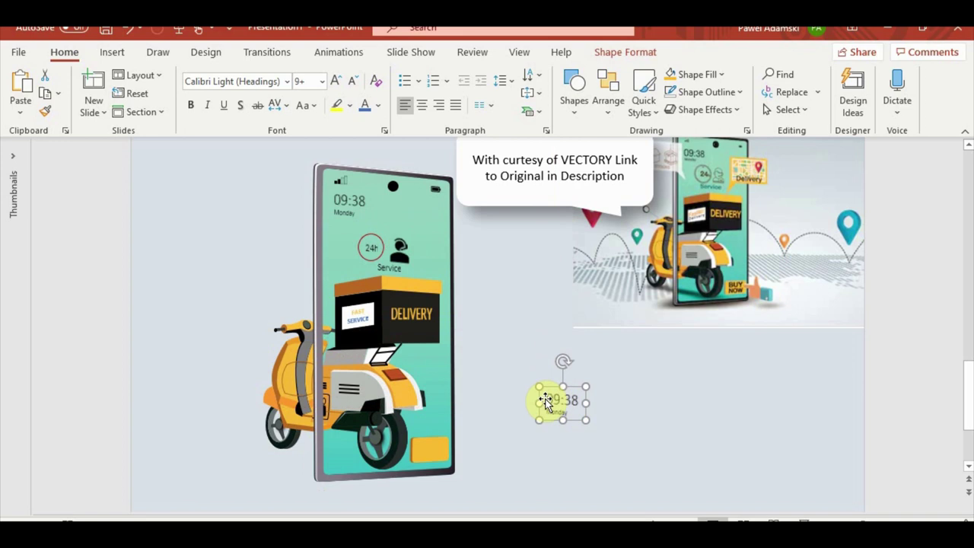
Step: Change the copied text to BUY NOW, removing the Monday line
{"action": "type", "text": "BUY NOW"}
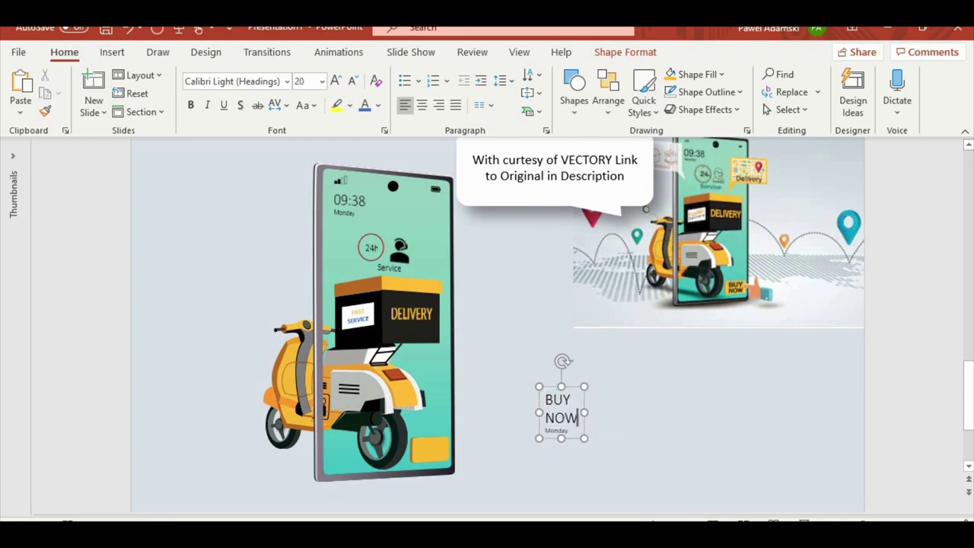
{"action": "key", "text": "Down"}
{"action": "key", "text": "shift+Home"}
{"action": "key", "text": "BackSpace"}
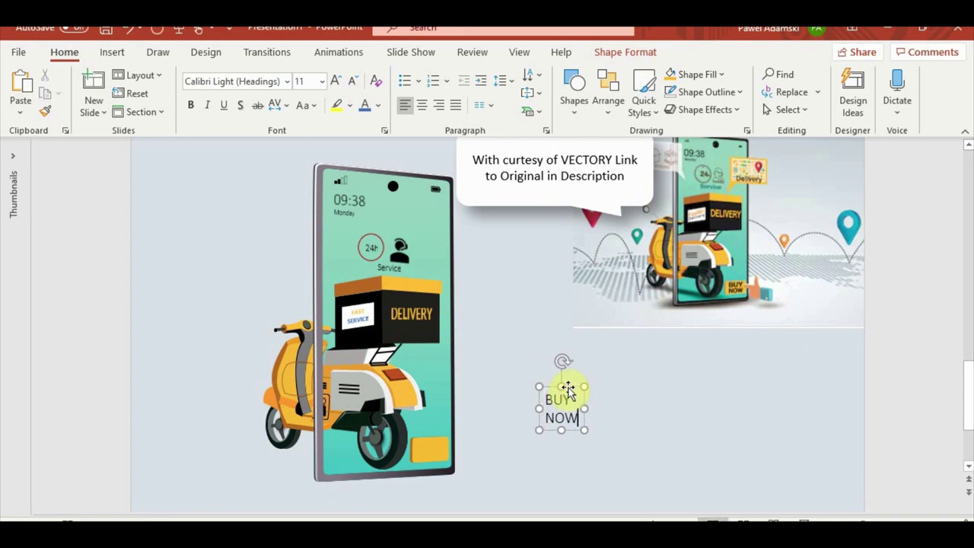
{"action": "left_click", "coordinate": [567, 390]}
{"action": "left_click", "coordinate": [356, 82]}
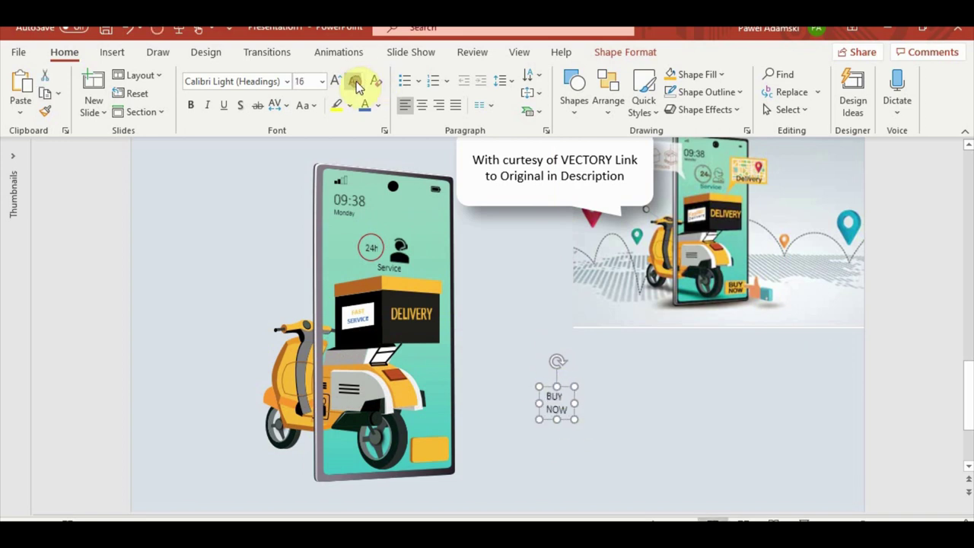
Step: Set BUY NOW in Lato Heavy with a 3-D Y rotation of 8°
{"action": "left_click", "coordinate": [286, 81]}
{"action": "left_click", "coordinate": [287, 189]}
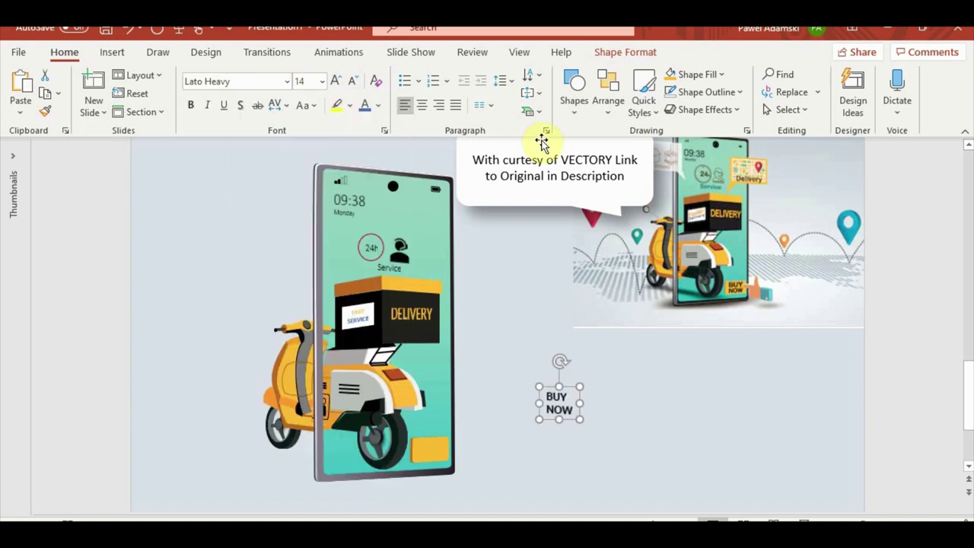
{"action": "left_click", "coordinate": [625, 52]}
{"action": "left_click", "coordinate": [440, 130]}
{"action": "left_click", "coordinate": [812, 207]}
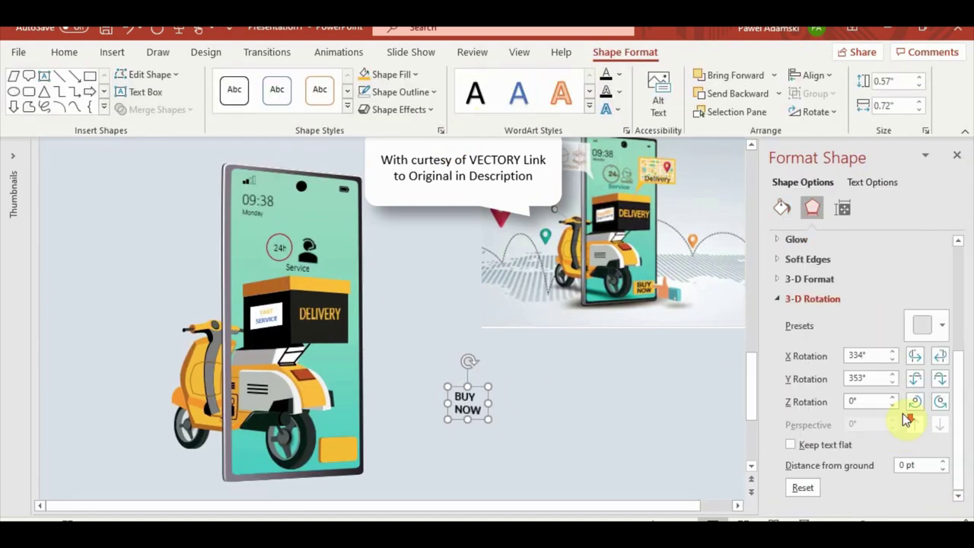
{"action": "left_click", "coordinate": [917, 383]}
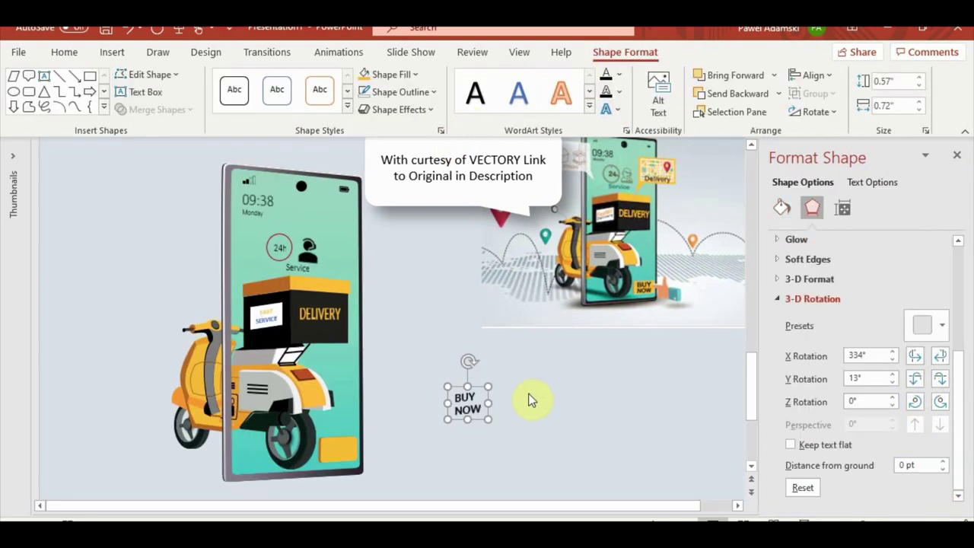
Step: Place BUY NOW on the yellow button, centred at 12 pt
{"action": "left_click_drag", "start_coordinate": [474, 389], "coordinate": [342, 432]}
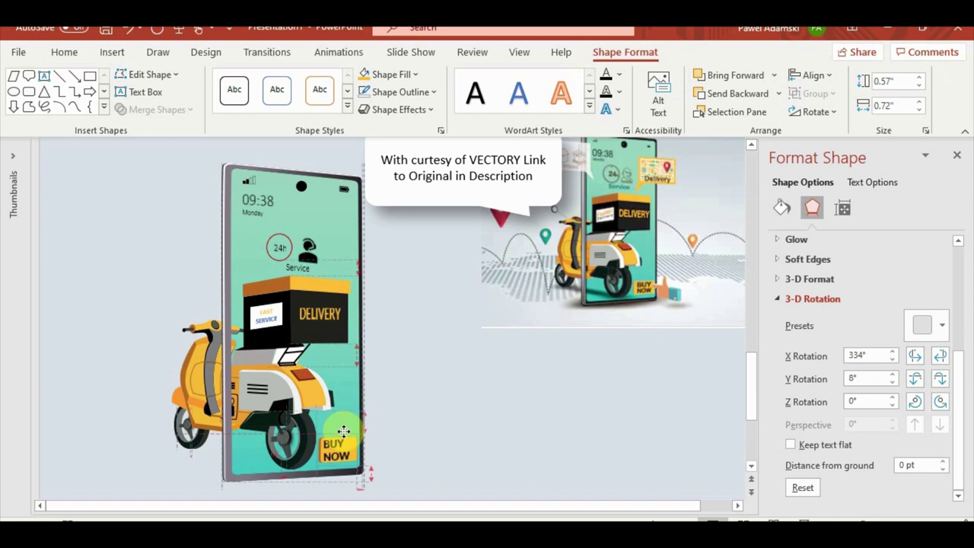
{"action": "left_click", "coordinate": [64, 52]}
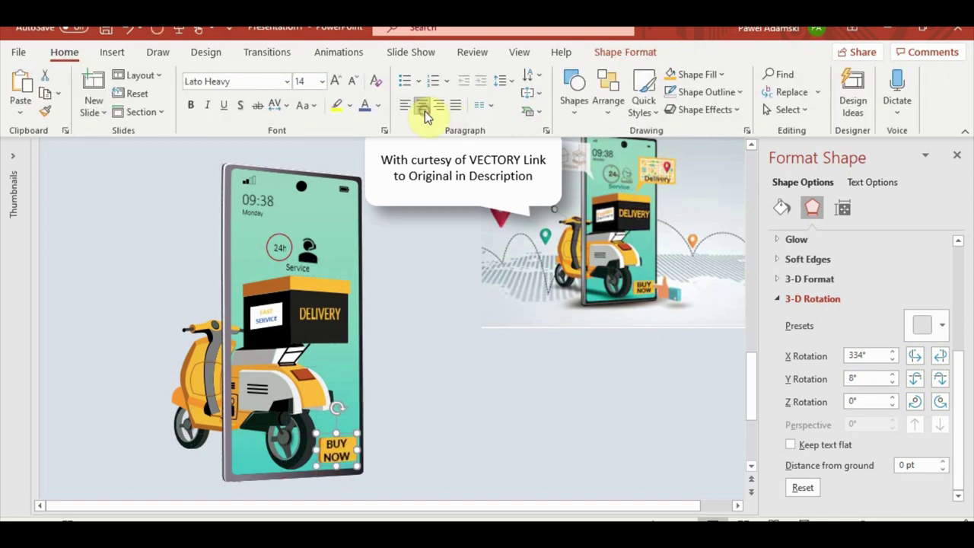
{"action": "left_click", "coordinate": [355, 85]}
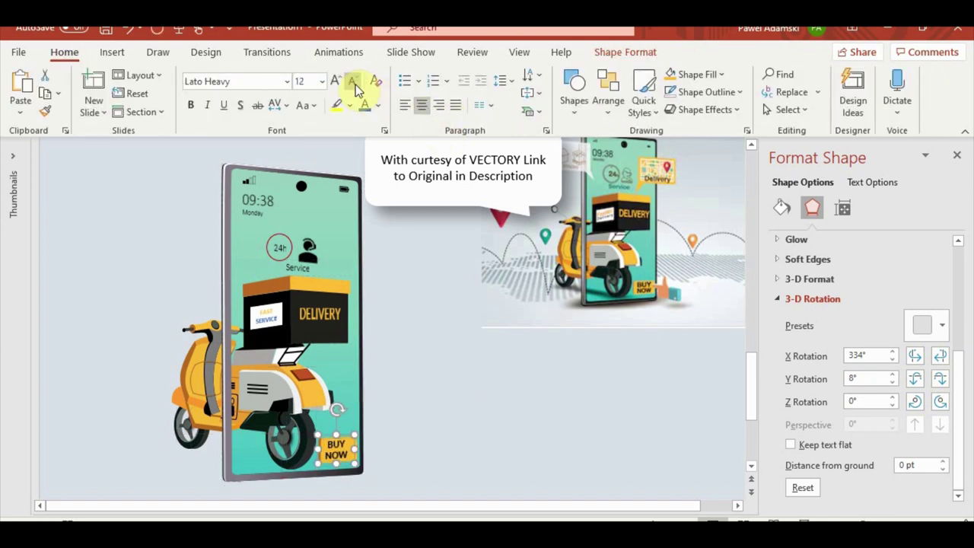
{"action": "left_click", "coordinate": [374, 404]}
{"action": "left_click", "coordinate": [344, 440]}
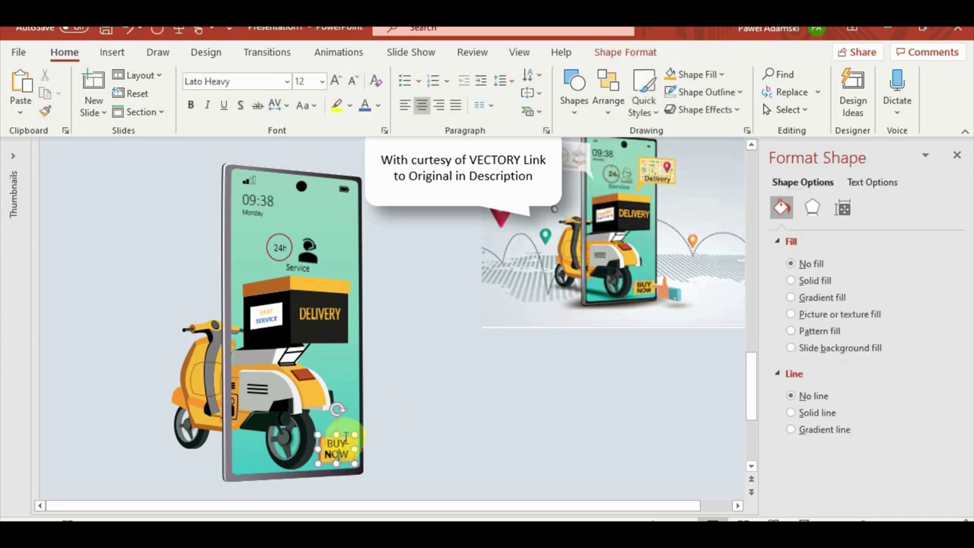
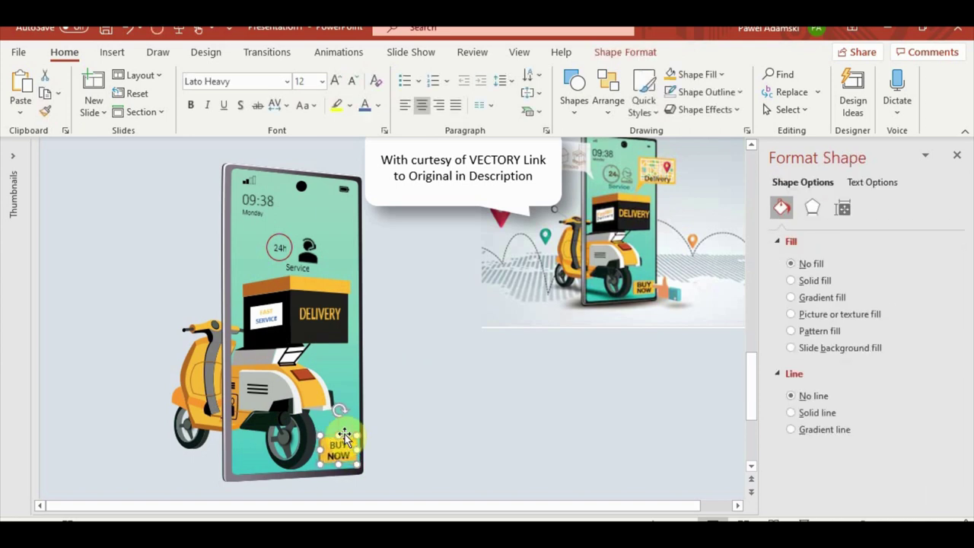
Step: Select the phone's camera dot, 09:38 text, 24h circle, headset icon, Service text and BUY NOW together
{"action": "left_click", "coordinate": [491, 412]}
{"action": "left_click", "coordinate": [960, 156]}
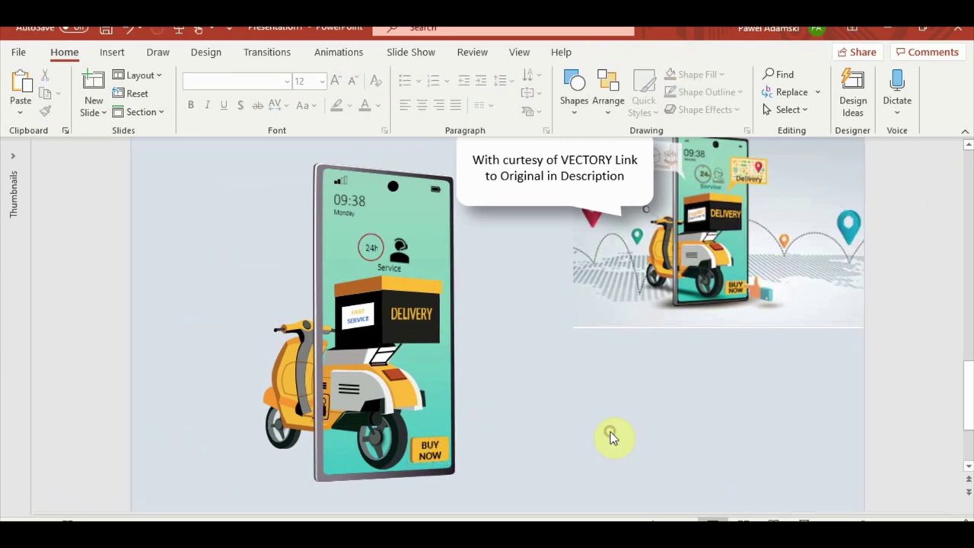
{"action": "left_click", "coordinate": [438, 211]}
{"action": "left_click", "coordinate": [393, 188], "text": "shift"}
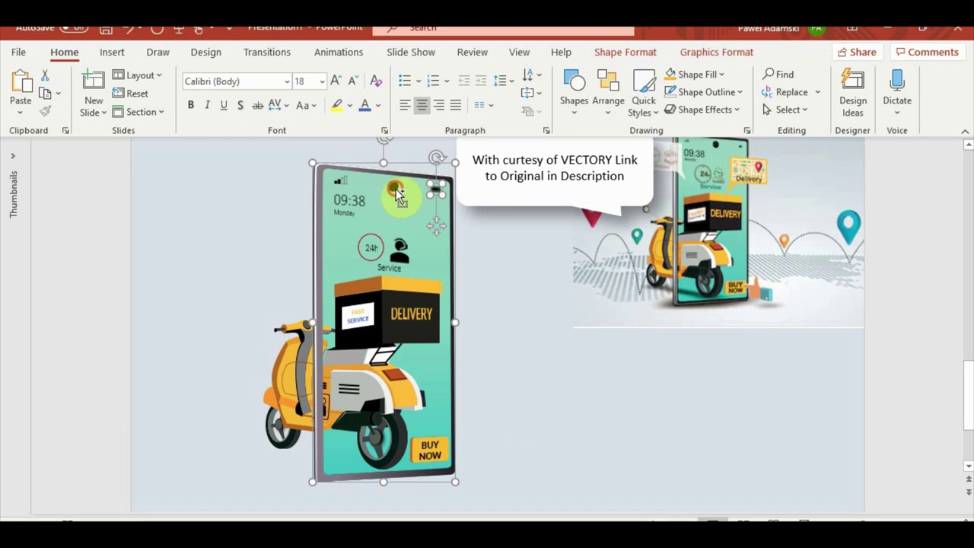
{"action": "left_click", "coordinate": [343, 195], "text": "shift"}
{"action": "left_click", "coordinate": [384, 248], "text": "shift"}
{"action": "left_click", "coordinate": [401, 247], "text": "shift"}
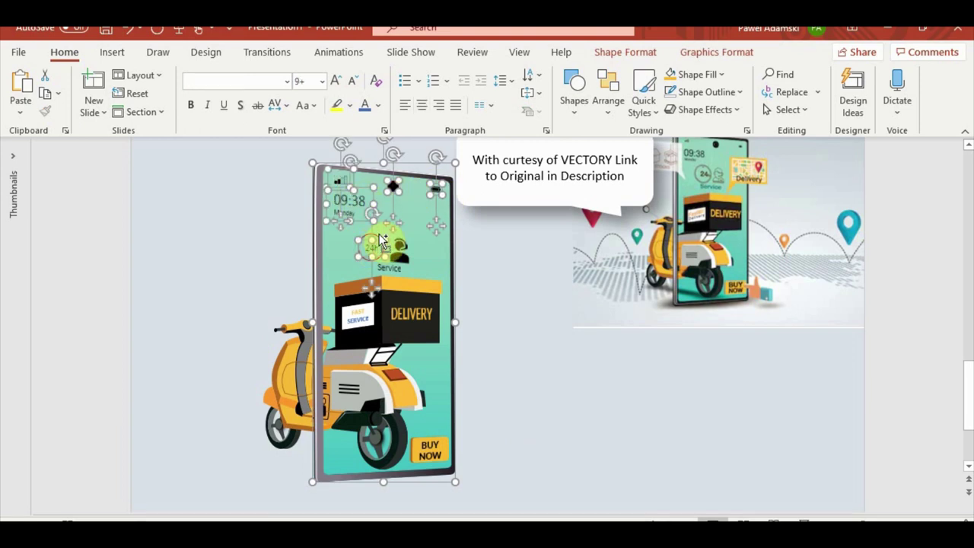
{"action": "left_click", "coordinate": [388, 268], "text": "shift"}
{"action": "left_click", "coordinate": [373, 291], "text": "shift"}
{"action": "left_click", "coordinate": [436, 312], "text": "shift"}
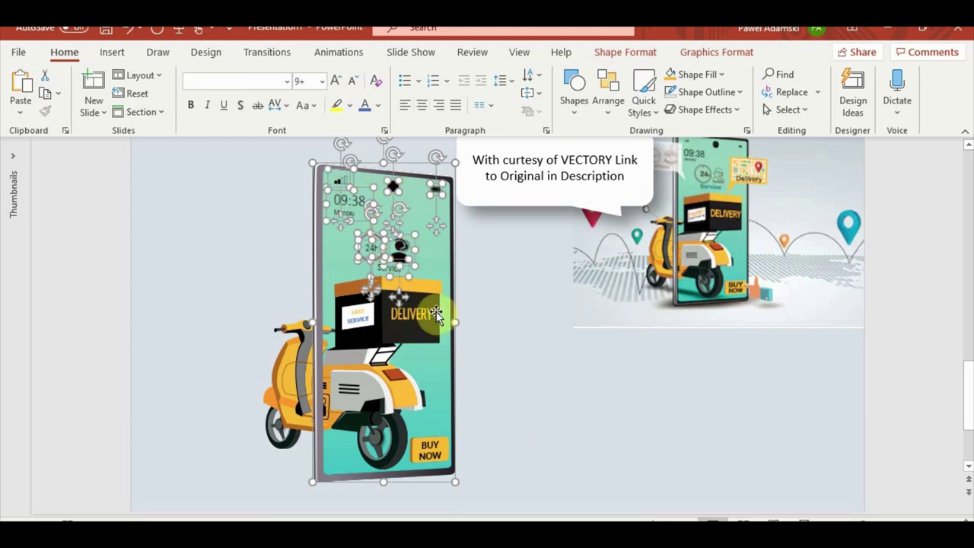
{"action": "left_click", "coordinate": [449, 455], "text": "shift"}
Step: Select the phone's teal screen shape on its own, leaving BUY NOW deselected
{"action": "scroll", "coordinate": [448, 453], "scroll_direction": "up", "scroll_amount": 3}
{"action": "scroll", "coordinate": [505, 418], "scroll_direction": "up", "scroll_amount": 2}
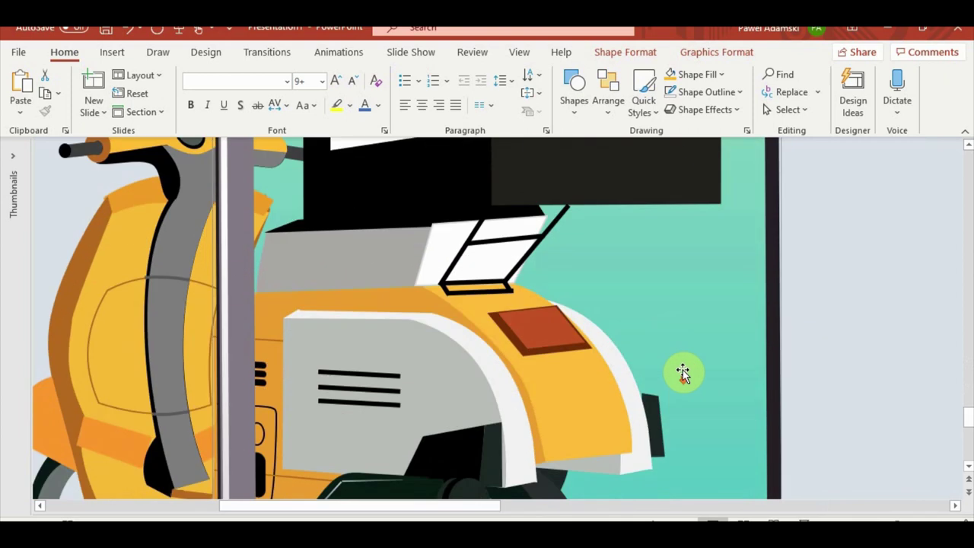
{"action": "scroll", "coordinate": [685, 369], "scroll_direction": "down", "scroll_amount": 5}
{"action": "scroll", "coordinate": [692, 359], "scroll_direction": "down", "scroll_amount": 2}
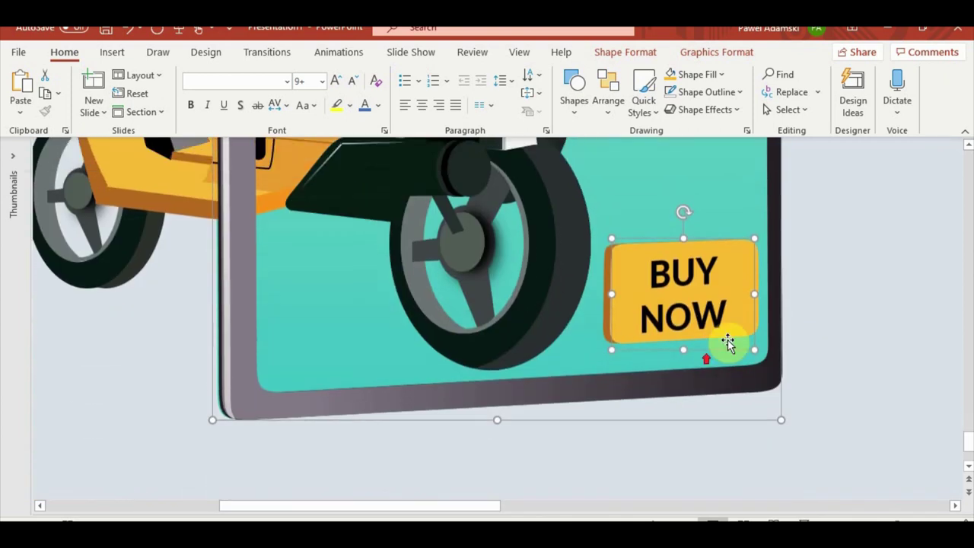
{"action": "left_click", "coordinate": [653, 280]}
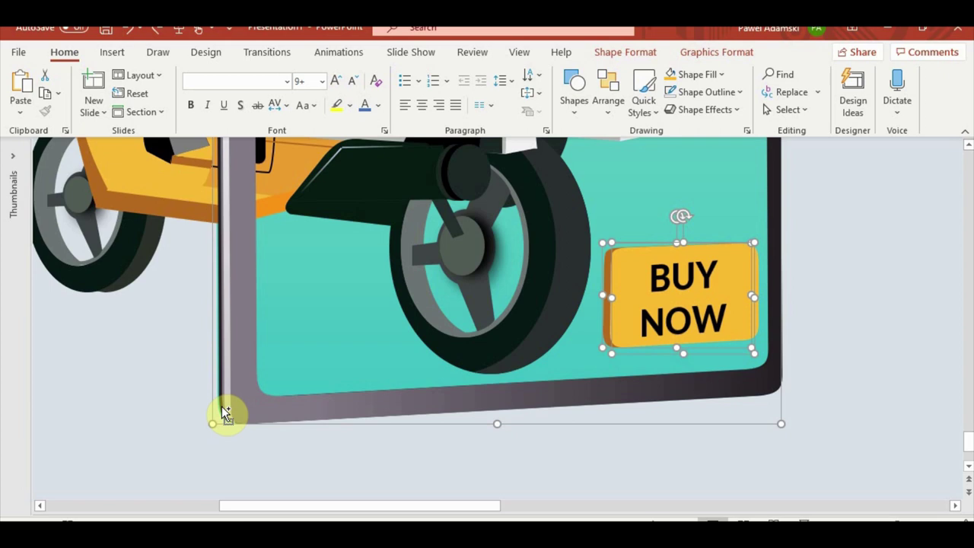
{"action": "left_click", "coordinate": [221, 406]}
{"action": "left_click", "coordinate": [623, 294]}
{"action": "left_click", "coordinate": [678, 368]}
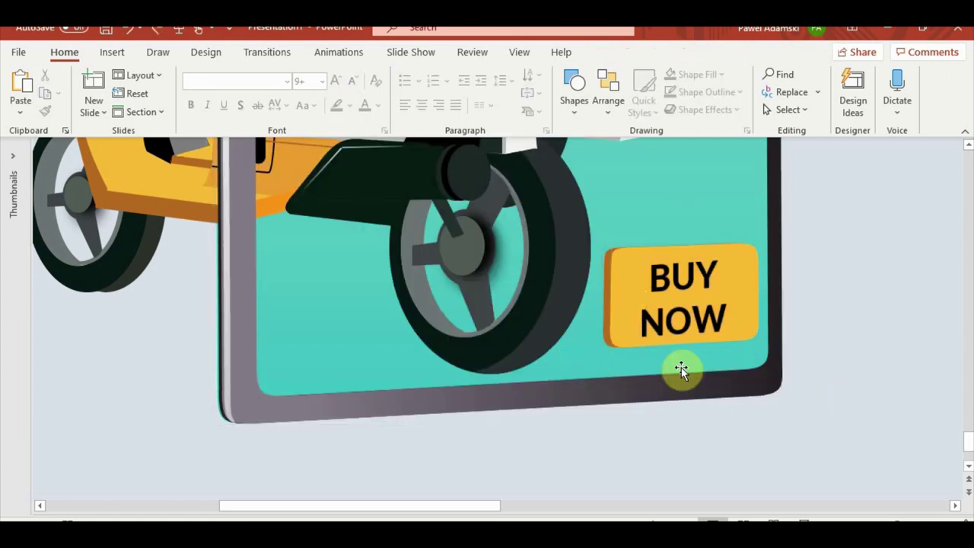
Step: Select the BUY NOW button and its orange side inside the phone group
{"action": "scroll", "coordinate": [712, 228], "scroll_direction": "down", "scroll_amount": 3}
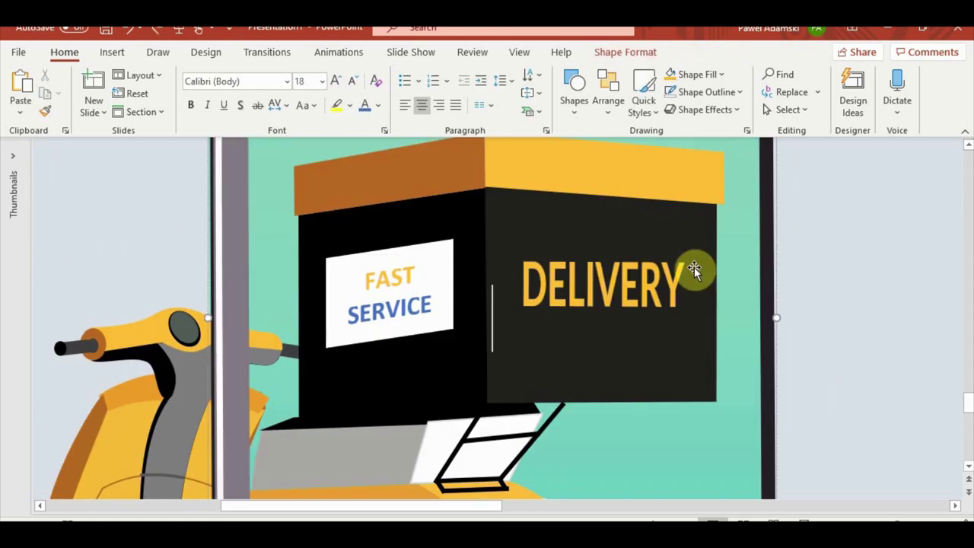
{"action": "left_click", "coordinate": [386, 203]}
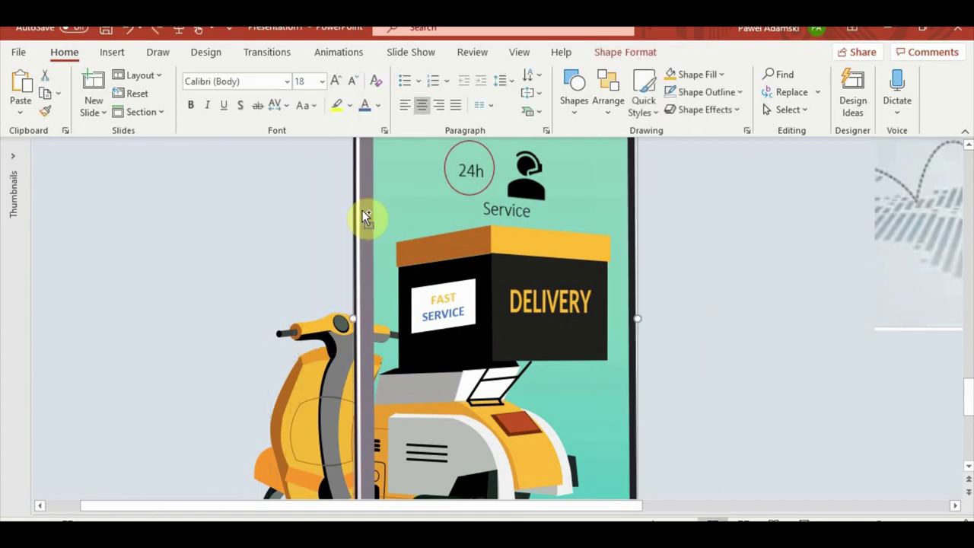
{"action": "scroll", "coordinate": [681, 370], "scroll_direction": "down", "scroll_amount": 2}
{"action": "scroll", "coordinate": [681, 371], "scroll_direction": "down", "scroll_amount": 1}
{"action": "scroll", "coordinate": [570, 374], "scroll_direction": "up", "scroll_amount": 2}
{"action": "scroll", "coordinate": [622, 370], "scroll_direction": "up", "scroll_amount": 1}
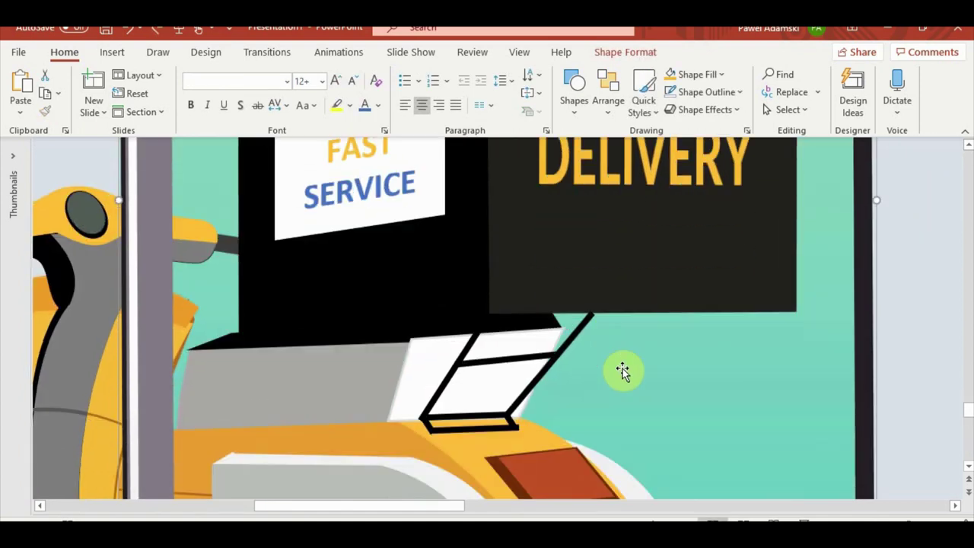
{"action": "scroll", "coordinate": [725, 409], "scroll_direction": "up", "scroll_amount": 1}
{"action": "scroll", "coordinate": [724, 409], "scroll_direction": "down", "scroll_amount": 3}
{"action": "scroll", "coordinate": [702, 398], "scroll_direction": "down", "scroll_amount": 3}
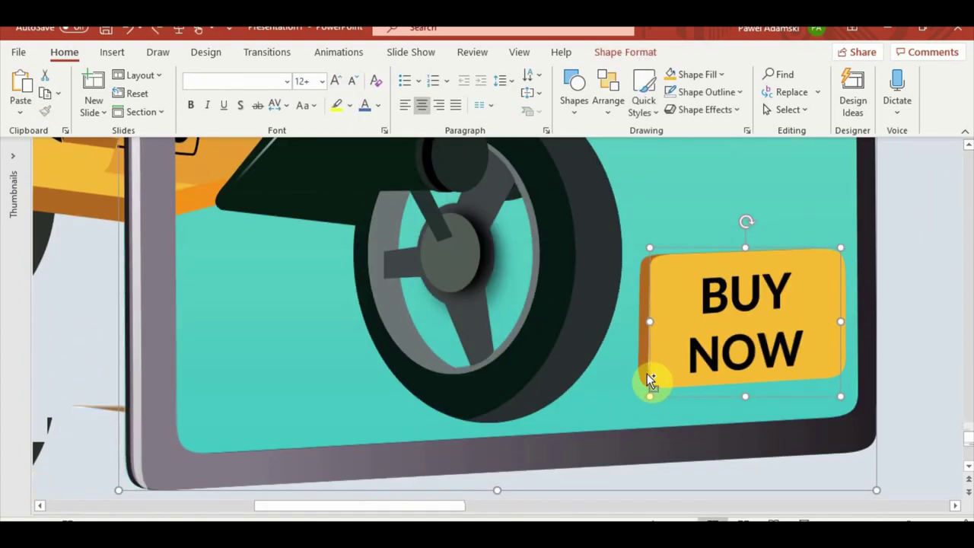
{"action": "left_click", "coordinate": [649, 373]}
{"action": "left_click", "coordinate": [650, 372]}
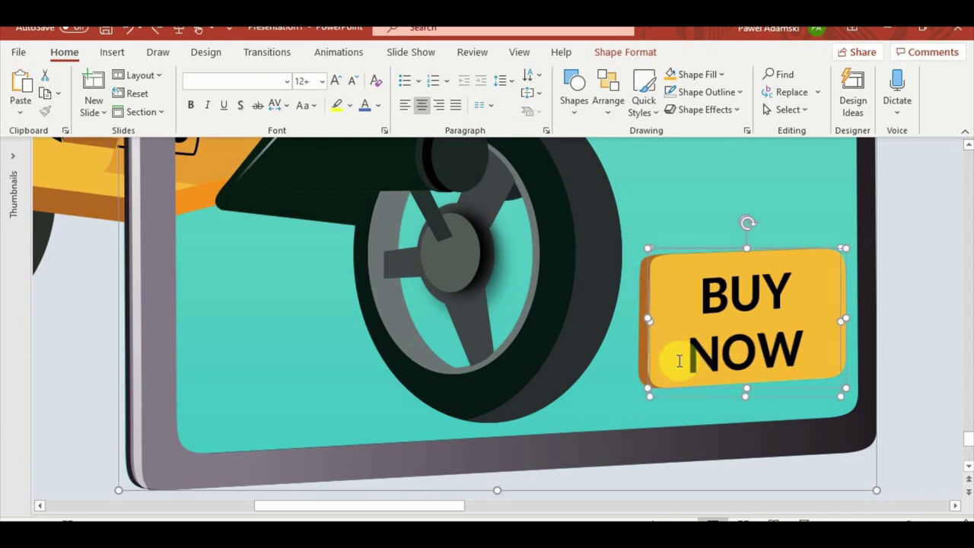
{"action": "left_click", "coordinate": [687, 369], "text": "shift"}
{"action": "left_click_drag", "start_coordinate": [968, 438], "coordinate": [969, 281]}
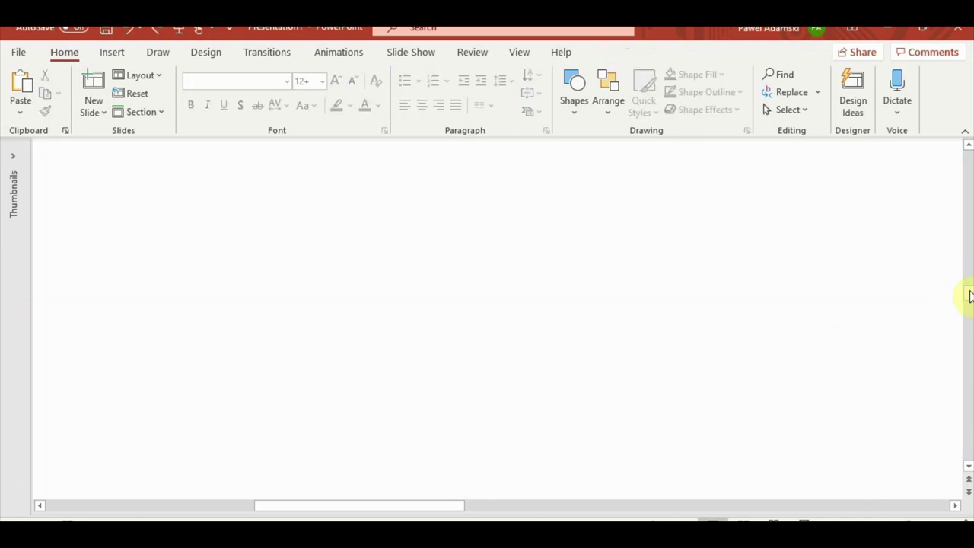
{"action": "scroll", "coordinate": [726, 406], "scroll_direction": "up", "scroll_amount": 5}
{"action": "scroll", "coordinate": [610, 292], "scroll_direction": "up", "scroll_amount": 3}
{"action": "left_click", "coordinate": [759, 307]}
{"action": "left_click", "coordinate": [648, 275]}
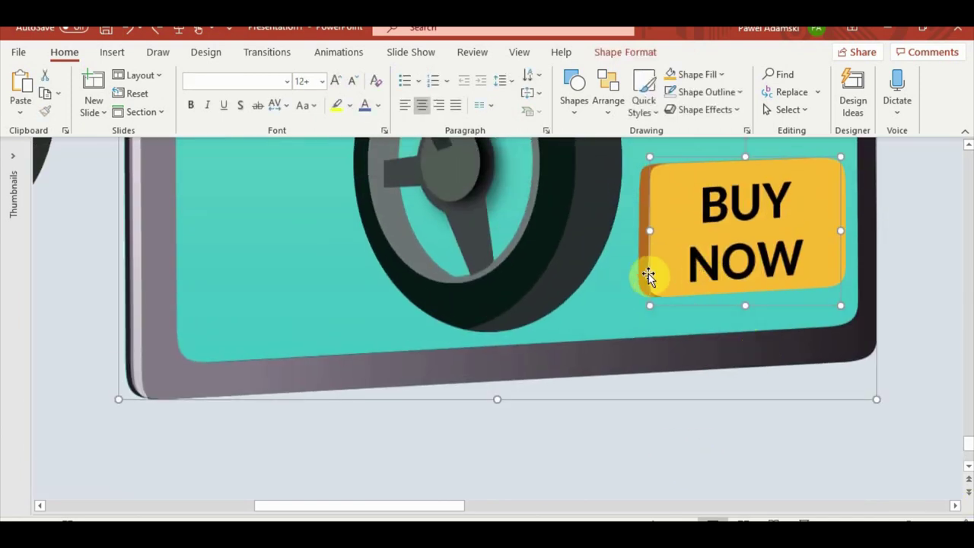
{"action": "left_click", "coordinate": [649, 280]}
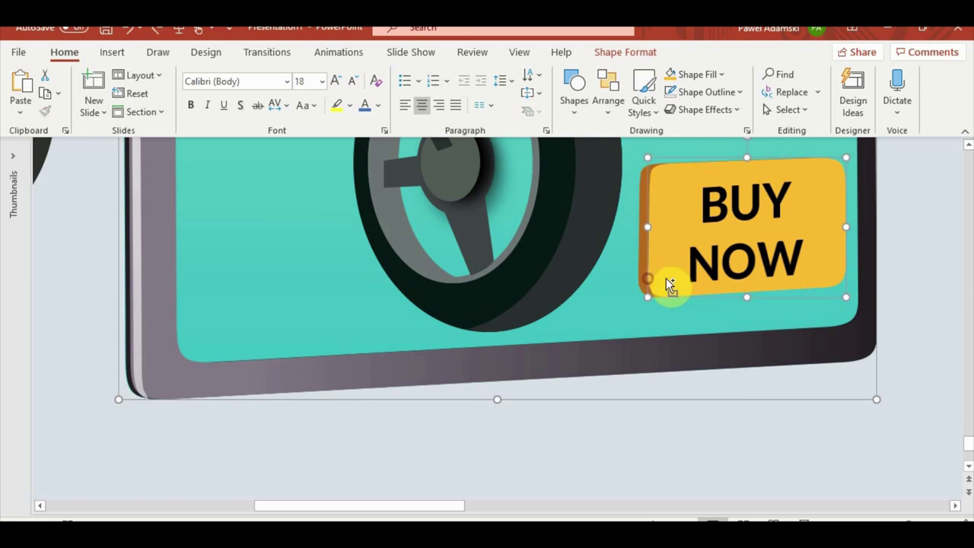
{"action": "left_click", "coordinate": [666, 278], "text": "shift"}
Step: Add the Service text, headset, 24h circle, 09:38 Monday, signal bars, camera dot and battery to the selection
{"action": "scroll", "coordinate": [639, 346], "scroll_direction": "up", "scroll_amount": 3}
{"action": "scroll", "coordinate": [639, 346], "scroll_direction": "up", "scroll_amount": 3}
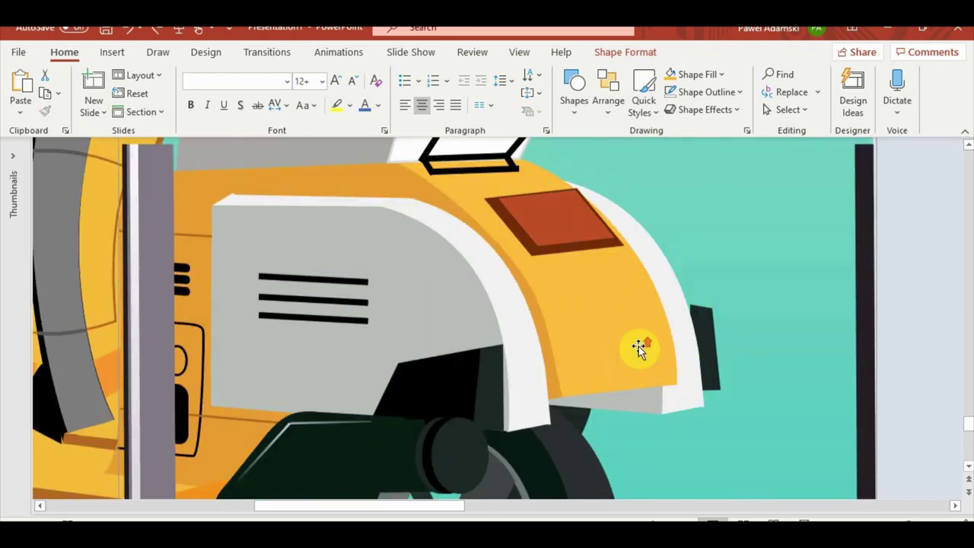
{"action": "scroll", "coordinate": [639, 346], "scroll_direction": "up", "scroll_amount": 2}
{"action": "scroll", "coordinate": [639, 346], "scroll_direction": "up", "scroll_amount": 2}
{"action": "scroll", "coordinate": [638, 346], "scroll_direction": "up", "scroll_amount": 3}
{"action": "left_click", "coordinate": [570, 358]}
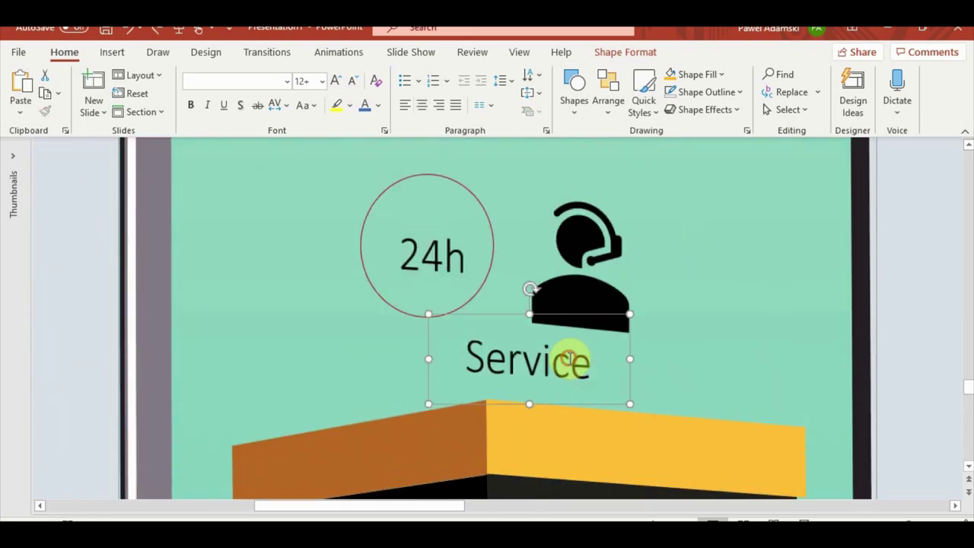
{"action": "left_click", "coordinate": [582, 295], "text": "shift"}
{"action": "left_click", "coordinate": [429, 276], "text": "shift"}
{"action": "scroll", "coordinate": [550, 322], "scroll_direction": "up", "scroll_amount": 2}
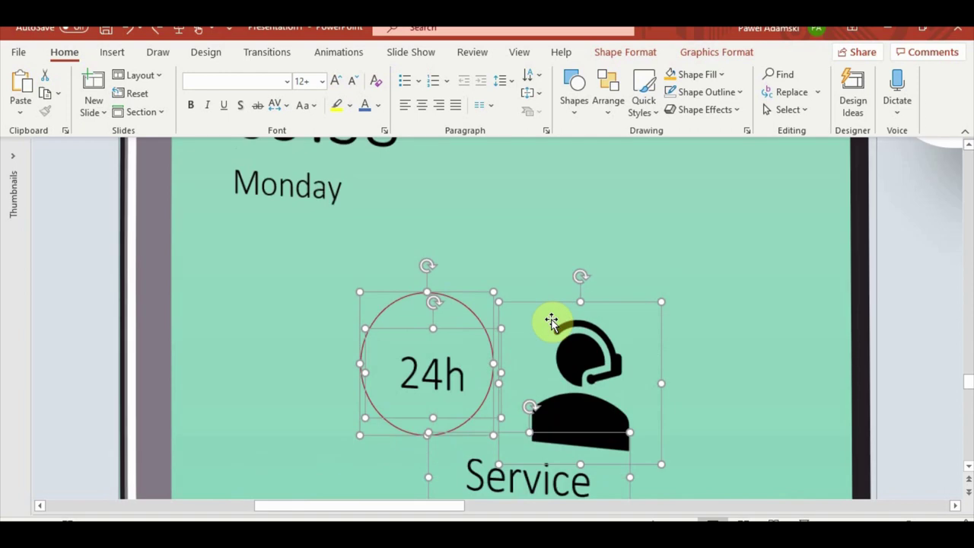
{"action": "scroll", "coordinate": [342, 278], "scroll_direction": "up", "scroll_amount": 3}
{"action": "left_click", "coordinate": [342, 279], "text": "shift"}
{"action": "left_click", "coordinate": [258, 168], "text": "shift"}
{"action": "left_click", "coordinate": [558, 200], "text": "shift"}
{"action": "left_click", "coordinate": [792, 228], "text": "shift"}
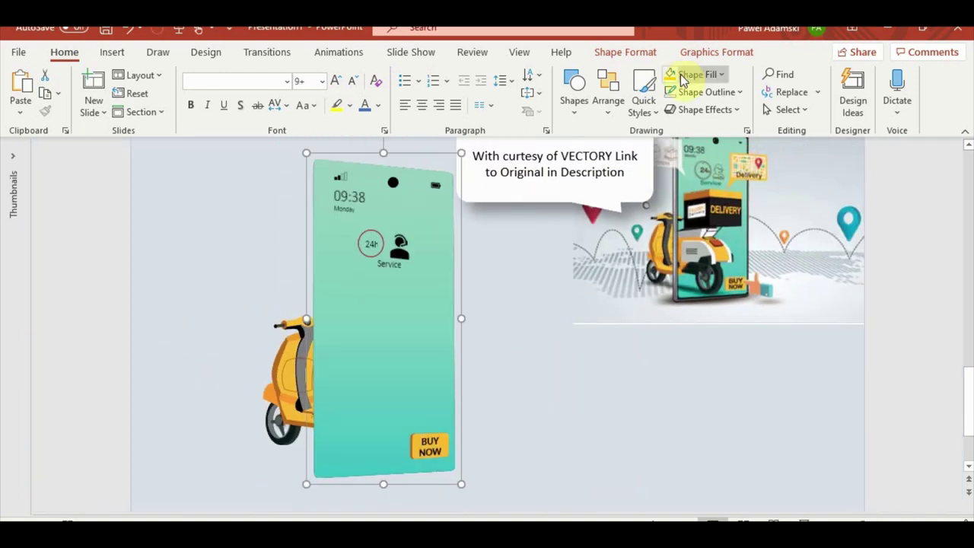
Step: Send the teal screen backward seven layers so it sits behind the frame, delivery box and scooter
{"action": "left_click", "coordinate": [714, 53]}
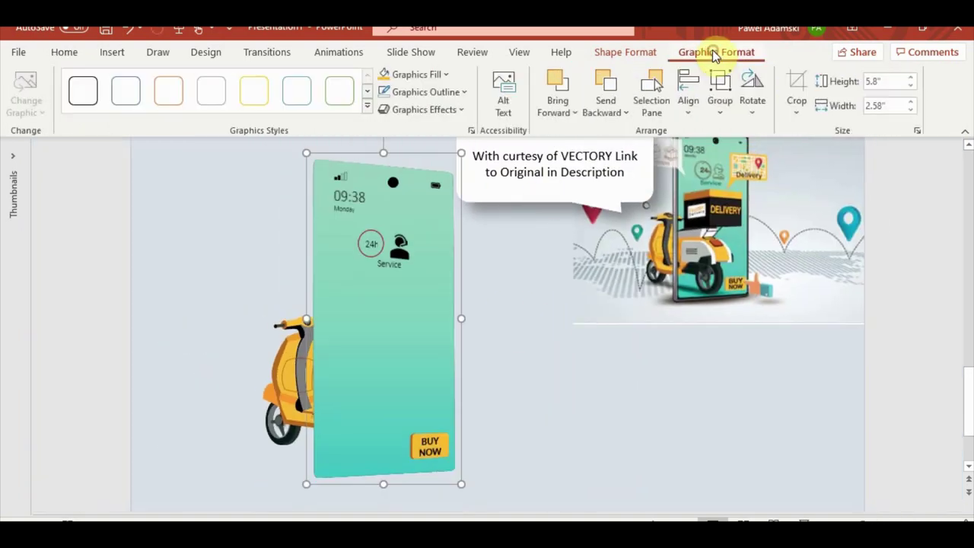
{"action": "left_click", "coordinate": [607, 84]}
{"action": "left_click", "coordinate": [606, 84]}
{"action": "left_click", "coordinate": [607, 84]}
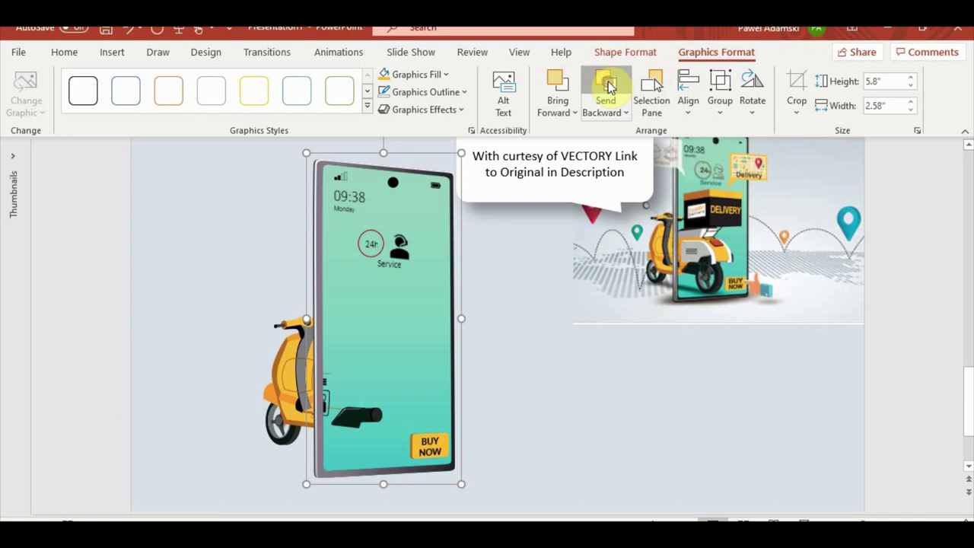
{"action": "left_click", "coordinate": [607, 84]}
{"action": "left_click", "coordinate": [607, 84]}
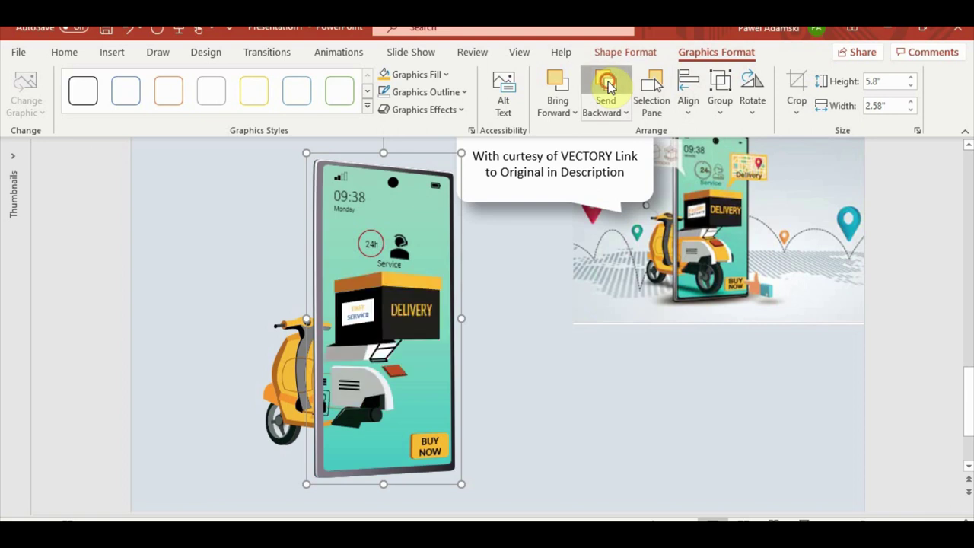
{"action": "left_click", "coordinate": [607, 84]}
{"action": "left_click", "coordinate": [612, 111]}
{"action": "left_click", "coordinate": [640, 153]}
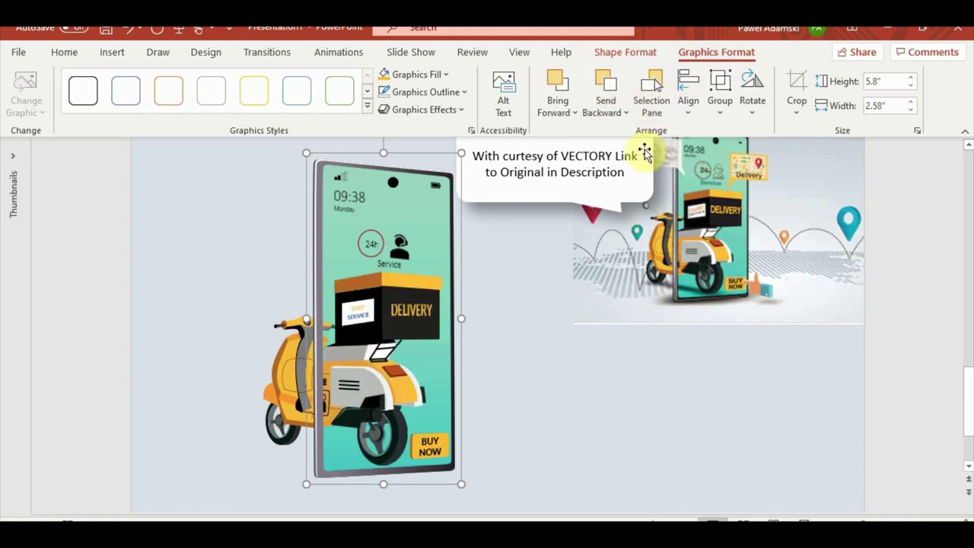
{"action": "left_click", "coordinate": [597, 435]}
{"action": "scroll", "coordinate": [586, 427], "scroll_direction": "down", "scroll_amount": 3}
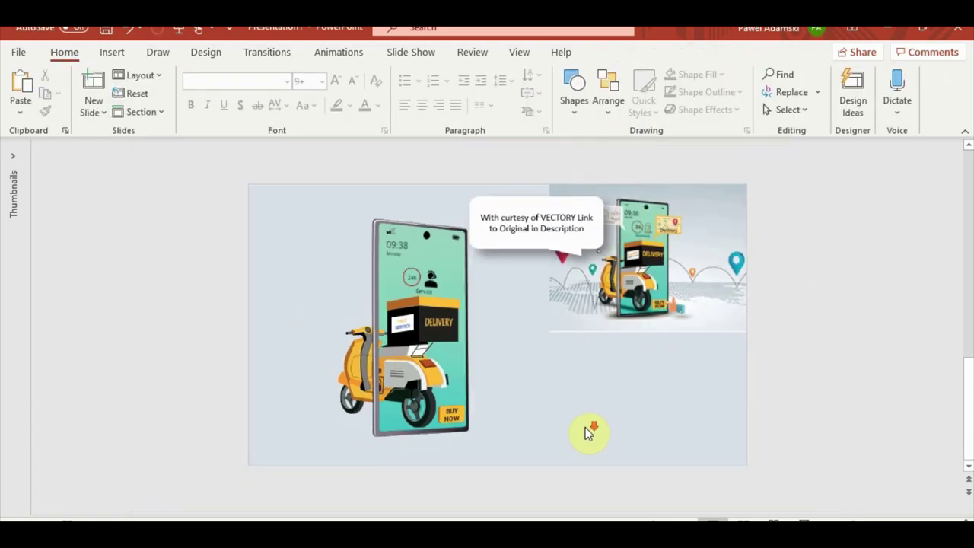
{"action": "scroll", "coordinate": [585, 427], "scroll_direction": "up", "scroll_amount": 2}
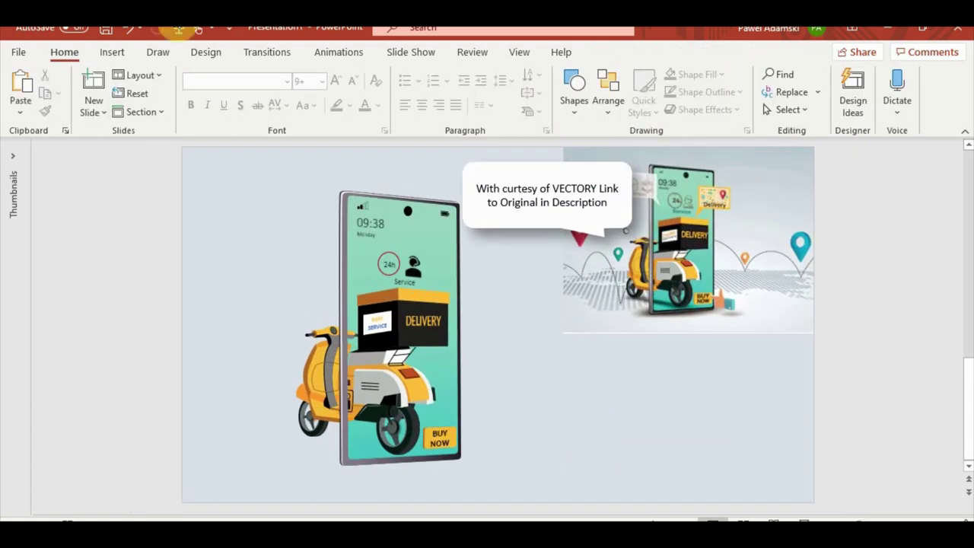
Step: Draw an oval beneath the phone and rotate it to match the phone's tilt
{"action": "left_click", "coordinate": [111, 54]}
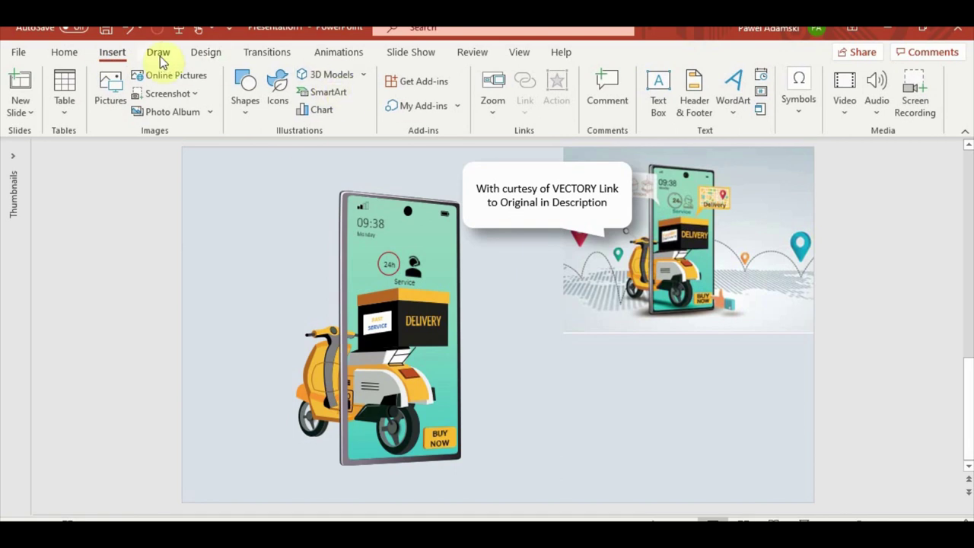
{"action": "left_click", "coordinate": [245, 90]}
{"action": "left_click", "coordinate": [331, 153]}
{"action": "left_click_drag", "start_coordinate": [529, 411], "coordinate": [717, 446]}
{"action": "mouse_move", "coordinate": [626, 391]}
{"action": "left_mouse_down"}
{"action": "mouse_move", "coordinate": [640, 397]}
{"action": "mouse_move", "coordinate": [392, 417]}
{"action": "left_mouse_up"}
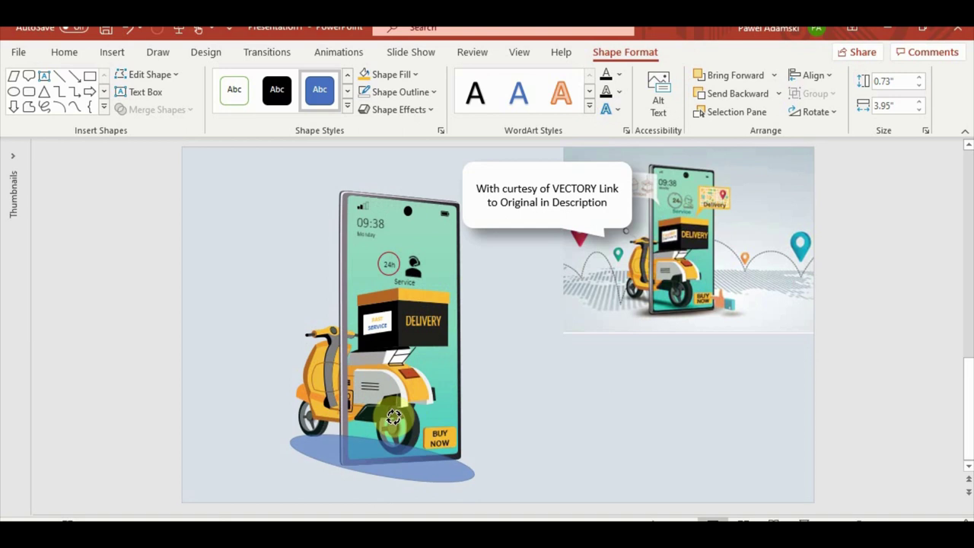
{"action": "left_click_drag", "start_coordinate": [393, 416], "coordinate": [389, 411]}
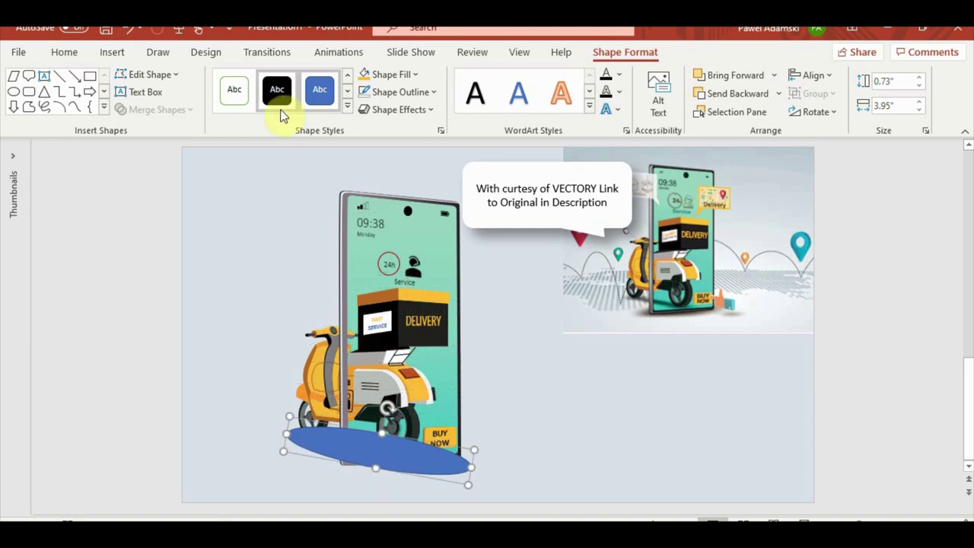
Step: Fill the oval dark grey and give it soft edges
{"action": "left_click", "coordinate": [369, 76]}
{"action": "left_click", "coordinate": [372, 156]}
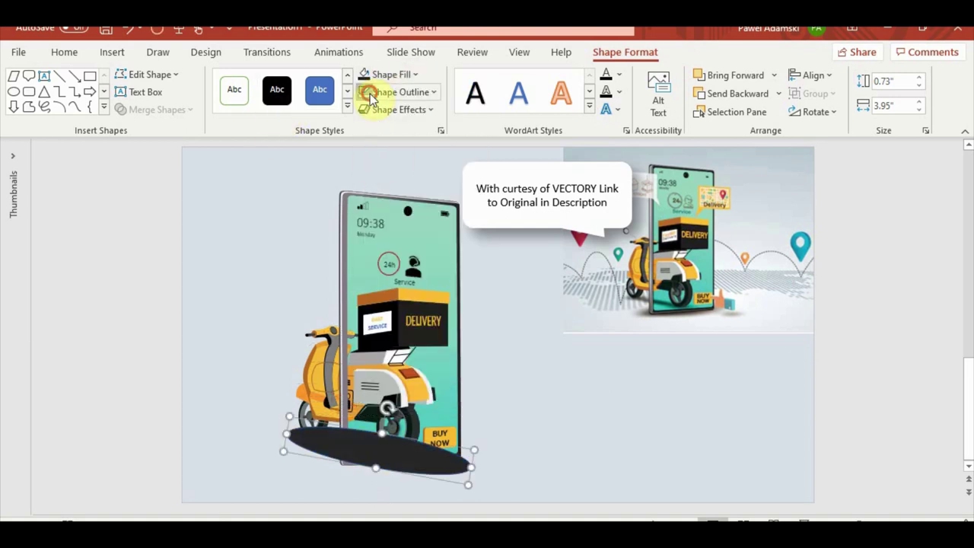
{"action": "left_click", "coordinate": [434, 120]}
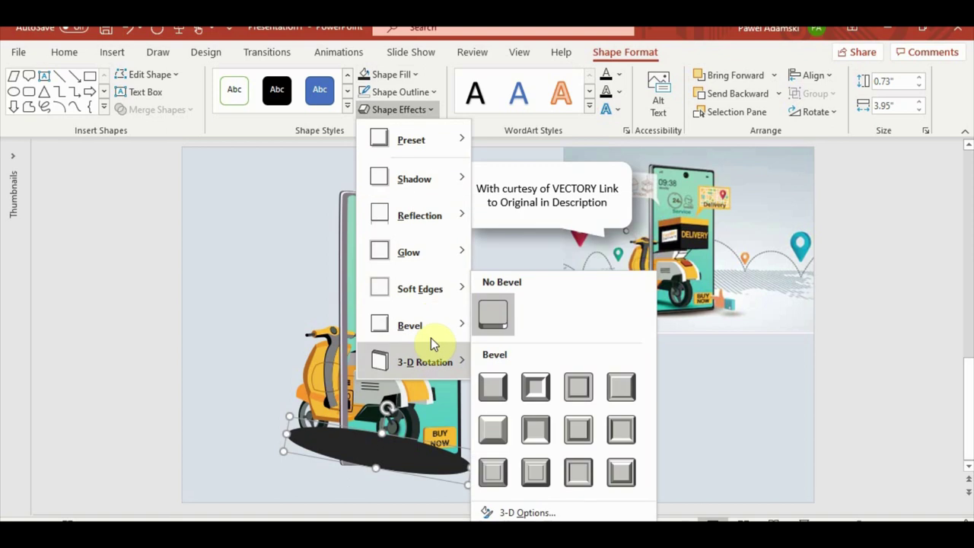
{"action": "mouse_move", "coordinate": [422, 289]}
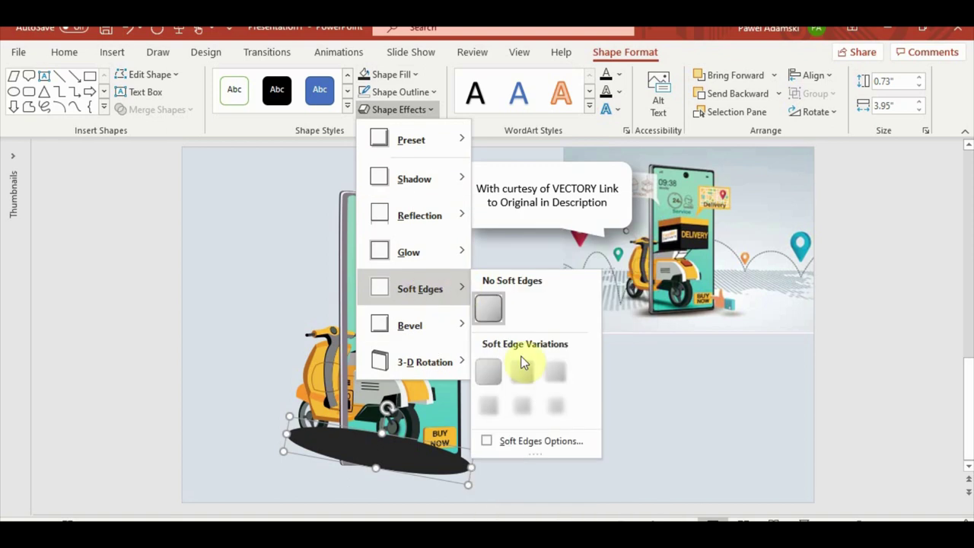
{"action": "left_click", "coordinate": [548, 417]}
Step: Enlarge and move the shadow under the scooter, then undo that change
{"action": "left_click_drag", "start_coordinate": [290, 457], "coordinate": [189, 462]}
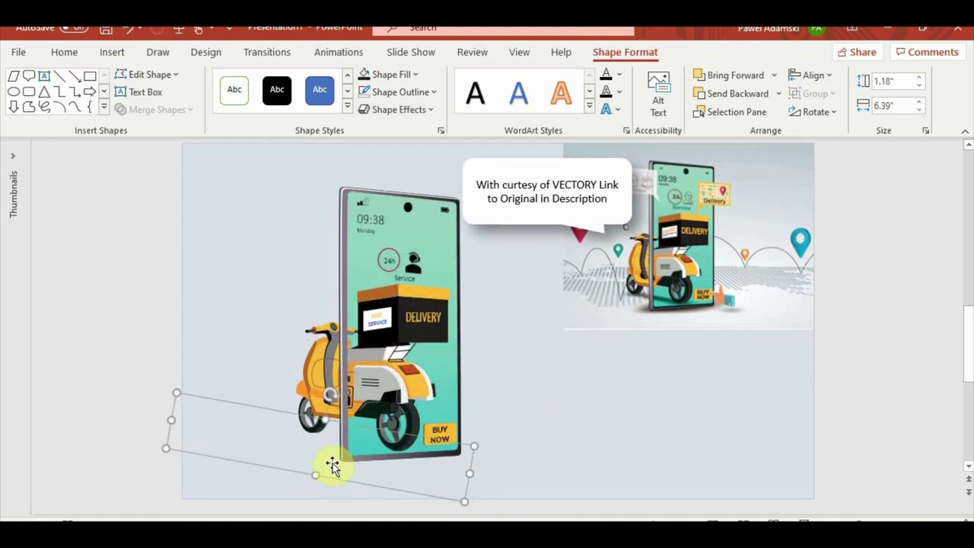
{"action": "left_click_drag", "start_coordinate": [316, 475], "coordinate": [309, 495]}
{"action": "left_click_drag", "start_coordinate": [331, 450], "coordinate": [355, 447]}
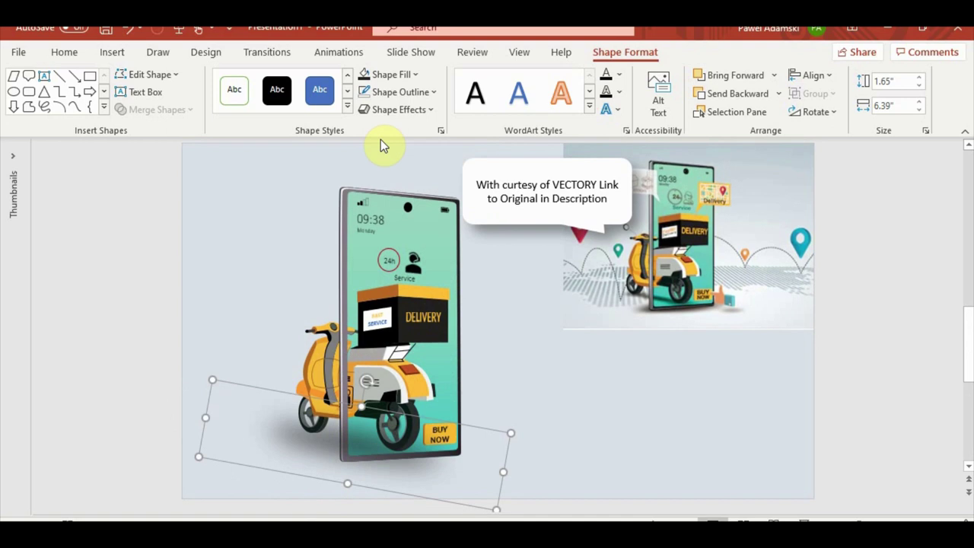
{"action": "key", "text": "ctrl+z"}
{"action": "key", "text": "ctrl+z"}
Step: Apply a different Soft Edges variation and narrow the shadow slightly
{"action": "left_click", "coordinate": [438, 109]}
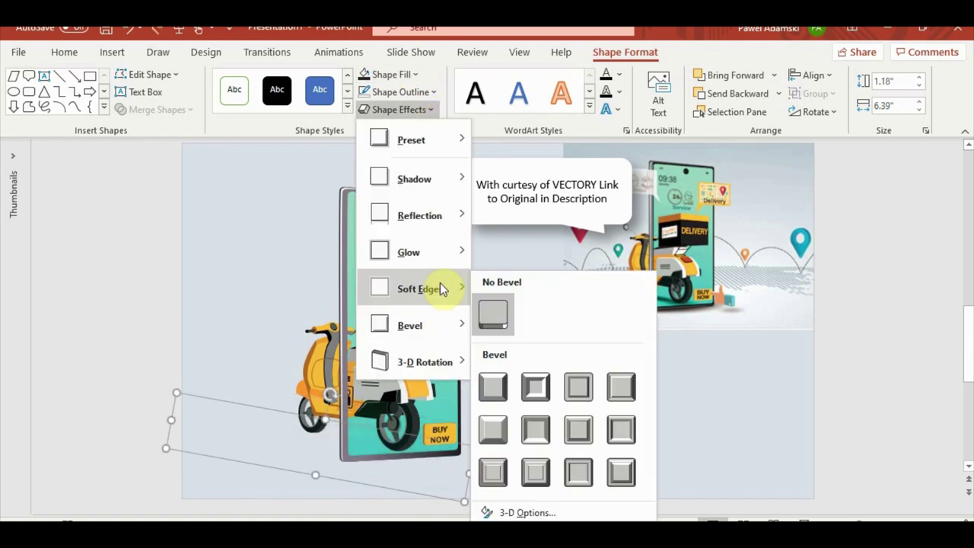
{"action": "mouse_move", "coordinate": [440, 283]}
{"action": "left_click", "coordinate": [520, 410]}
{"action": "left_click_drag", "start_coordinate": [174, 423], "coordinate": [247, 424]}
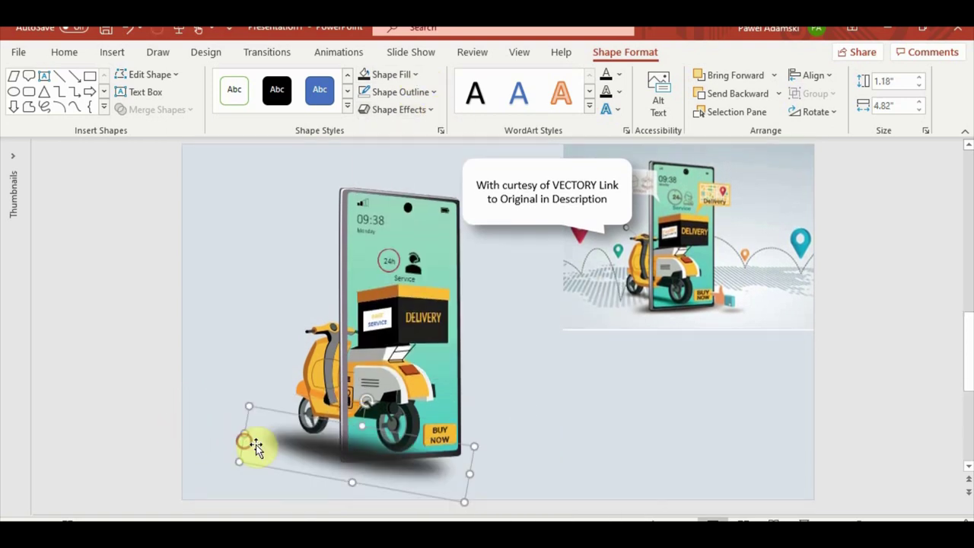
{"action": "left_click_drag", "start_coordinate": [398, 462], "coordinate": [403, 453]}
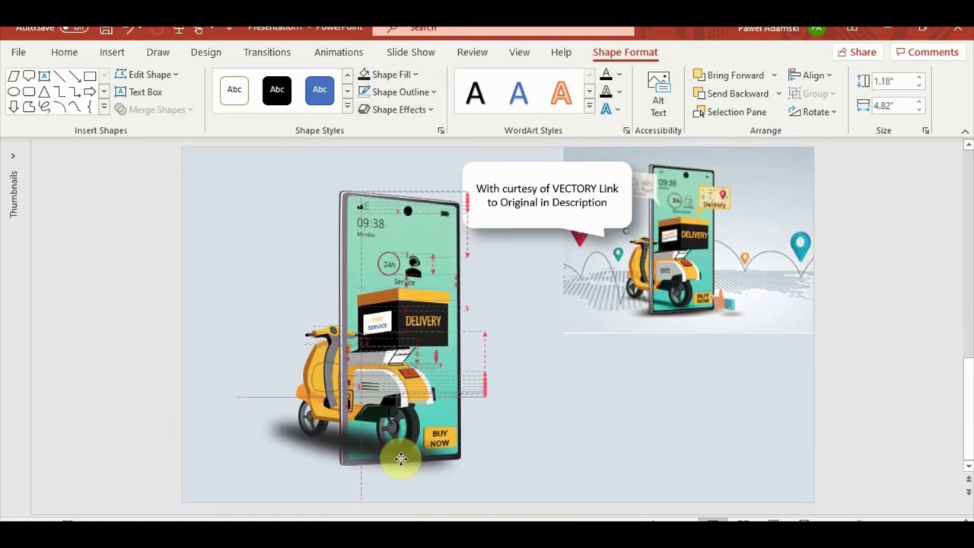
Step: Send the shadow behind the phone and shrink it to 0.93" by 4.35"
{"action": "left_click", "coordinate": [777, 93]}
{"action": "left_click", "coordinate": [768, 137]}
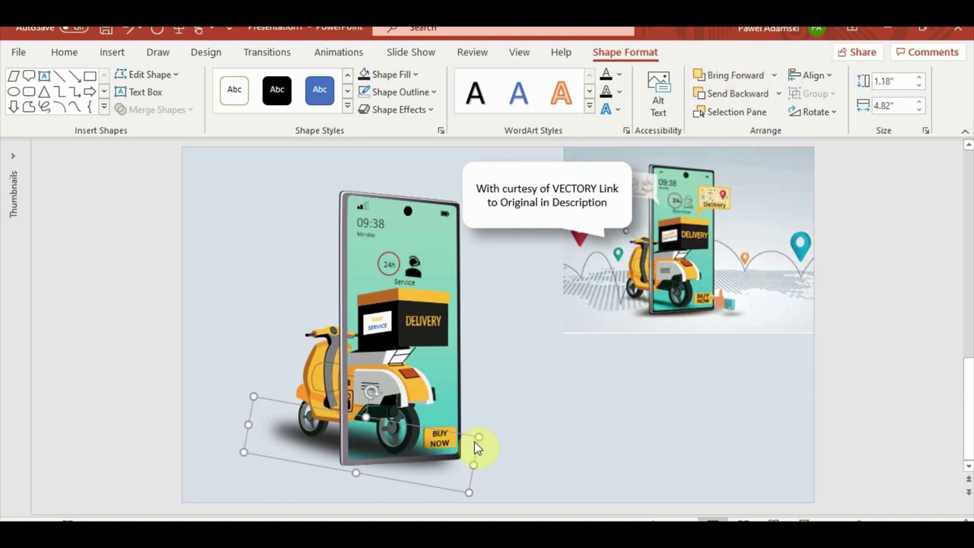
{"action": "left_click_drag", "start_coordinate": [478, 466], "coordinate": [452, 456]}
{"action": "left_click_drag", "start_coordinate": [342, 476], "coordinate": [342, 448]}
{"action": "left_click", "coordinate": [644, 491]}
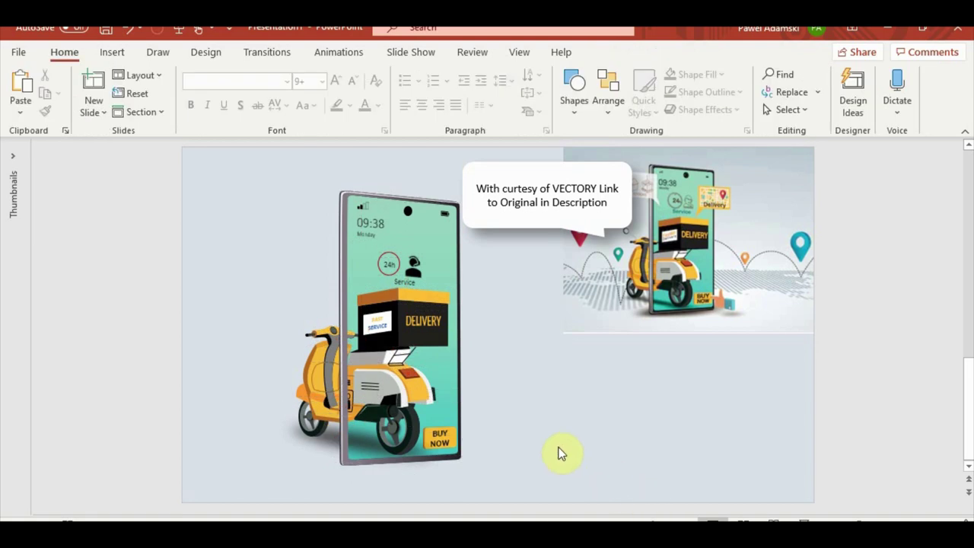
{"action": "key", "text": "alt+a"}
Step: Search the online 3D models for 'hand'
{"action": "left_click", "coordinate": [112, 52]}
{"action": "left_click", "coordinate": [346, 73]}
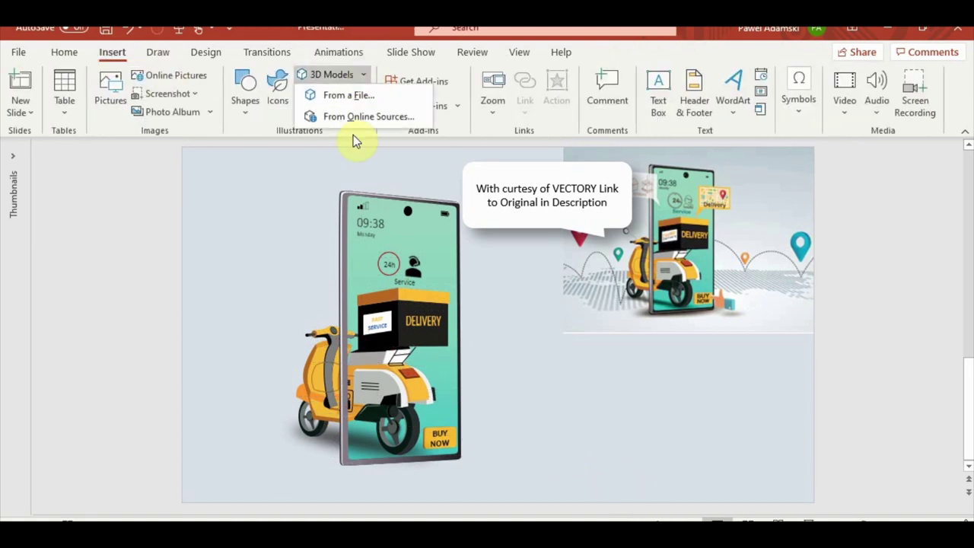
{"action": "left_click", "coordinate": [354, 120]}
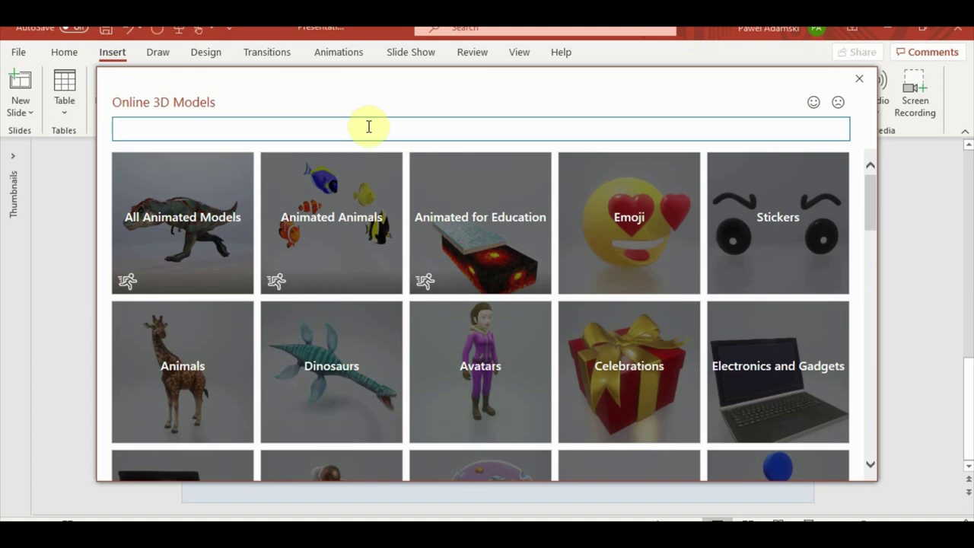
{"action": "type", "text": "hand"}
{"action": "key", "text": "Return"}
Step: Insert the red foam finger 3D model from the search results
{"action": "scroll", "coordinate": [424, 238], "scroll_direction": "down", "scroll_amount": 1}
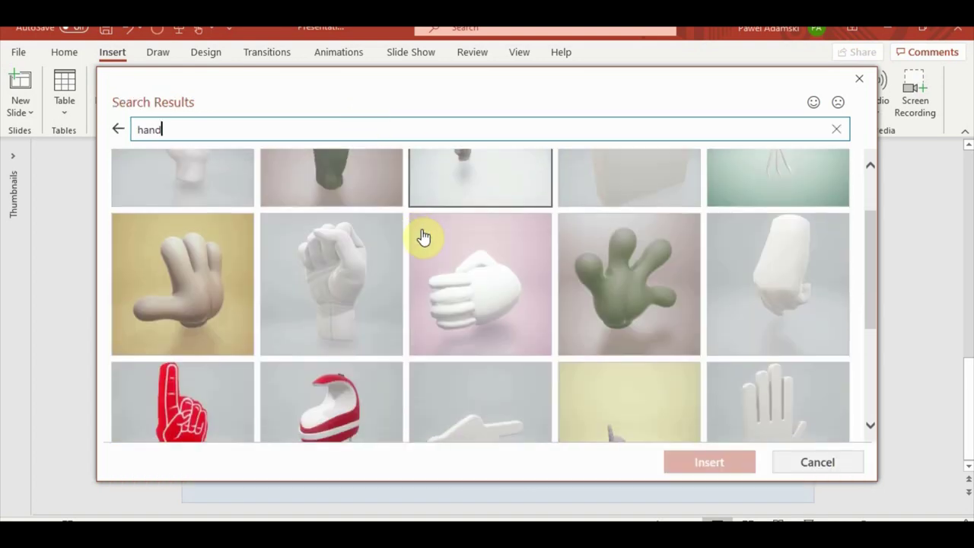
{"action": "scroll", "coordinate": [424, 238], "scroll_direction": "down", "scroll_amount": 3}
{"action": "left_click", "coordinate": [464, 231]}
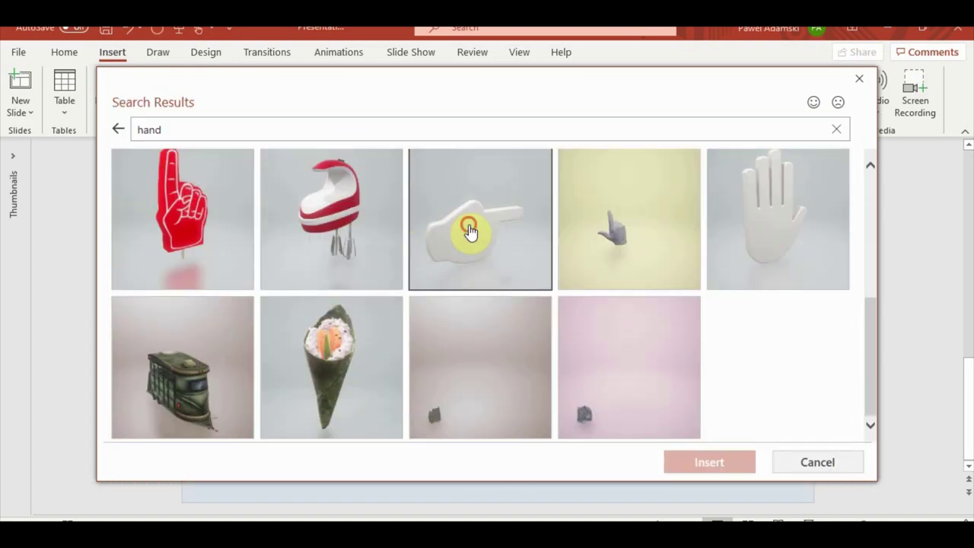
{"action": "left_click", "coordinate": [214, 219]}
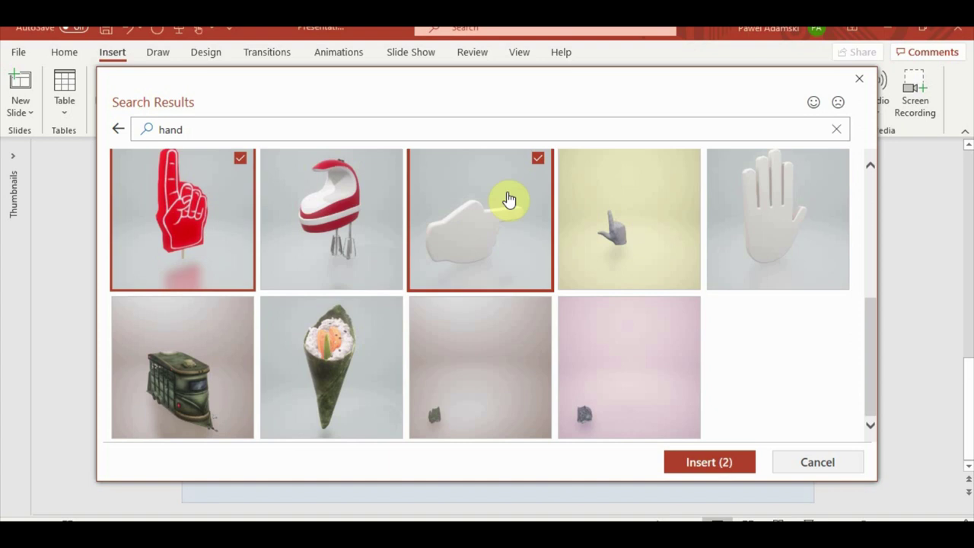
{"action": "left_click", "coordinate": [509, 200]}
{"action": "scroll", "coordinate": [502, 235], "scroll_direction": "up", "scroll_amount": 2}
{"action": "scroll", "coordinate": [531, 322], "scroll_direction": "up", "scroll_amount": 2}
{"action": "scroll", "coordinate": [531, 322], "scroll_direction": "down", "scroll_amount": 3}
{"action": "left_click", "coordinate": [673, 460]}
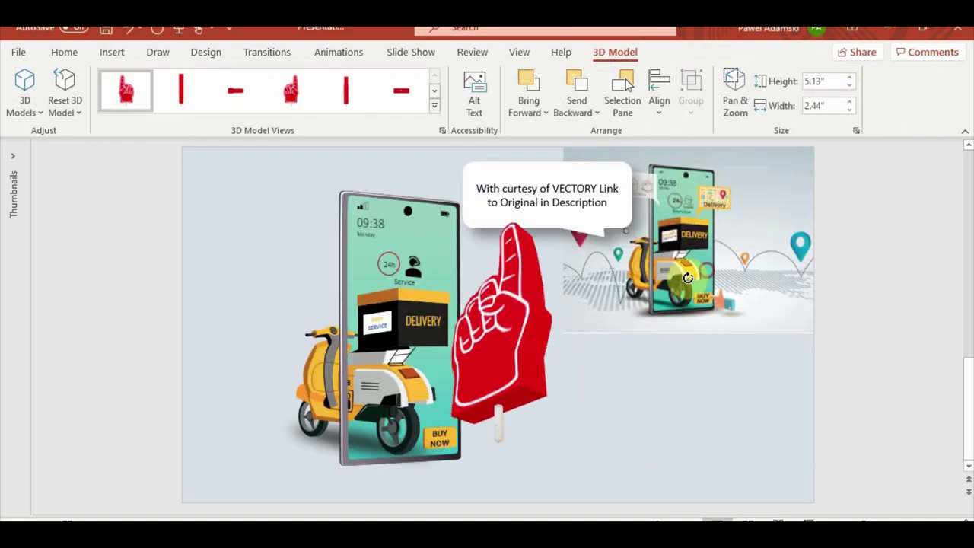
Step: Rotate, shrink and position the foam finger at BUY NOW, then delete it
{"action": "mouse_move", "coordinate": [500, 179]}
{"action": "left_mouse_down"}
{"action": "mouse_move", "coordinate": [400, 274]}
{"action": "mouse_move", "coordinate": [555, 276]}
{"action": "left_mouse_up"}
{"action": "left_click_drag", "start_coordinate": [394, 234], "coordinate": [494, 327]}
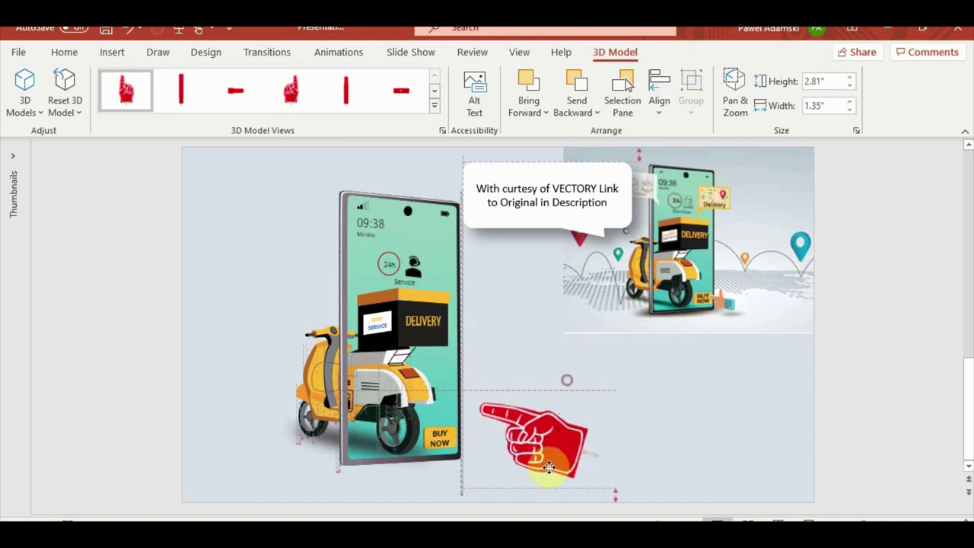
{"action": "left_click_drag", "start_coordinate": [548, 373], "coordinate": [508, 460]}
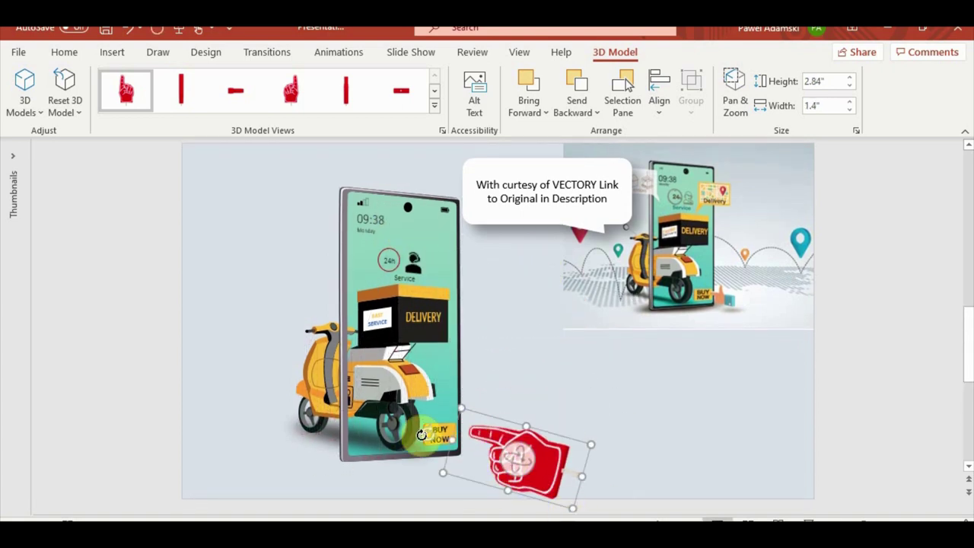
{"action": "mouse_move", "coordinate": [424, 452]}
{"action": "left_mouse_down"}
{"action": "mouse_move", "coordinate": [445, 494]}
{"action": "mouse_move", "coordinate": [525, 474]}
{"action": "mouse_move", "coordinate": [497, 449]}
{"action": "left_mouse_up"}
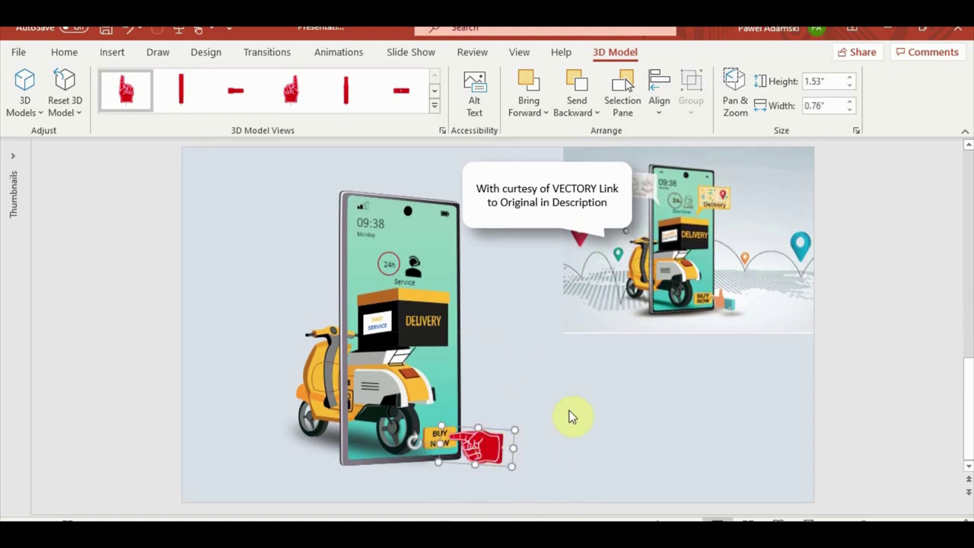
{"action": "key", "text": "Delete"}
Step: Search online 3D models for 'hand' and insert the white pointing hand
{"action": "left_click", "coordinate": [112, 57]}
{"action": "left_click", "coordinate": [337, 76]}
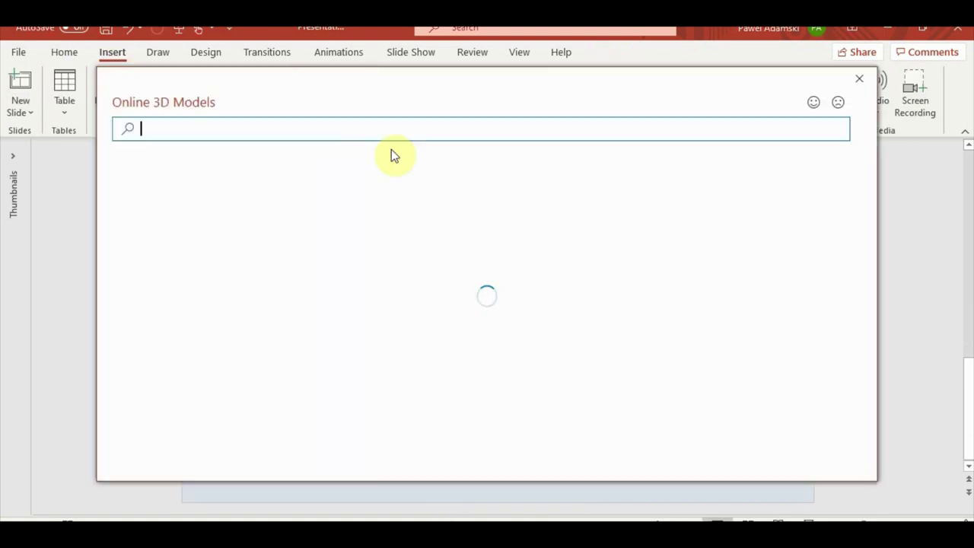
{"action": "type", "text": "hand"}
{"action": "scroll", "coordinate": [387, 252], "scroll_direction": "down", "scroll_amount": 3}
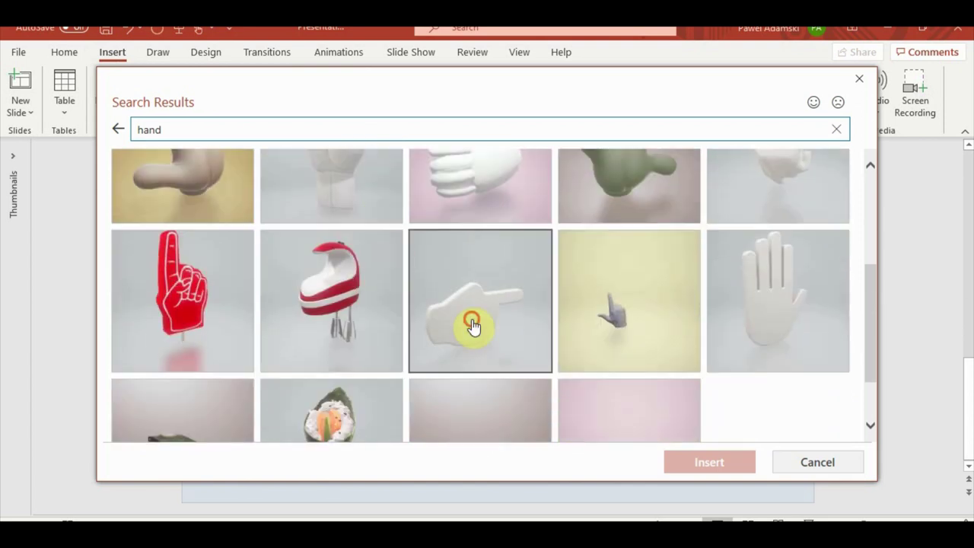
{"action": "left_click", "coordinate": [469, 325]}
{"action": "left_click", "coordinate": [702, 457]}
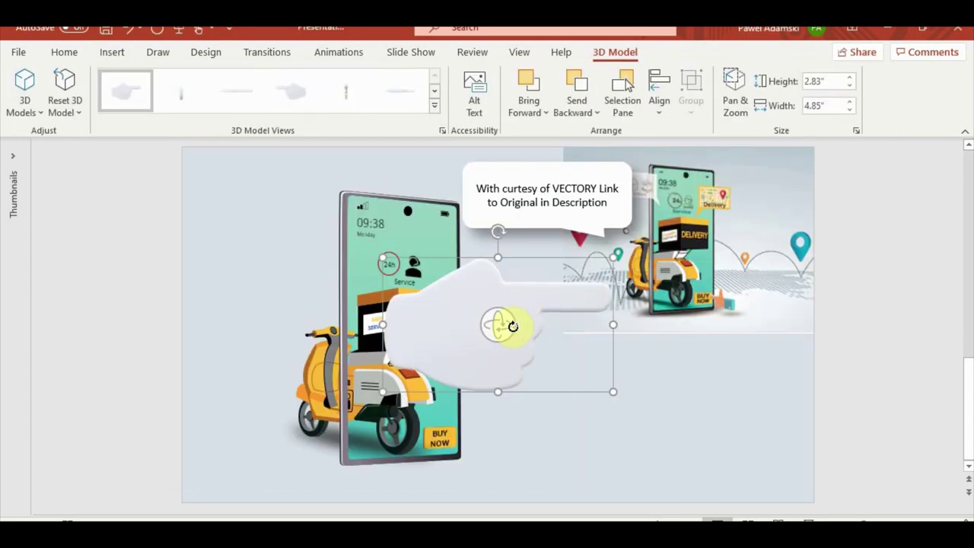
Step: Rotate the hand to point left, shrink it to 0.82" by 1.26" and place it at BUY NOW
{"action": "left_click_drag", "start_coordinate": [501, 322], "coordinate": [159, 331]}
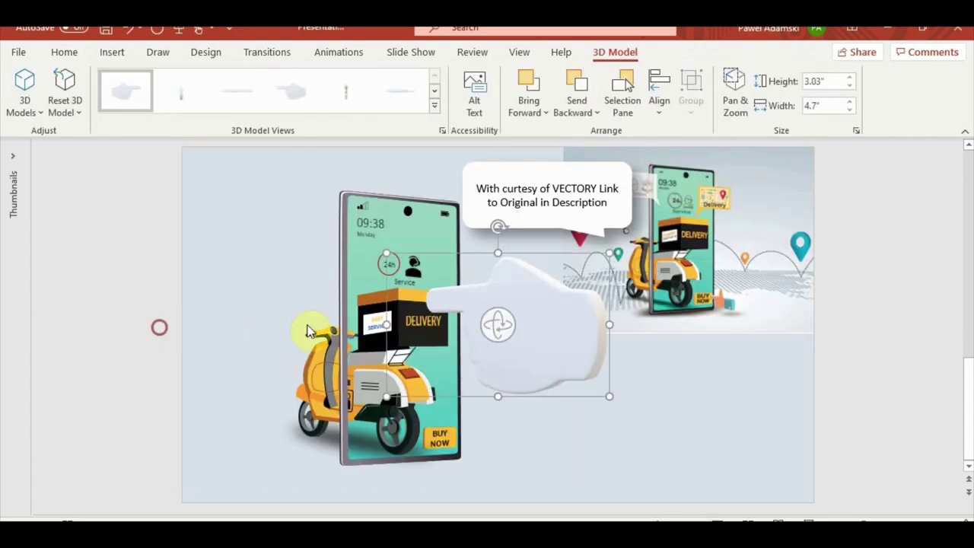
{"action": "left_click_drag", "start_coordinate": [554, 354], "coordinate": [587, 478]}
{"action": "mouse_move", "coordinate": [645, 389]}
{"action": "left_mouse_down"}
{"action": "mouse_move", "coordinate": [540, 469]}
{"action": "mouse_move", "coordinate": [491, 472]}
{"action": "mouse_move", "coordinate": [474, 447]}
{"action": "left_mouse_up"}
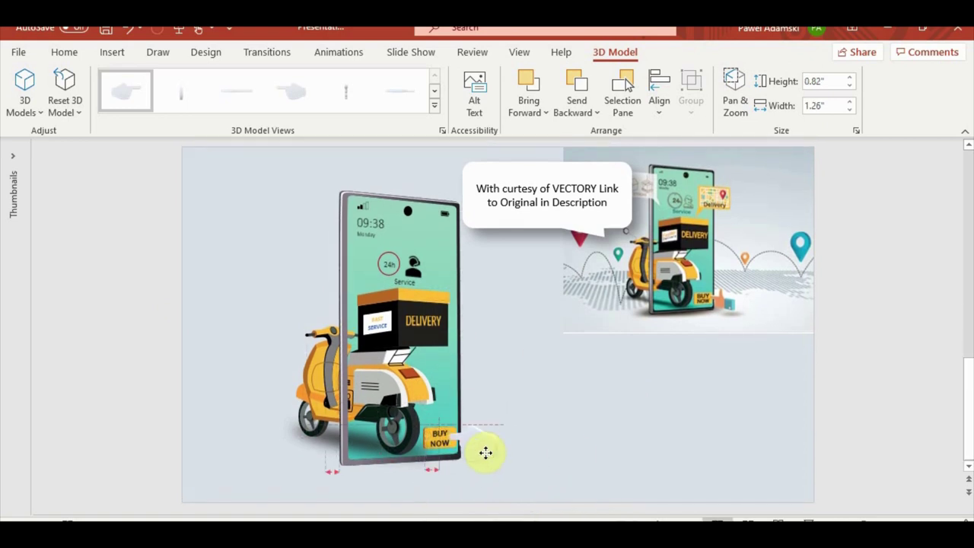
{"action": "left_click", "coordinate": [337, 53]}
Step: Give the hand a Fly In entrance from the top, starting With Previous
{"action": "left_click", "coordinate": [502, 113]}
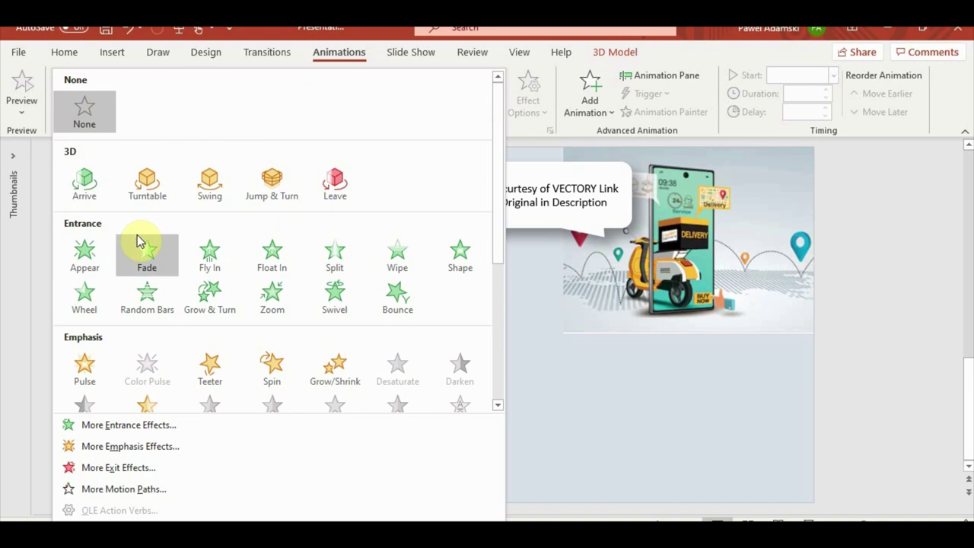
{"action": "left_click", "coordinate": [209, 253]}
{"action": "left_click", "coordinate": [528, 96]}
{"action": "left_click", "coordinate": [586, 309]}
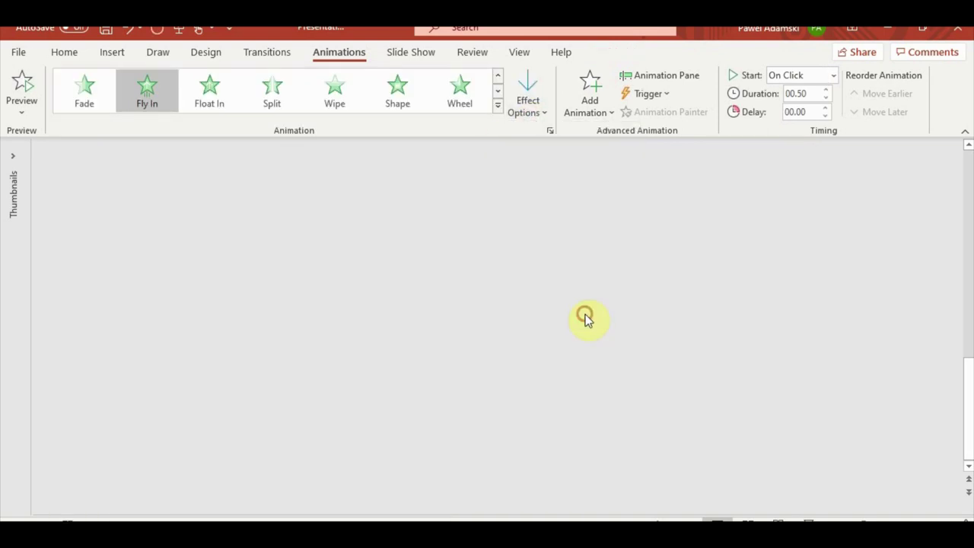
{"action": "left_click", "coordinate": [659, 76]}
{"action": "left_click", "coordinate": [814, 76]}
{"action": "left_click", "coordinate": [818, 96]}
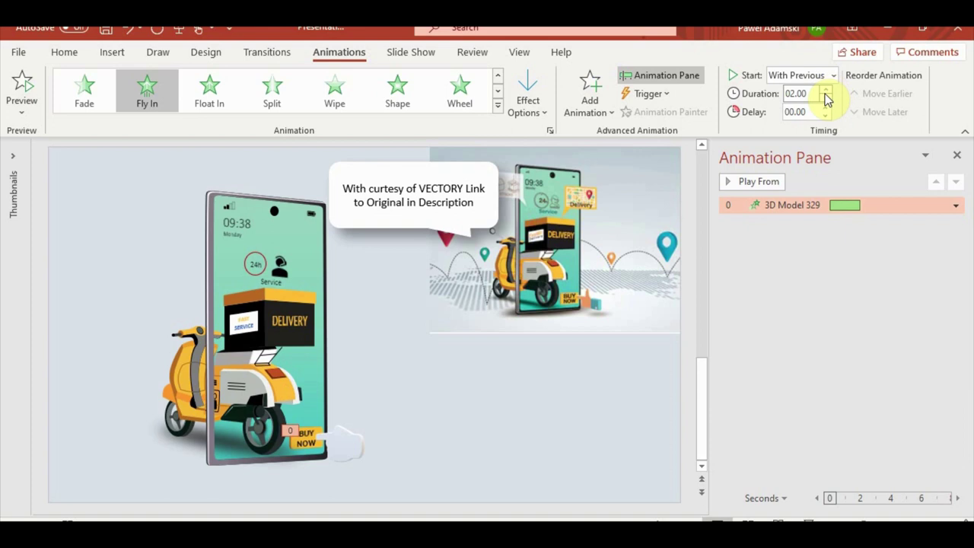
{"action": "left_click", "coordinate": [757, 181]}
{"action": "right_click", "coordinate": [791, 207]}
{"action": "left_click", "coordinate": [837, 275]}
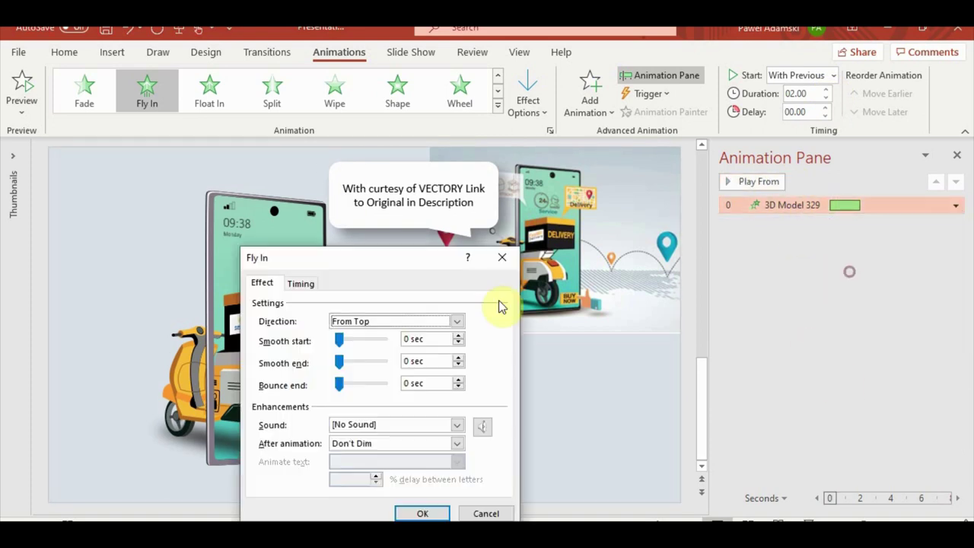
{"action": "left_click", "coordinate": [412, 504]}
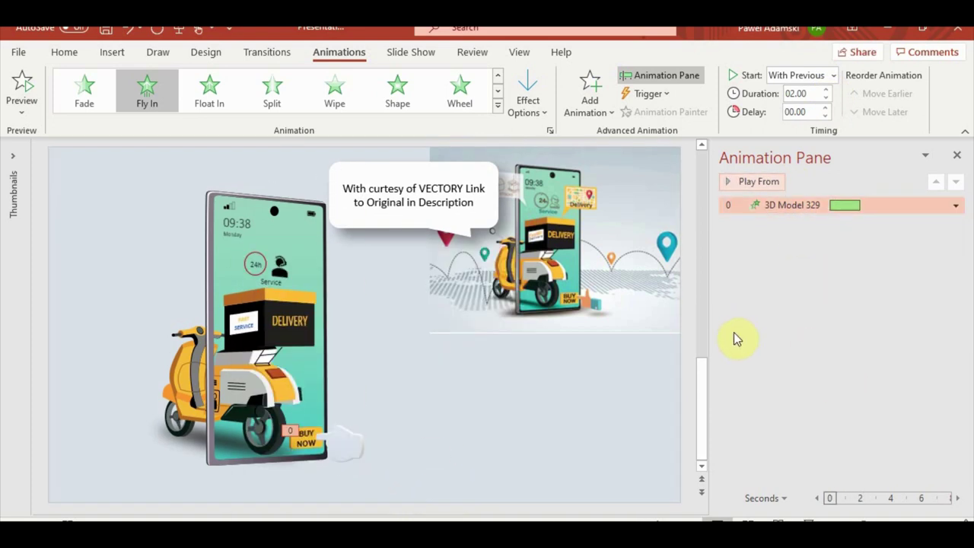
Step: Add a Turntable spin around the object centre, With Previous, and preview from the fly-in
{"action": "left_click", "coordinate": [580, 99]}
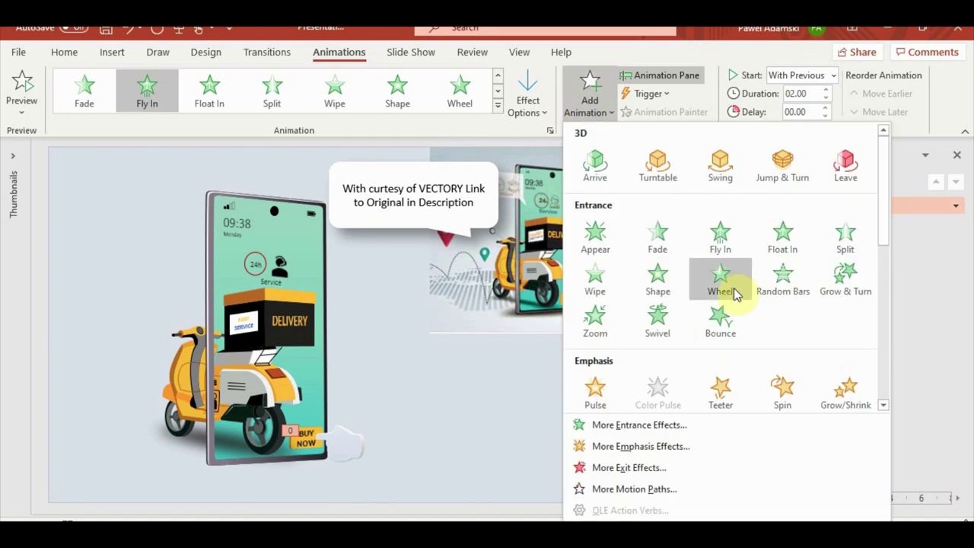
{"action": "left_click", "coordinate": [659, 161]}
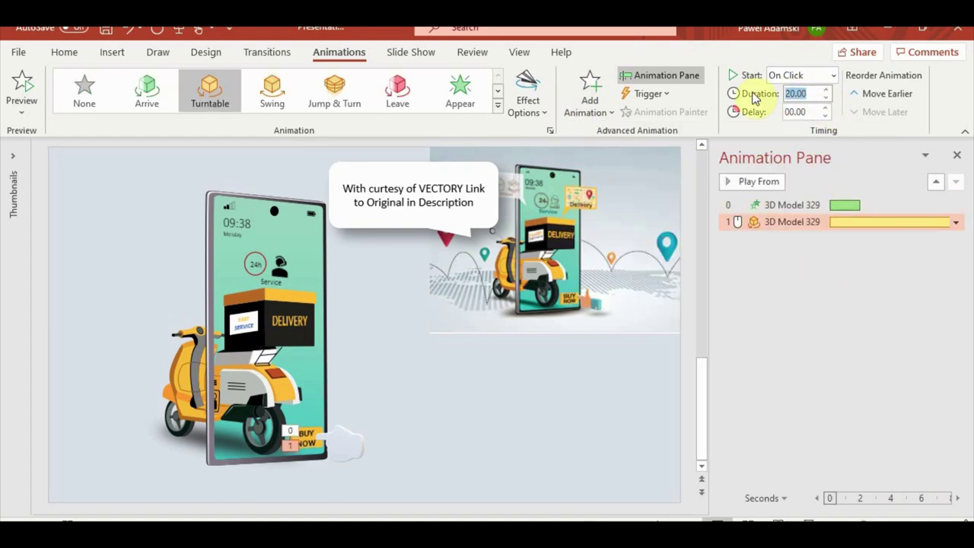
{"action": "type", "text": "02"}
{"action": "right_click", "coordinate": [822, 223]}
{"action": "left_click", "coordinate": [838, 257]}
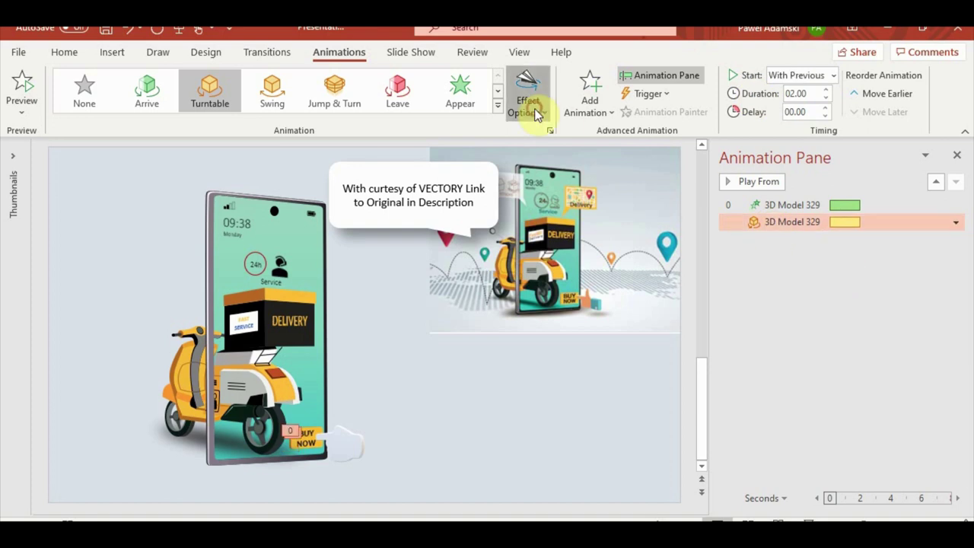
{"action": "left_click", "coordinate": [529, 107]}
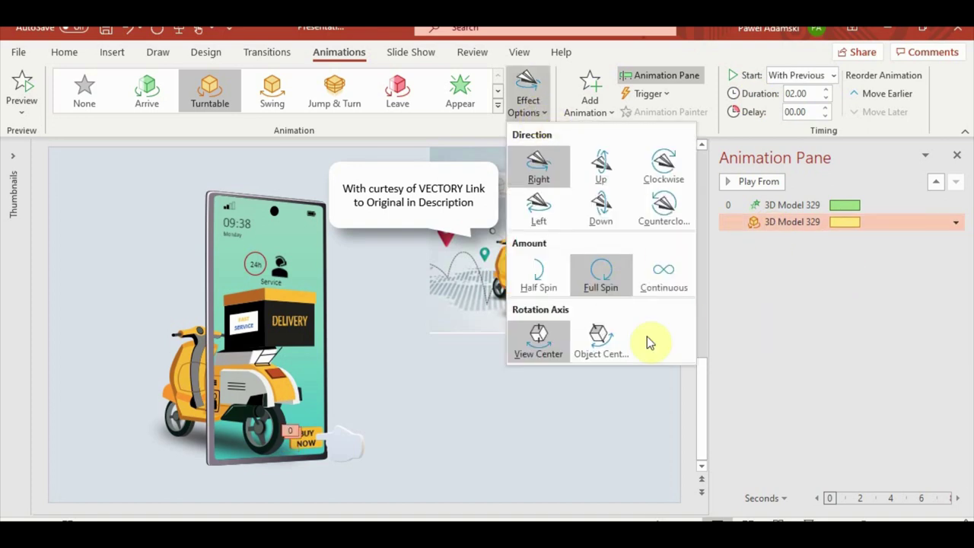
{"action": "left_click", "coordinate": [602, 340]}
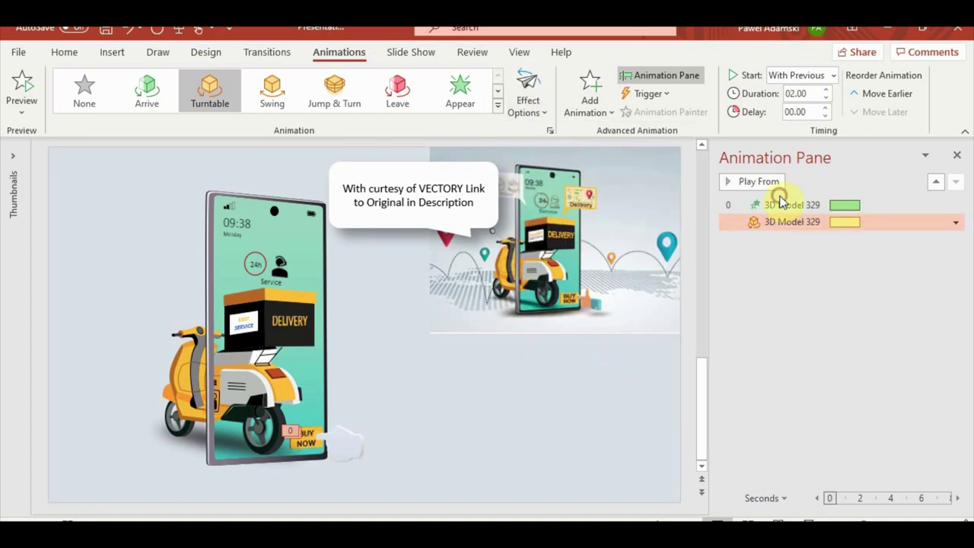
{"action": "left_click", "coordinate": [781, 204]}
{"action": "left_click", "coordinate": [768, 184]}
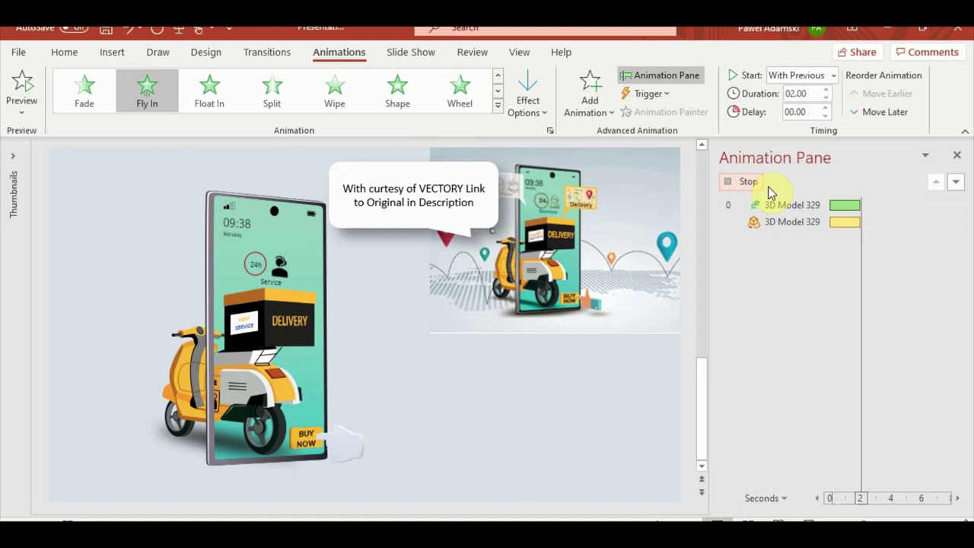
{"action": "left_click", "coordinate": [958, 157]}
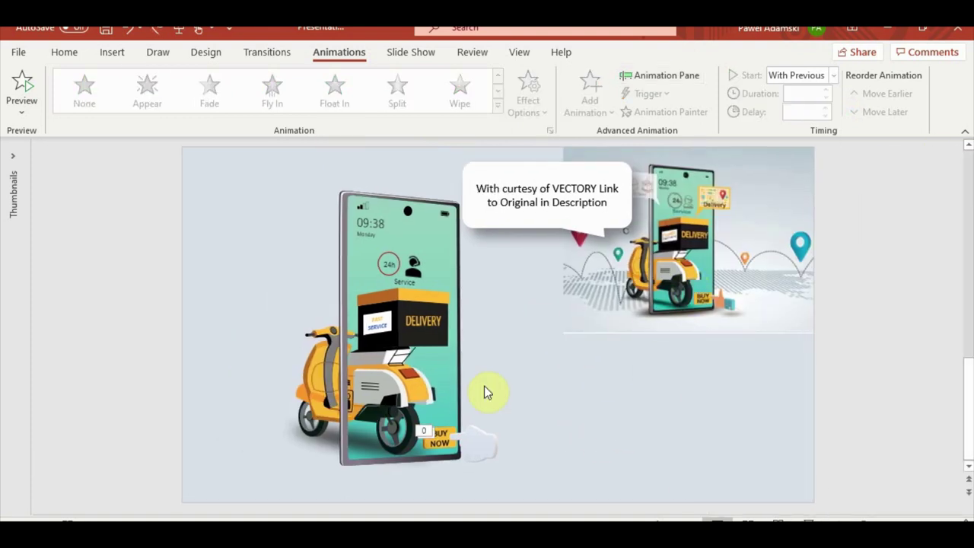
Step: Paste the map picture onto the slide and place it at the lower right
{"action": "key", "text": "ctrl+v"}
{"action": "left_click_drag", "start_coordinate": [524, 339], "coordinate": [628, 413]}
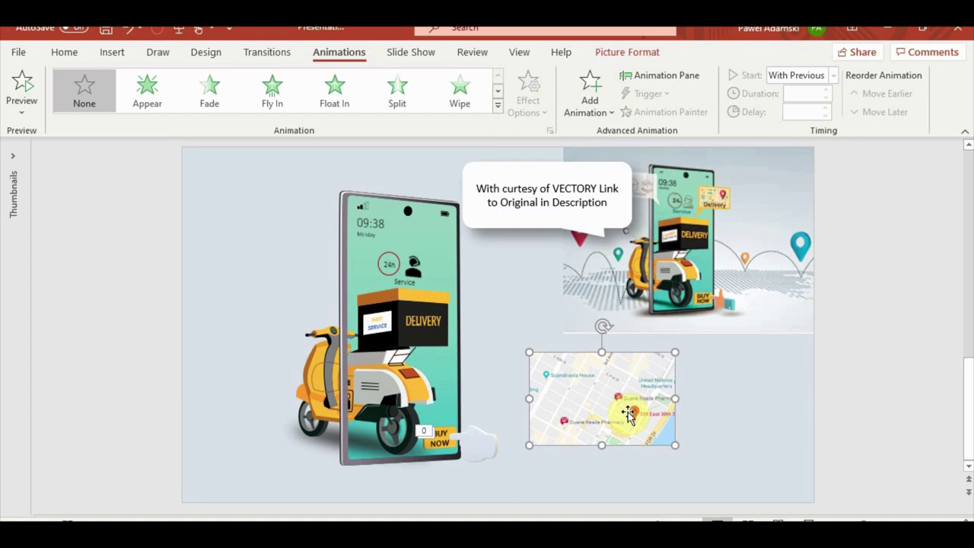
{"action": "left_click", "coordinate": [418, 265]}
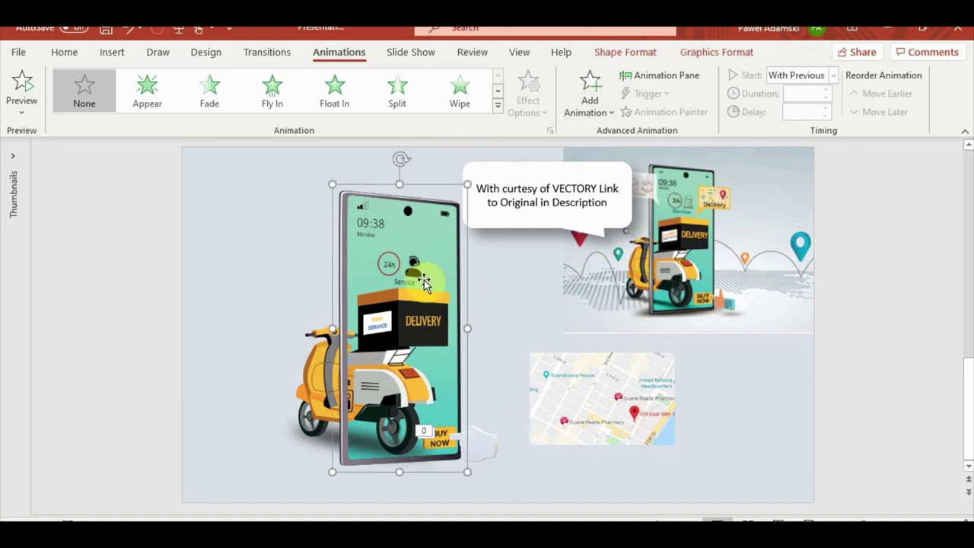
{"action": "left_click", "coordinate": [601, 396]}
Step: Tilt the map with the Isometric 3-D Rotation preset and move it toward the phone's top
{"action": "left_click", "coordinate": [627, 52]}
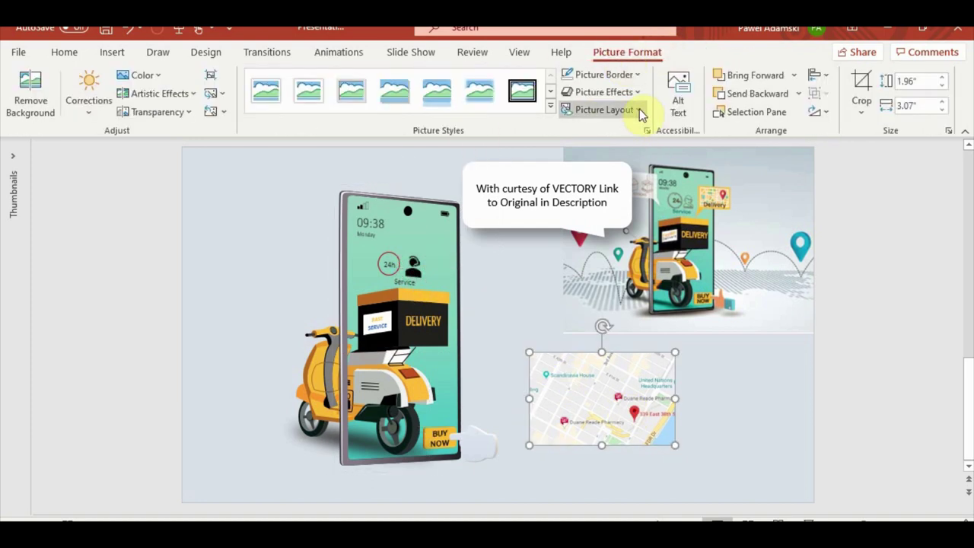
{"action": "left_click", "coordinate": [641, 111]}
{"action": "left_click", "coordinate": [446, 130]}
{"action": "left_click", "coordinate": [638, 92]}
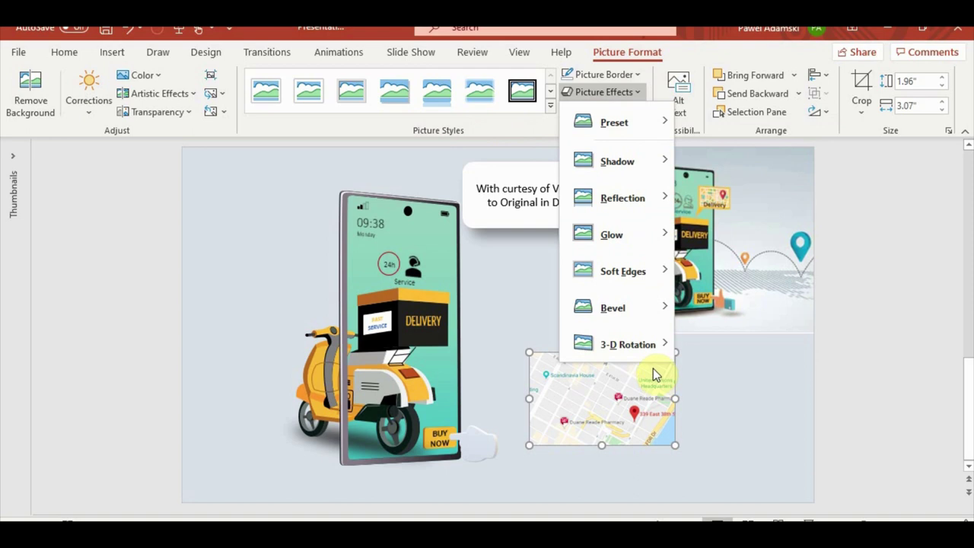
{"action": "mouse_move", "coordinate": [651, 354]}
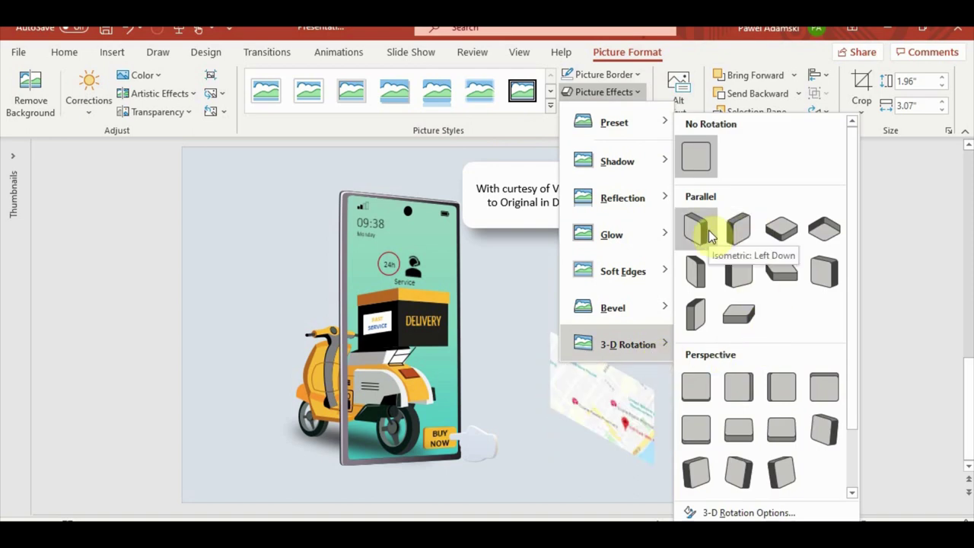
{"action": "left_click", "coordinate": [737, 274]}
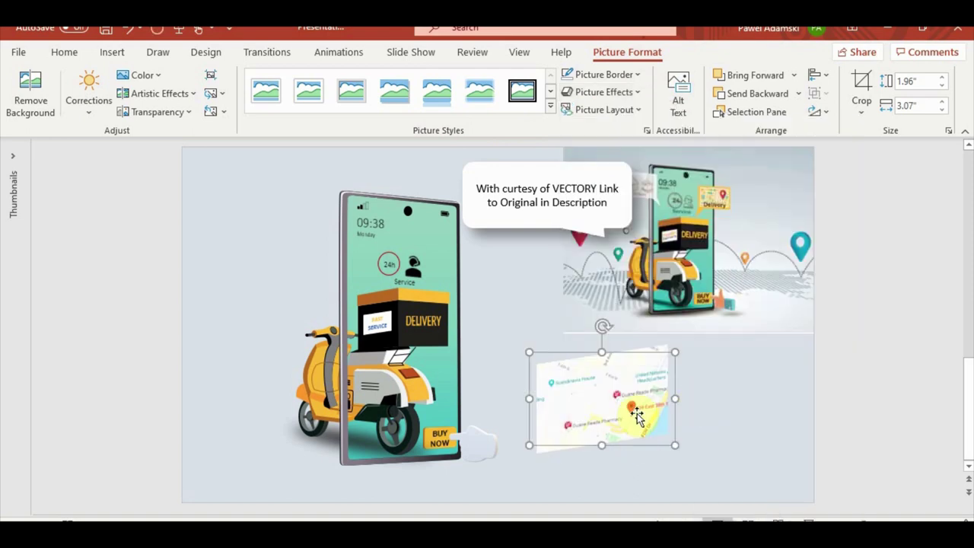
{"action": "left_click_drag", "start_coordinate": [626, 390], "coordinate": [510, 231]}
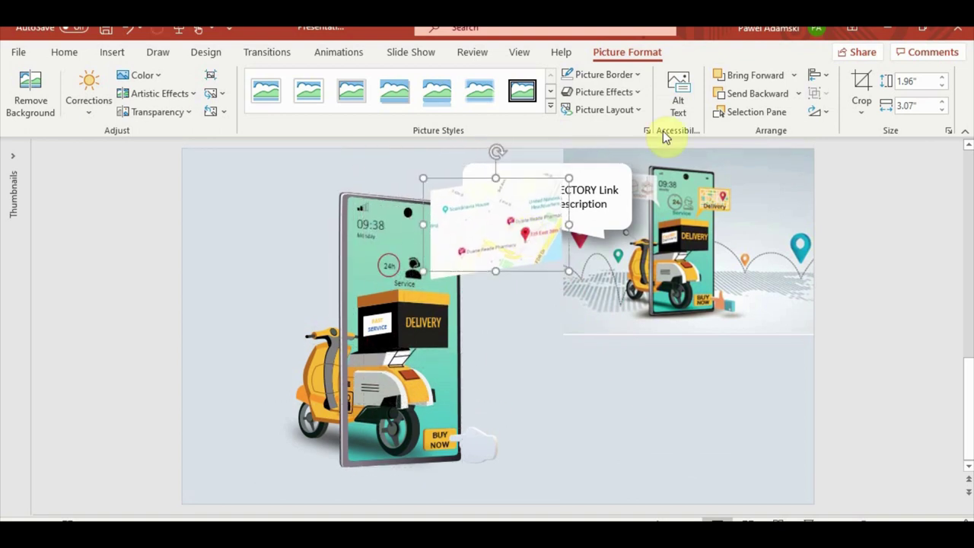
Step: Adjust the map's Y rotation to 343° and shrink it beside the phone's upper edge
{"action": "left_click", "coordinate": [646, 130]}
{"action": "scroll", "coordinate": [944, 342], "scroll_direction": "down", "scroll_amount": 5}
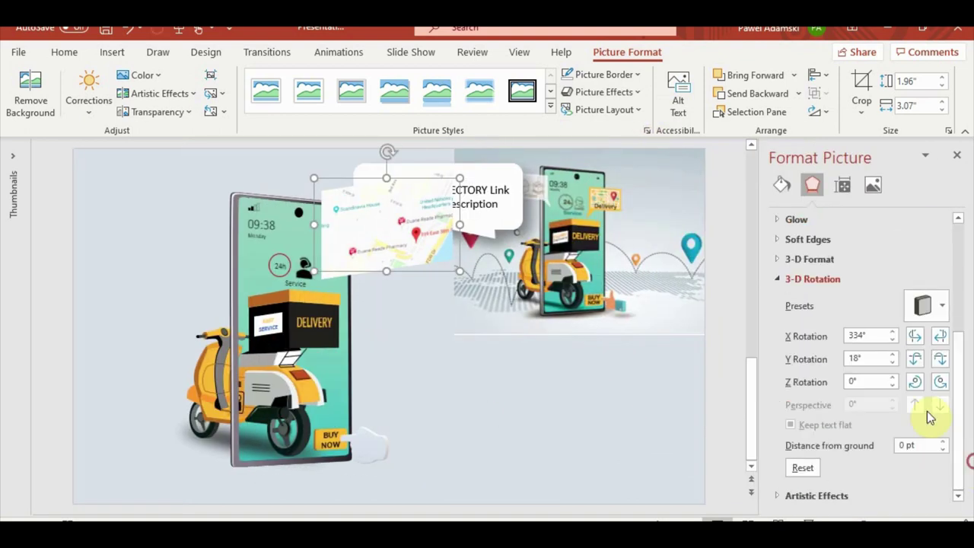
{"action": "left_click", "coordinate": [938, 364]}
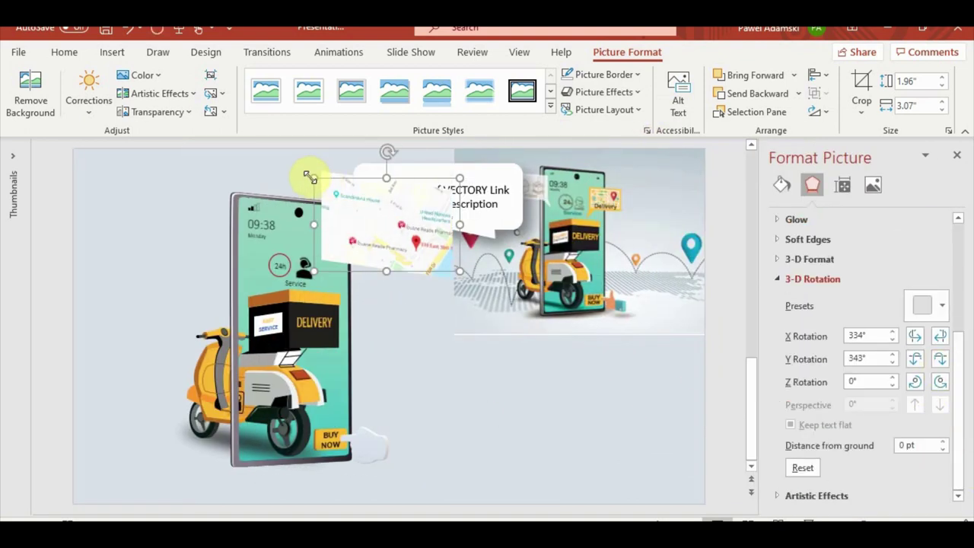
{"action": "left_click_drag", "start_coordinate": [309, 176], "coordinate": [361, 208]}
{"action": "left_click_drag", "start_coordinate": [404, 239], "coordinate": [361, 257]}
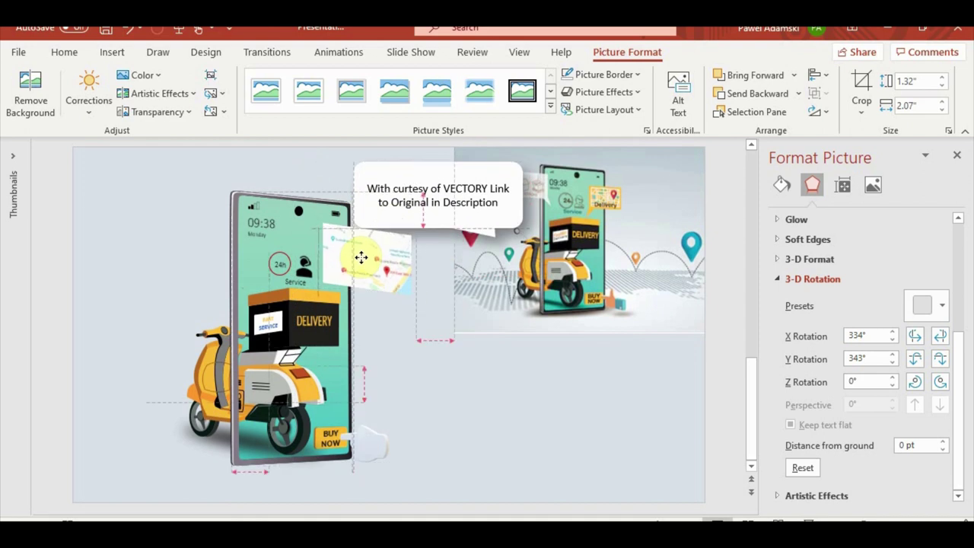
{"action": "mouse_move", "coordinate": [337, 218]}
{"action": "left_mouse_down"}
{"action": "mouse_move", "coordinate": [358, 247]}
{"action": "mouse_move", "coordinate": [322, 225]}
{"action": "left_mouse_up"}
{"action": "left_click_drag", "start_coordinate": [371, 262], "coordinate": [367, 260]}
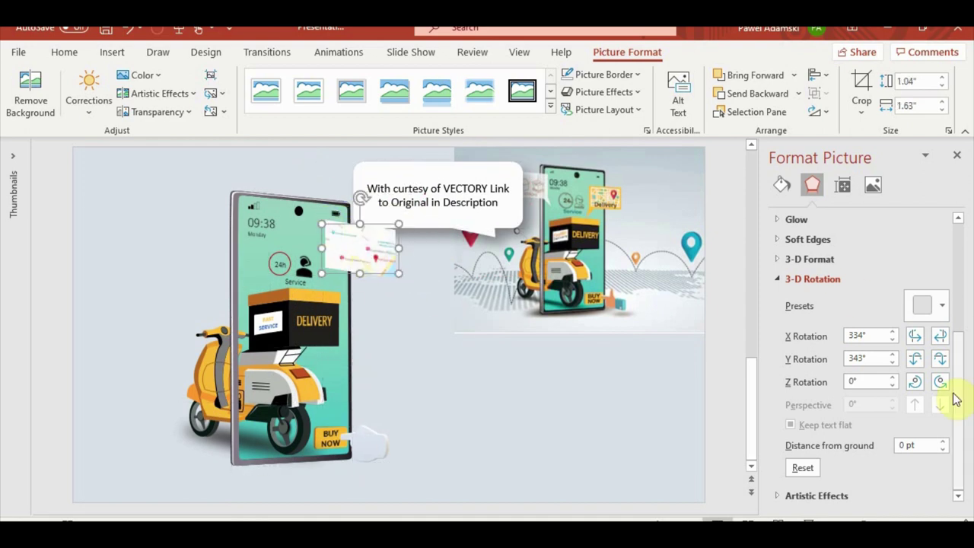
{"action": "left_click", "coordinate": [915, 360]}
Step: Move the courtesy note down below the right-hand image
{"action": "left_click", "coordinate": [396, 385]}
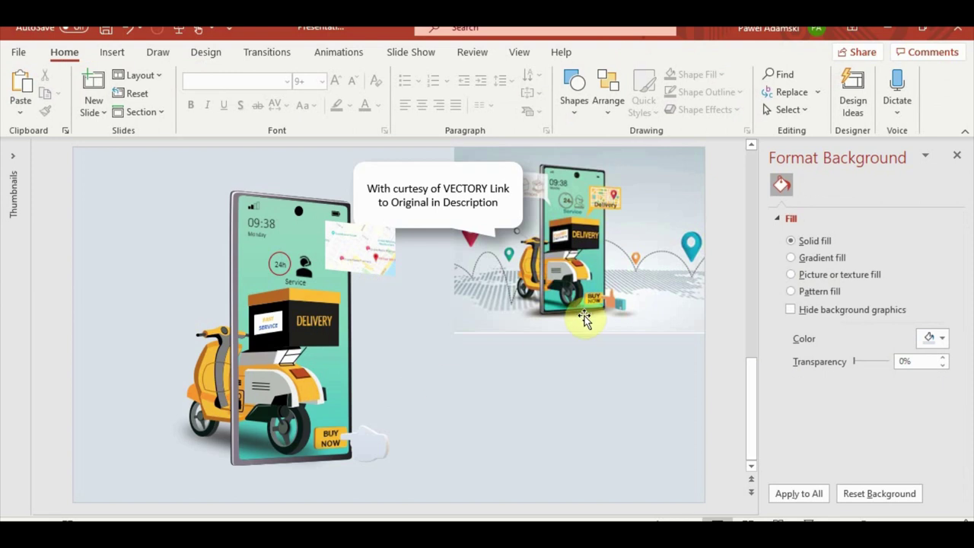
{"action": "mouse_move", "coordinate": [419, 221]}
{"action": "left_mouse_down"}
{"action": "mouse_move", "coordinate": [589, 349]}
{"action": "mouse_move", "coordinate": [601, 412]}
{"action": "left_mouse_up"}
{"action": "left_click", "coordinate": [415, 373]}
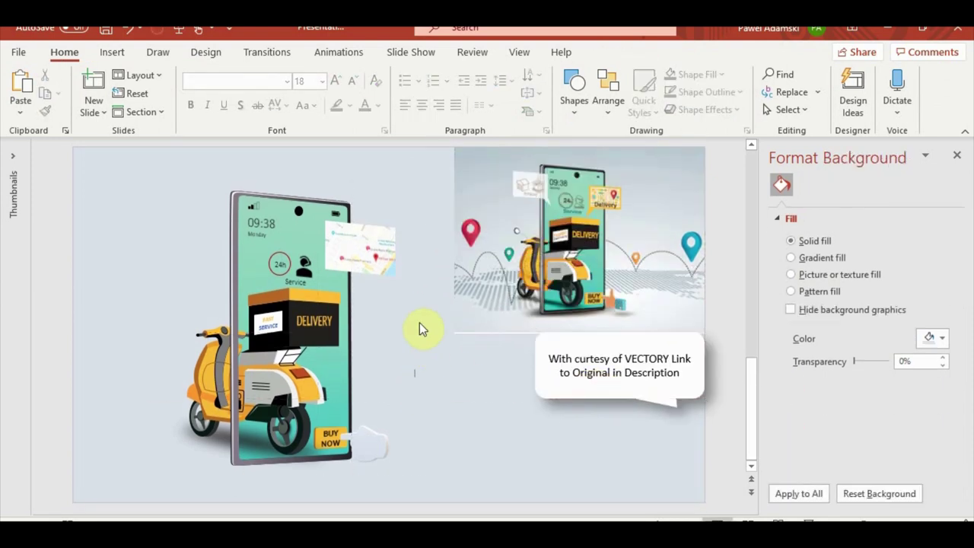
Step: Draw a rectangular speech-bubble callout and move it onto the phone's upper area
{"action": "left_click", "coordinate": [112, 51]}
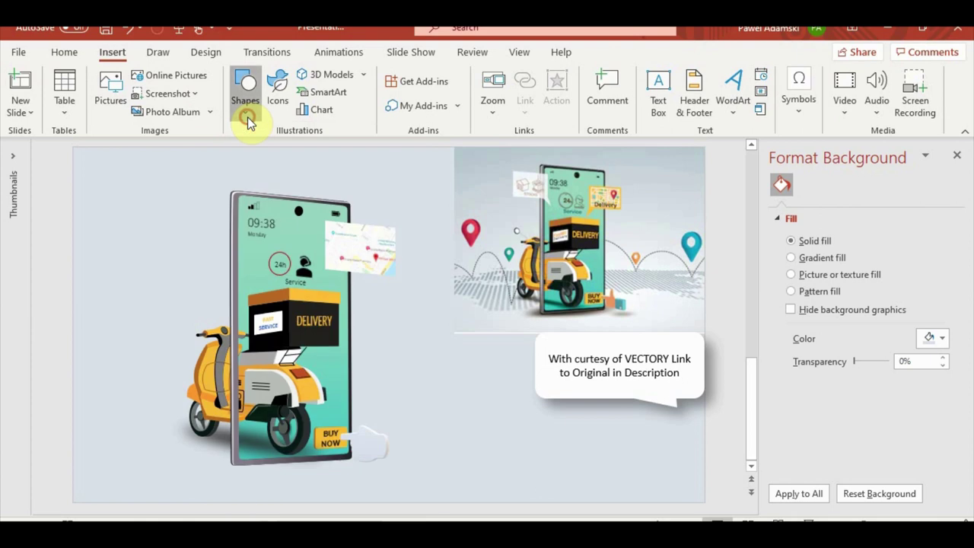
{"action": "left_click", "coordinate": [248, 116]}
{"action": "scroll", "coordinate": [314, 424], "scroll_direction": "down", "scroll_amount": 3}
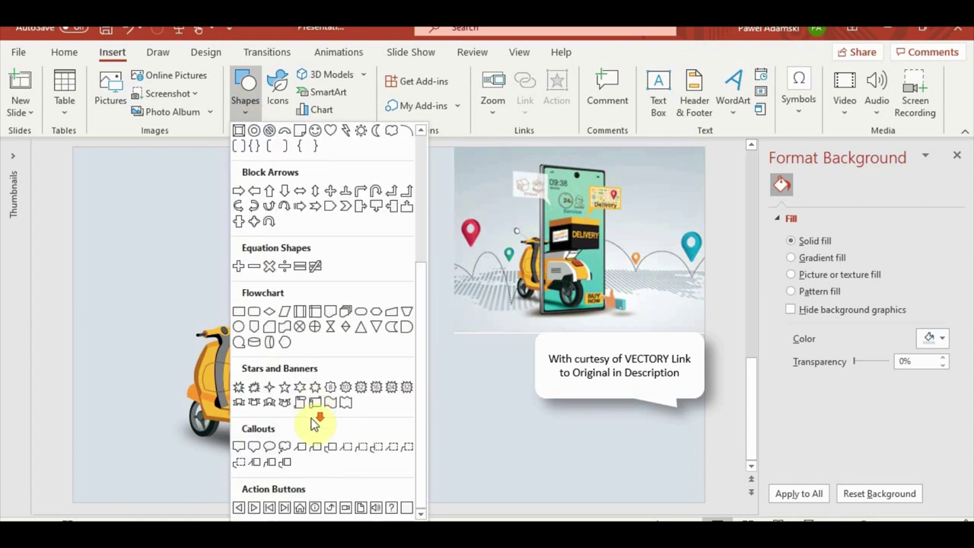
{"action": "left_click", "coordinate": [253, 449]}
{"action": "mouse_move", "coordinate": [395, 325]}
{"action": "left_mouse_down"}
{"action": "mouse_move", "coordinate": [448, 357]}
{"action": "mouse_move", "coordinate": [478, 303]}
{"action": "left_mouse_up"}
{"action": "left_click", "coordinate": [376, 243]}
{"action": "left_click", "coordinate": [64, 52]}
{"action": "left_click", "coordinate": [45, 110]}
{"action": "left_click", "coordinate": [438, 327]}
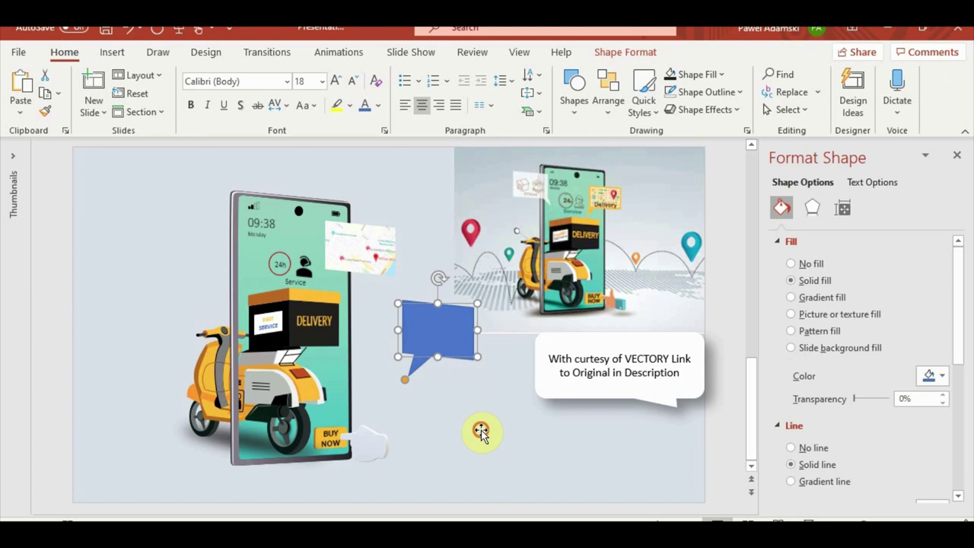
{"action": "left_click_drag", "start_coordinate": [438, 328], "coordinate": [355, 232]}
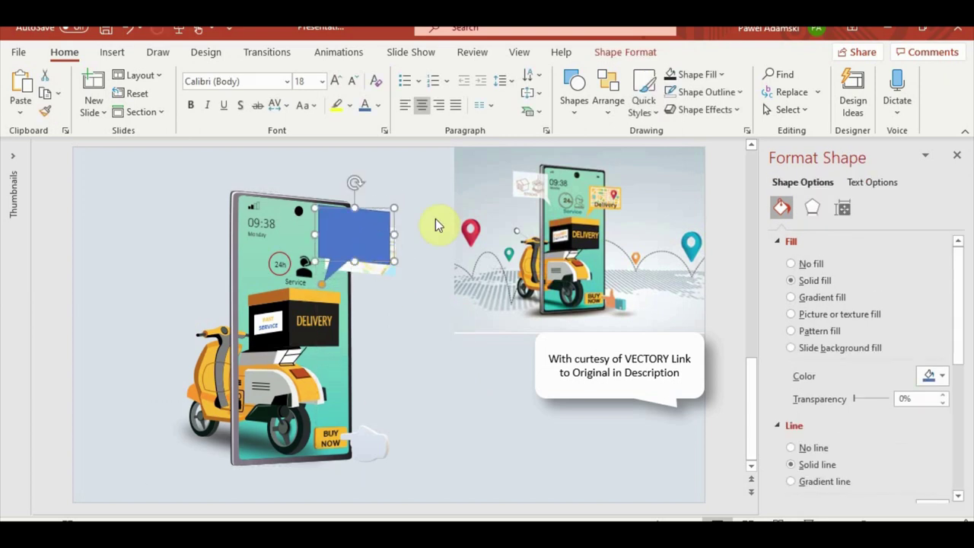
Step: Make the callout yellow with no outline, sized over the map and sent behind it
{"action": "left_click", "coordinate": [625, 52]}
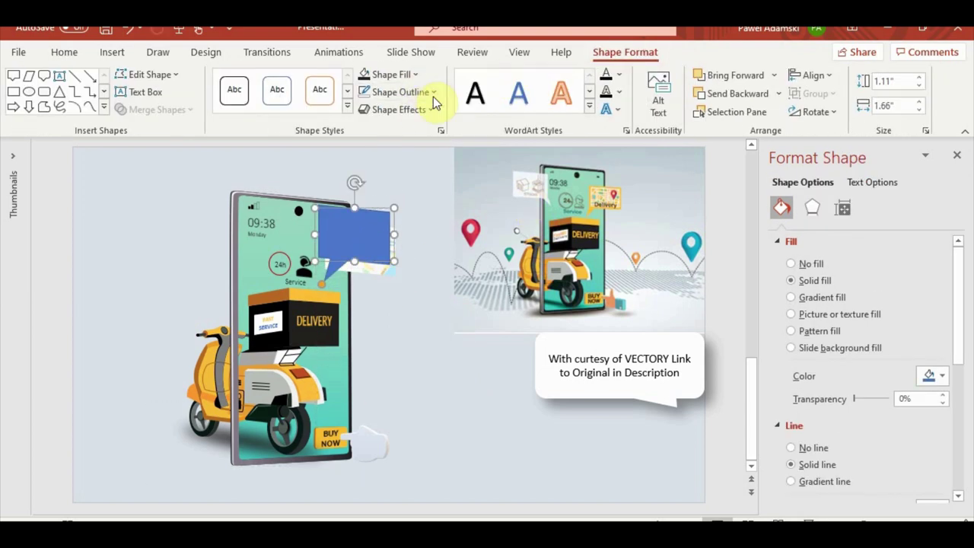
{"action": "left_click", "coordinate": [433, 93]}
{"action": "left_click", "coordinate": [396, 74]}
{"action": "left_click", "coordinate": [364, 260]}
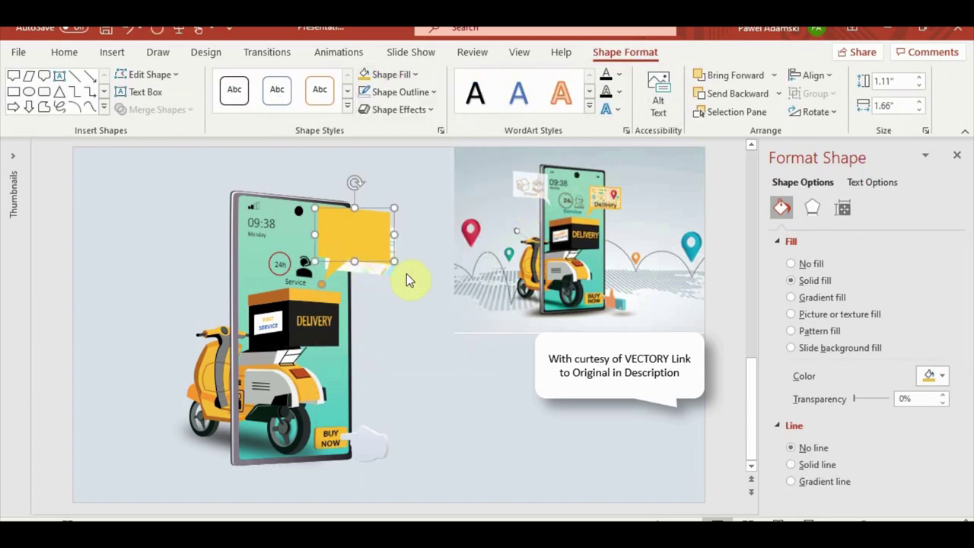
{"action": "left_click_drag", "start_coordinate": [407, 273], "coordinate": [388, 264]}
{"action": "left_click", "coordinate": [757, 93]}
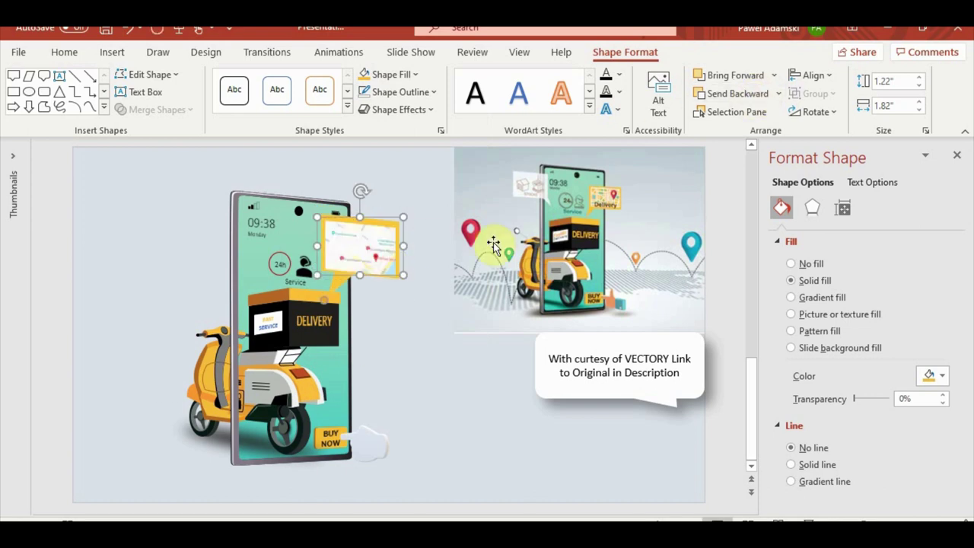
{"action": "left_click_drag", "start_coordinate": [389, 223], "coordinate": [401, 273]}
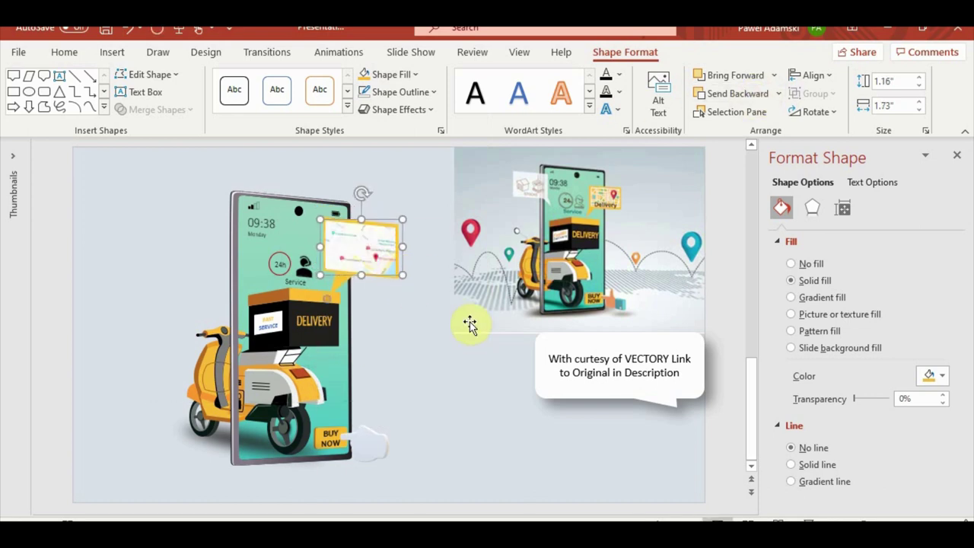
Step: Zoom in and nudge the yellow frame down and left so the map sits neatly inside
{"action": "scroll", "coordinate": [328, 361], "scroll_direction": "up", "scroll_amount": 5}
{"action": "scroll", "coordinate": [501, 271], "scroll_direction": "up", "scroll_amount": 5}
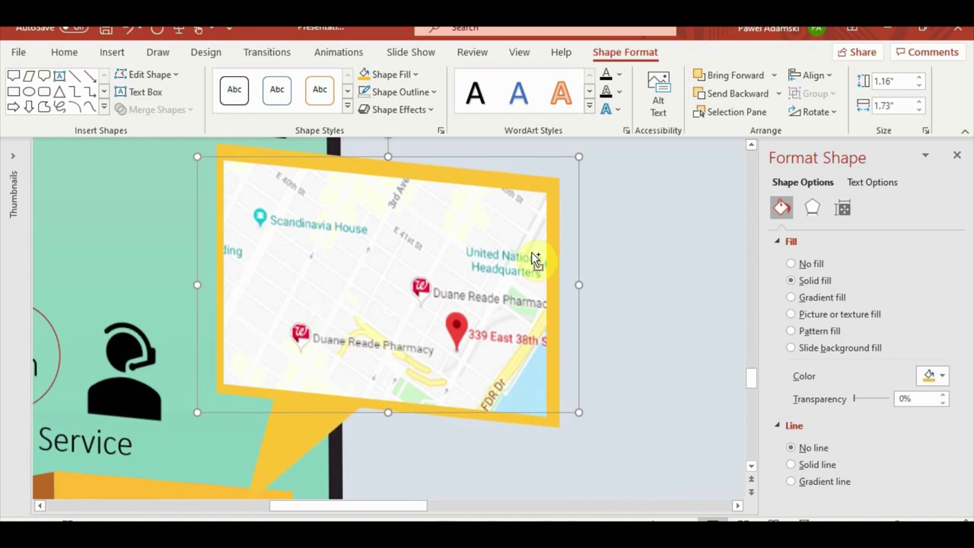
{"action": "key", "text": "Down"}
{"action": "key", "text": "Left"}
{"action": "scroll", "coordinate": [276, 403], "scroll_direction": "down", "scroll_amount": 2}
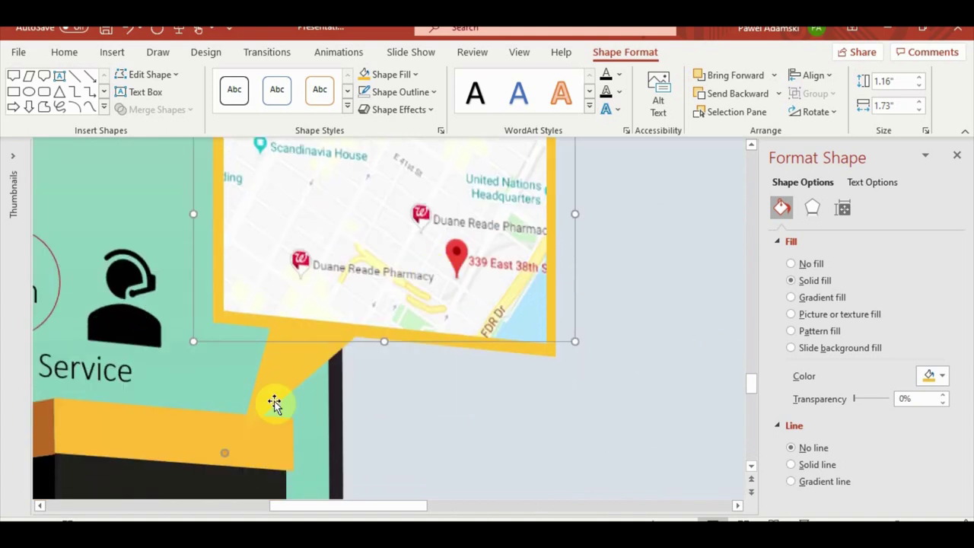
{"action": "scroll", "coordinate": [210, 406], "scroll_direction": "down", "scroll_amount": 5}
{"action": "scroll", "coordinate": [516, 367], "scroll_direction": "down", "scroll_amount": 3}
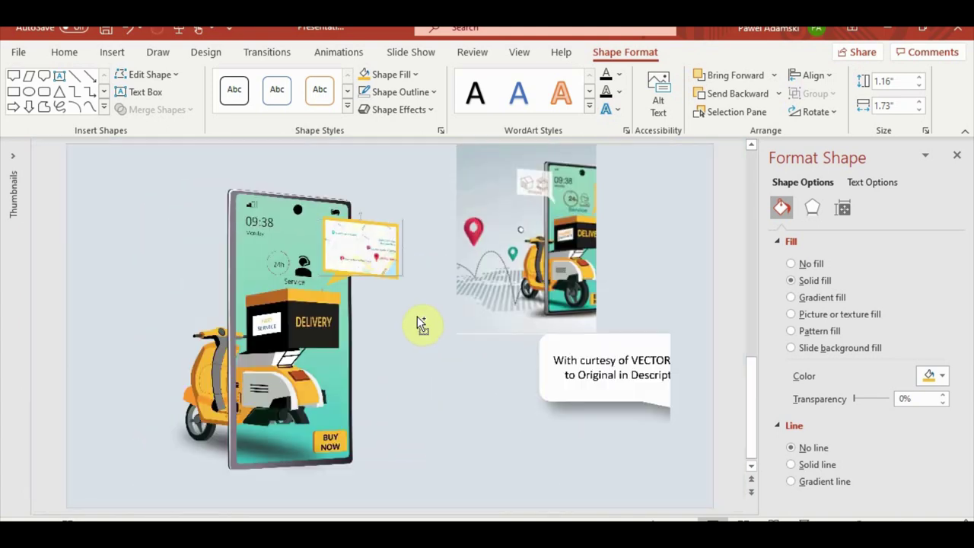
{"action": "left_click", "coordinate": [387, 258]}
{"action": "left_click", "coordinate": [459, 454]}
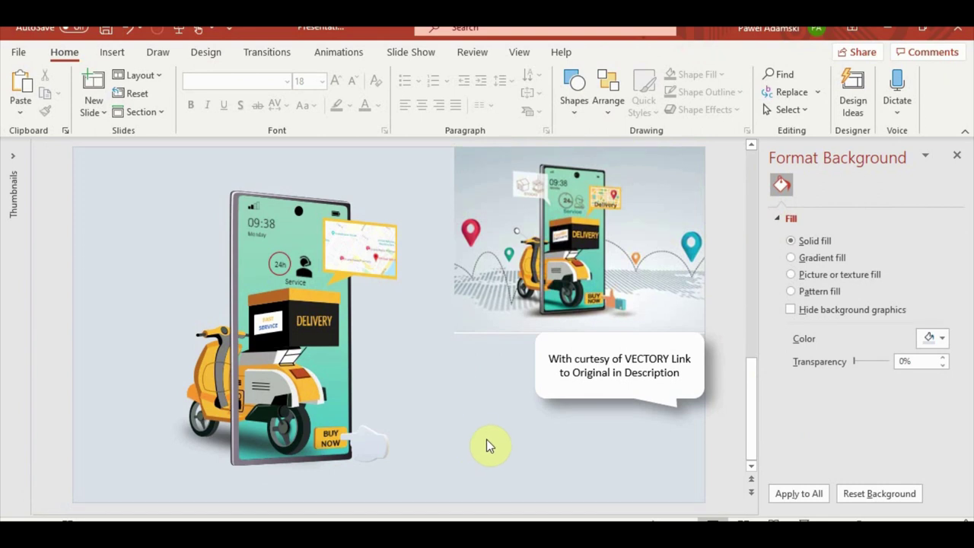
Step: Paste a copy of the yellow callout and place it beside the phone's top-left
{"action": "key", "text": "ctrl+v"}
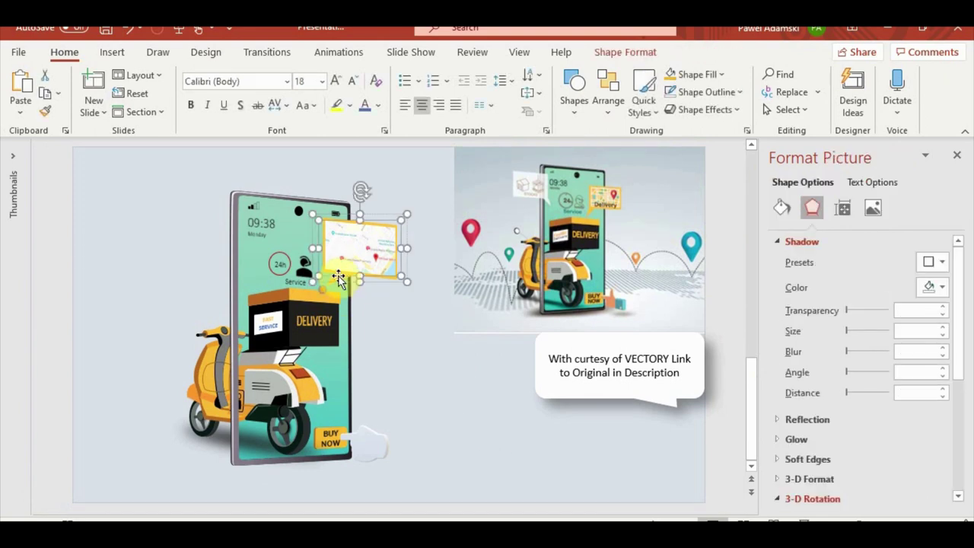
{"action": "left_click_drag", "start_coordinate": [364, 297], "coordinate": [238, 291]}
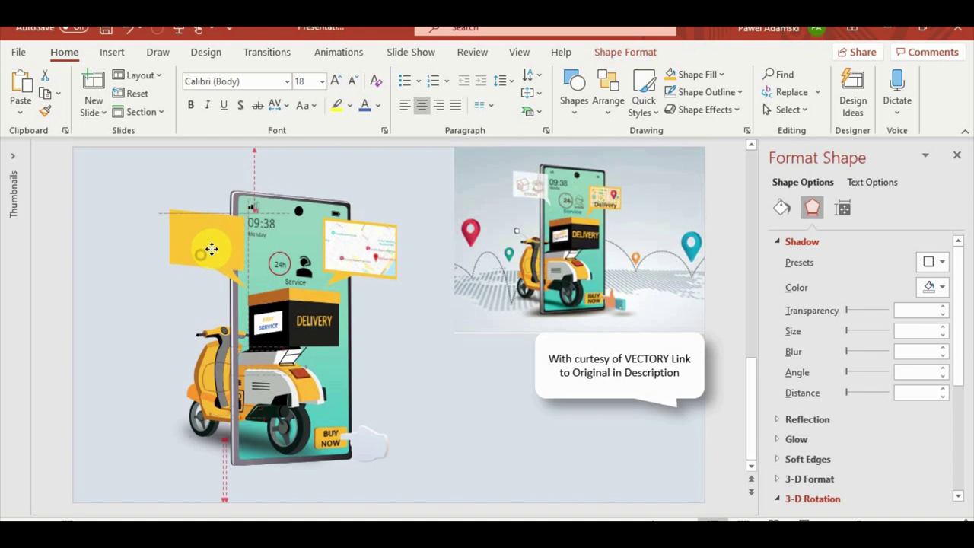
{"action": "left_click_drag", "start_coordinate": [239, 297], "coordinate": [214, 253]}
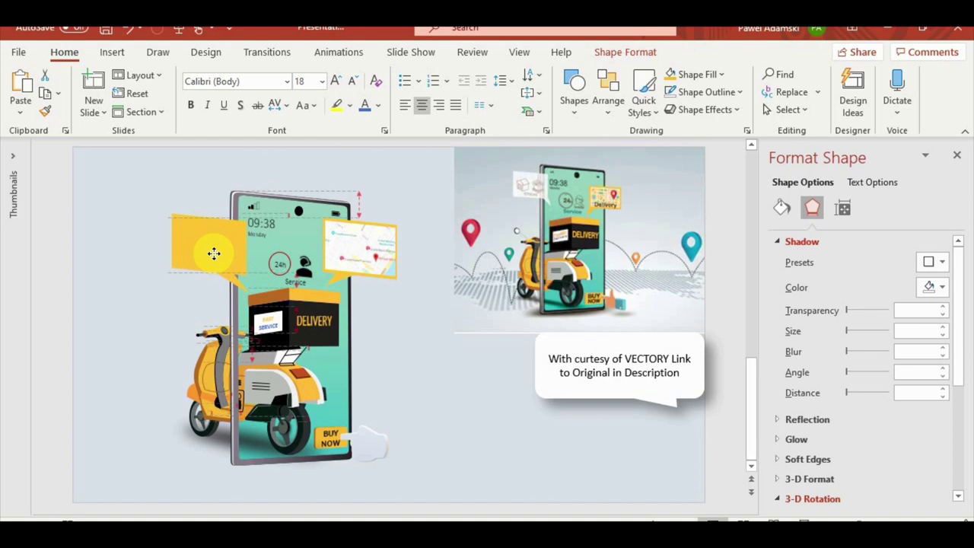
Step: Fill the copied callout with white at about 26% transparency
{"action": "left_click", "coordinate": [625, 52]}
{"action": "left_click", "coordinate": [388, 74]}
{"action": "left_click", "coordinate": [364, 112]}
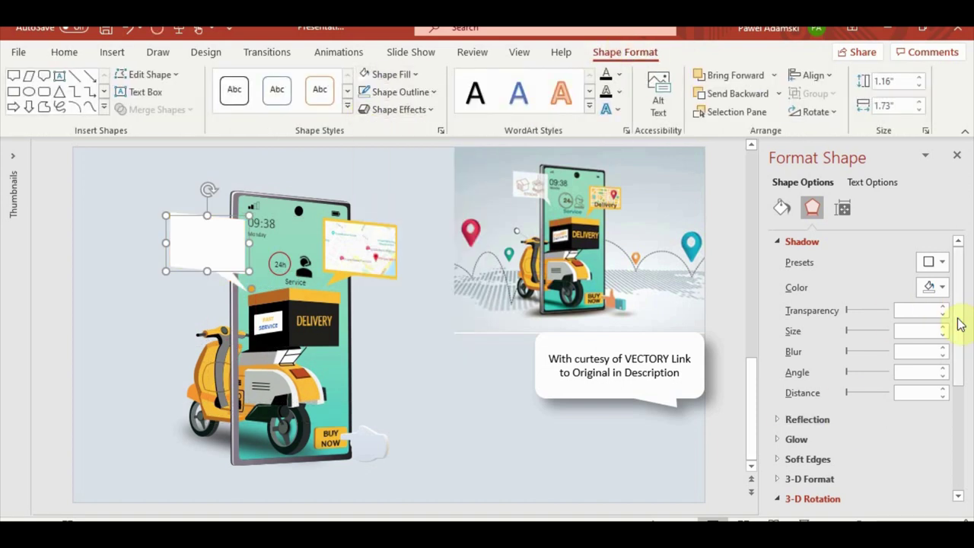
{"action": "left_click", "coordinate": [782, 208]}
{"action": "left_click_drag", "start_coordinate": [856, 398], "coordinate": [864, 400]}
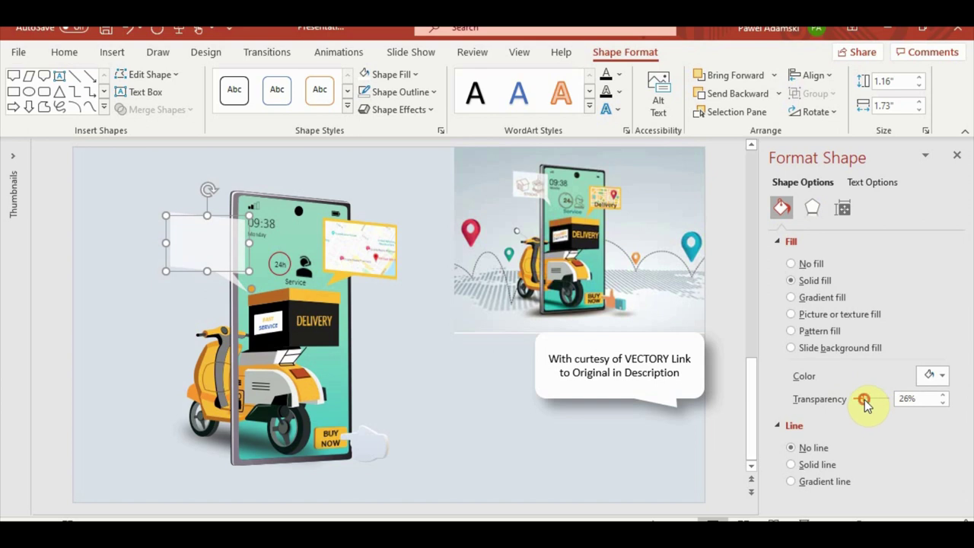
{"action": "left_click", "coordinate": [516, 439]}
{"action": "left_click", "coordinate": [215, 248]}
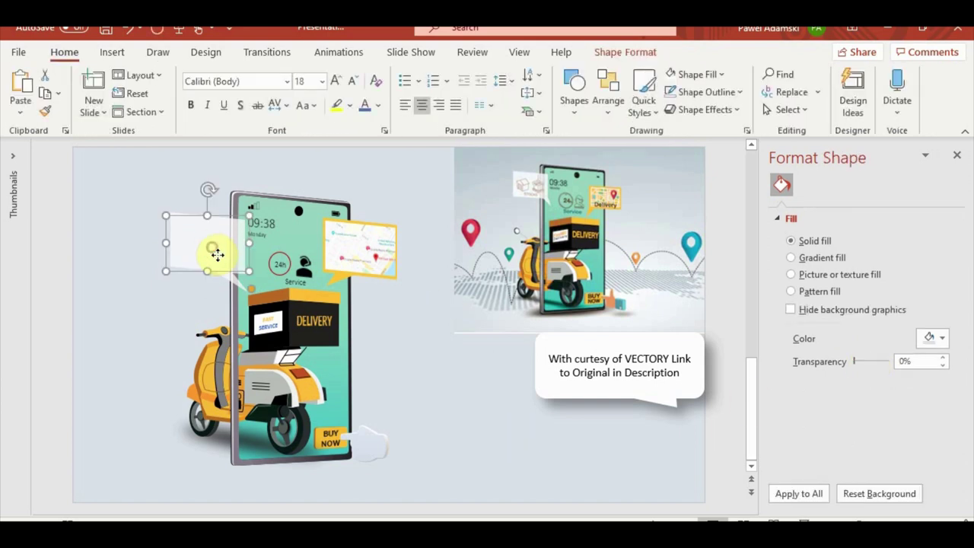
{"action": "left_click", "coordinate": [484, 419]}
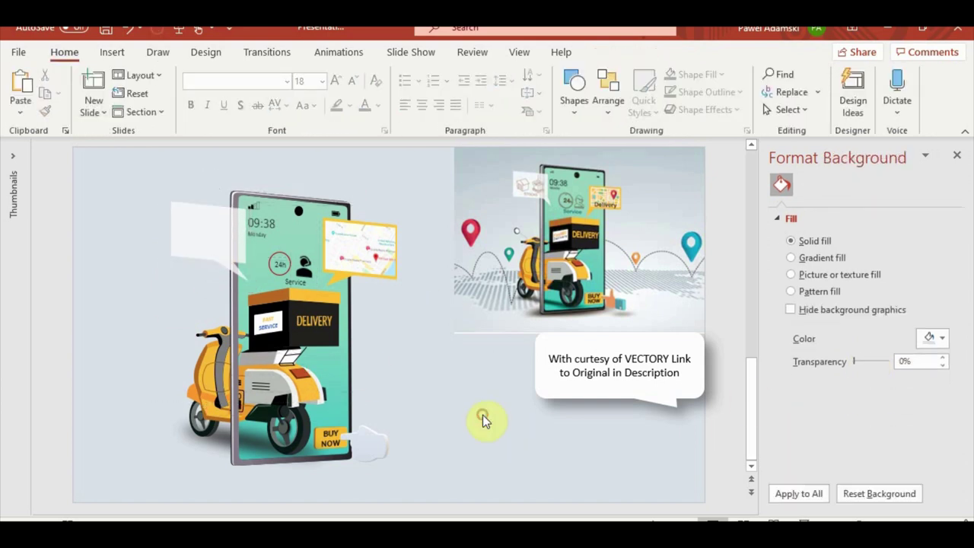
Step: Insert a box icon and a house icon from the icon library, searched as 'box' and 'home'
{"action": "left_click", "coordinate": [112, 52]}
{"action": "left_click", "coordinate": [278, 91]}
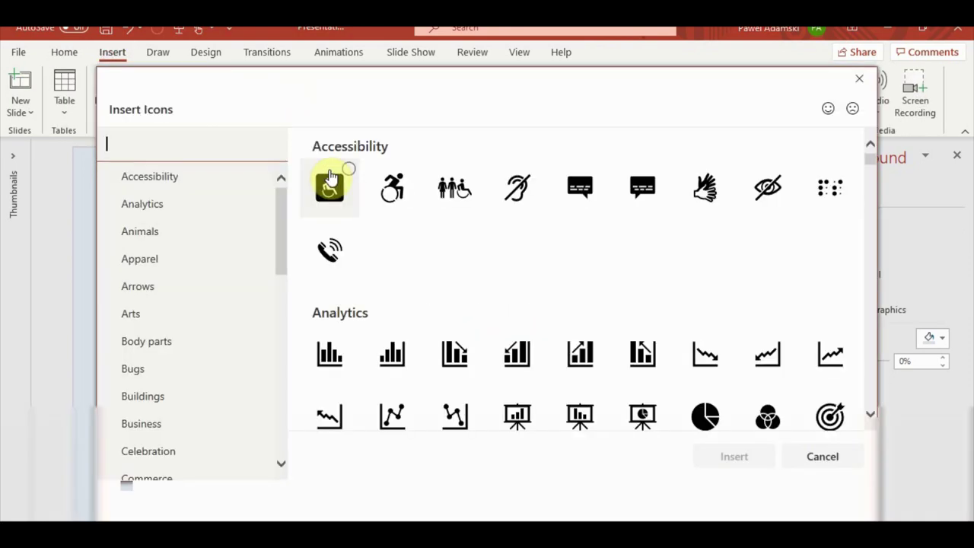
{"action": "scroll", "coordinate": [640, 301], "scroll_direction": "down", "scroll_amount": 3}
{"action": "scroll", "coordinate": [642, 305], "scroll_direction": "down", "scroll_amount": 2}
{"action": "scroll", "coordinate": [637, 312], "scroll_direction": "down", "scroll_amount": 2}
{"action": "scroll", "coordinate": [674, 320], "scroll_direction": "down", "scroll_amount": 5}
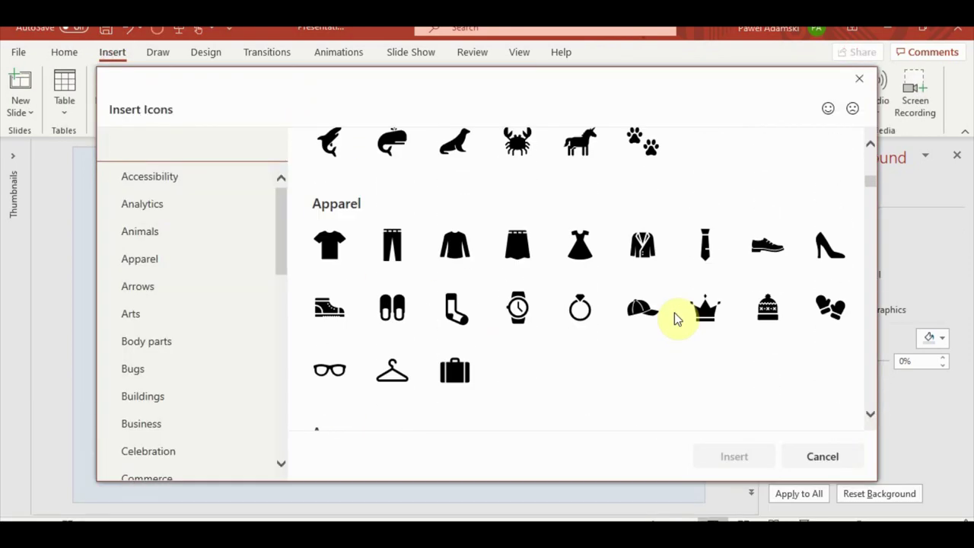
{"action": "scroll", "coordinate": [616, 253], "scroll_direction": "down", "scroll_amount": 5}
{"action": "left_click", "coordinate": [198, 153]}
{"action": "type", "text": "box"}
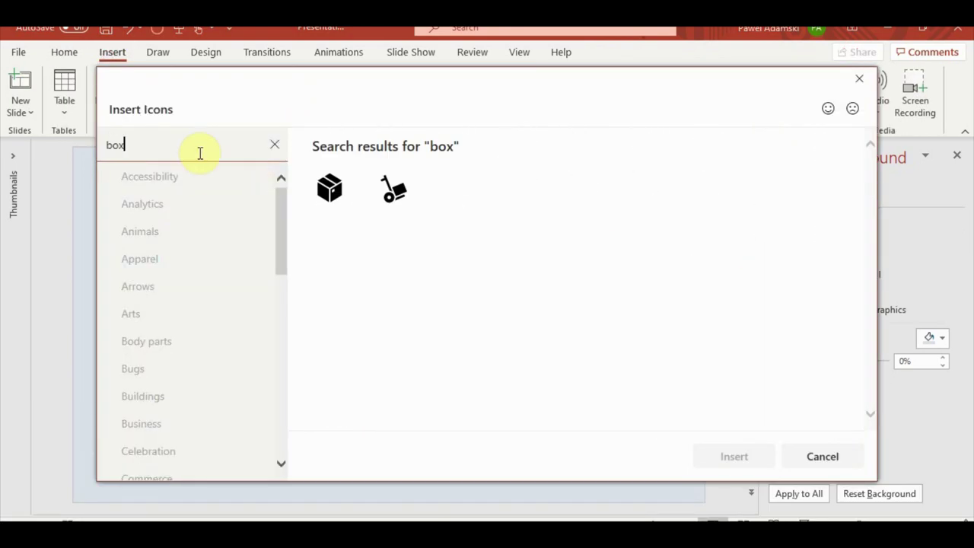
{"action": "left_click", "coordinate": [335, 188]}
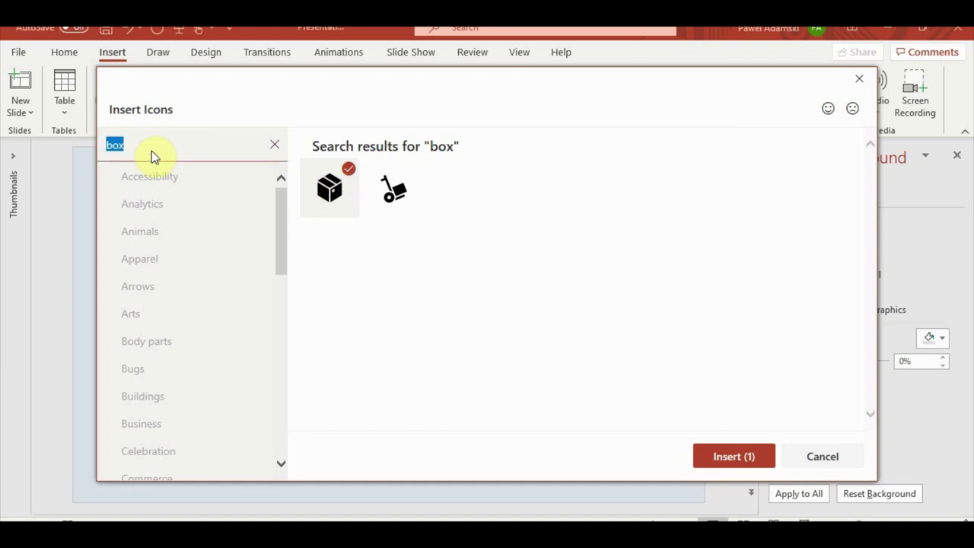
{"action": "type", "text": "home"}
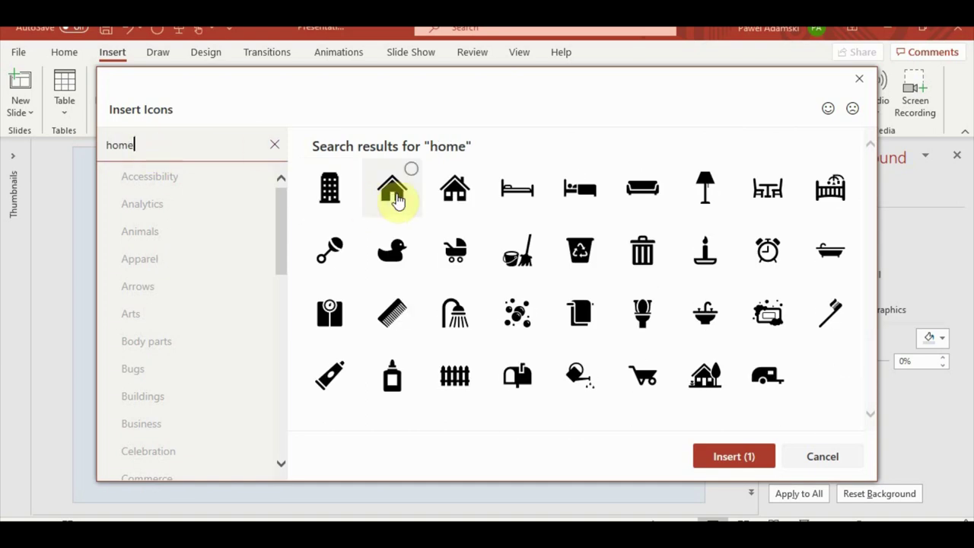
{"action": "left_click", "coordinate": [393, 194]}
{"action": "left_click", "coordinate": [734, 456]}
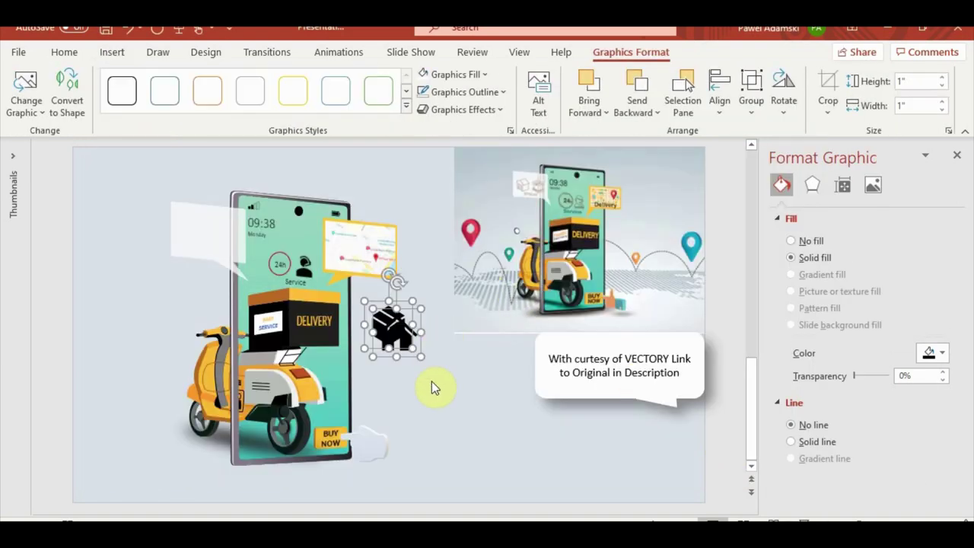
Step: Separate the house icon from the box and copy the box icon's formatting onto it
{"action": "left_click", "coordinate": [417, 367]}
{"action": "left_click_drag", "start_coordinate": [411, 352], "coordinate": [437, 379]}
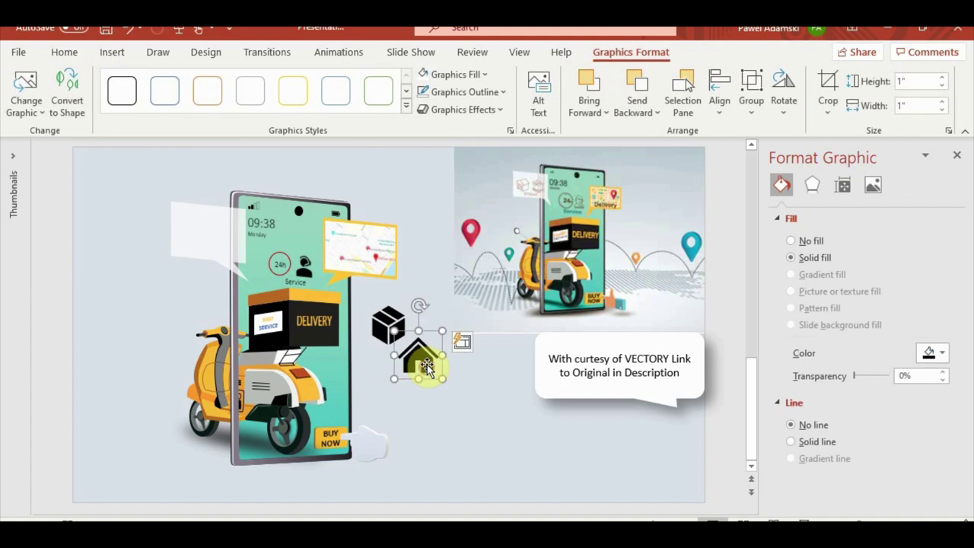
{"action": "left_click", "coordinate": [297, 275]}
{"action": "left_click", "coordinate": [297, 275]}
{"action": "left_click", "coordinate": [76, 95]}
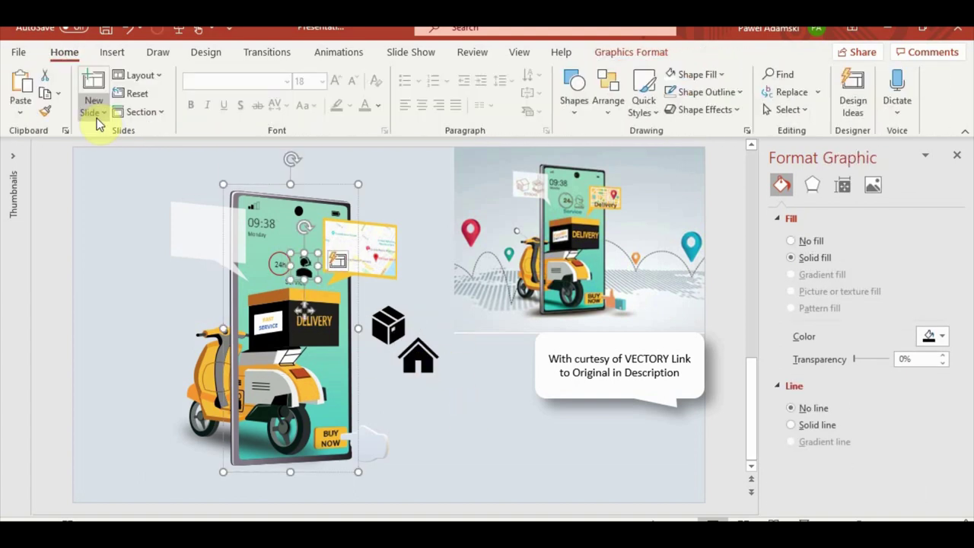
{"action": "left_click", "coordinate": [366, 326]}
{"action": "left_click", "coordinate": [428, 373]}
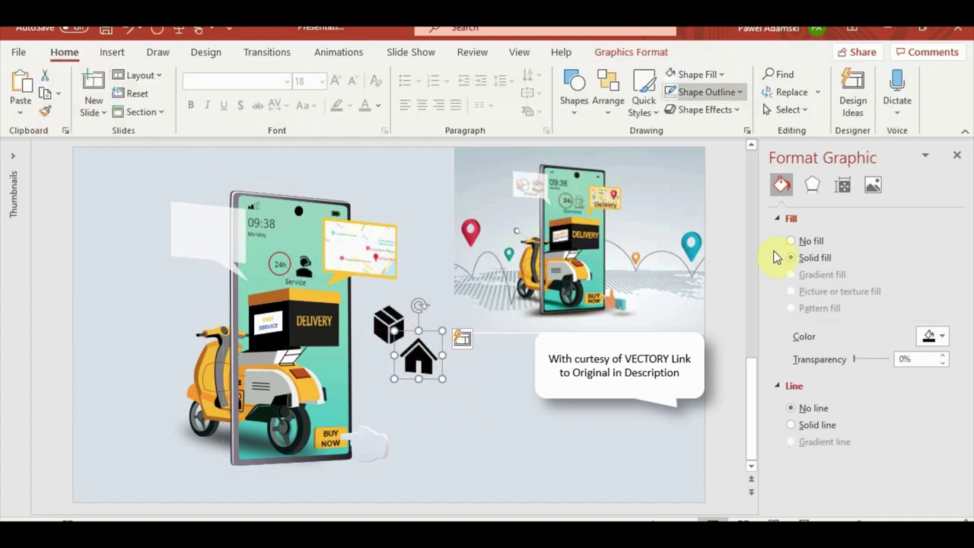
{"action": "left_click", "coordinate": [388, 324], "text": "shift"}
Step: Fade both icons, shrink them to about half size, and place them on the white callout
{"action": "left_click_drag", "start_coordinate": [857, 359], "coordinate": [877, 360]}
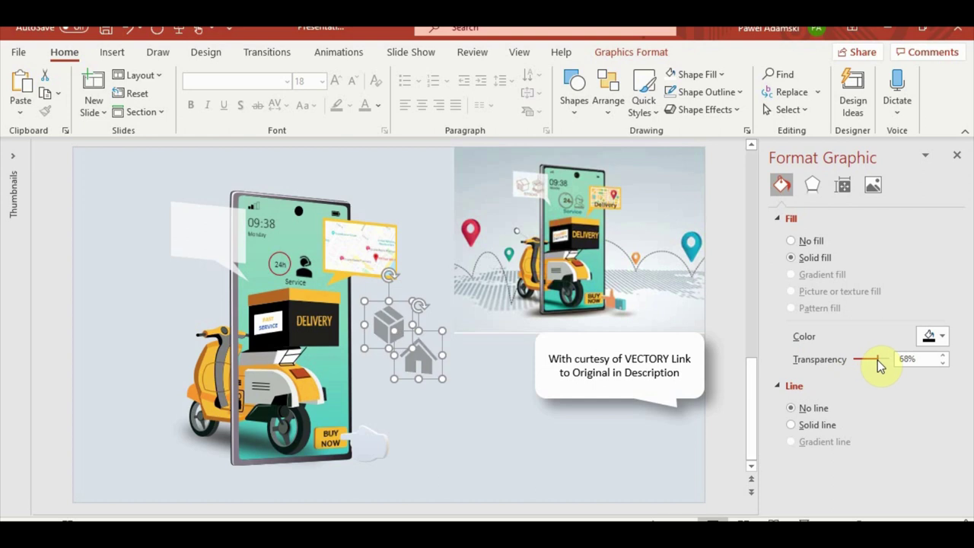
{"action": "left_click_drag", "start_coordinate": [417, 356], "coordinate": [227, 264]}
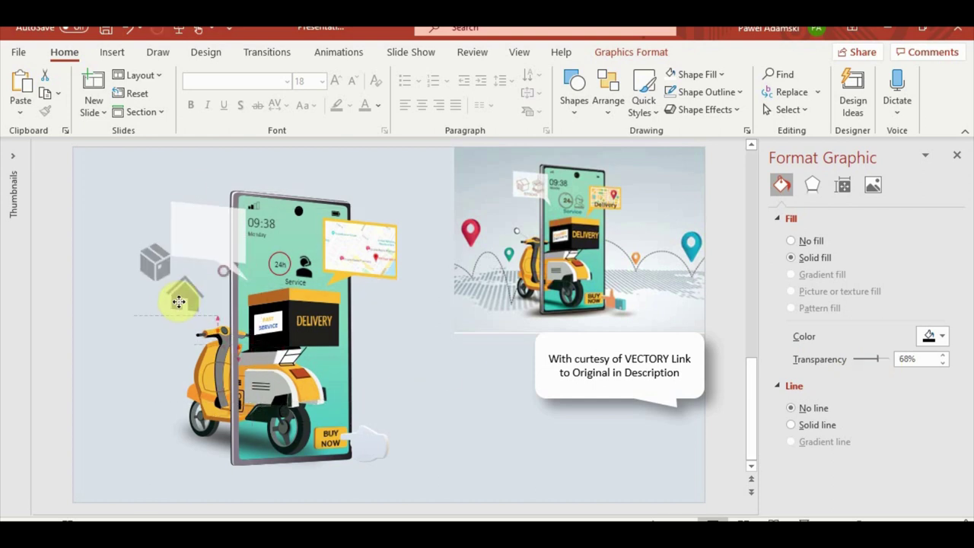
{"action": "left_click_drag", "start_coordinate": [199, 293], "coordinate": [171, 291]}
{"action": "left_click", "coordinate": [161, 295]}
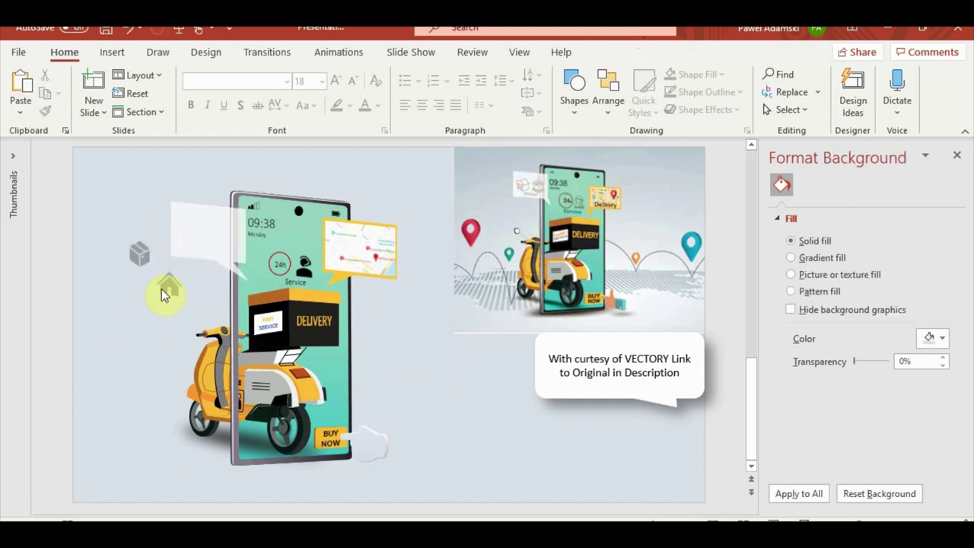
{"action": "left_click", "coordinate": [183, 254]}
{"action": "left_click_drag", "start_coordinate": [180, 242], "coordinate": [187, 233]}
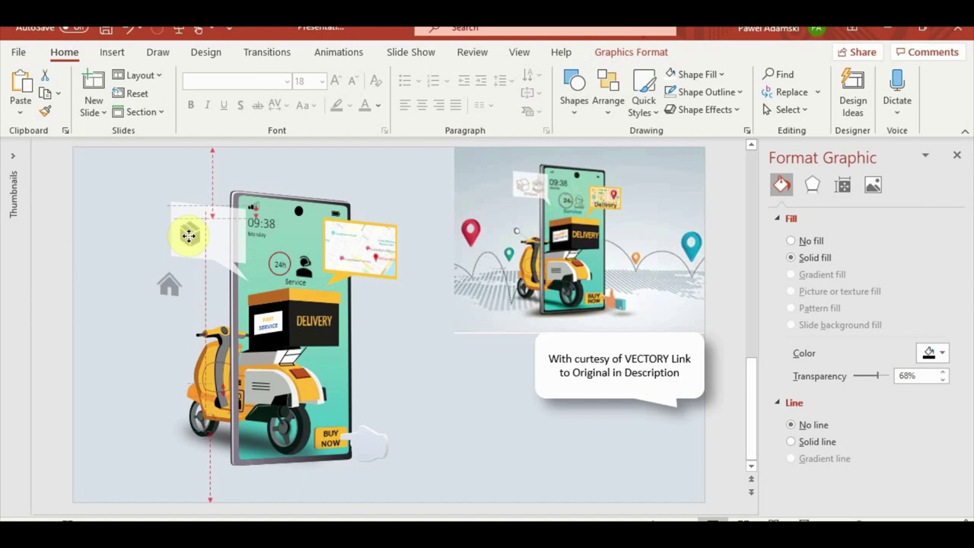
{"action": "left_click_drag", "start_coordinate": [169, 285], "coordinate": [221, 243]}
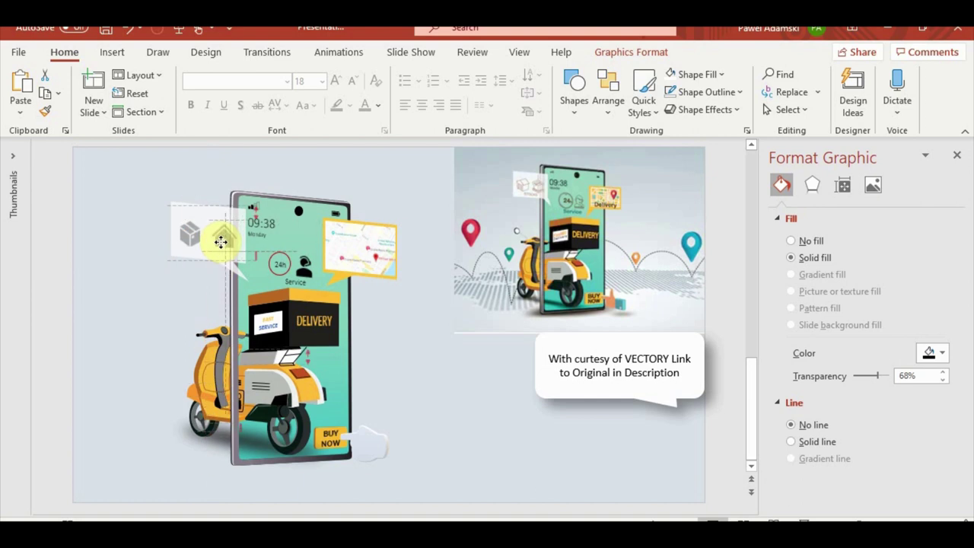
Step: Group the box and house icons, then ungroup them again
{"action": "left_click", "coordinate": [196, 218], "text": "shift"}
{"action": "key", "text": "ctrl+g"}
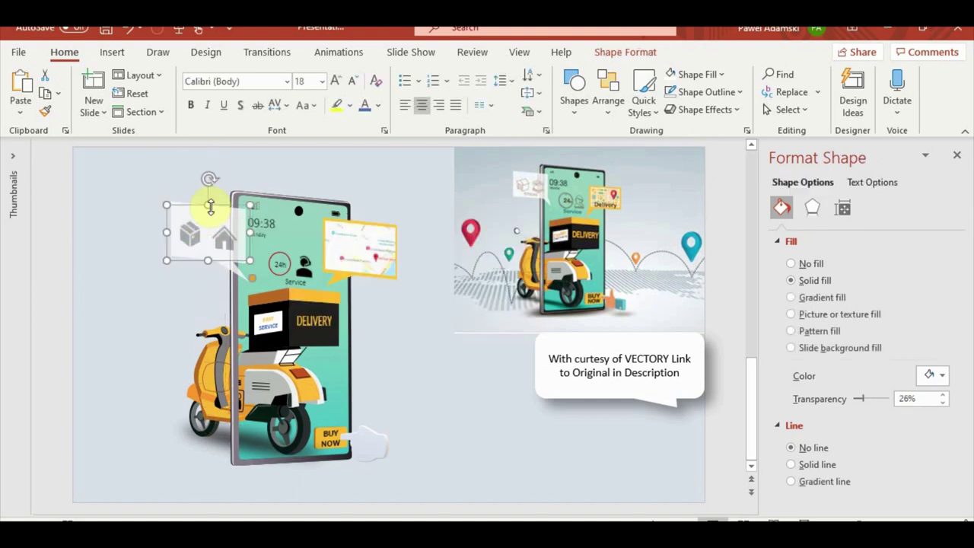
{"action": "left_click", "coordinate": [207, 257]}
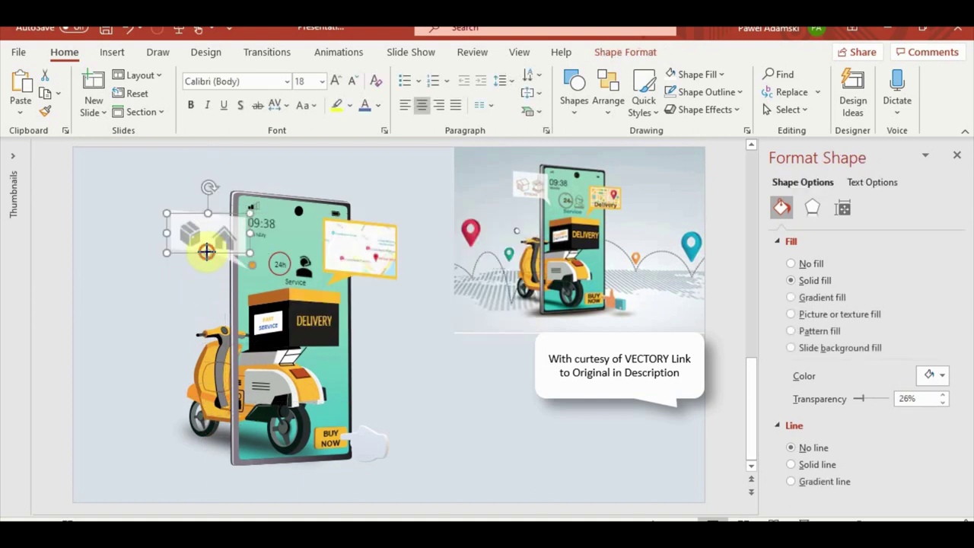
{"action": "key", "text": "ctrl+shift+g"}
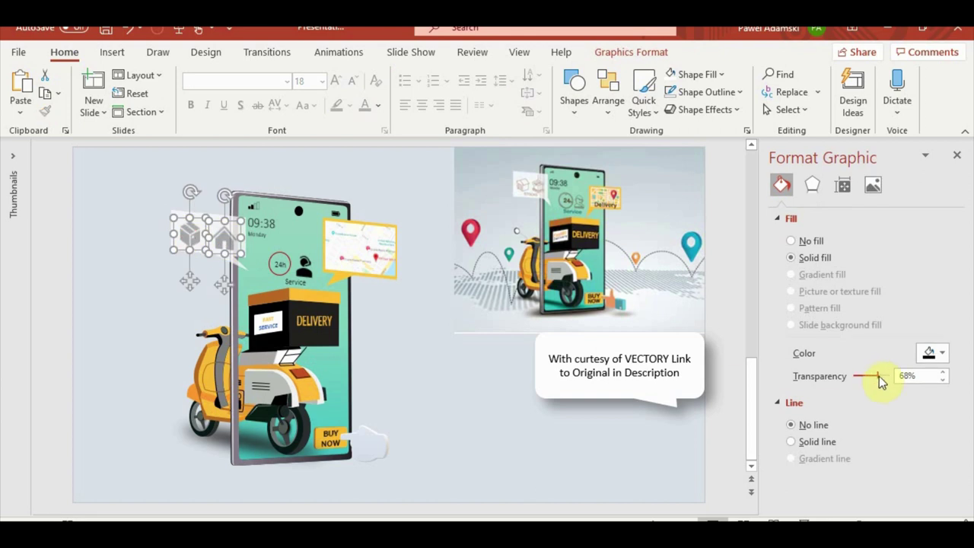
{"action": "left_click", "coordinate": [234, 237]}
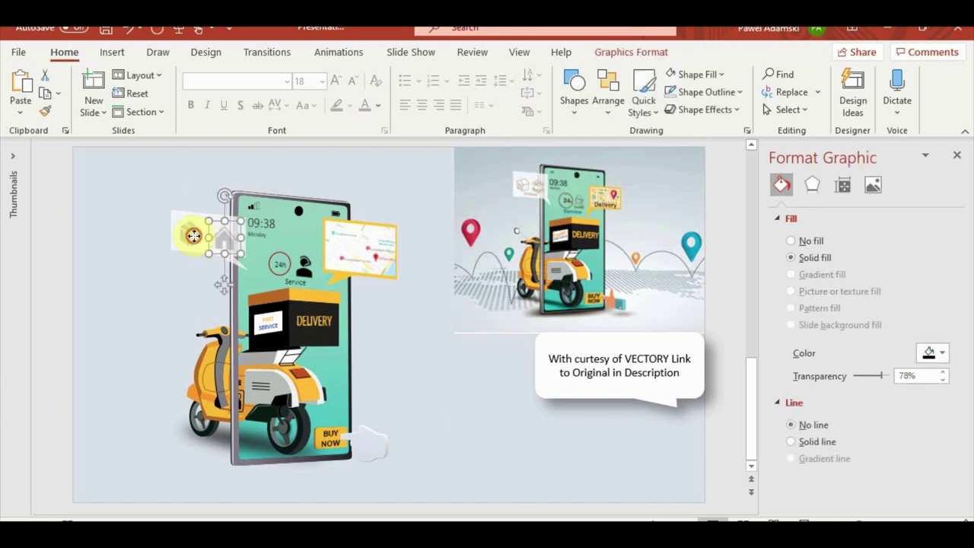
Step: Select the box and house icons together with the callout rectangle, then view the full slide
{"action": "scroll", "coordinate": [320, 365], "scroll_direction": "up", "scroll_amount": 5}
{"action": "left_click", "coordinate": [450, 342], "text": "shift"}
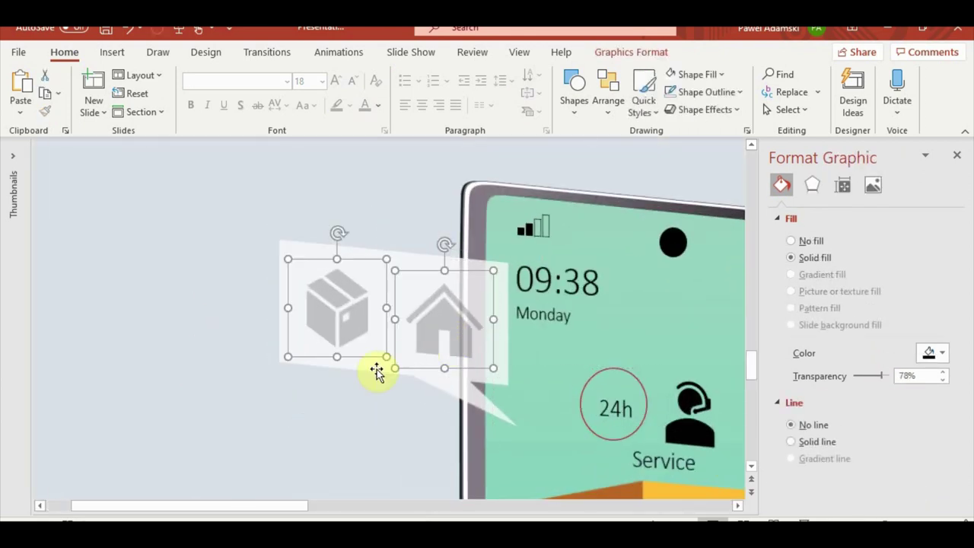
{"action": "left_click", "coordinate": [304, 406]}
{"action": "left_click", "coordinate": [427, 358]}
{"action": "left_click", "coordinate": [446, 333], "text": "shift"}
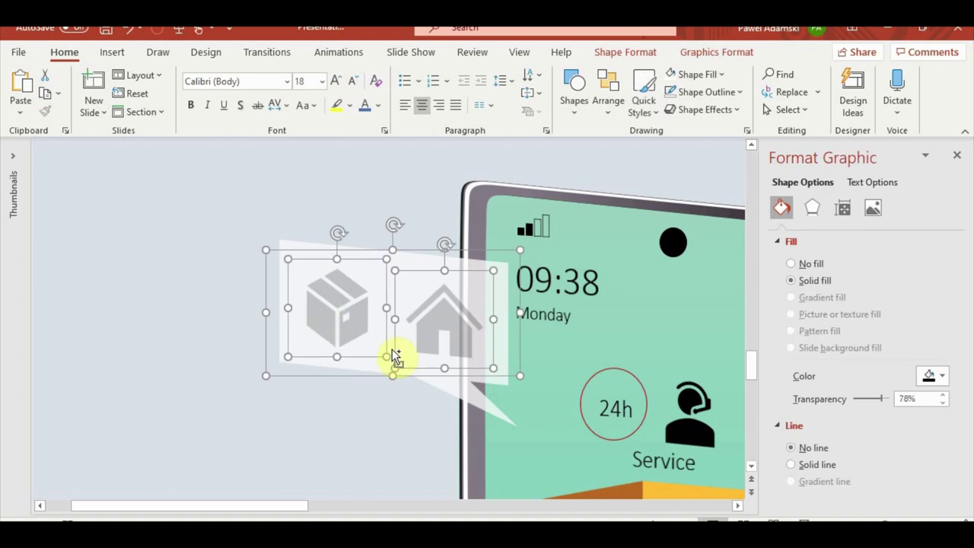
{"action": "scroll", "coordinate": [396, 366], "scroll_direction": "down", "scroll_amount": 3}
{"action": "scroll", "coordinate": [426, 388], "scroll_direction": "down", "scroll_amount": 2}
{"action": "left_click", "coordinate": [466, 447]}
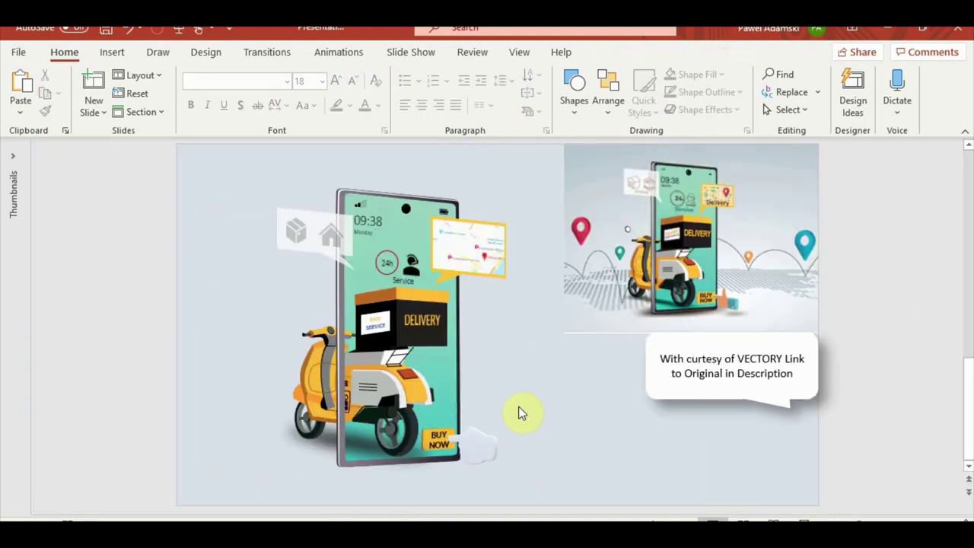
Step: Select both scooter wheel groups
{"action": "left_click", "coordinate": [409, 439]}
{"action": "scroll", "coordinate": [409, 439], "scroll_direction": "up", "scroll_amount": 3}
{"action": "scroll", "coordinate": [413, 446], "scroll_direction": "up", "scroll_amount": 1}
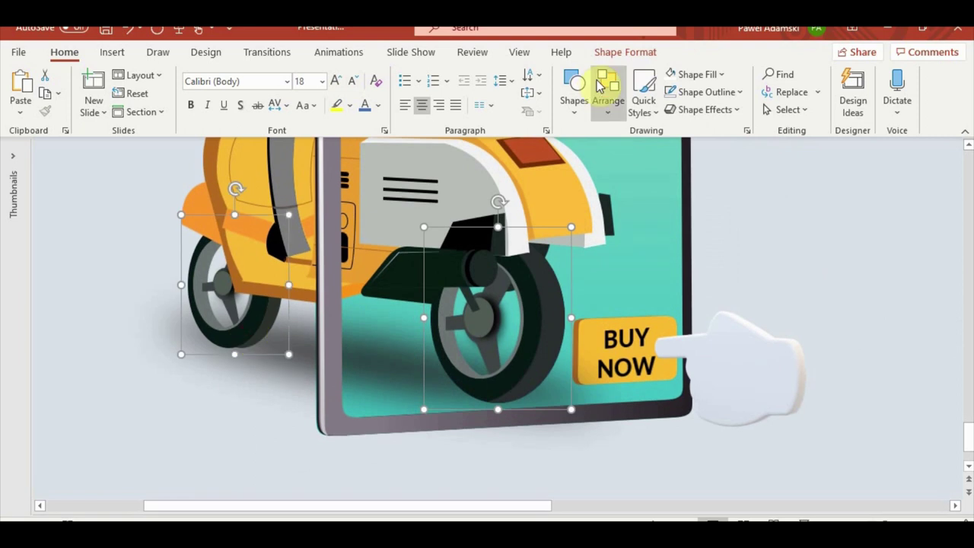
{"action": "left_click", "coordinate": [625, 52]}
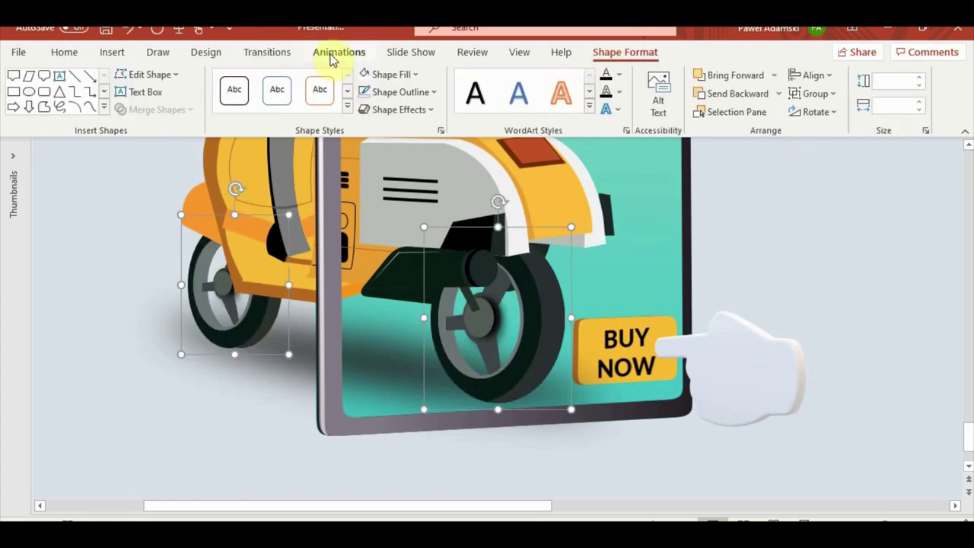
{"action": "left_click", "coordinate": [464, 299]}
{"action": "left_click", "coordinate": [463, 298]}
{"action": "left_click", "coordinate": [260, 357]}
{"action": "left_click", "coordinate": [526, 292]}
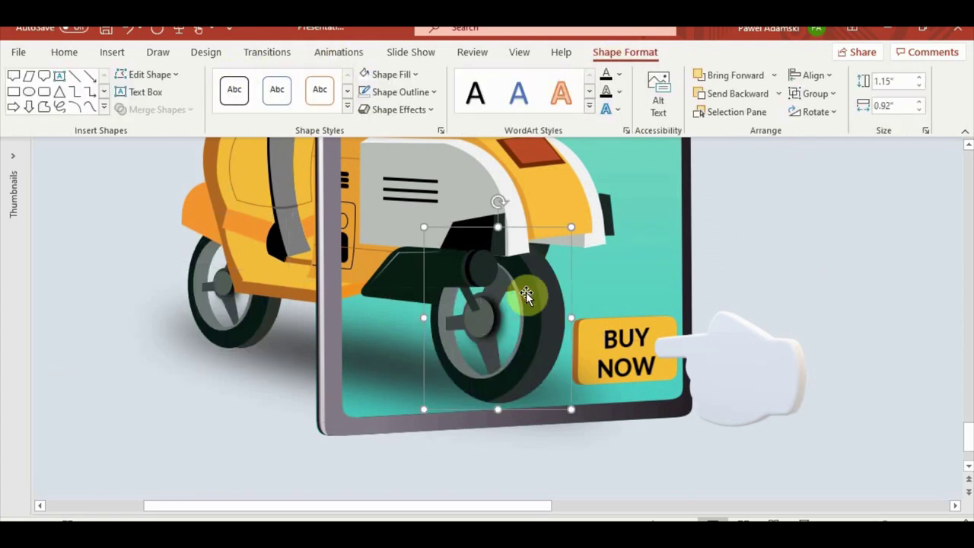
Step: Give the wheels a Fly In entrance from the top
{"action": "left_click", "coordinate": [338, 52]}
{"action": "left_click", "coordinate": [272, 92]}
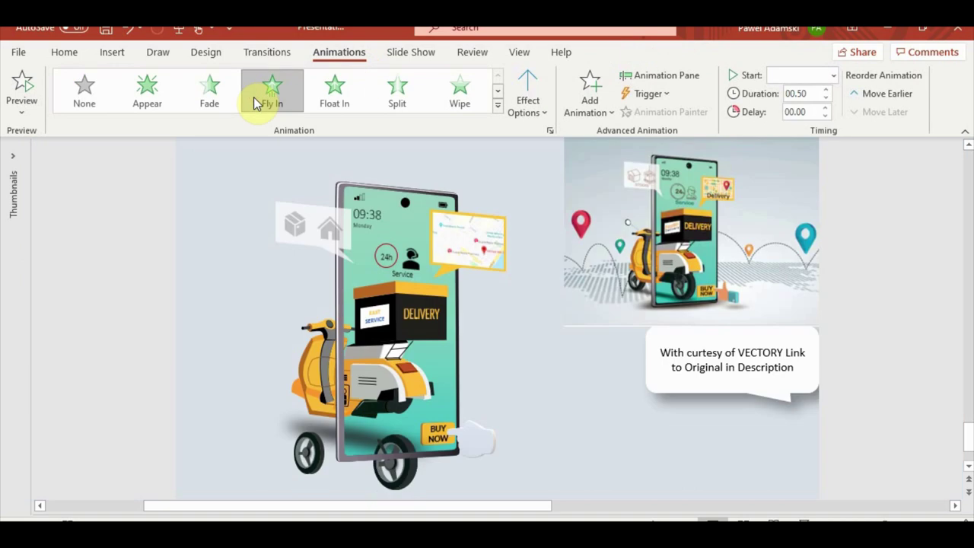
{"action": "left_click", "coordinate": [532, 103]}
{"action": "left_click", "coordinate": [573, 311]}
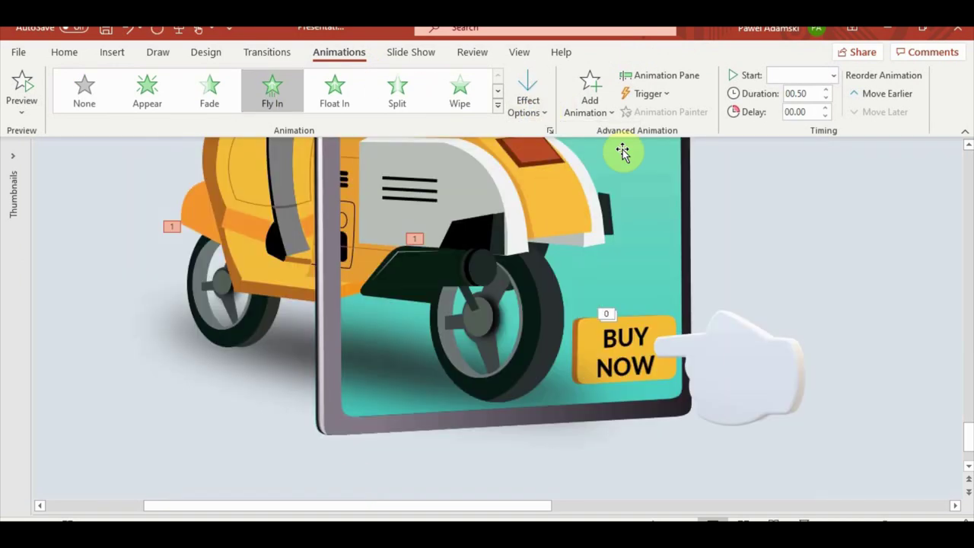
Step: Move the wheel animations to the top of the Animation Pane, starting With Previous
{"action": "left_click", "coordinate": [661, 76]}
{"action": "left_click_drag", "start_coordinate": [785, 238], "coordinate": [775, 198]}
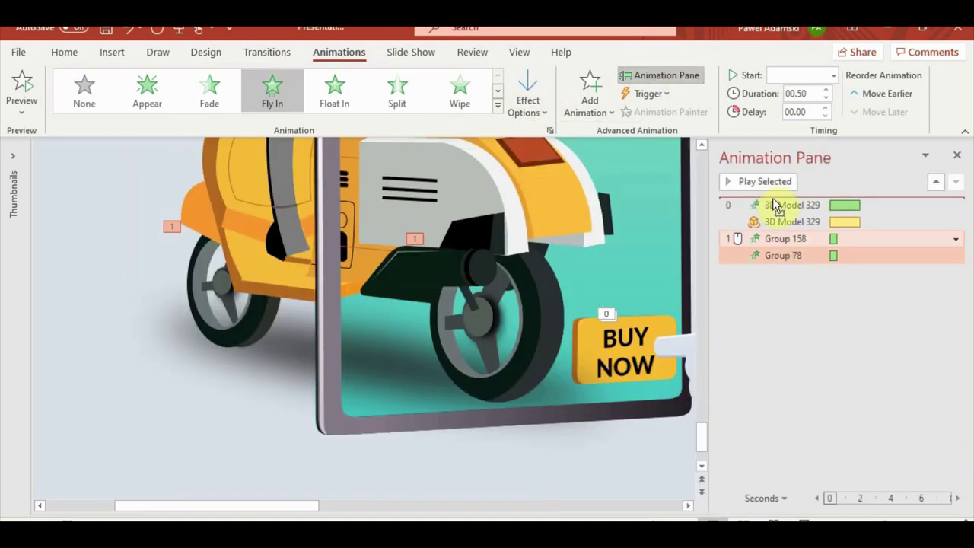
{"action": "left_click", "coordinate": [834, 75]}
{"action": "left_click", "coordinate": [823, 115]}
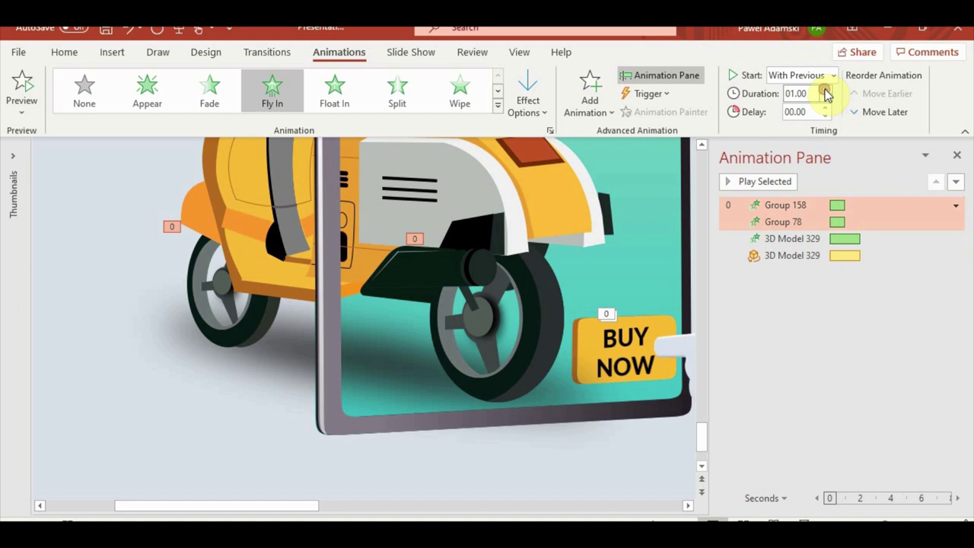
{"action": "left_click", "coordinate": [792, 238]}
{"action": "left_click", "coordinate": [791, 255], "text": "shift"}
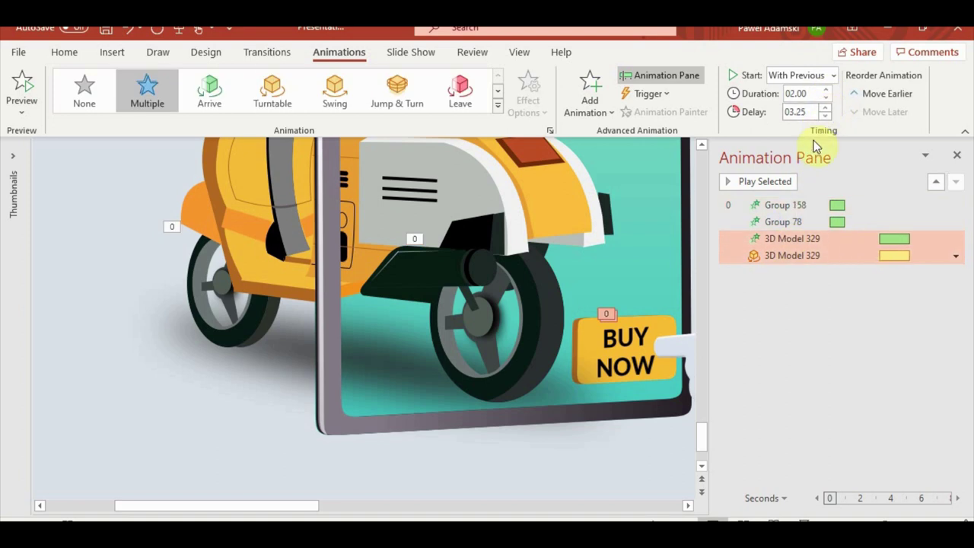
Step: Review the wheels' Fly In effect settings and preview the slide show
{"action": "left_click", "coordinate": [785, 205]}
{"action": "left_click", "coordinate": [788, 222], "text": "shift"}
{"action": "right_click", "coordinate": [811, 225]}
{"action": "left_click", "coordinate": [853, 292]}
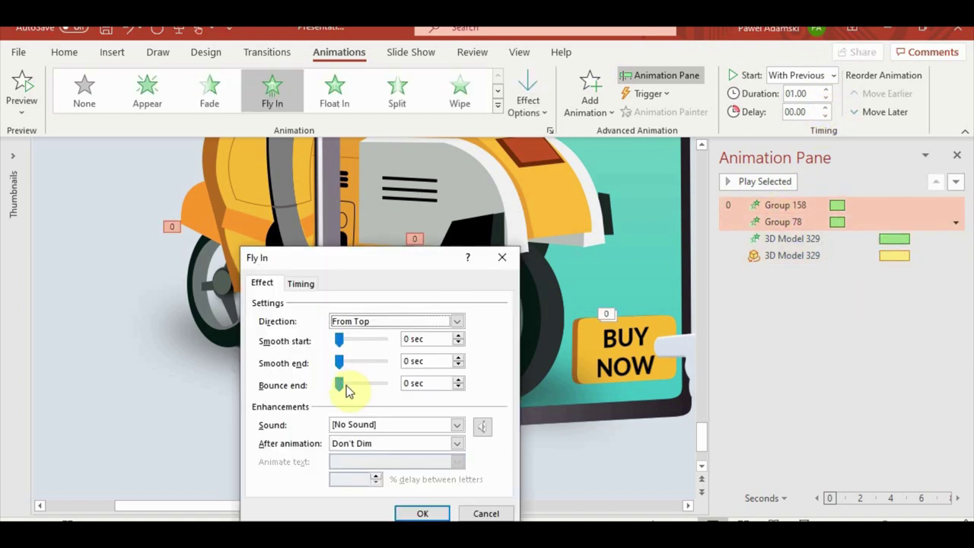
{"action": "left_click", "coordinate": [415, 514]}
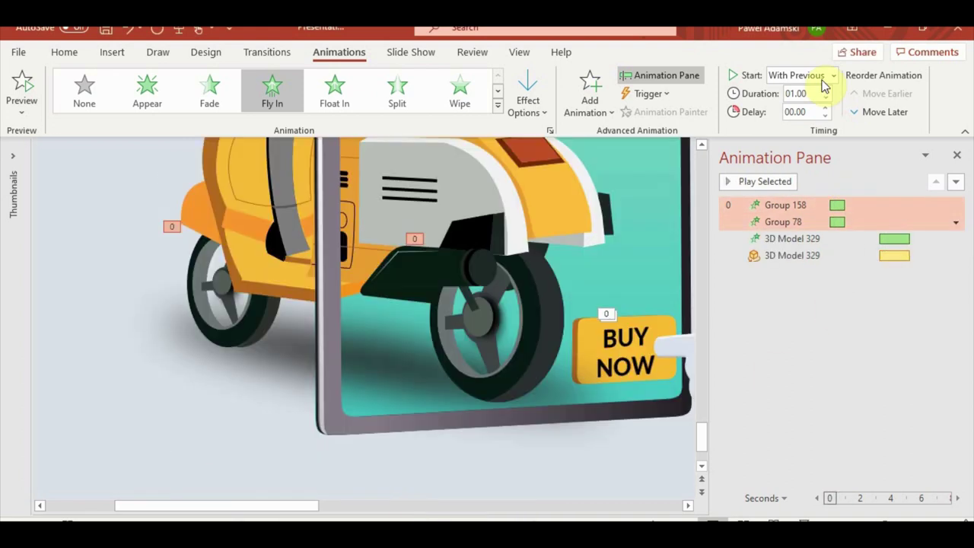
{"action": "left_click", "coordinate": [802, 519]}
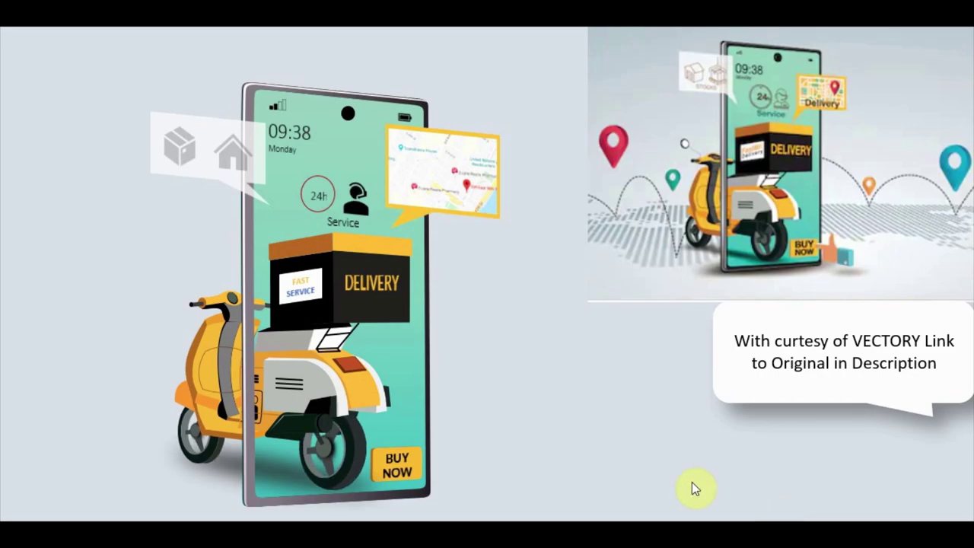
{"action": "key", "text": "Escape"}
Step: Set the wheel animations' duration to 01.25 seconds and preview them
{"action": "left_click", "coordinate": [955, 204]}
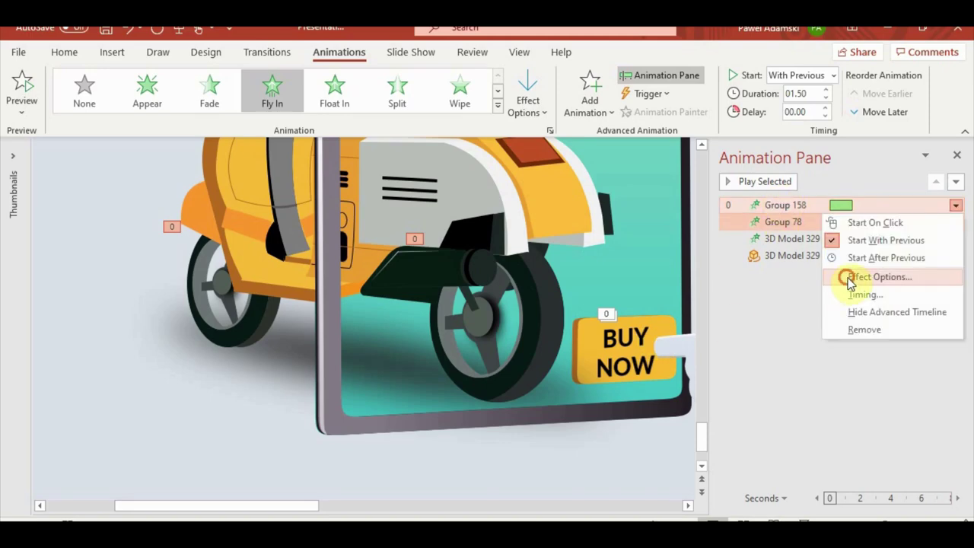
{"action": "left_click", "coordinate": [845, 276]}
{"action": "left_click", "coordinate": [419, 512]}
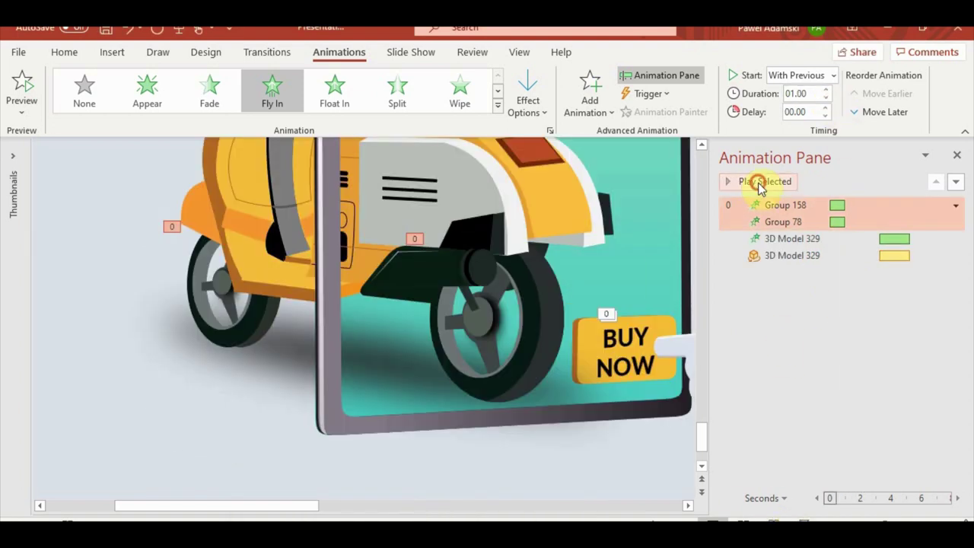
{"action": "left_click", "coordinate": [759, 183]}
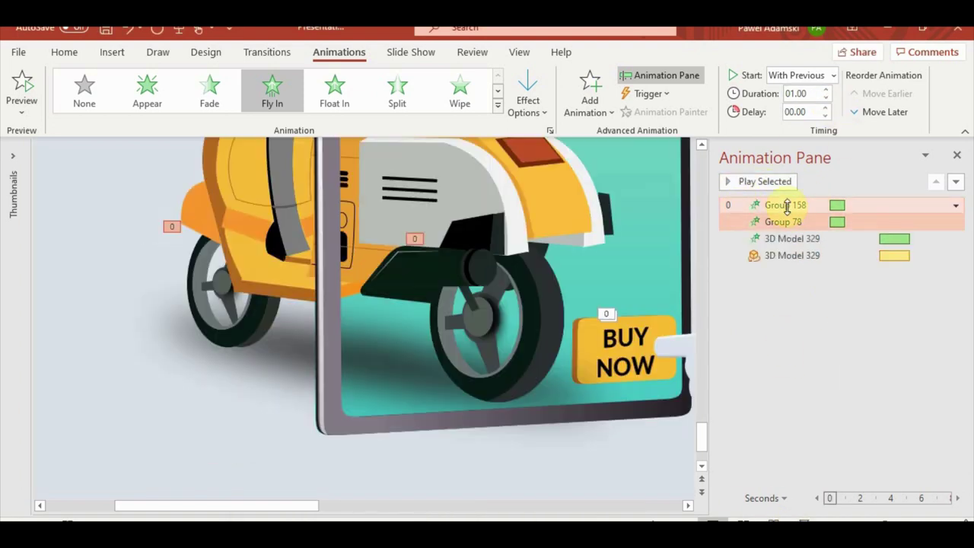
{"action": "left_click", "coordinate": [827, 89]}
{"action": "left_click", "coordinate": [750, 181]}
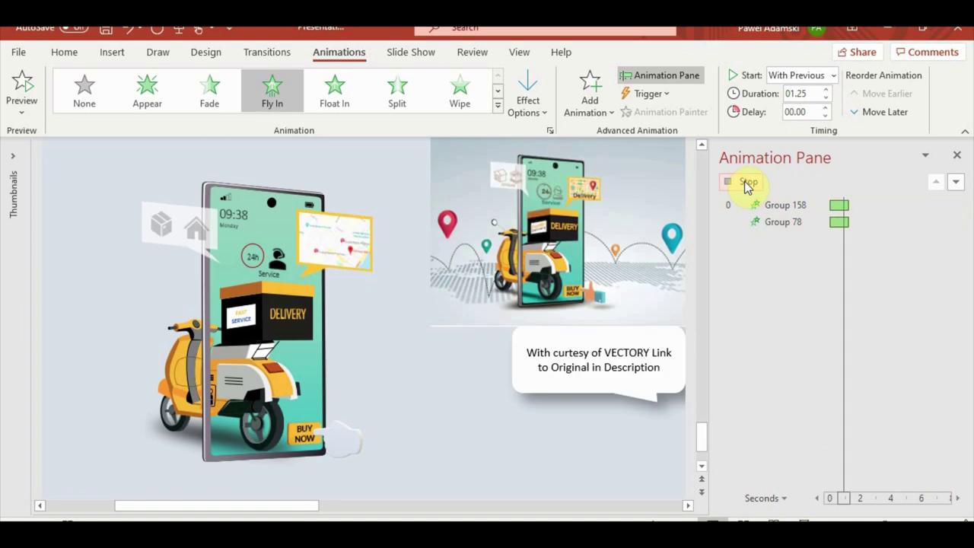
{"action": "left_click", "coordinate": [420, 301]}
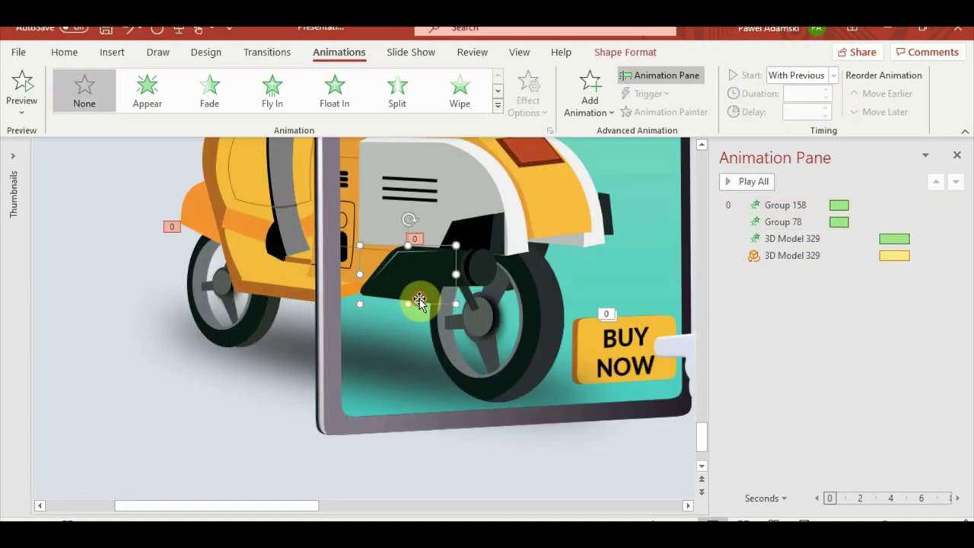
Step: Copy the front wheel group's Fly In onto the dark fender shape and another scooter group
{"action": "left_click", "coordinate": [541, 307]}
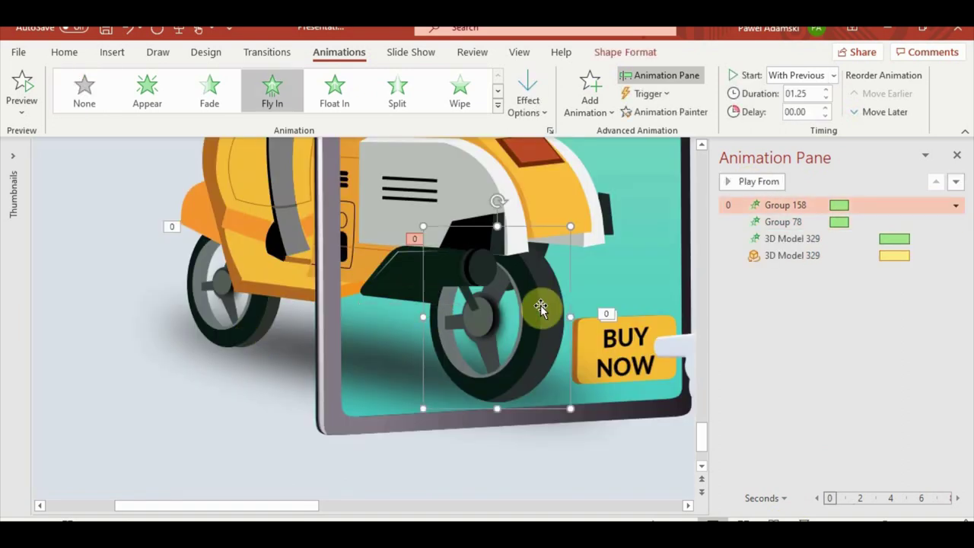
{"action": "left_click", "coordinate": [674, 112]}
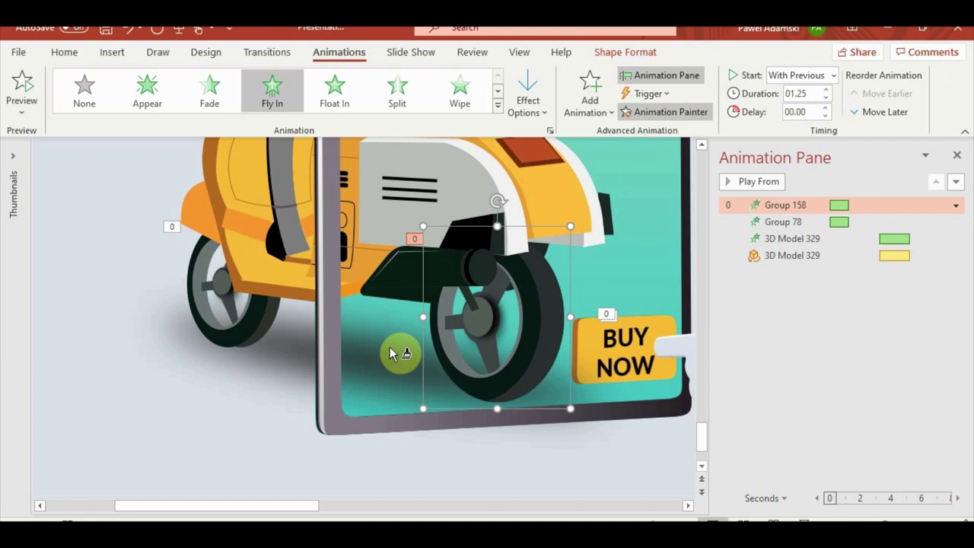
{"action": "left_click", "coordinate": [411, 303]}
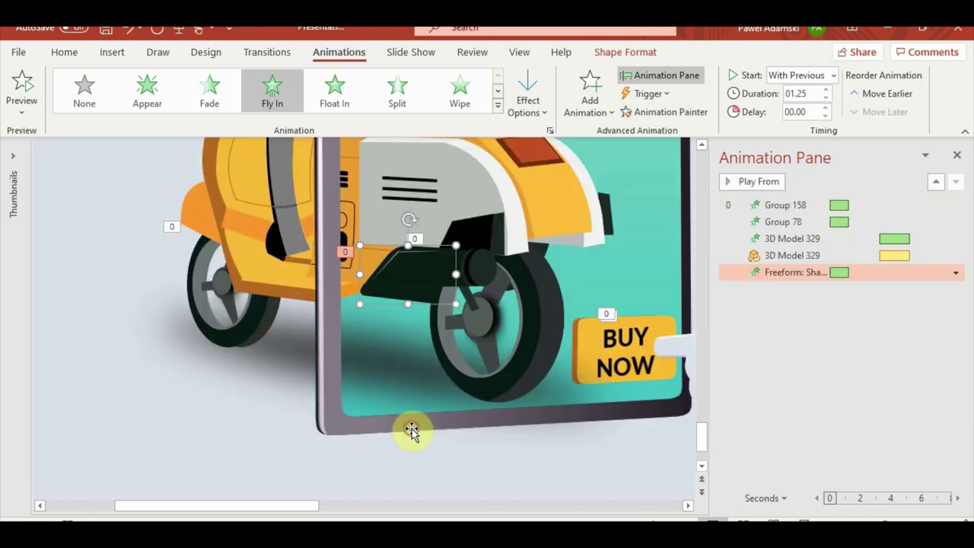
{"action": "left_click", "coordinate": [543, 248]}
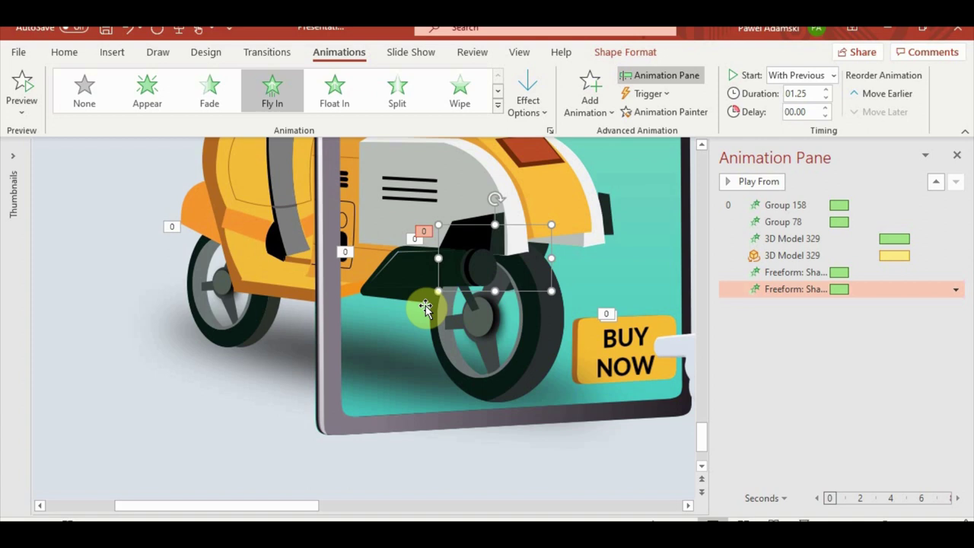
{"action": "left_click", "coordinate": [425, 307]}
{"action": "left_click", "coordinate": [526, 285]}
{"action": "left_click", "coordinate": [453, 272]}
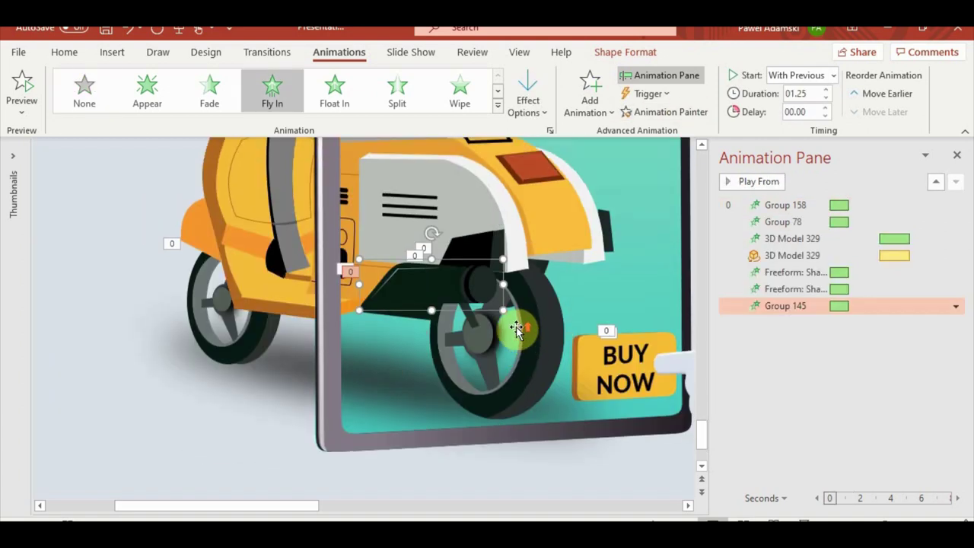
Step: Copy an existing part's Fly In entrance onto the scooter body group with Animation Painter
{"action": "scroll", "coordinate": [526, 335], "scroll_direction": "up", "scroll_amount": 2}
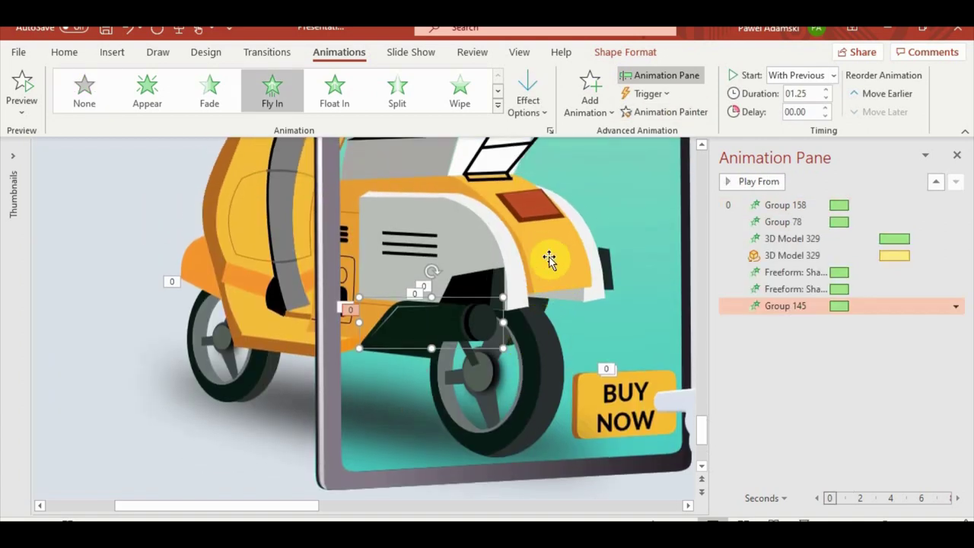
{"action": "left_click", "coordinate": [430, 198]}
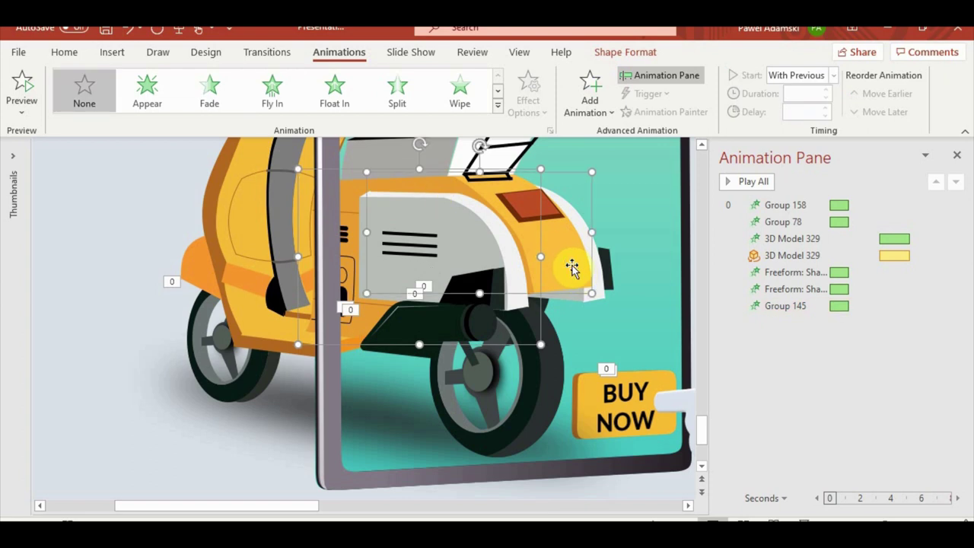
{"action": "left_click", "coordinate": [572, 265]}
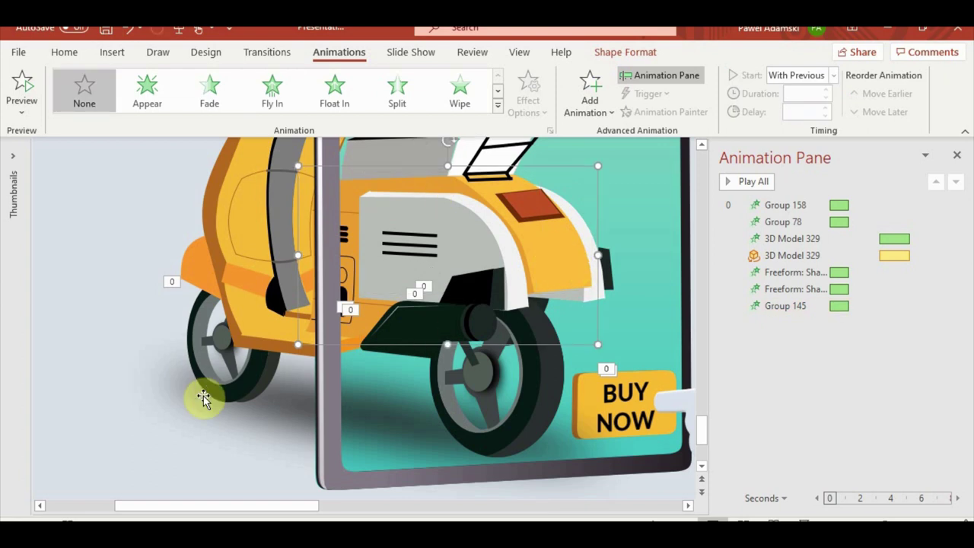
{"action": "left_click", "coordinate": [252, 413]}
{"action": "left_click", "coordinate": [435, 337]}
{"action": "left_click", "coordinate": [670, 112]}
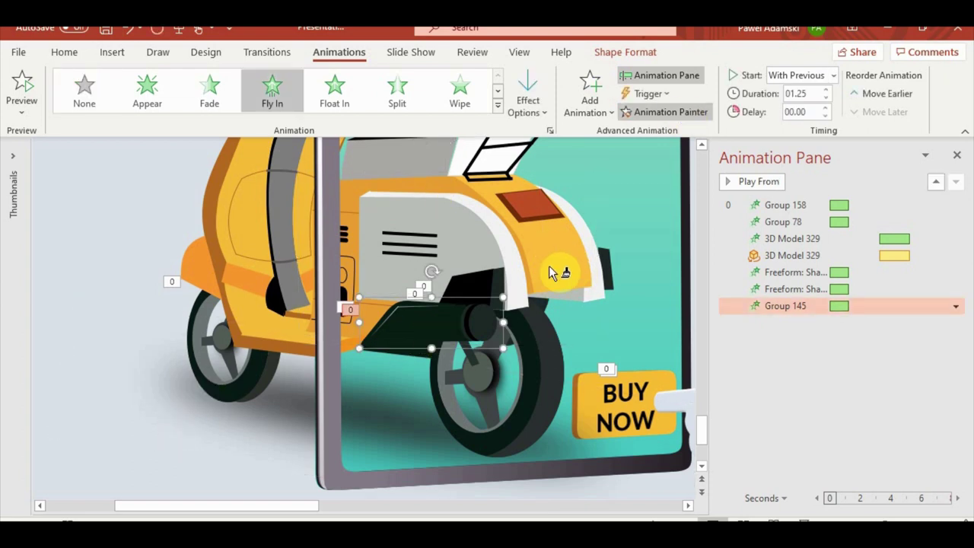
{"action": "left_click", "coordinate": [553, 274]}
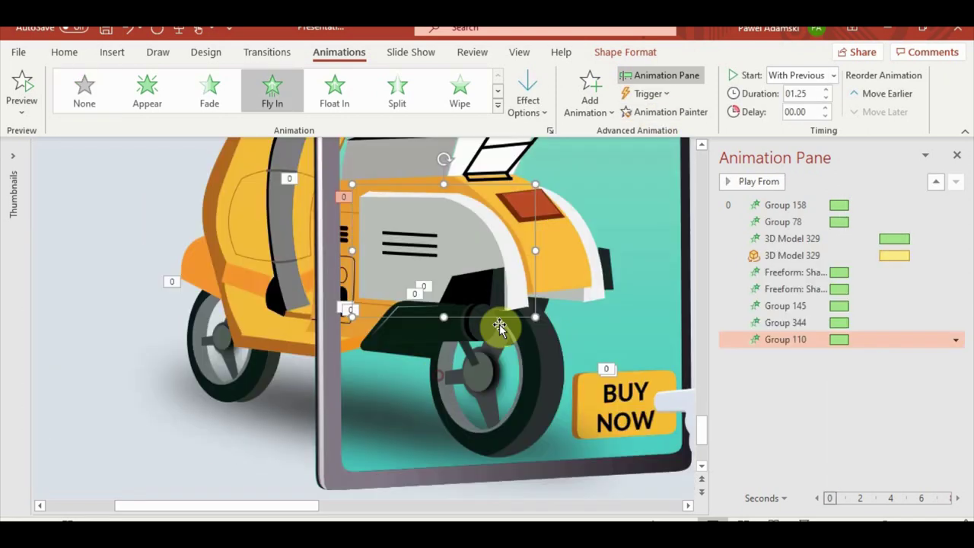
Step: Paint the Fly In entrance onto Group 118, Group 147 and the small black rear freeform
{"action": "left_click", "coordinate": [670, 112]}
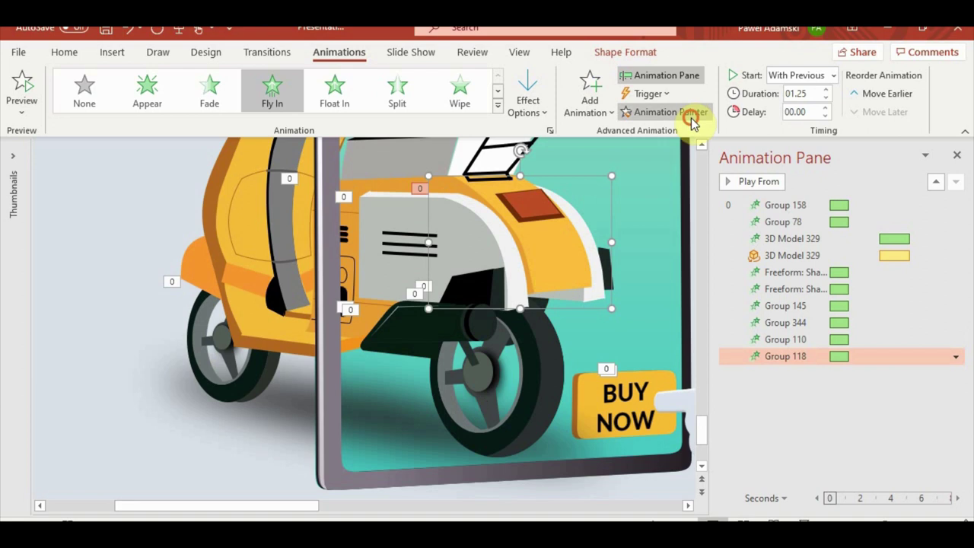
{"action": "left_click", "coordinate": [687, 114]}
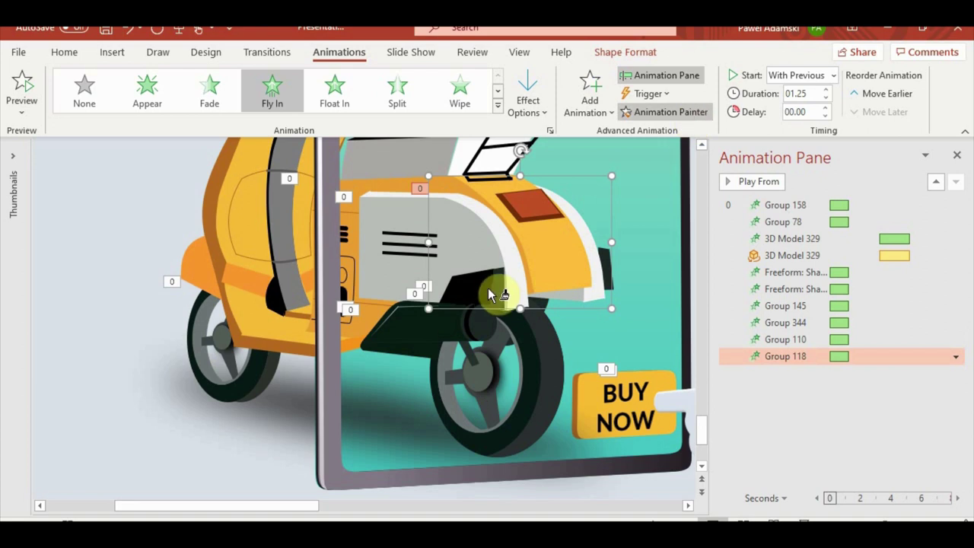
{"action": "left_click", "coordinate": [488, 290]}
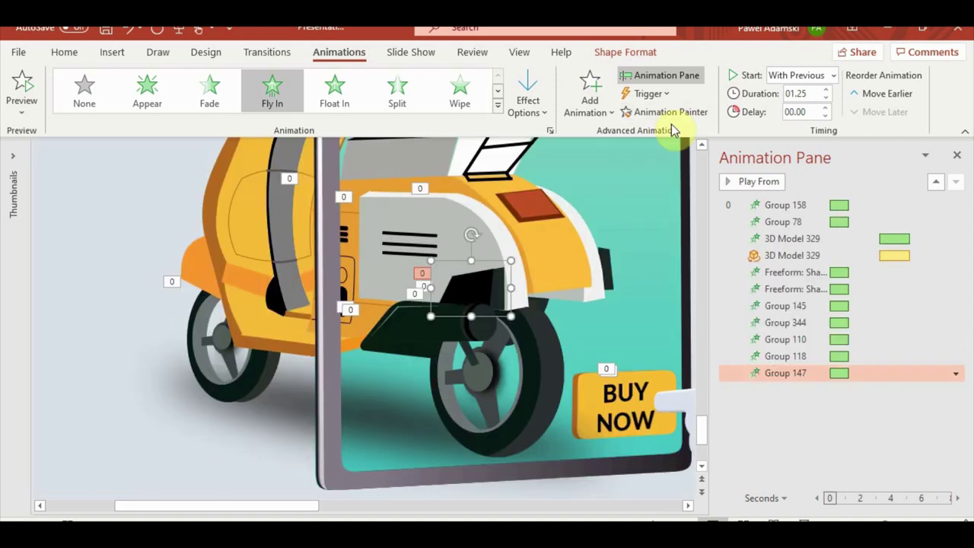
{"action": "left_click", "coordinate": [670, 112]}
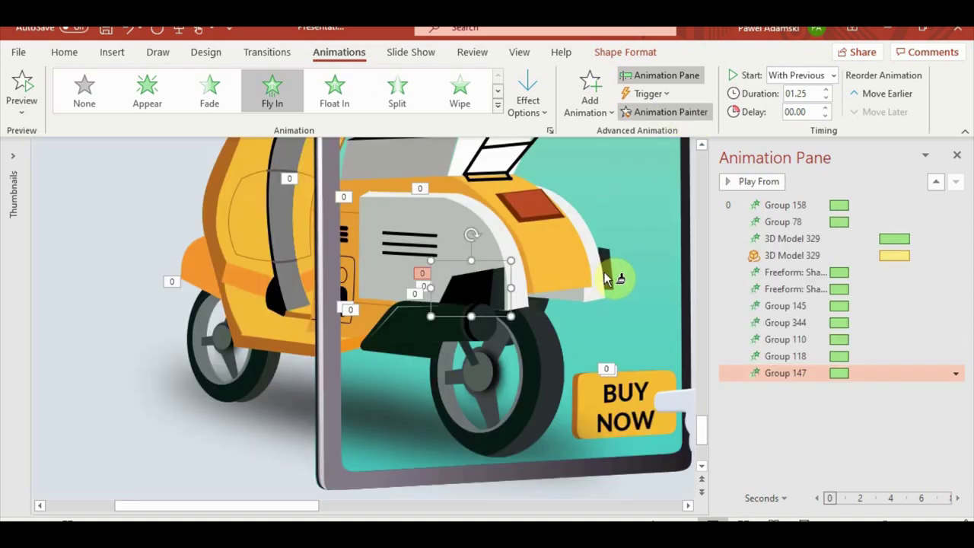
{"action": "left_click", "coordinate": [554, 274]}
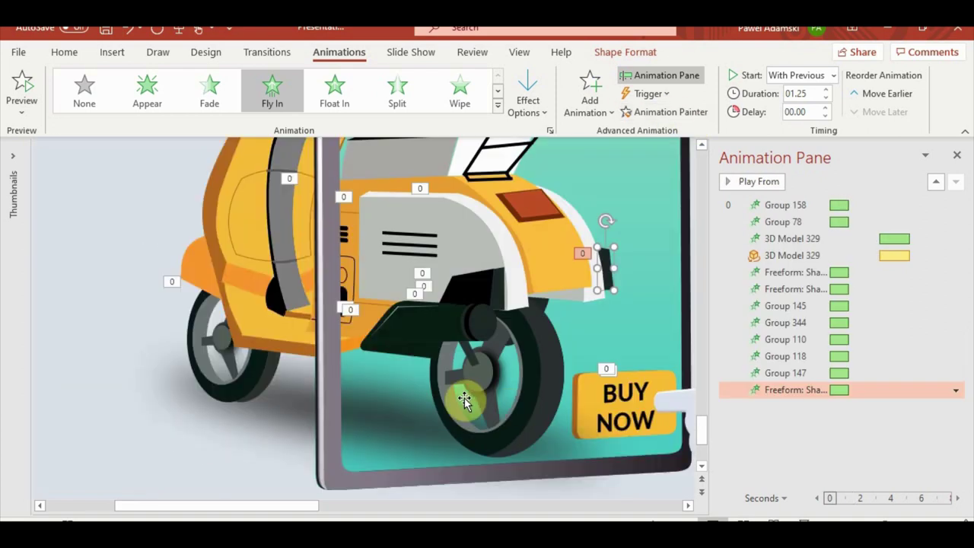
{"action": "scroll", "coordinate": [419, 398], "scroll_direction": "up", "scroll_amount": 1}
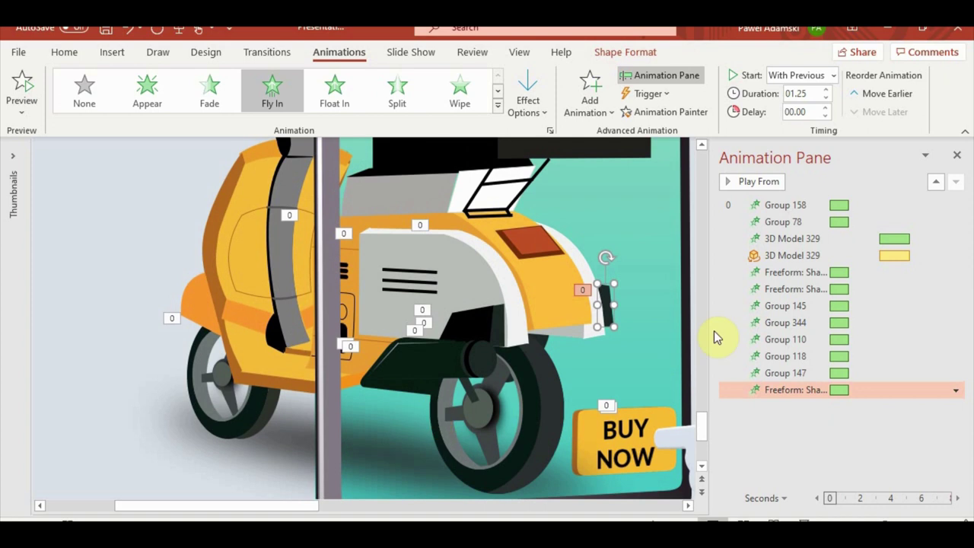
{"action": "left_click", "coordinate": [765, 272]}
{"action": "left_click", "coordinate": [791, 288]}
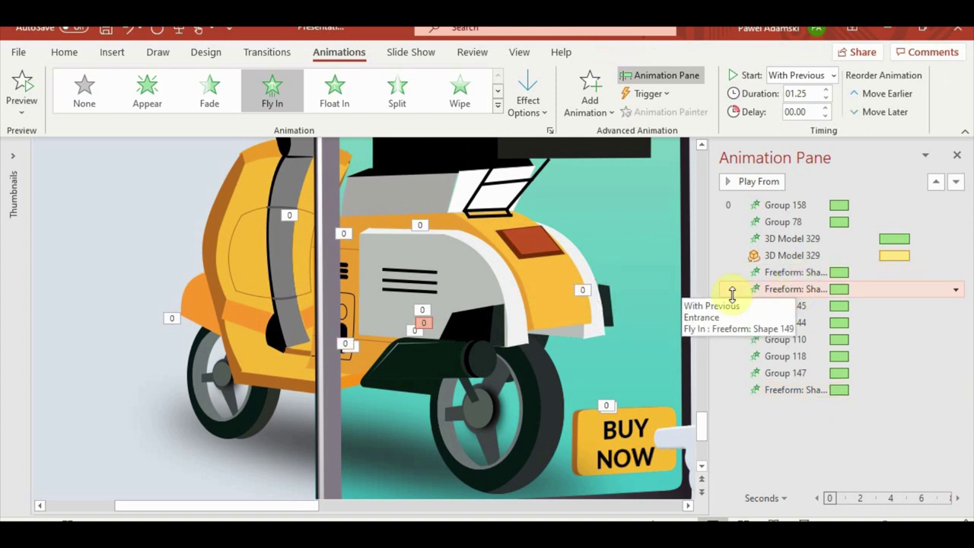
Step: Raise the delays of the freeform, Group 145, 344, 110, 118 and 147 animations, reaching 2 seconds
{"action": "left_click", "coordinate": [795, 273]}
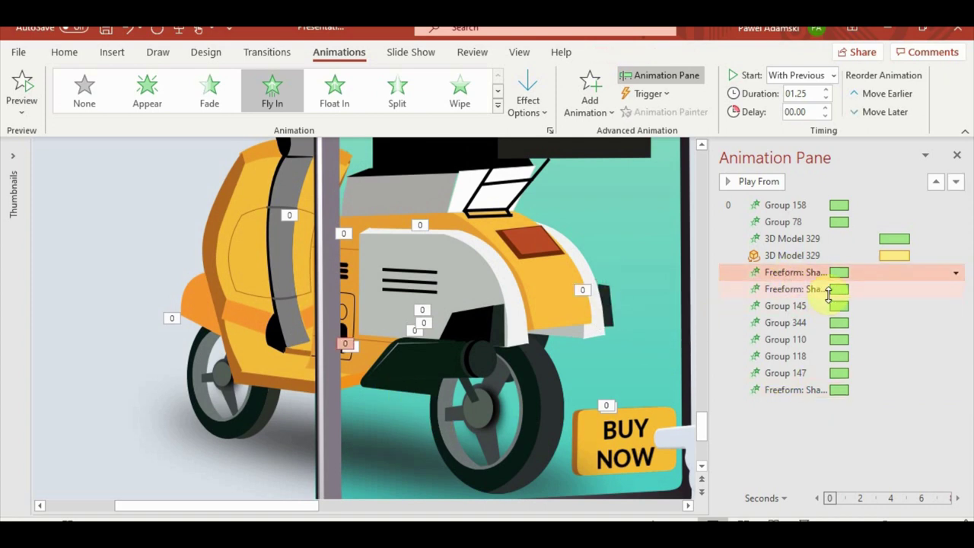
{"action": "left_click", "coordinate": [799, 288]}
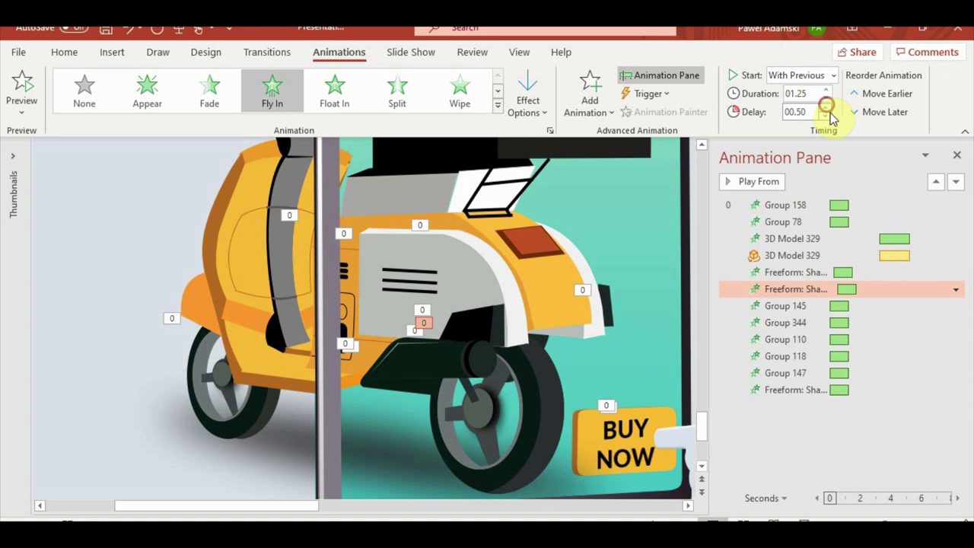
{"action": "left_click", "coordinate": [794, 306]}
{"action": "left_click", "coordinate": [799, 323]}
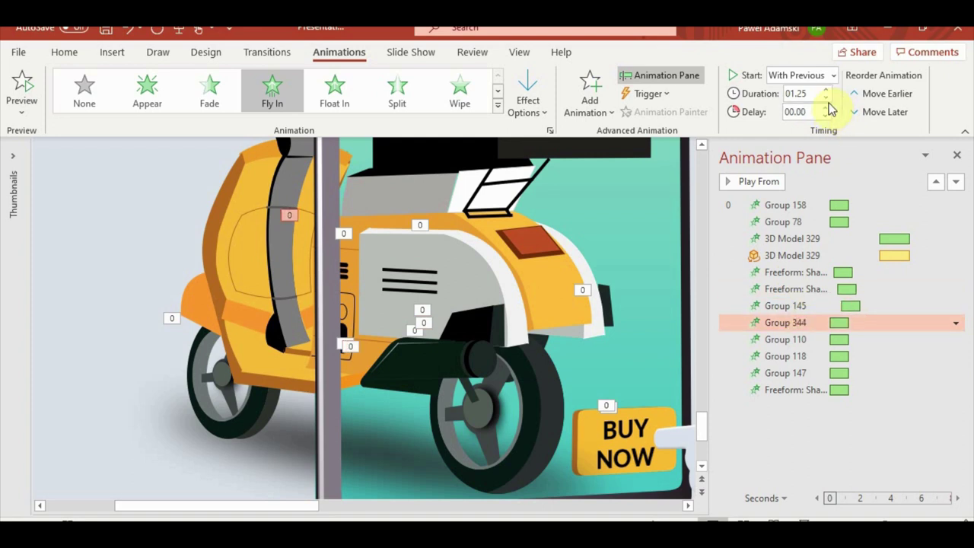
{"action": "left_click", "coordinate": [802, 340]}
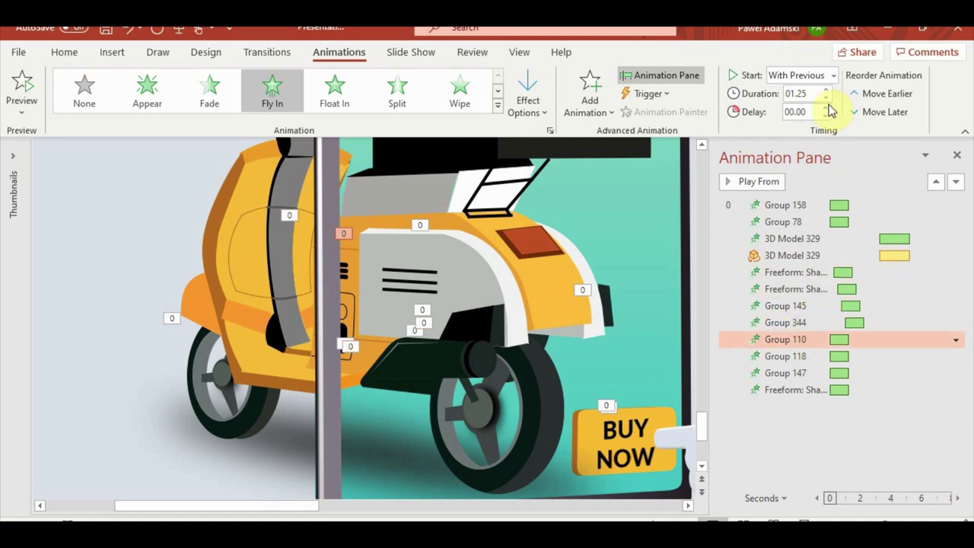
{"action": "left_click", "coordinate": [775, 358]}
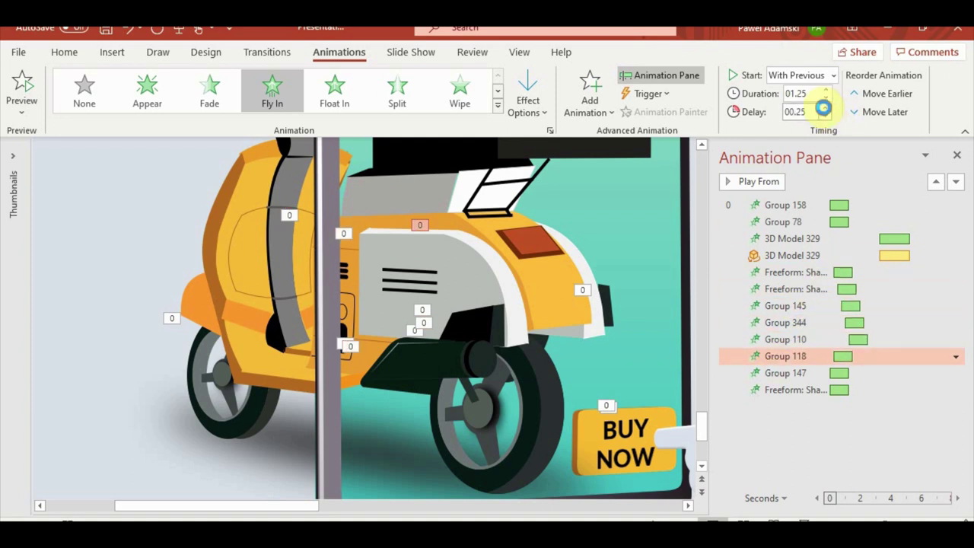
{"action": "left_click", "coordinate": [799, 373]}
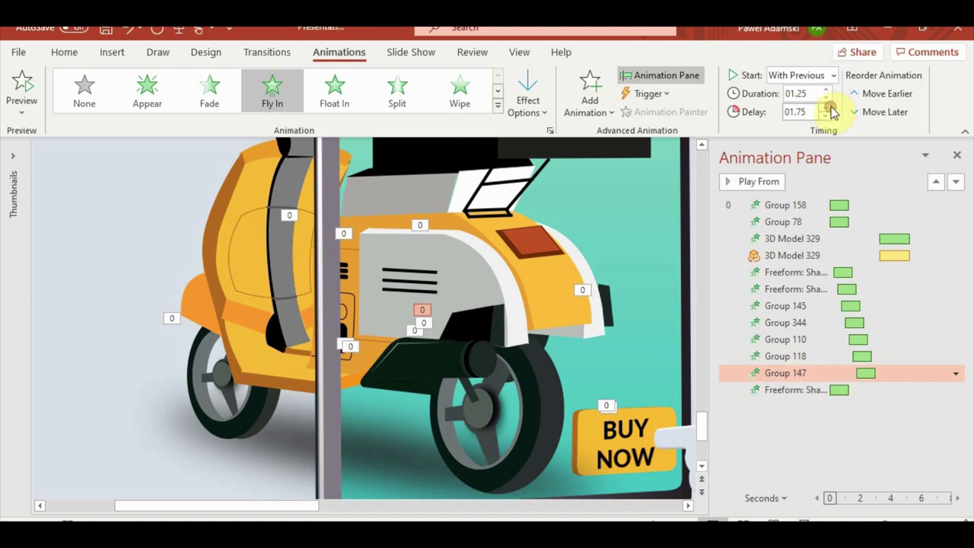
{"action": "left_click", "coordinate": [812, 389]}
{"action": "left_click", "coordinate": [826, 107]}
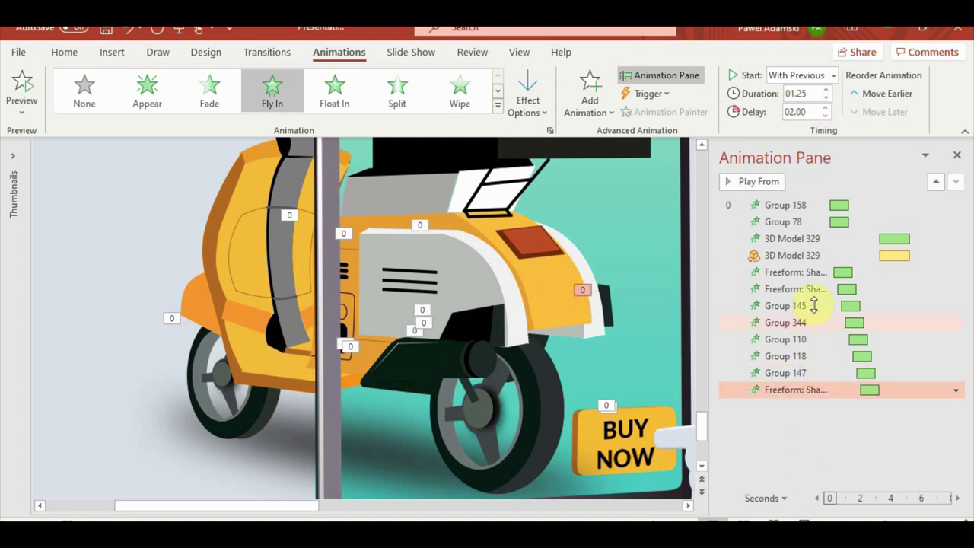
Step: Preview the slide's animations from the first effect, Group 158
{"action": "left_click", "coordinate": [785, 204]}
{"action": "left_click", "coordinate": [791, 238]}
{"action": "left_click", "coordinate": [784, 205]}
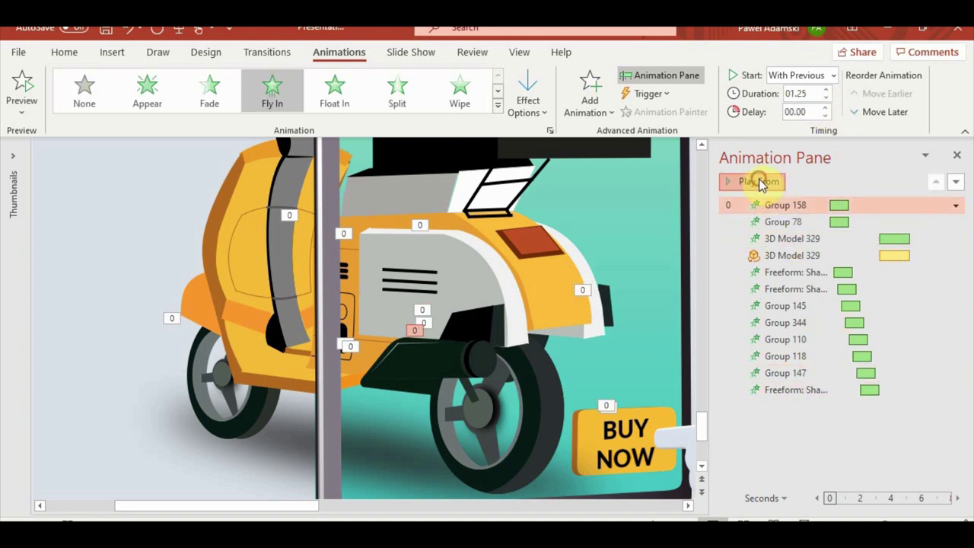
{"action": "left_click", "coordinate": [758, 181]}
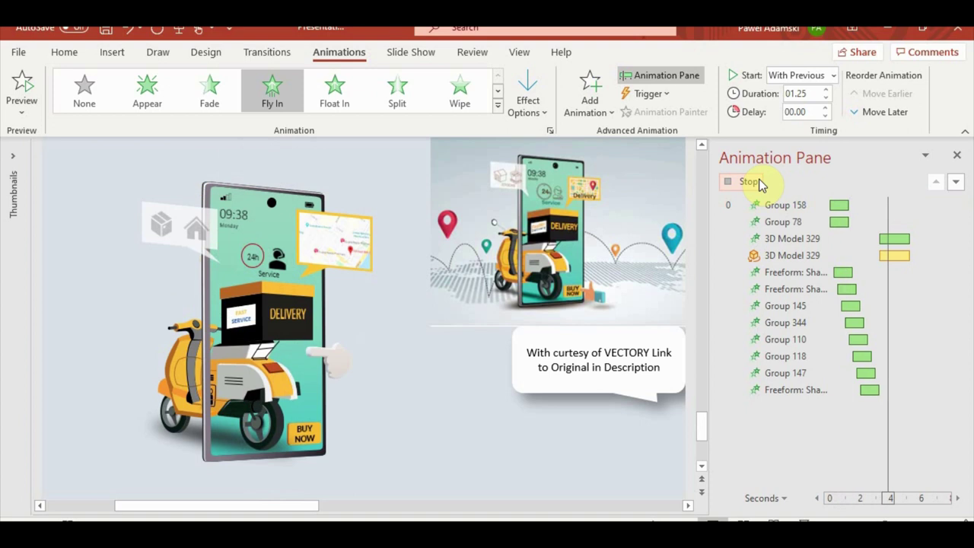
{"action": "scroll", "coordinate": [407, 483], "scroll_direction": "up", "scroll_amount": 5, "text": "ctrl"}
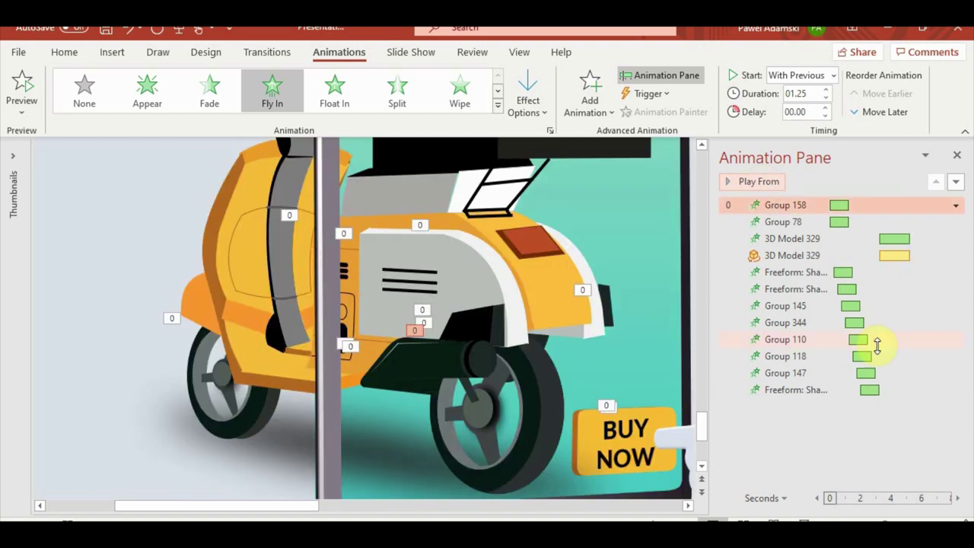
Step: Check the Fly In timing of the fender, Group 110 and Group 147 animations
{"action": "scroll", "coordinate": [403, 398], "scroll_direction": "up", "scroll_amount": 1}
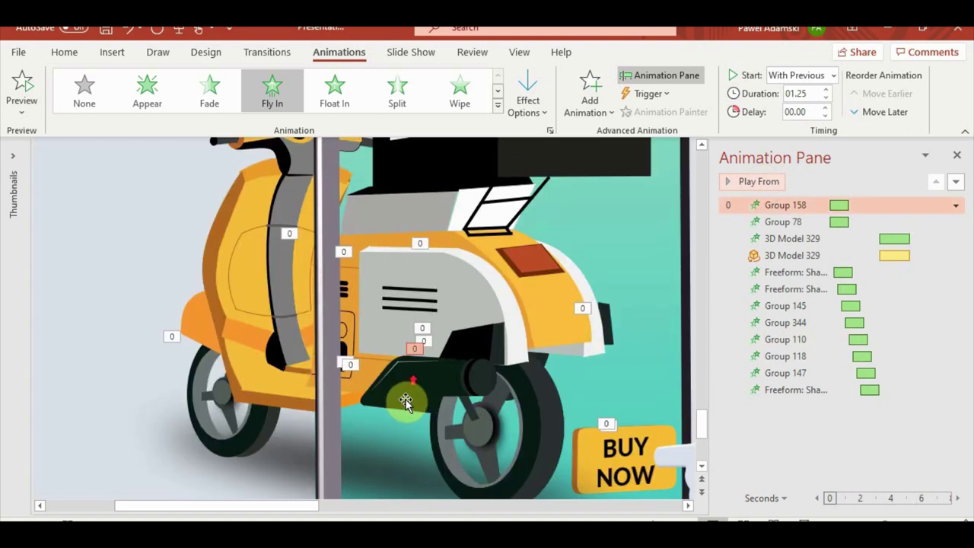
{"action": "scroll", "coordinate": [409, 402], "scroll_direction": "up", "scroll_amount": 1}
{"action": "left_click", "coordinate": [812, 389]}
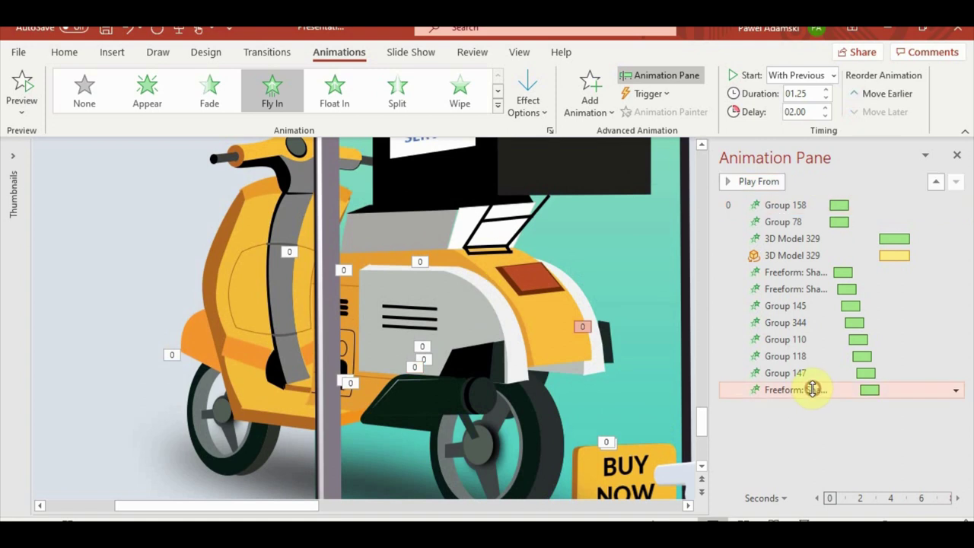
{"action": "left_click", "coordinate": [560, 343]}
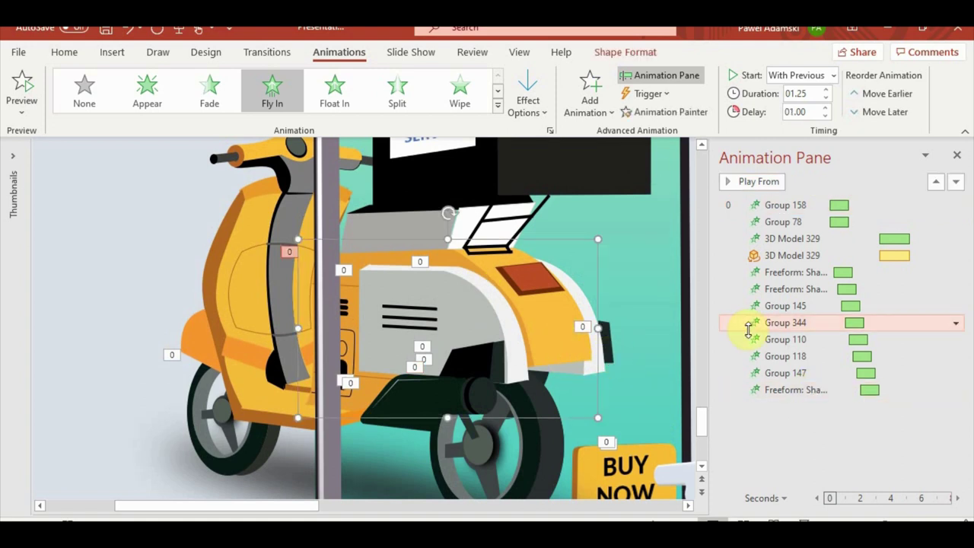
{"action": "left_click", "coordinate": [457, 310]}
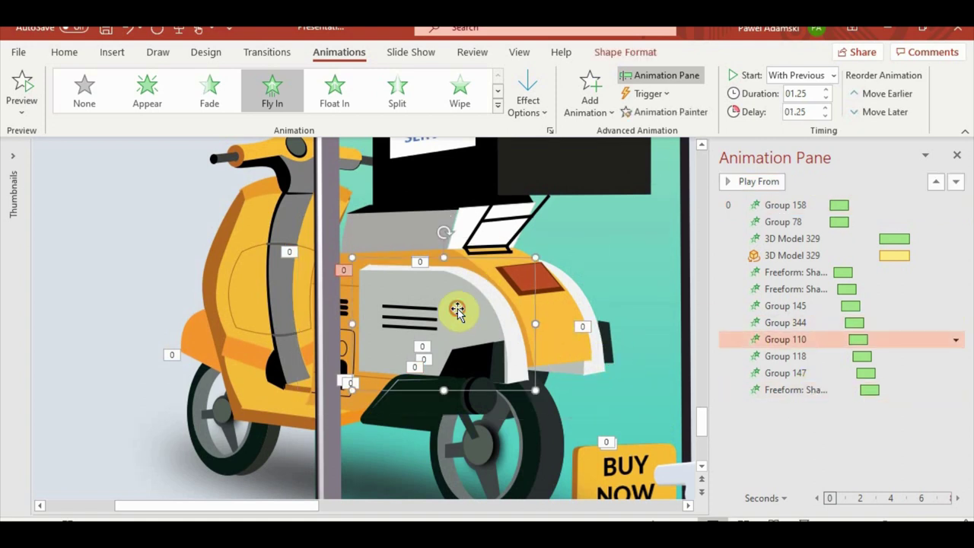
{"action": "left_click", "coordinate": [490, 374]}
Step: Copy the black bar's Fly In onto scooter Group 342 and the scooter's front part
{"action": "left_click", "coordinate": [609, 343]}
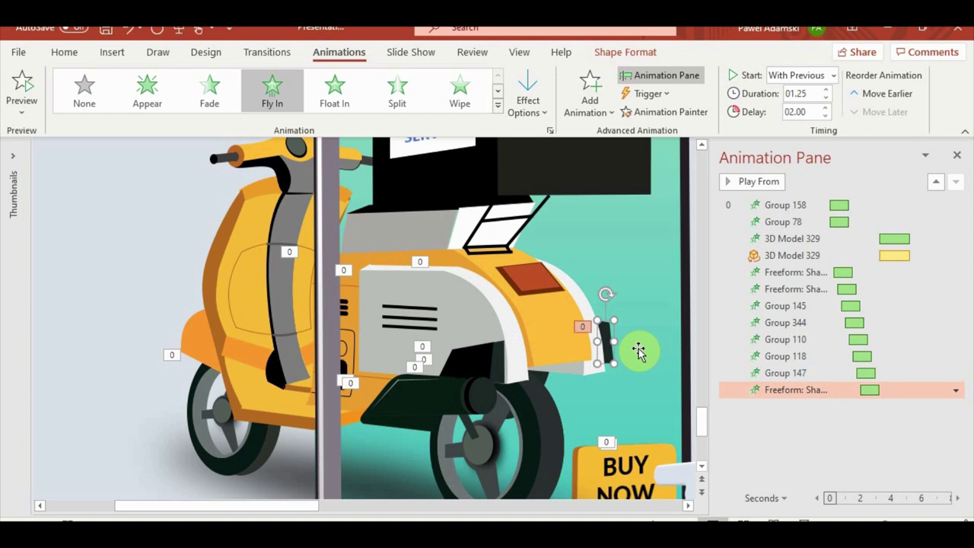
{"action": "left_click", "coordinate": [673, 113]}
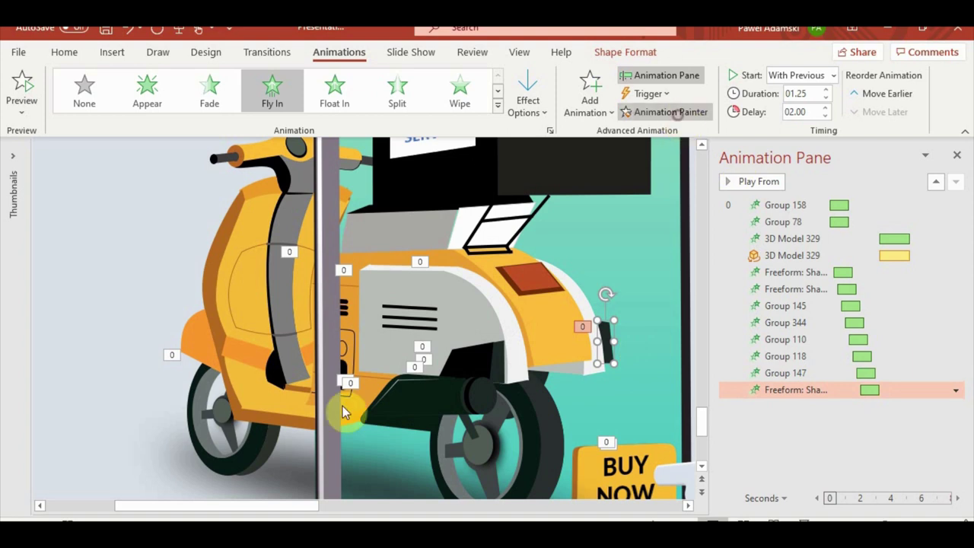
{"action": "left_click", "coordinate": [270, 408]}
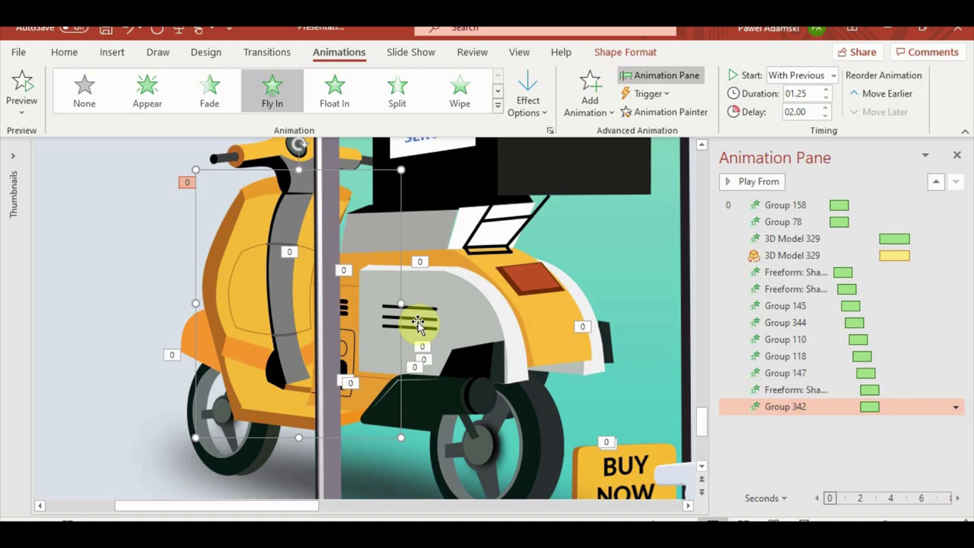
{"action": "left_click", "coordinate": [653, 113]}
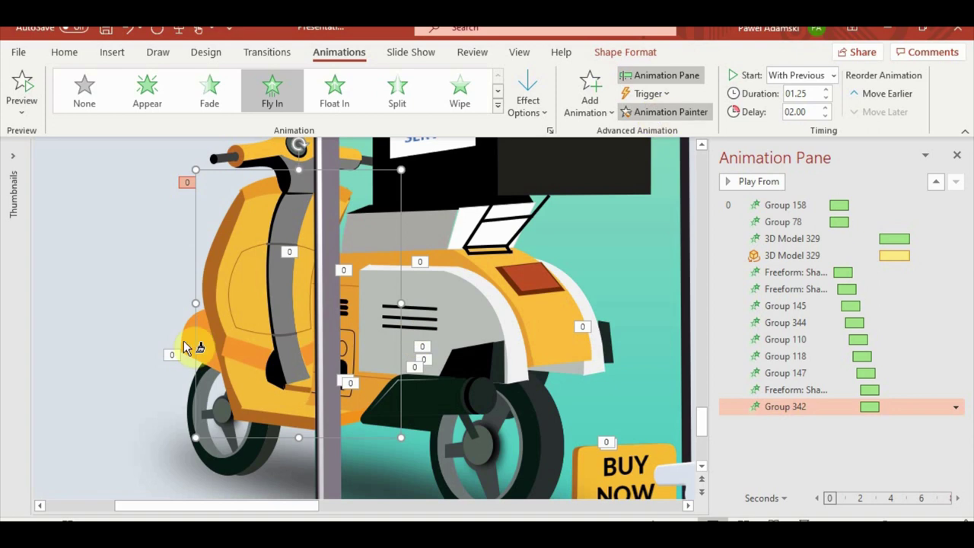
{"action": "left_click", "coordinate": [190, 348]}
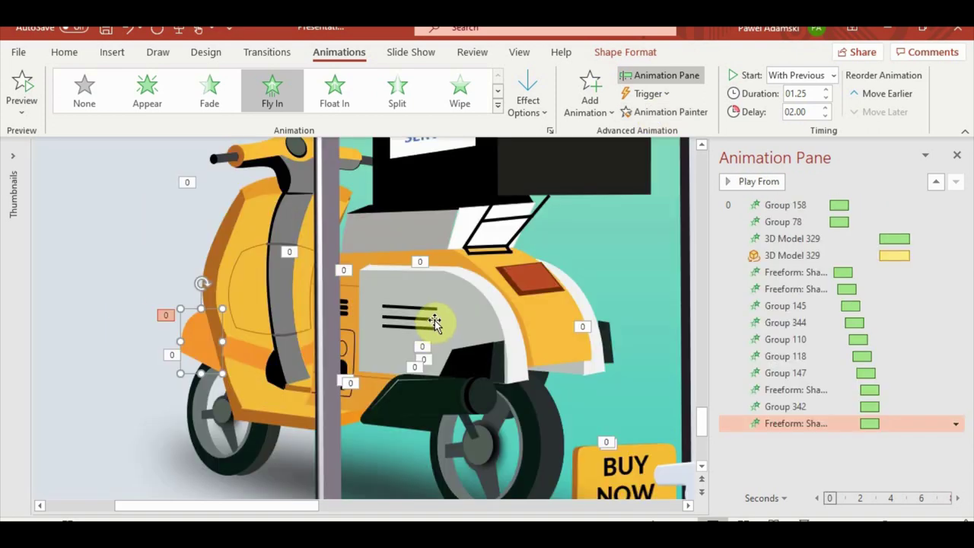
{"action": "left_click", "coordinate": [792, 205]}
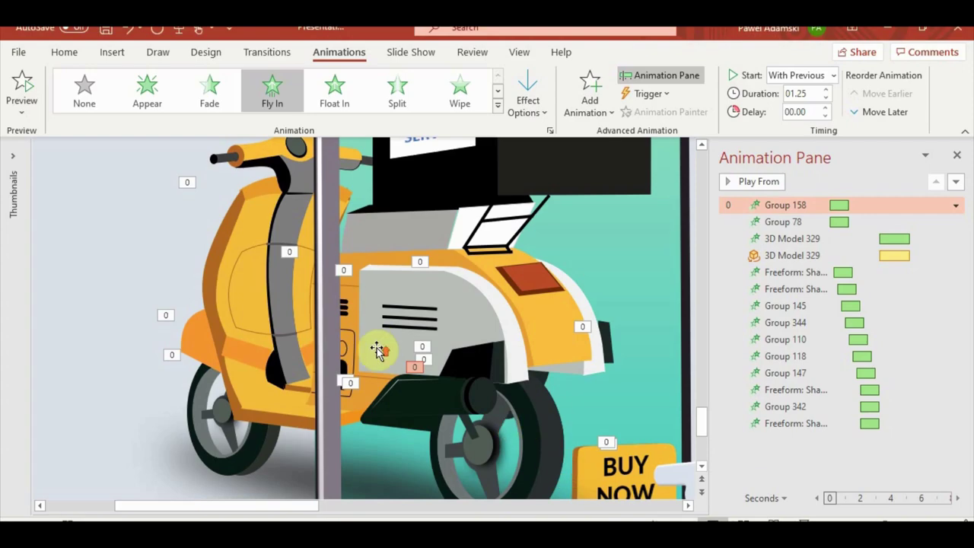
Step: Paint the Fly In entrance onto several more scooter parts, including the box rack
{"action": "scroll", "coordinate": [376, 348], "scroll_direction": "up", "scroll_amount": 1}
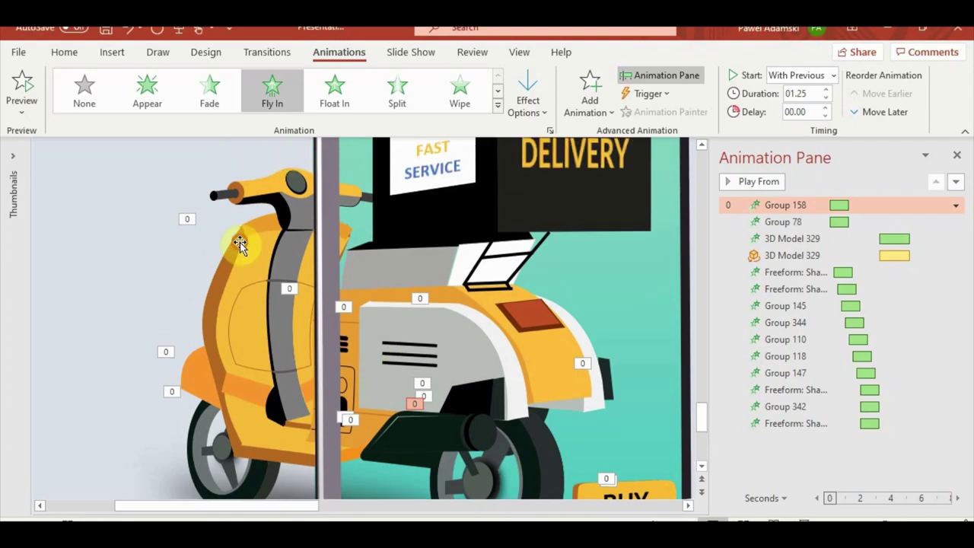
{"action": "left_click", "coordinate": [240, 242]}
{"action": "left_click", "coordinate": [627, 114]}
{"action": "left_click", "coordinate": [430, 267]}
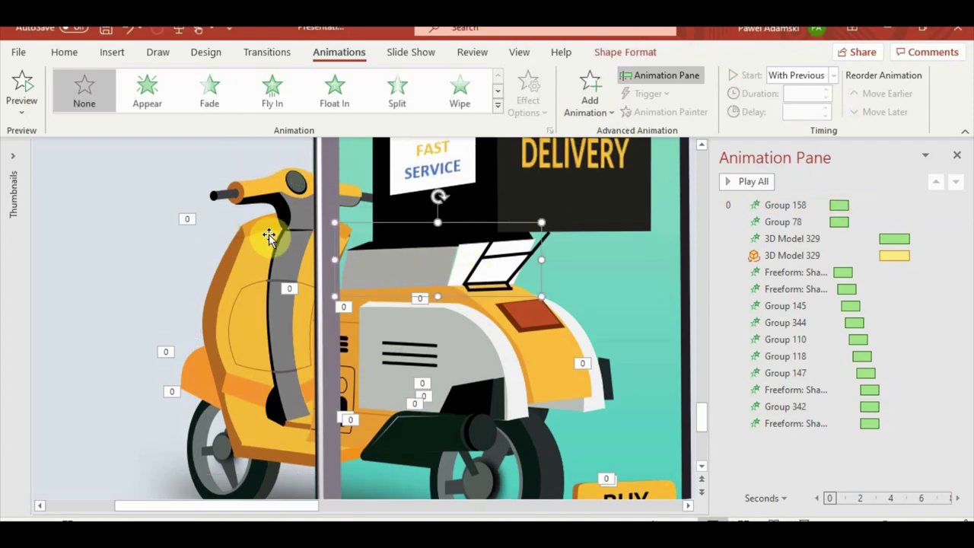
{"action": "left_click", "coordinate": [627, 112]}
{"action": "left_click", "coordinate": [434, 266]}
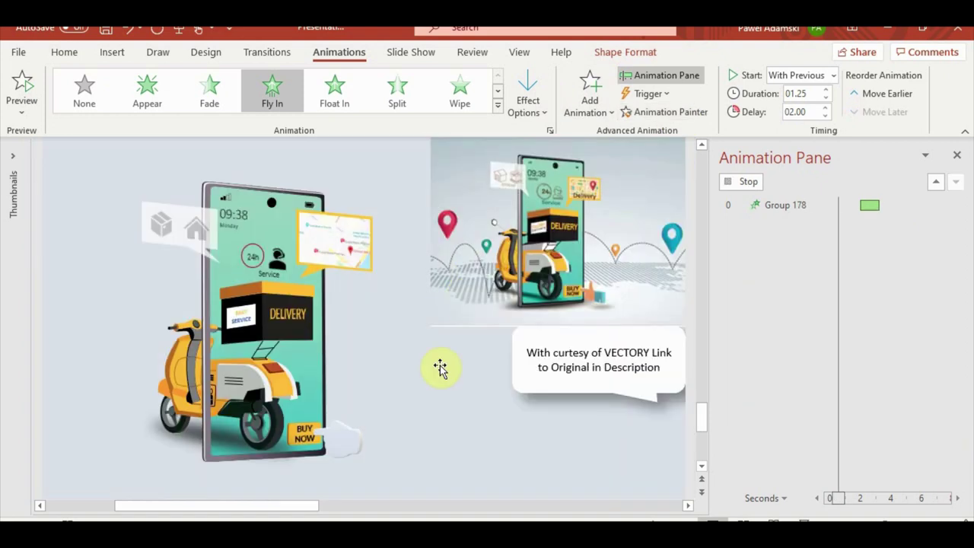
{"action": "left_click", "coordinate": [626, 112]}
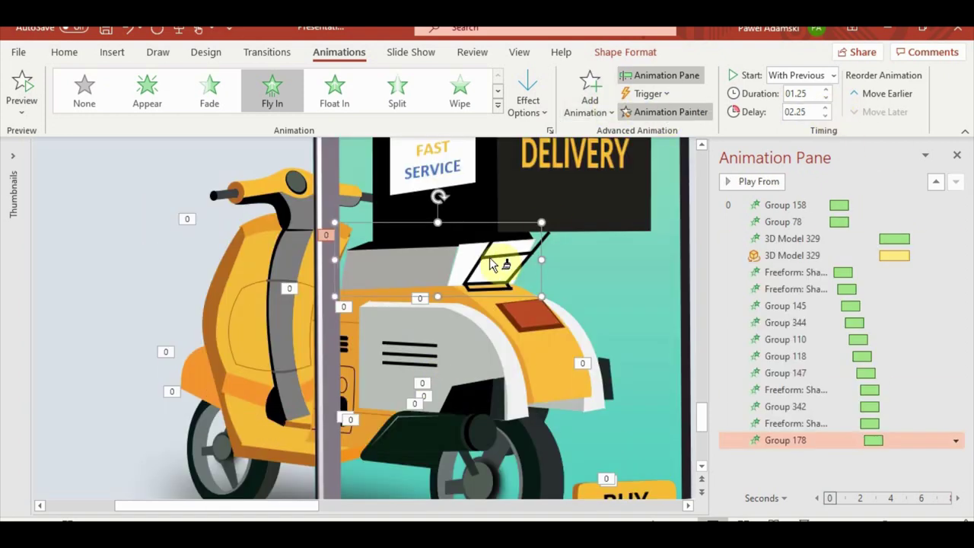
{"action": "left_click", "coordinate": [499, 265]}
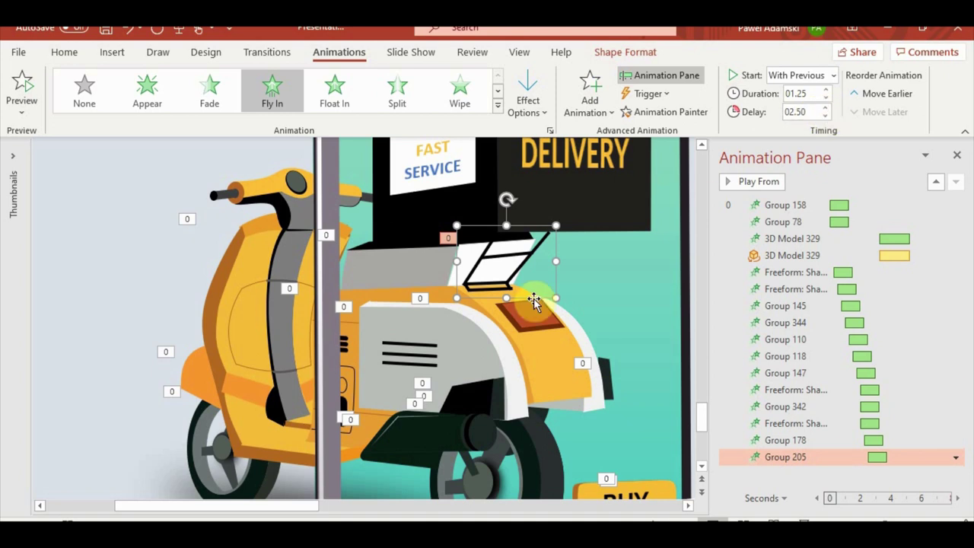
Step: Give the delivery box, handlebar and part under the box Fly In; place Group 157 after Group 205
{"action": "scroll", "coordinate": [534, 301], "scroll_direction": "up", "scroll_amount": 1}
{"action": "left_click", "coordinate": [594, 279]}
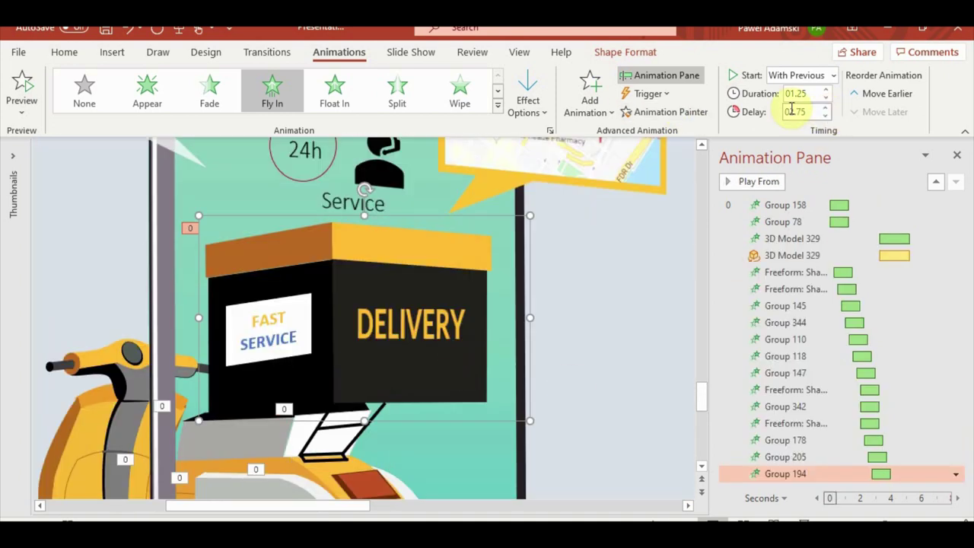
{"action": "left_click", "coordinate": [661, 112]}
{"action": "left_click", "coordinate": [114, 359]}
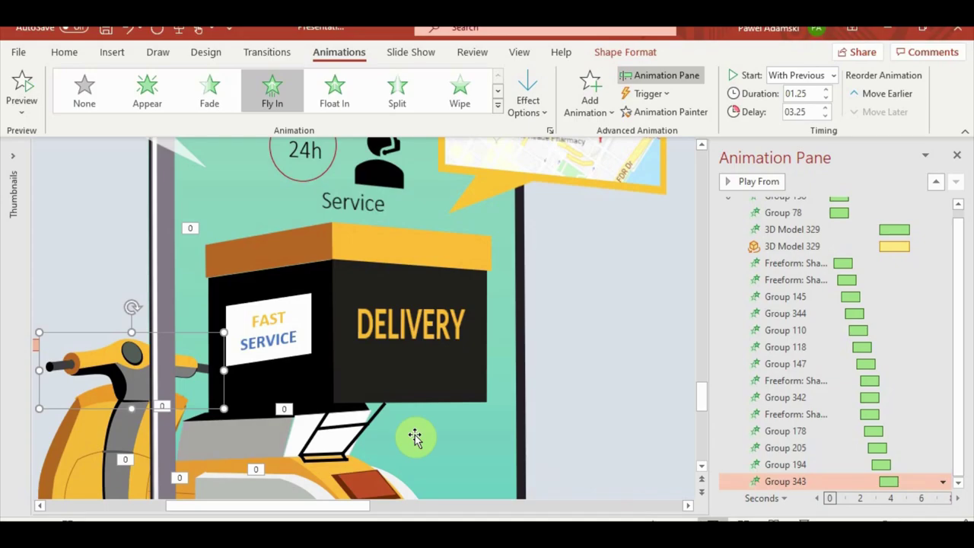
{"action": "scroll", "coordinate": [357, 377], "scroll_direction": "down", "scroll_amount": 1}
{"action": "left_click", "coordinate": [689, 113]}
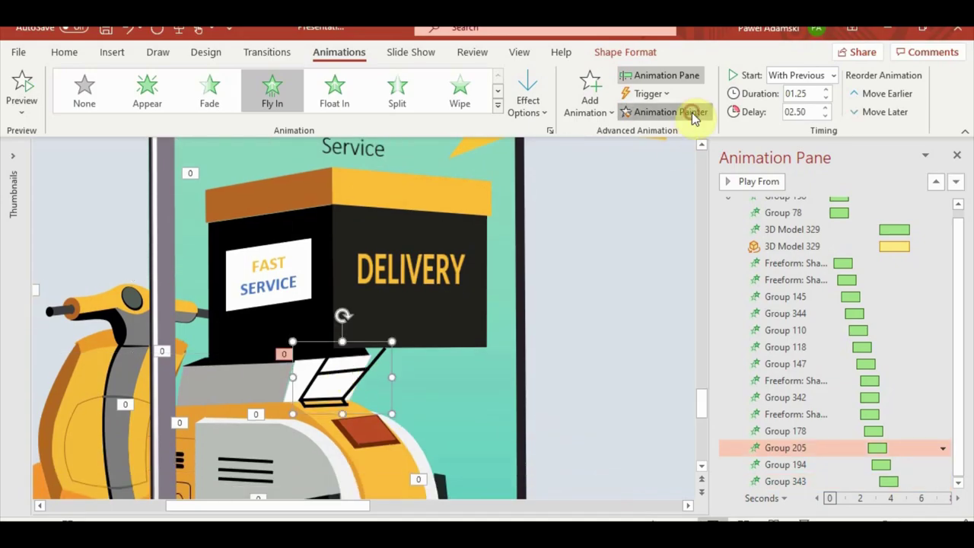
{"action": "left_click", "coordinate": [370, 441]}
{"action": "left_click_drag", "start_coordinate": [837, 480], "coordinate": [813, 439]}
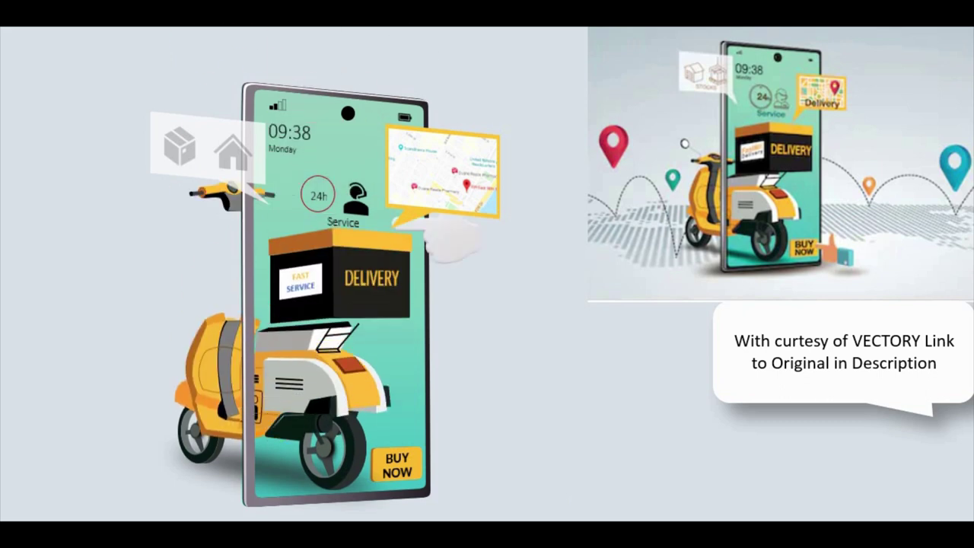
Step: Exit the preview and move both 3D Model 329 animations to the end of the sequence
{"action": "left_click", "coordinate": [500, 451]}
{"action": "left_click", "coordinate": [500, 451]}
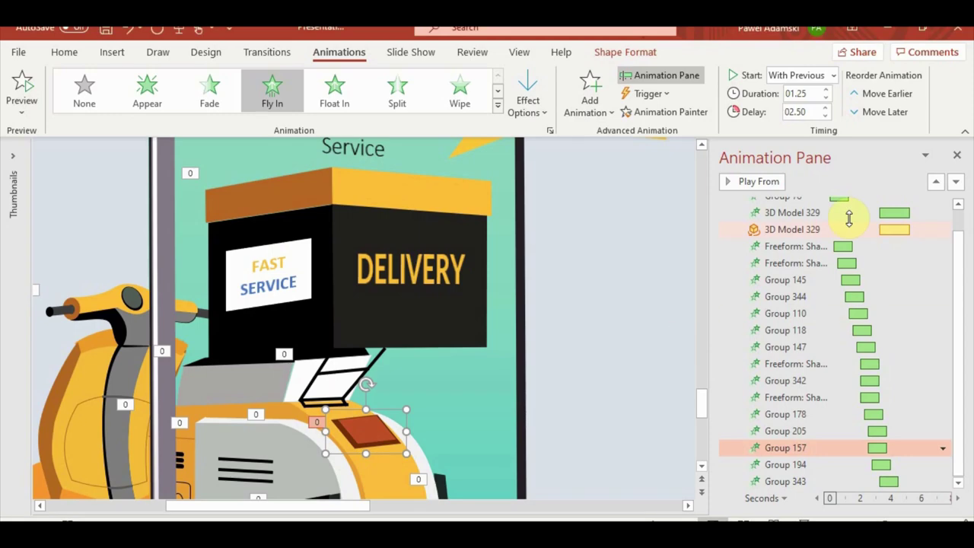
{"action": "left_click", "coordinate": [828, 230]}
{"action": "left_click", "coordinate": [826, 107]}
{"action": "left_click", "coordinate": [826, 107]}
{"action": "left_click", "coordinate": [826, 107]}
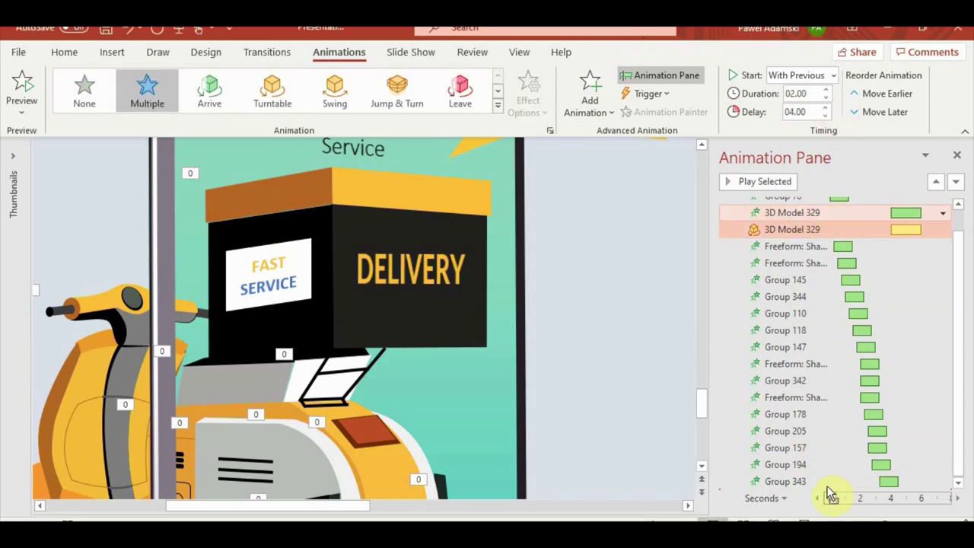
{"action": "left_click_drag", "start_coordinate": [831, 493], "coordinate": [805, 493]}
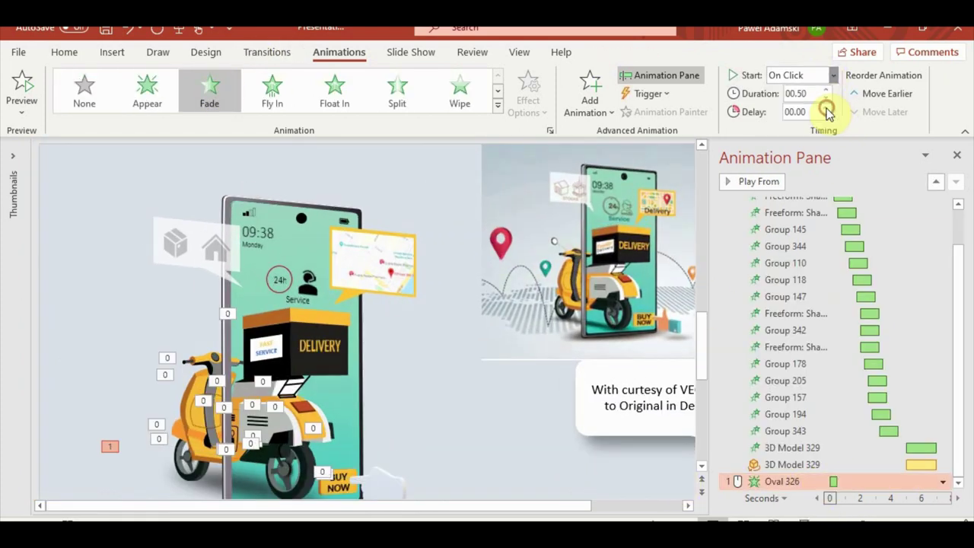
Step: Stretch the Oval 326 fade timing bar and preview the slide show from this slide
{"action": "left_click_drag", "start_coordinate": [903, 483], "coordinate": [877, 480]}
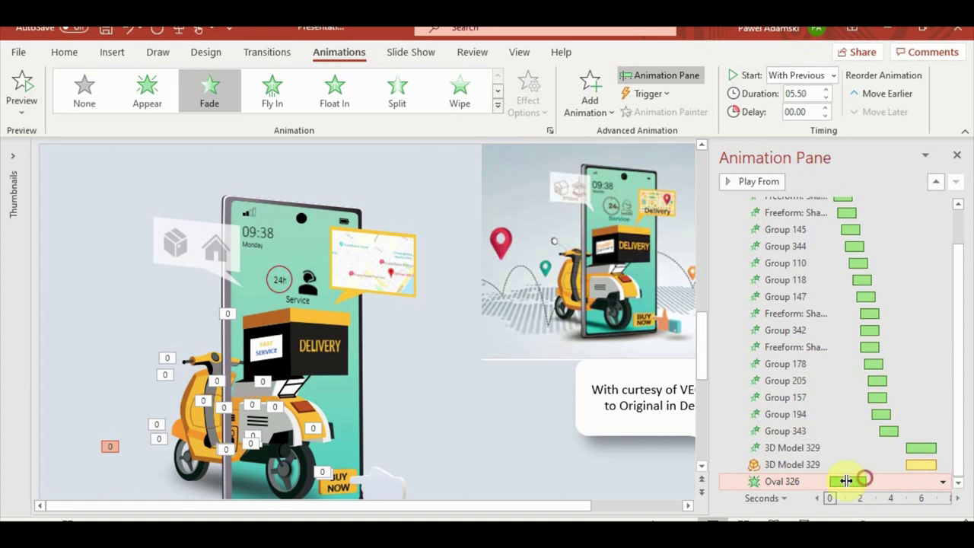
{"action": "left_click", "coordinate": [793, 482]}
{"action": "key", "text": "shift+F5"}
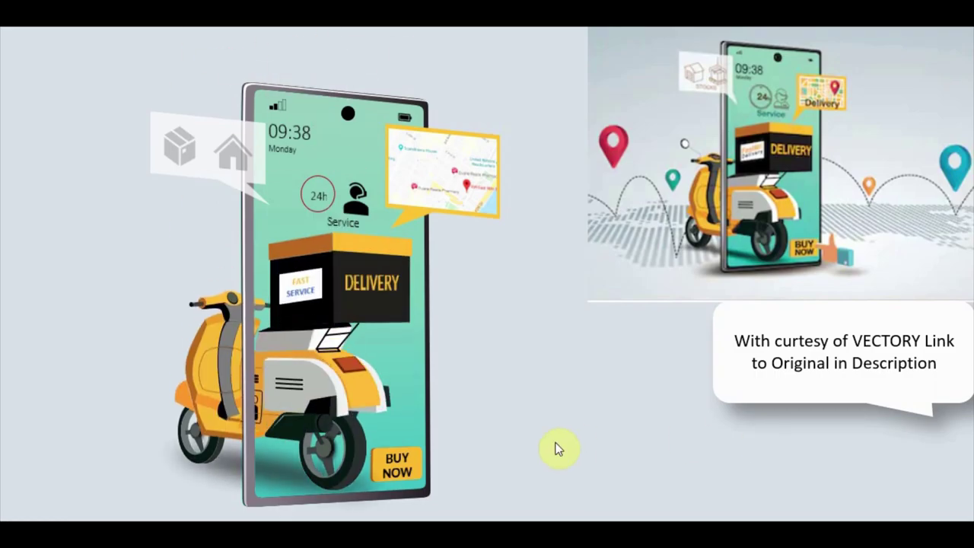
{"action": "key", "text": "Escape"}
Step: Set both 3D Model 329 animations to On Click and move them below Oval 326
{"action": "left_click", "coordinate": [907, 466]}
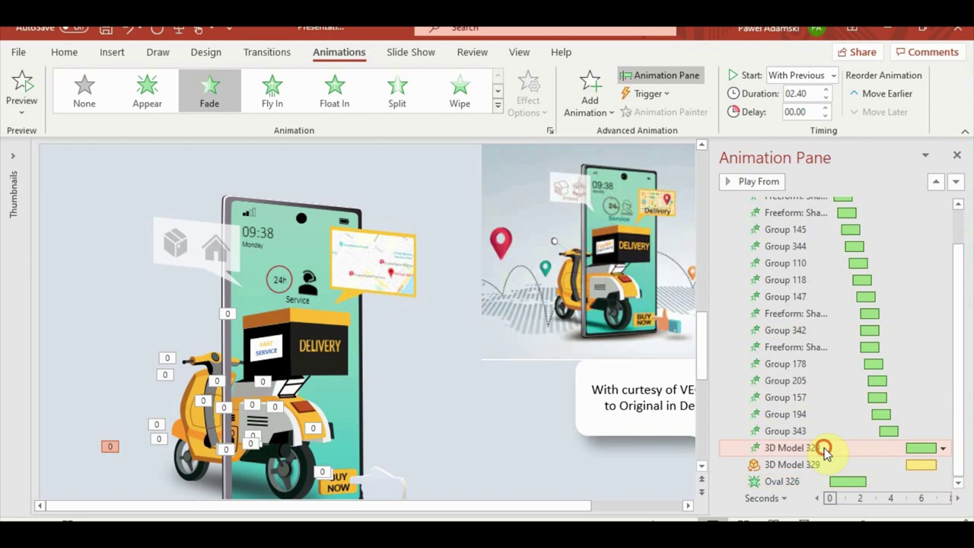
{"action": "left_click", "coordinate": [826, 447], "text": "shift"}
{"action": "left_click", "coordinate": [833, 75]}
{"action": "left_click", "coordinate": [792, 94]}
{"action": "left_click_drag", "start_coordinate": [795, 447], "coordinate": [785, 489]}
Step: Place the 3D model animations after the oval, then shift the phone slightly up and left
{"action": "left_click", "coordinate": [424, 431]}
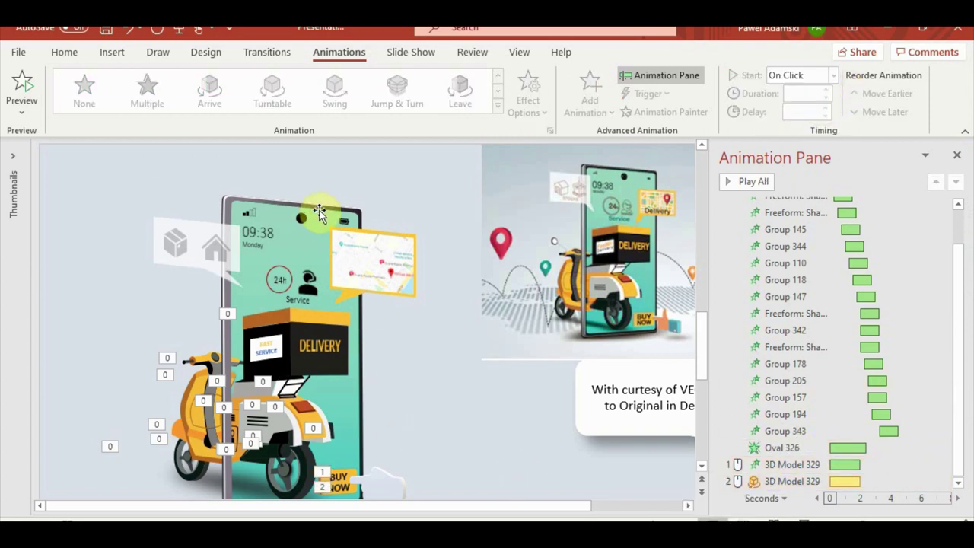
{"action": "left_click", "coordinate": [327, 205]}
{"action": "scroll", "coordinate": [196, 283], "scroll_direction": "up", "scroll_amount": 3}
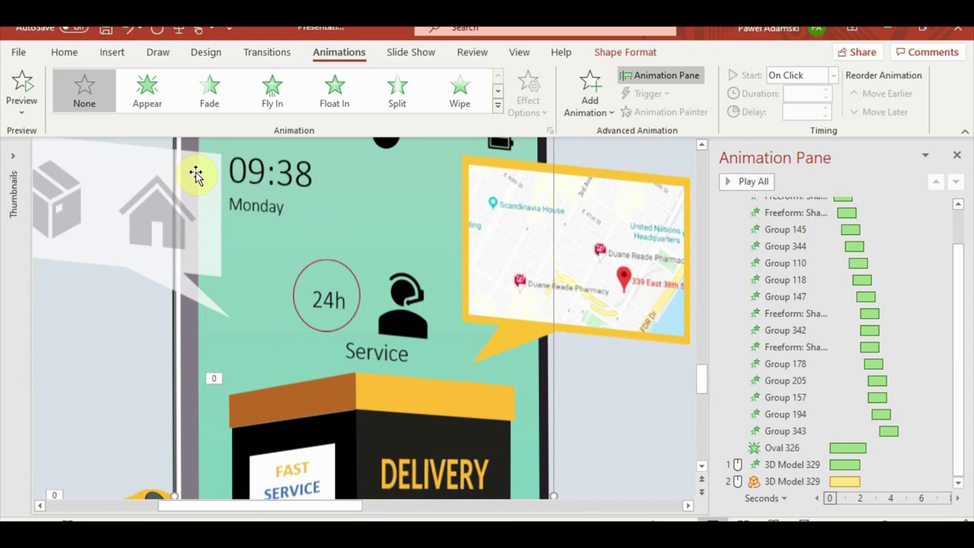
{"action": "scroll", "coordinate": [193, 174], "scroll_direction": "up", "scroll_amount": 2}
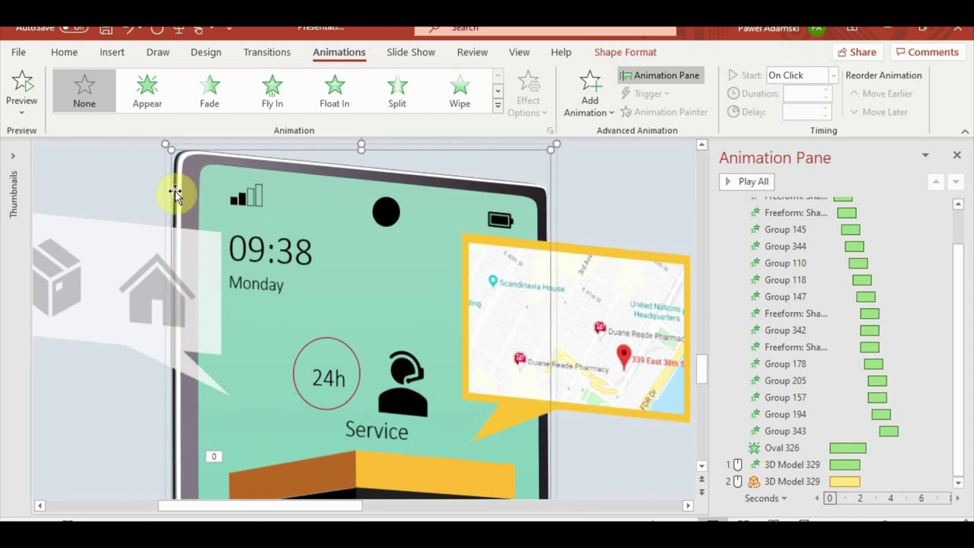
{"action": "mouse_move", "coordinate": [174, 194]}
{"action": "left_mouse_down"}
{"action": "mouse_move", "coordinate": [163, 158]}
{"action": "mouse_move", "coordinate": [178, 162]}
{"action": "left_mouse_up"}
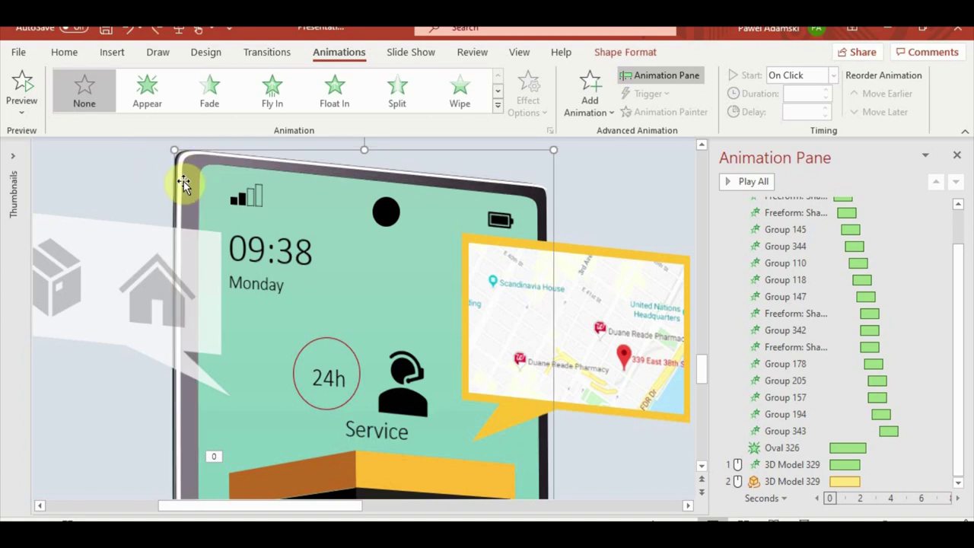
{"action": "scroll", "coordinate": [229, 243], "scroll_direction": "down", "scroll_amount": 3}
{"action": "scroll", "coordinate": [251, 244], "scroll_direction": "down", "scroll_amount": 2}
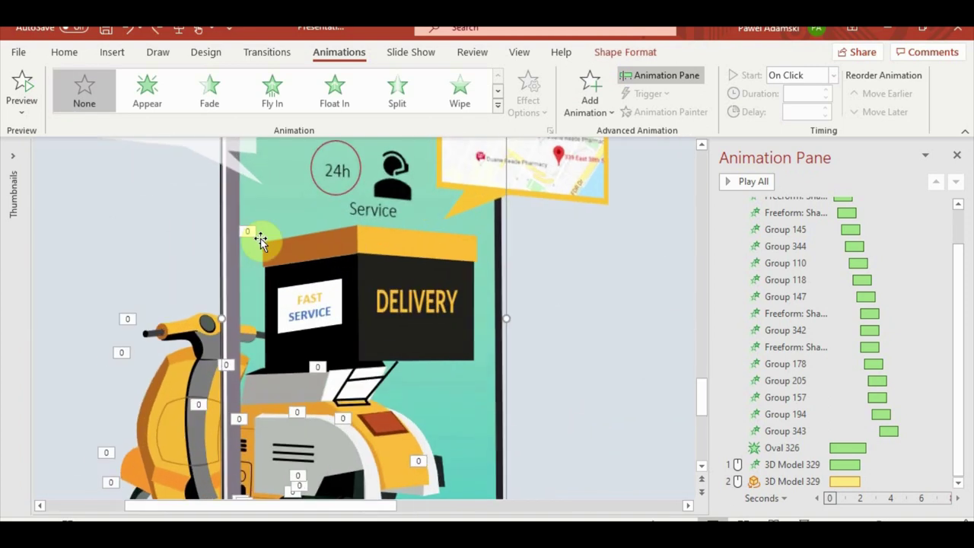
{"action": "scroll", "coordinate": [235, 257], "scroll_direction": "up", "scroll_amount": 3}
{"action": "scroll", "coordinate": [215, 326], "scroll_direction": "down", "scroll_amount": 2}
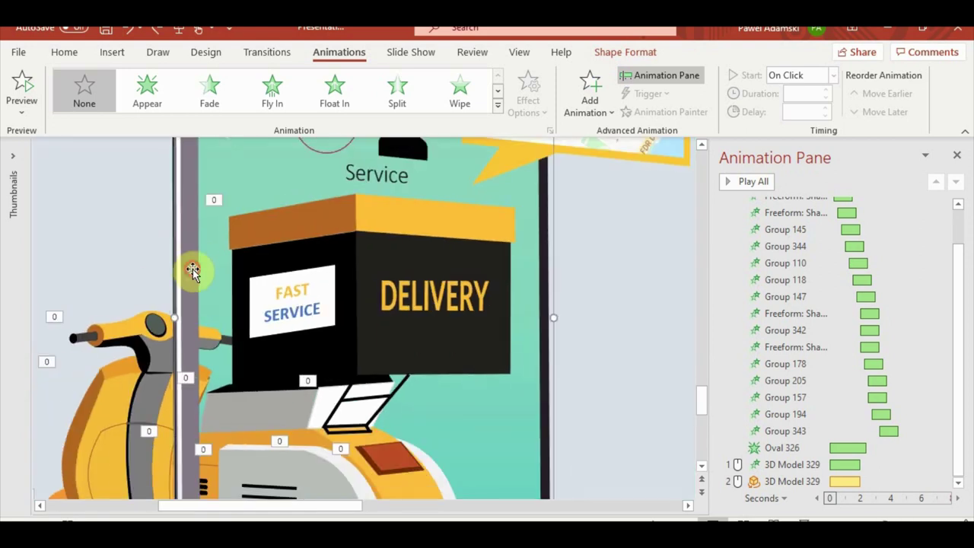
Step: Move the phone frame group a little further left over the scooter
{"action": "left_click", "coordinate": [203, 271]}
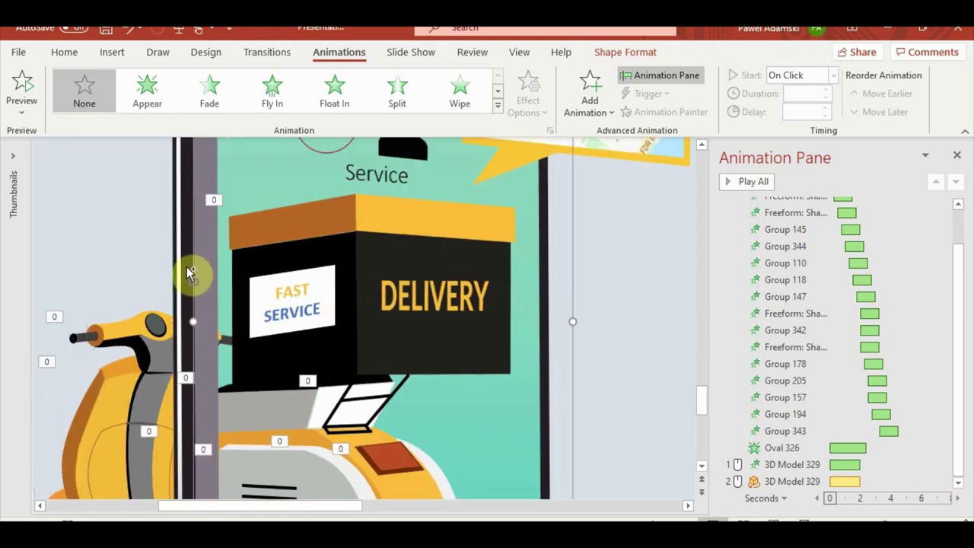
{"action": "left_click", "coordinate": [180, 271]}
{"action": "left_click_drag", "start_coordinate": [251, 298], "coordinate": [186, 303]}
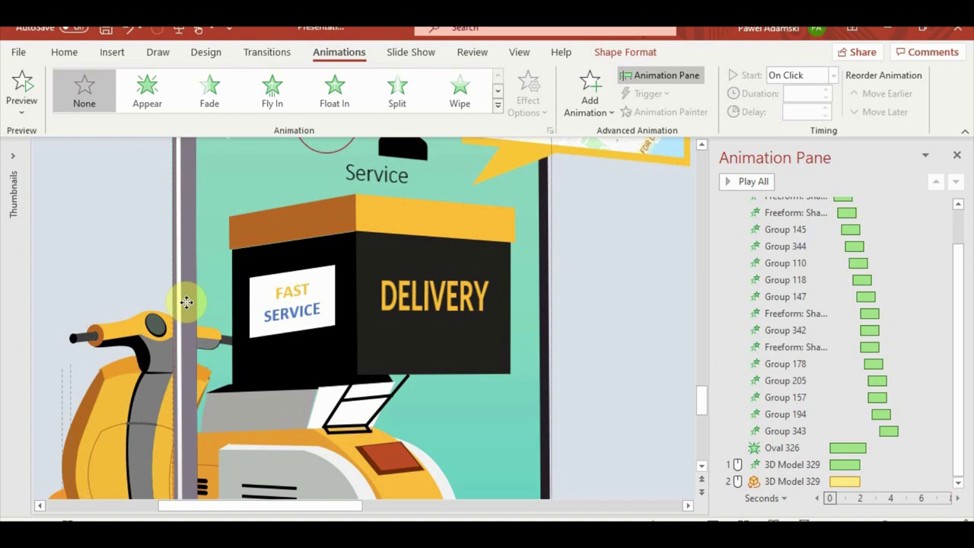
{"action": "scroll", "coordinate": [186, 317], "scroll_direction": "down", "scroll_amount": 5}
Step: Paint the Fly In onto the phone's Group 345, start it On Click, and reorder it near Oval 326
{"action": "left_click", "coordinate": [435, 405]}
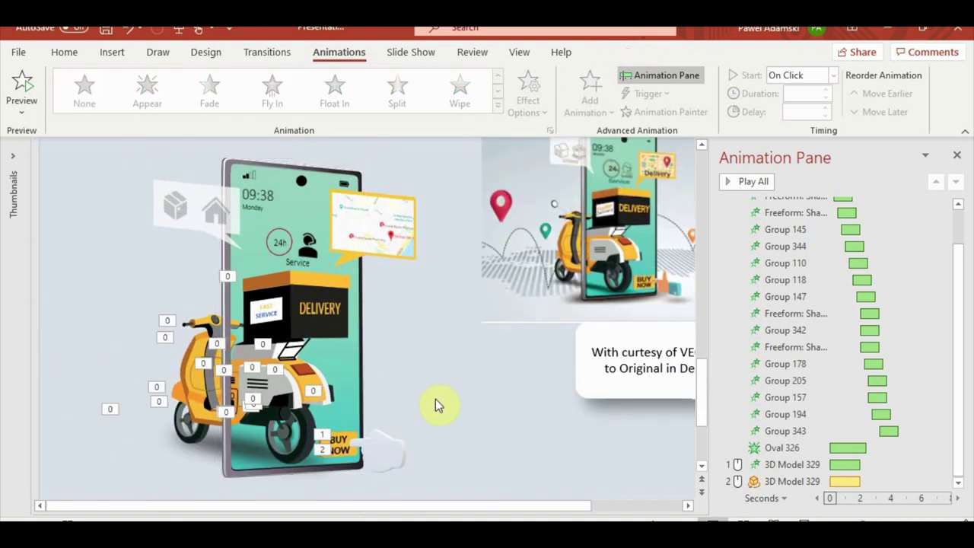
{"action": "left_click", "coordinate": [216, 326]}
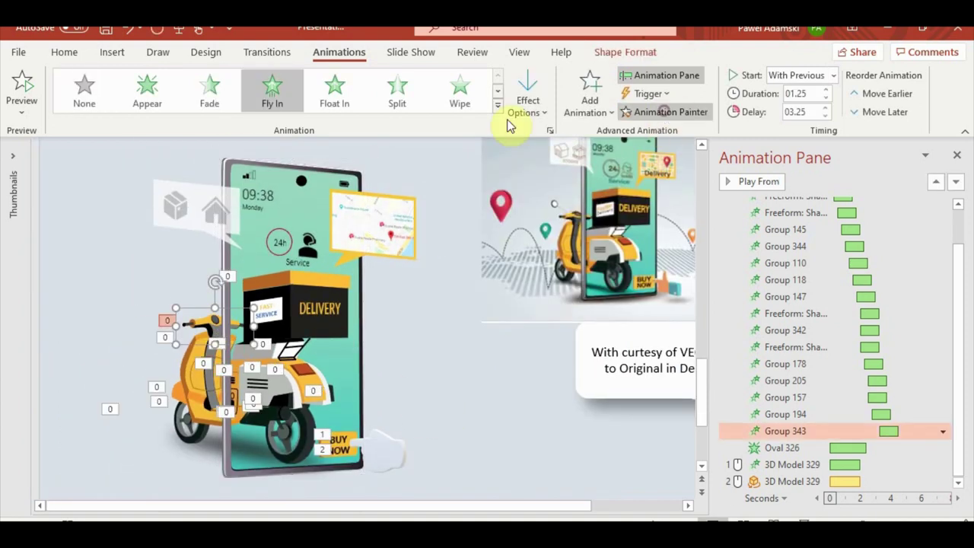
{"action": "left_click", "coordinate": [228, 175]}
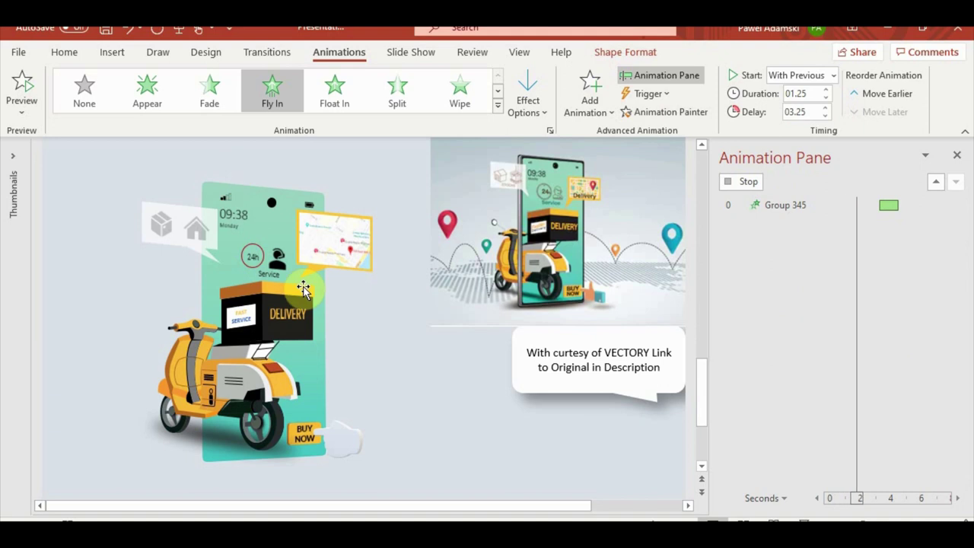
{"action": "right_click", "coordinate": [821, 478]}
{"action": "left_click", "coordinate": [860, 355]}
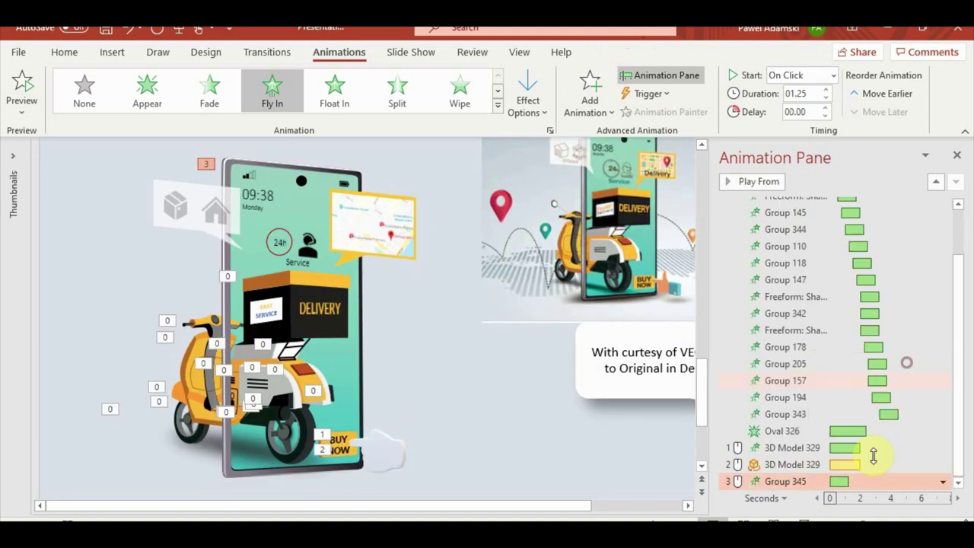
{"action": "left_click_drag", "start_coordinate": [792, 465], "coordinate": [784, 427]}
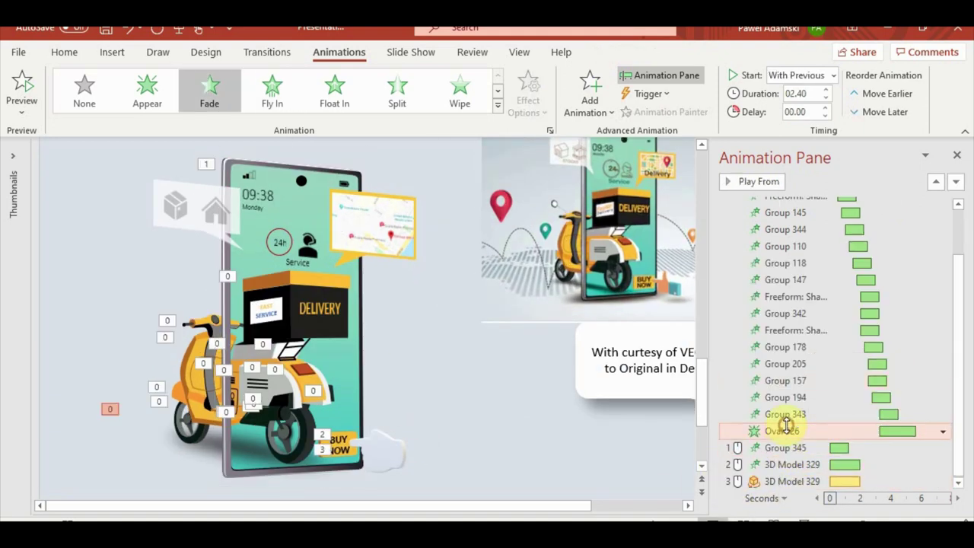
Step: Set both 3D Model 329 animations to start With Previous
{"action": "left_click", "coordinate": [784, 464]}
{"action": "left_click", "coordinate": [780, 481], "text": "shift"}
{"action": "left_click", "coordinate": [833, 75]}
{"action": "left_click", "coordinate": [814, 113]}
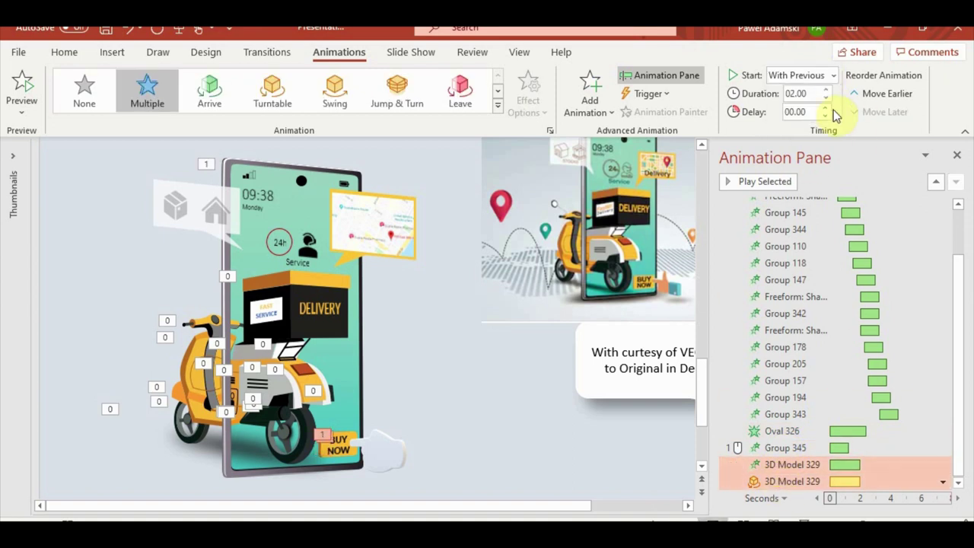
Step: Reselect the phone and its Group 345 animation to review the result
{"action": "left_click", "coordinate": [291, 211]}
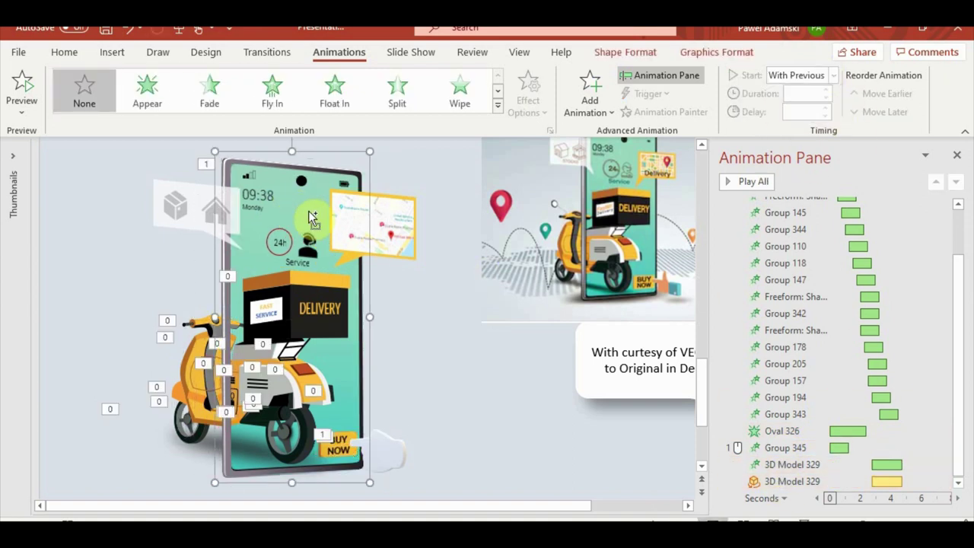
{"action": "left_click", "coordinate": [229, 174]}
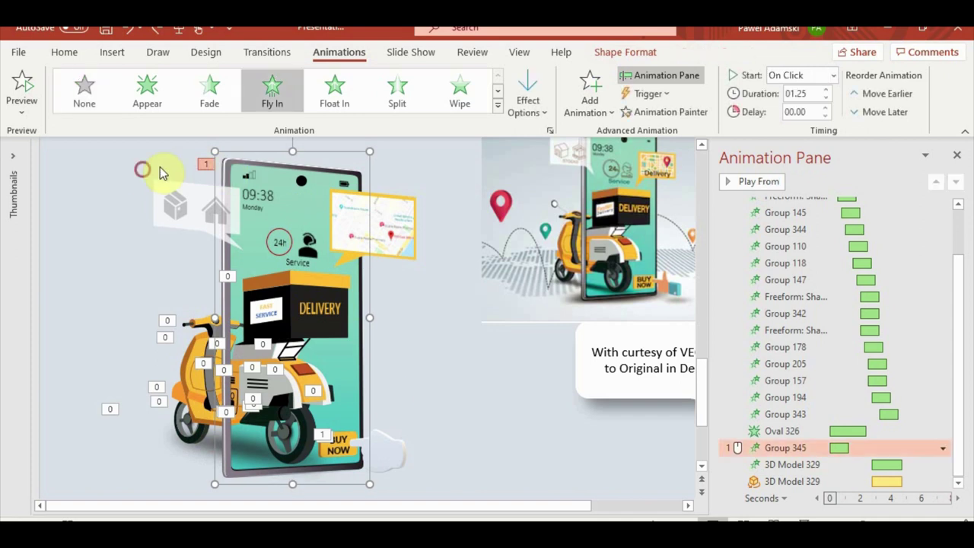
{"action": "left_click", "coordinate": [123, 192]}
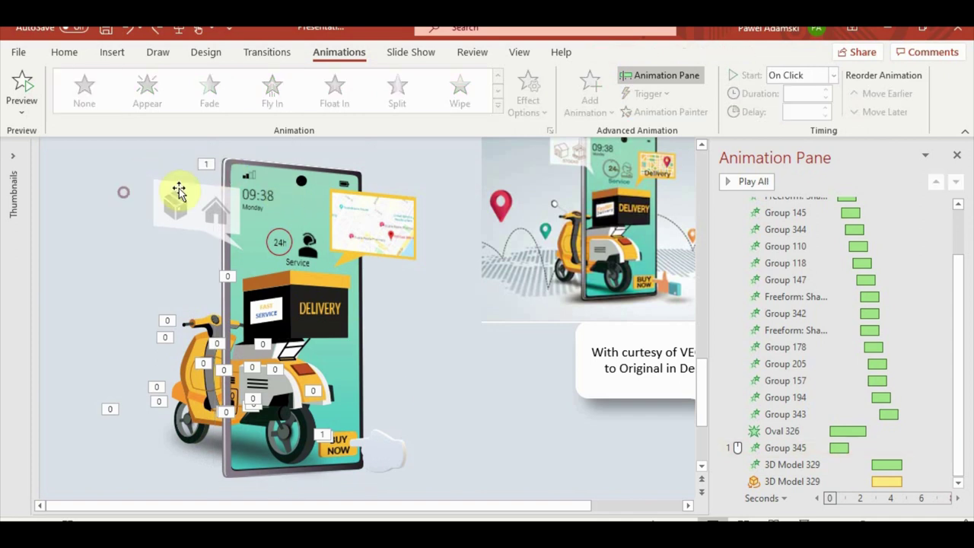
{"action": "left_click", "coordinate": [792, 450]}
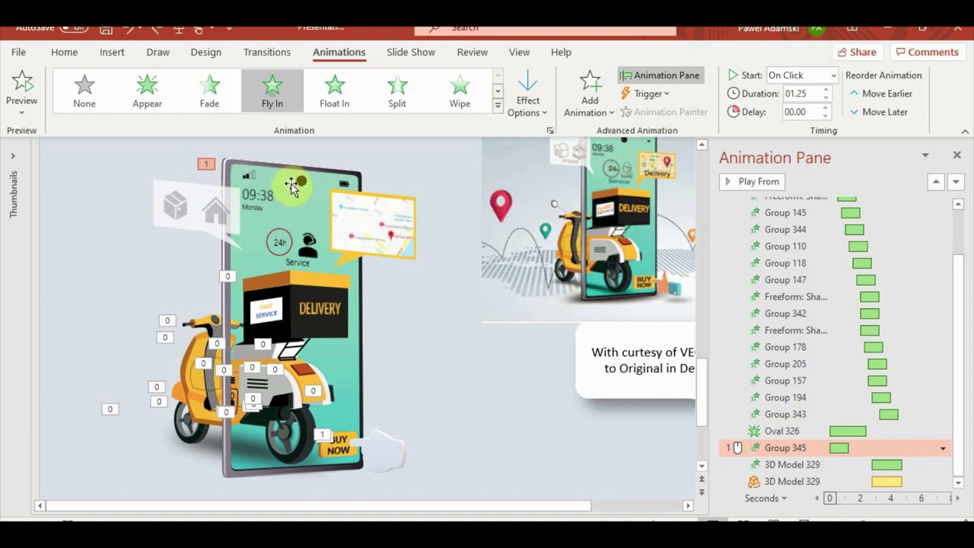
{"action": "left_click", "coordinate": [292, 215]}
Step: Copy Group 342's Fly In to Group 325, move it above the 3D Model entries, remove its end bounce, and preview
{"action": "left_click", "coordinate": [567, 152]}
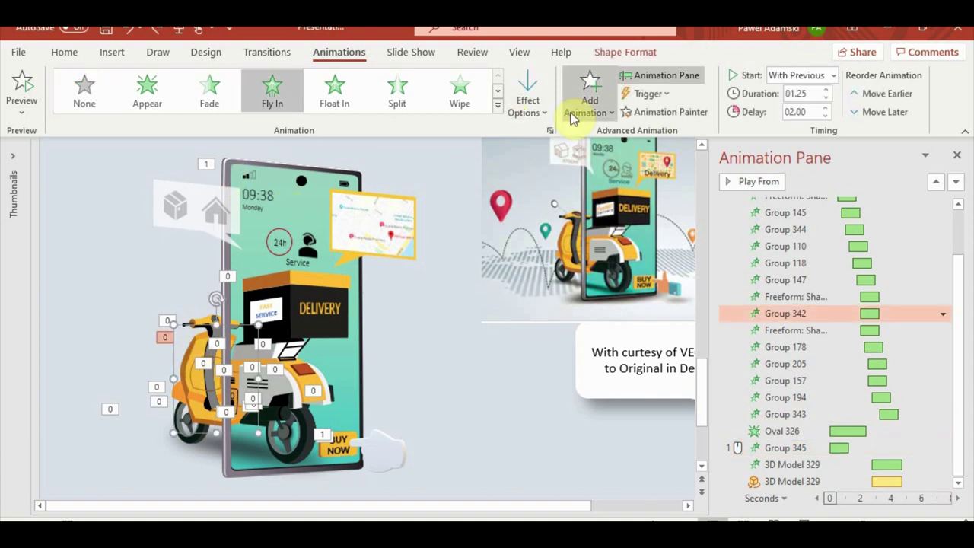
{"action": "left_click", "coordinate": [662, 112]}
{"action": "left_click", "coordinate": [429, 372]}
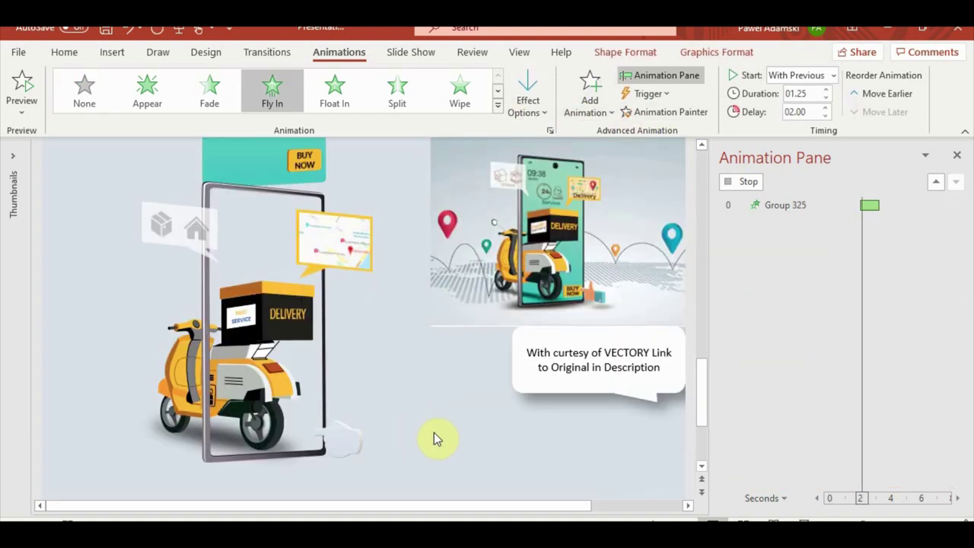
{"action": "left_click", "coordinate": [830, 485]}
{"action": "left_click_drag", "start_coordinate": [830, 486], "coordinate": [846, 449]}
{"action": "left_click", "coordinate": [944, 448]}
{"action": "left_click", "coordinate": [837, 376]}
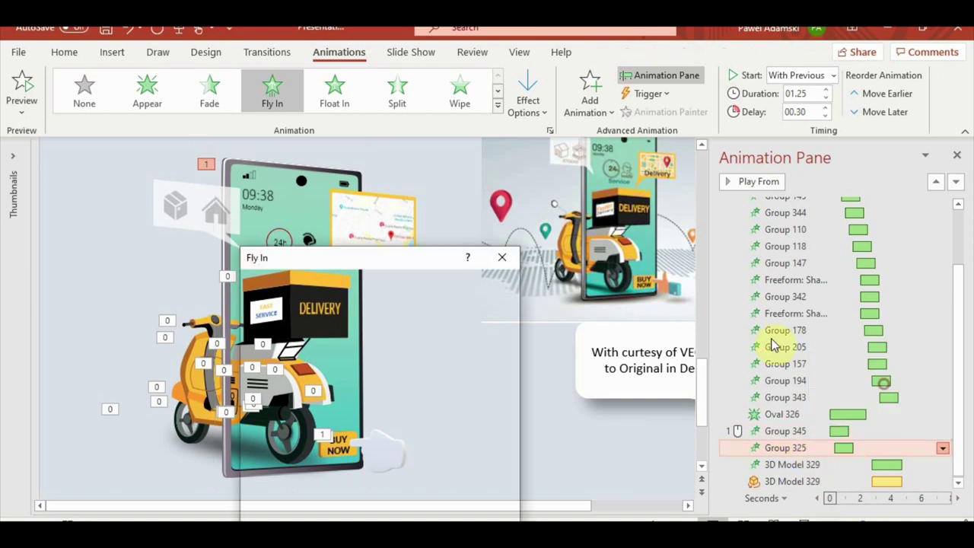
{"action": "left_click_drag", "start_coordinate": [365, 387], "coordinate": [339, 385]}
{"action": "left_click", "coordinate": [341, 364]}
{"action": "left_click", "coordinate": [419, 511]}
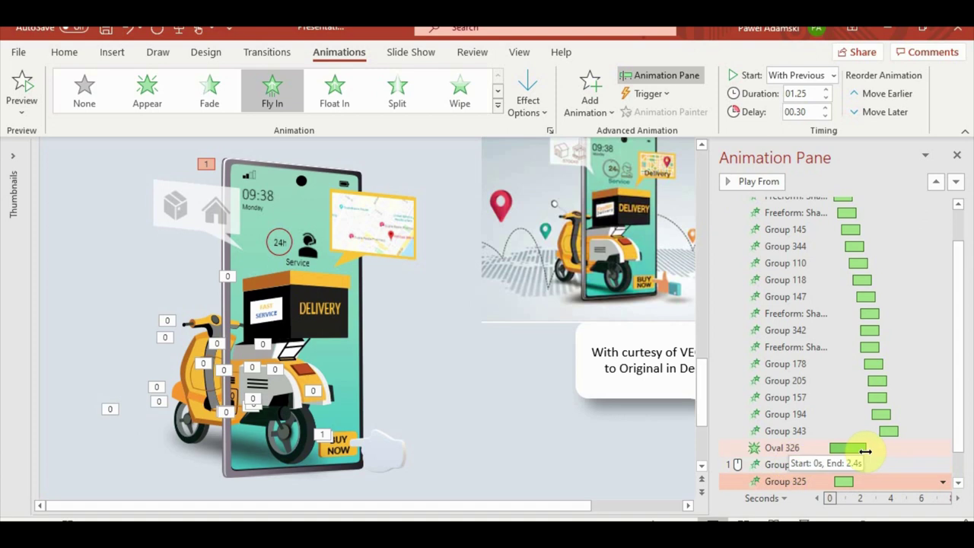
{"action": "key", "text": "shift+F5"}
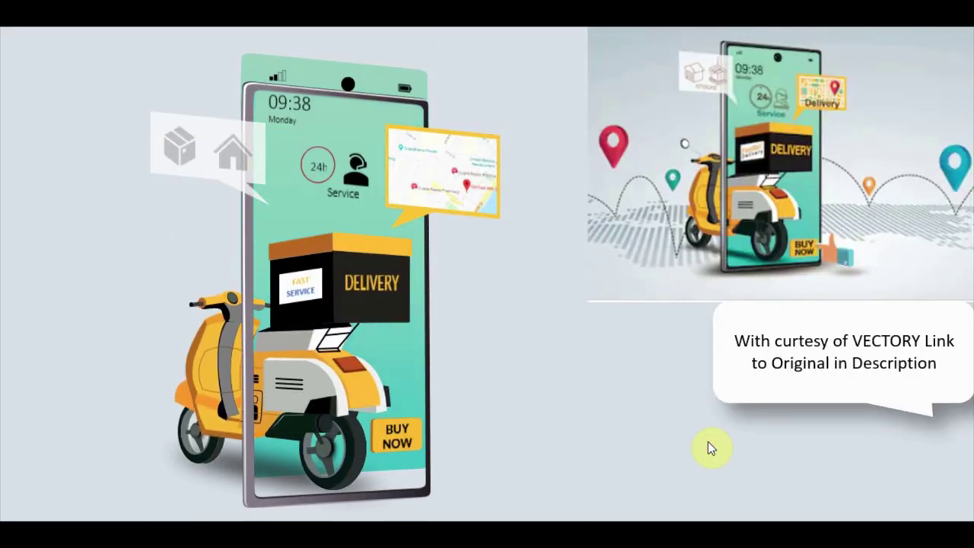
{"action": "key", "text": "Escape"}
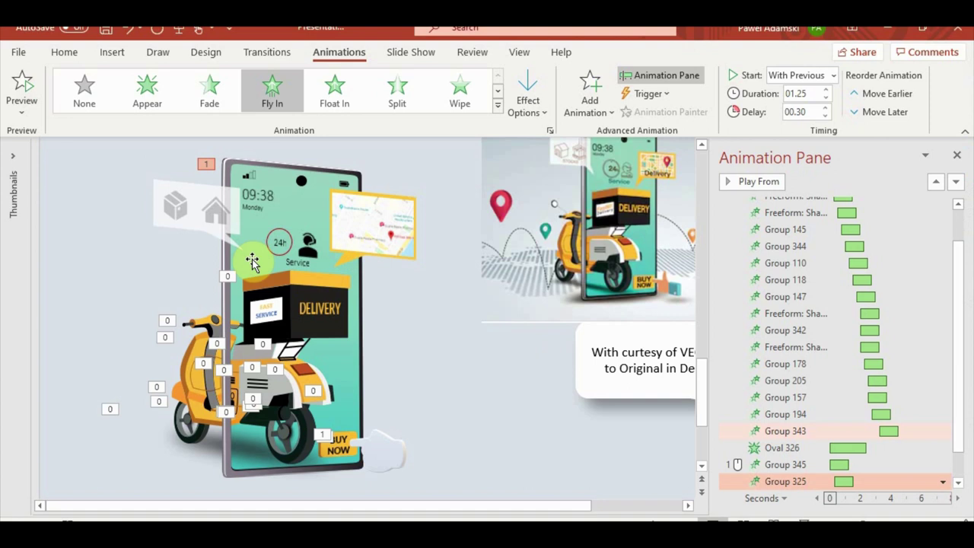
Step: Paint the phone group's Fly In onto the map and box-and-home callouts, Groups 332 and 338
{"action": "left_click", "coordinate": [307, 284]}
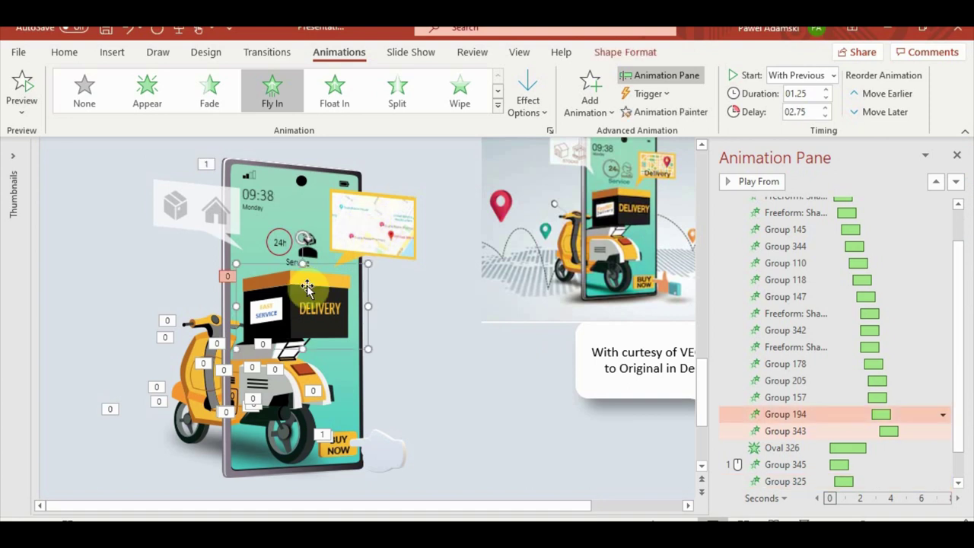
{"action": "left_click", "coordinate": [317, 199]}
{"action": "left_click", "coordinate": [655, 112]}
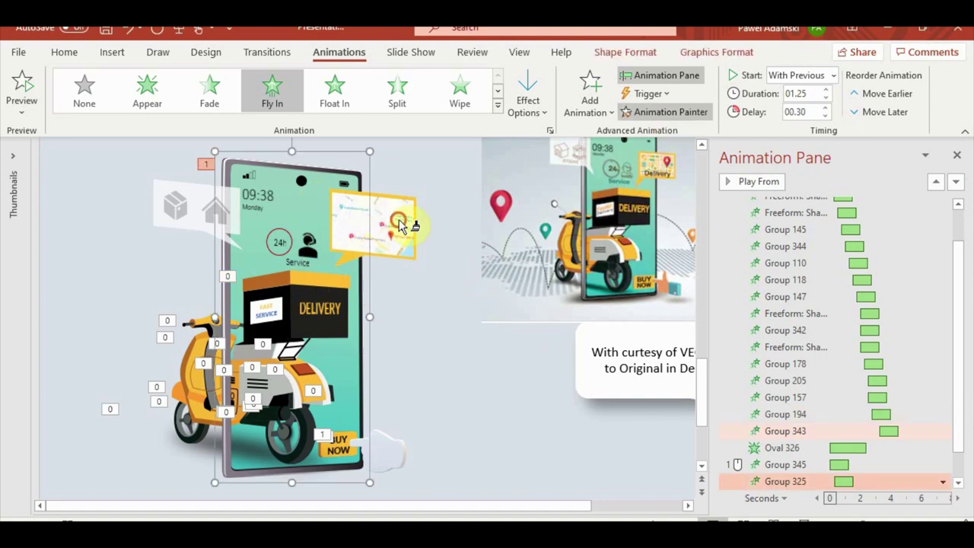
{"action": "left_click", "coordinate": [398, 219]}
{"action": "left_click", "coordinate": [652, 113]}
{"action": "left_click", "coordinate": [180, 215]}
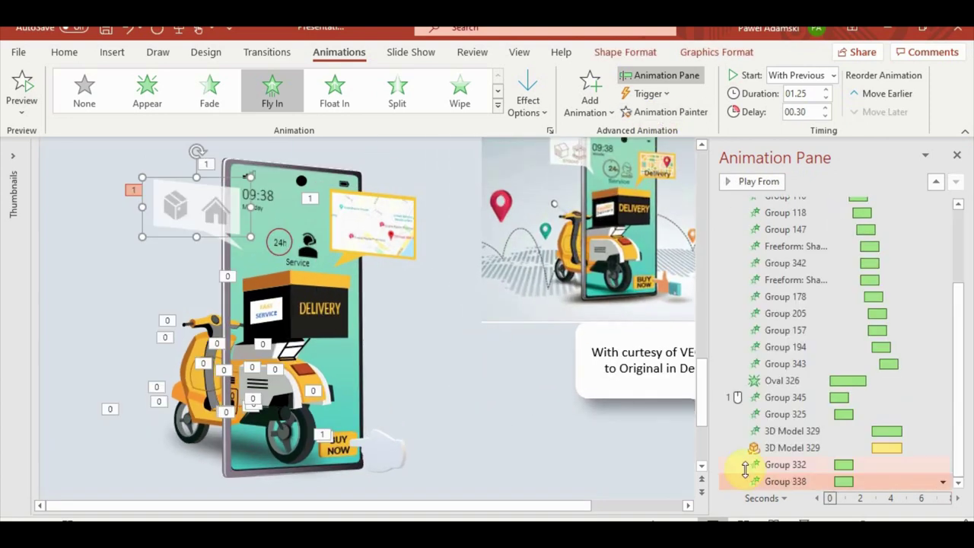
{"action": "left_click", "coordinate": [784, 464], "text": "ctrl"}
{"action": "right_click", "coordinate": [807, 465]}
{"action": "left_click", "coordinate": [845, 394]}
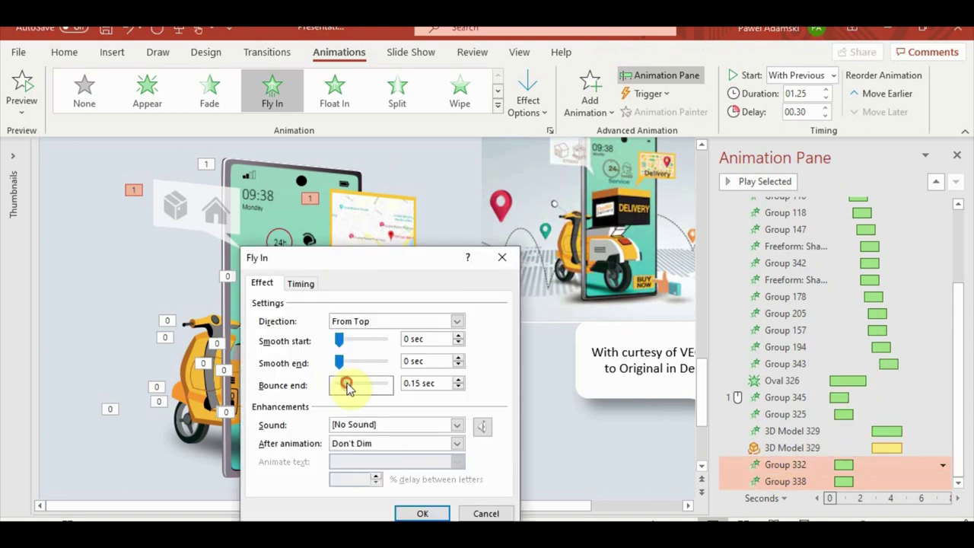
{"action": "left_click", "coordinate": [412, 513]}
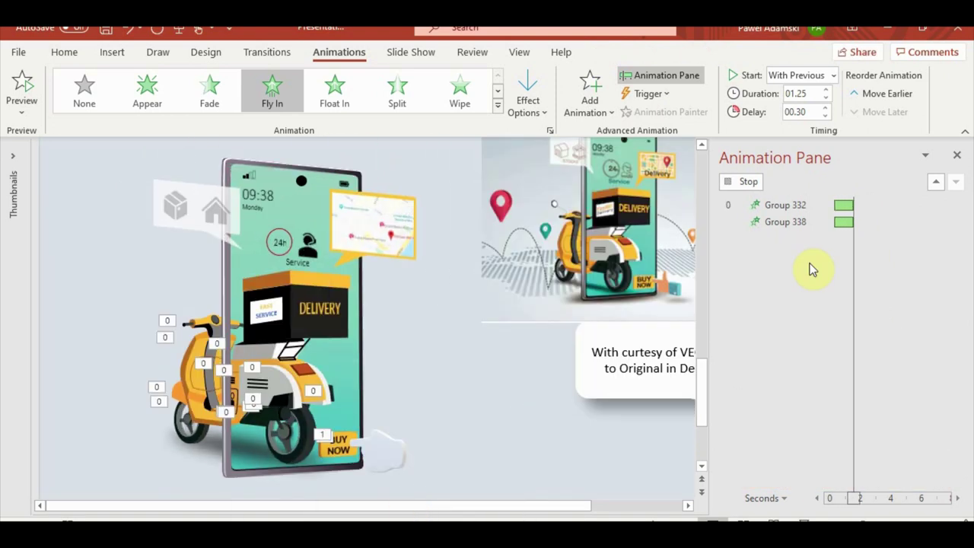
Step: Give Group 332 a stronger end bounce, select Group 338's animation, and preview the slide show
{"action": "right_click", "coordinate": [810, 481]}
{"action": "left_click", "coordinate": [870, 409]}
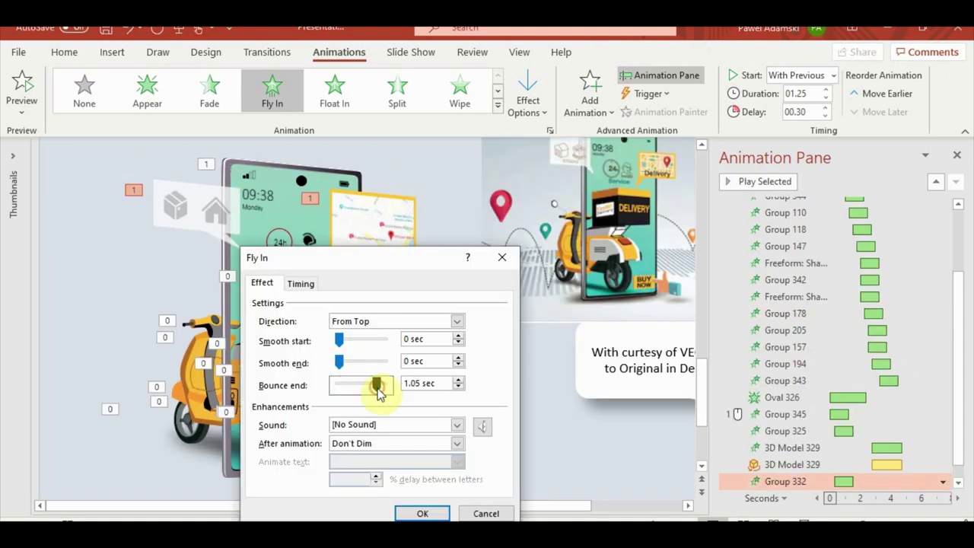
{"action": "left_click", "coordinate": [415, 513]}
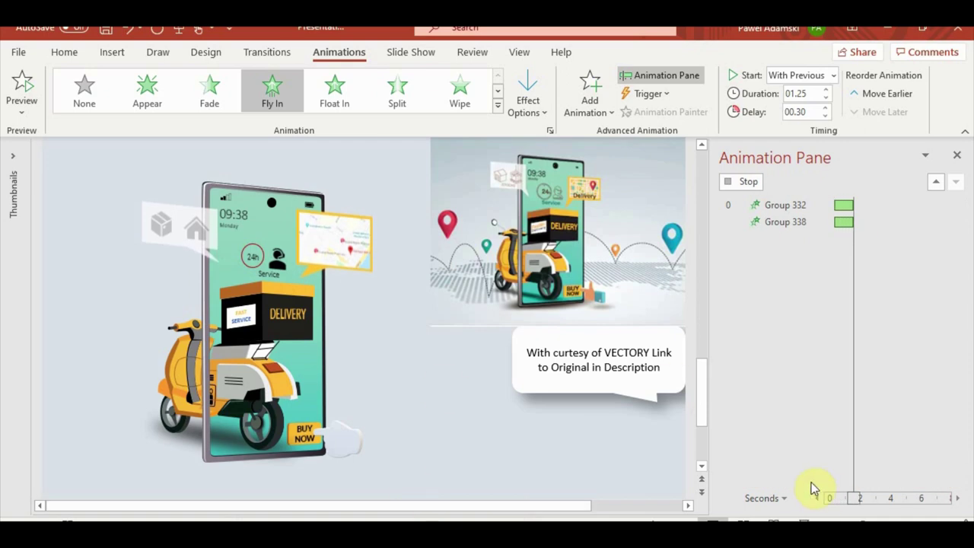
{"action": "scroll", "coordinate": [789, 487], "scroll_direction": "down", "scroll_amount": 1}
{"action": "left_click", "coordinate": [843, 481]}
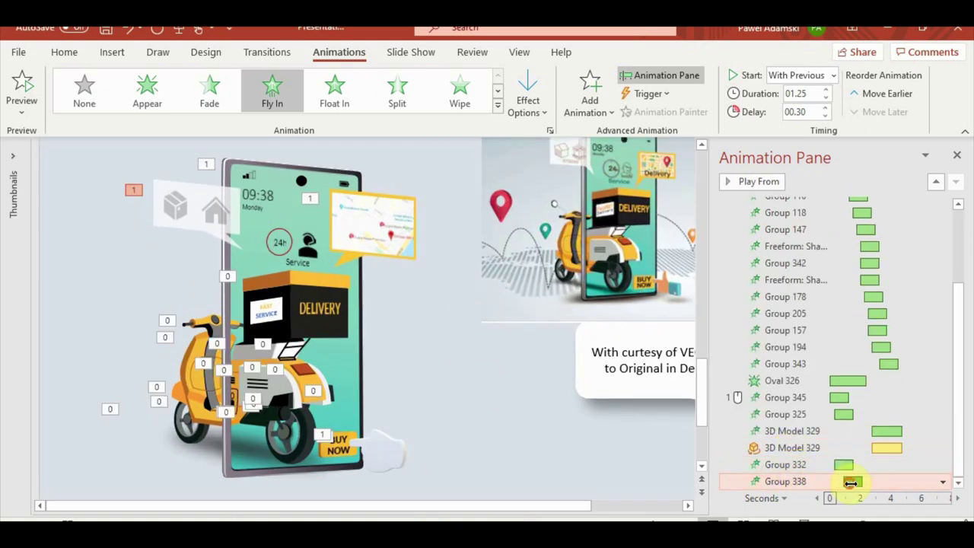
{"action": "left_click", "coordinate": [781, 516]}
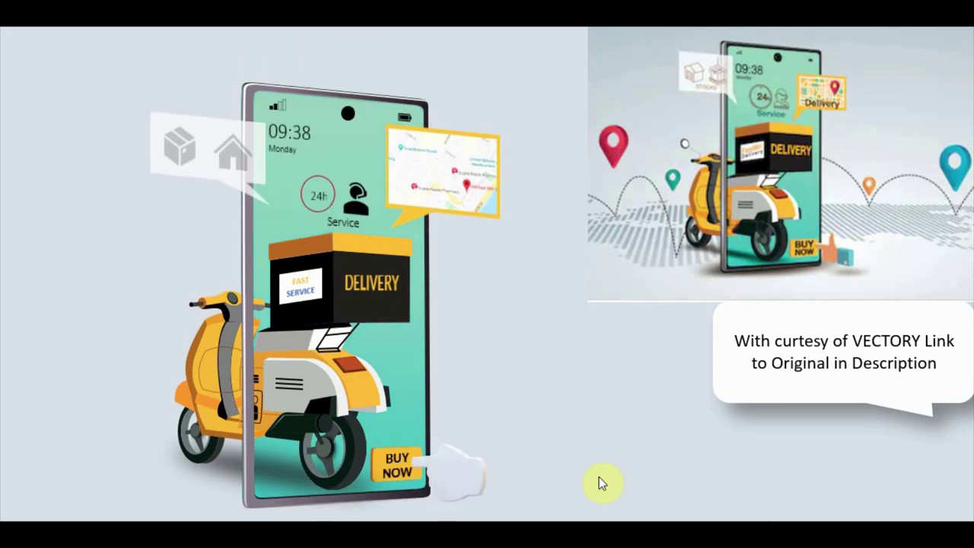
{"action": "key", "text": "Escape"}
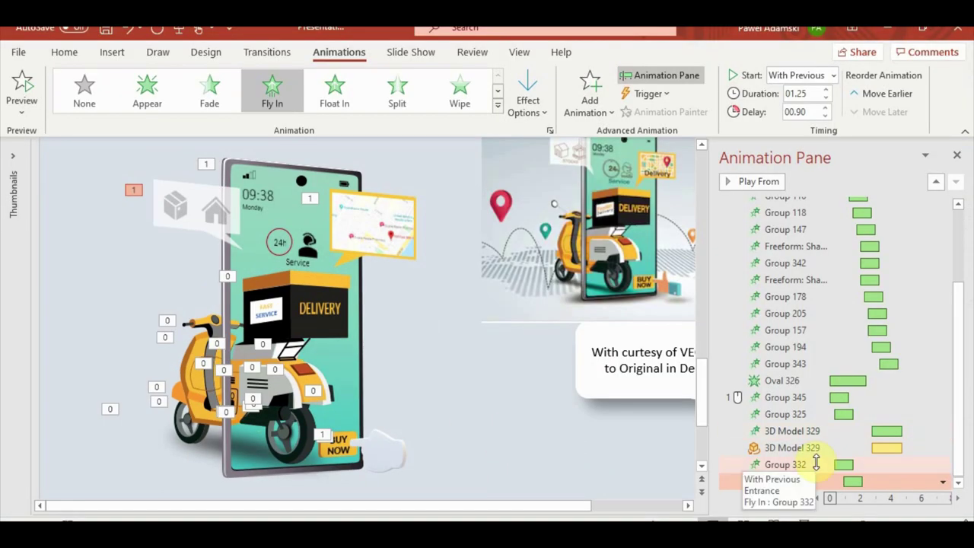
Step: Preview just the two callout animations, then replay the slide show
{"action": "left_click", "coordinate": [801, 466]}
{"action": "left_click", "coordinate": [817, 448]}
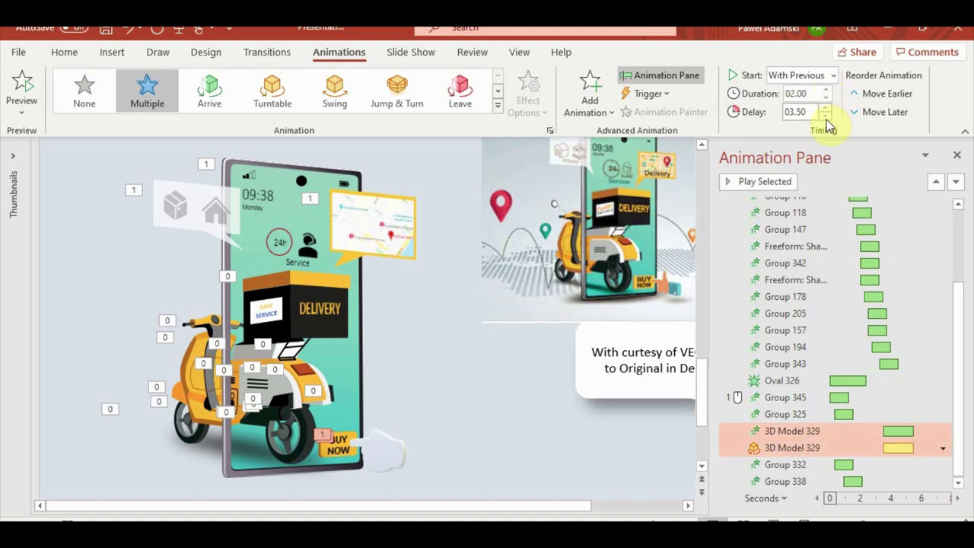
{"action": "left_click", "coordinate": [791, 481]}
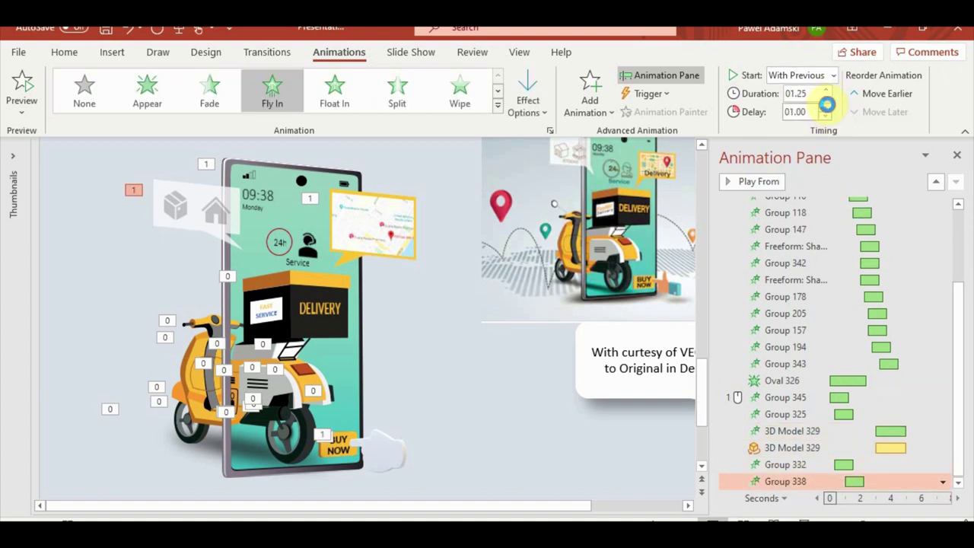
{"action": "left_click", "coordinate": [792, 464], "text": "ctrl"}
{"action": "left_click", "coordinate": [765, 187]}
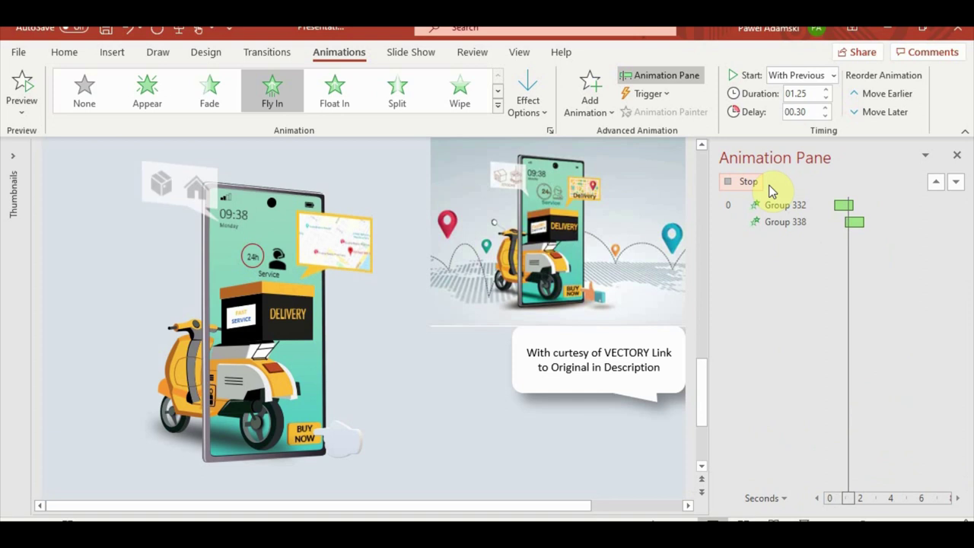
{"action": "left_click", "coordinate": [471, 397]}
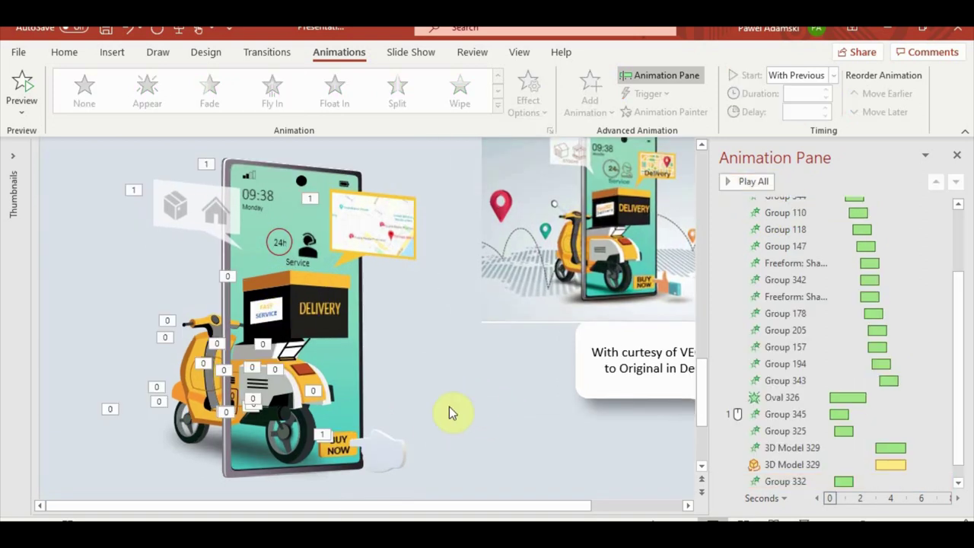
{"action": "left_click", "coordinate": [804, 522]}
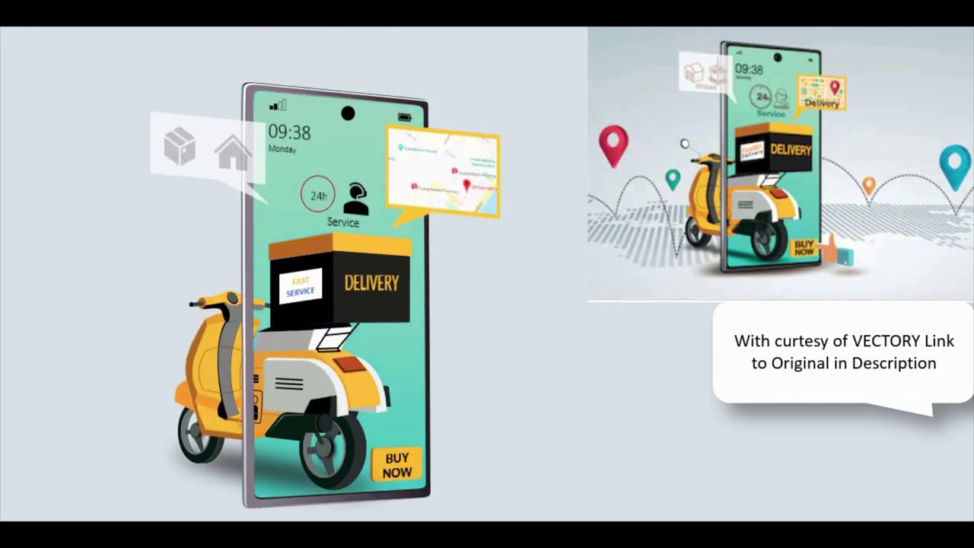
Step: Duplicate the dark oval shadow, move the copy under the phone, and send it to the back
{"action": "key", "text": "Escape"}
{"action": "left_click", "coordinate": [211, 458]}
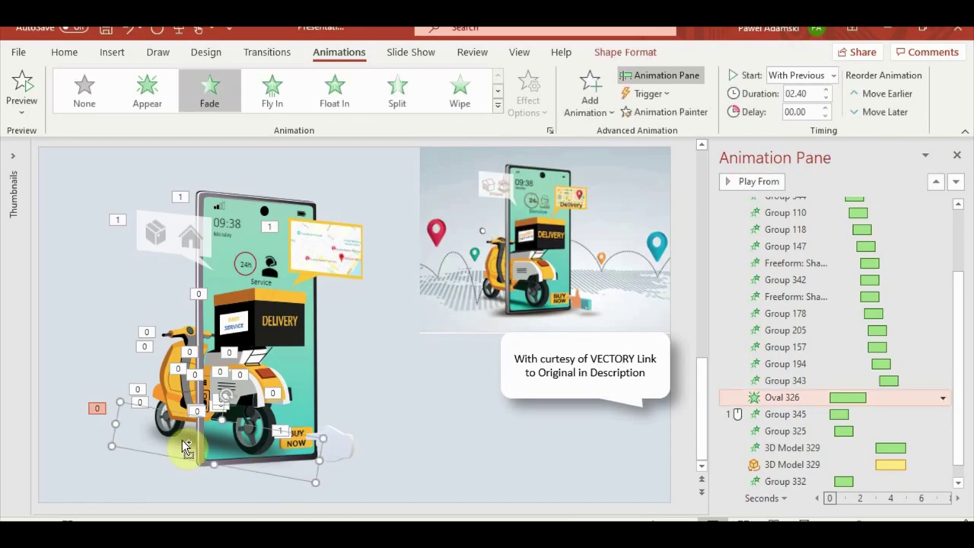
{"action": "key", "text": "ctrl+c"}
{"action": "key", "text": "ctrl+v"}
{"action": "left_click_drag", "start_coordinate": [206, 409], "coordinate": [206, 463]}
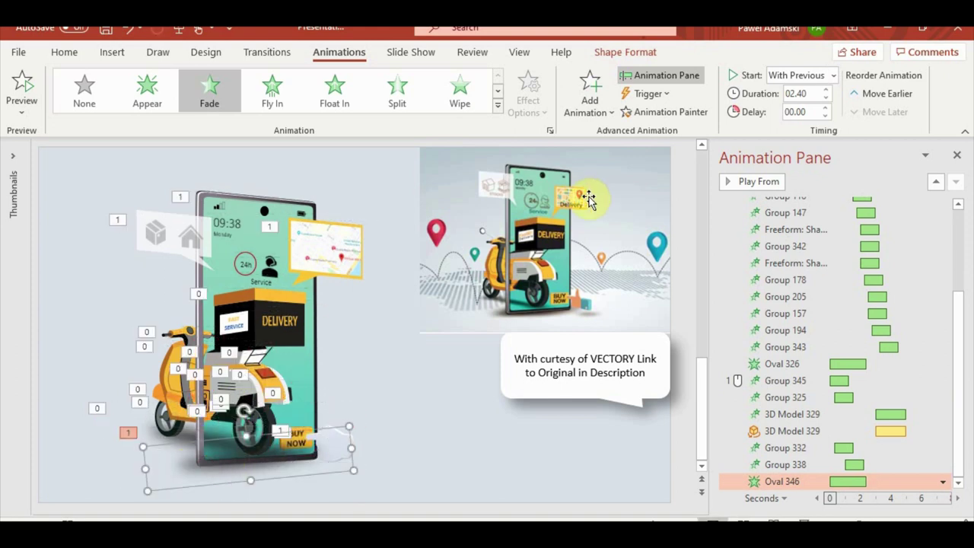
{"action": "left_click", "coordinate": [625, 51]}
{"action": "left_click", "coordinate": [778, 93]}
{"action": "left_click", "coordinate": [750, 114]}
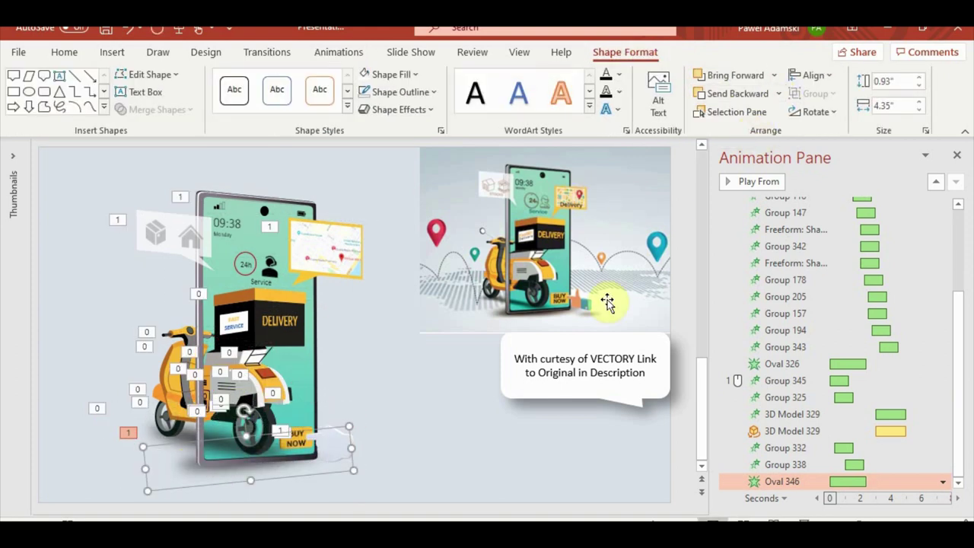
Step: Fill the new oval with a dark theme colour, then place it under the phone and wheel, slightly rotated
{"action": "scroll", "coordinate": [265, 457], "scroll_direction": "up", "scroll_amount": 3}
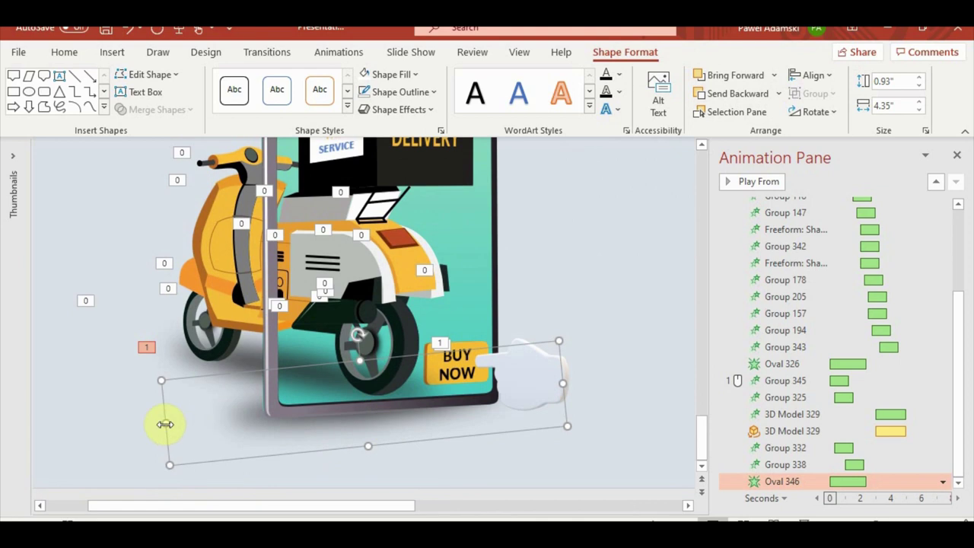
{"action": "left_click_drag", "start_coordinate": [165, 424], "coordinate": [154, 423]}
{"action": "left_click", "coordinate": [404, 74]}
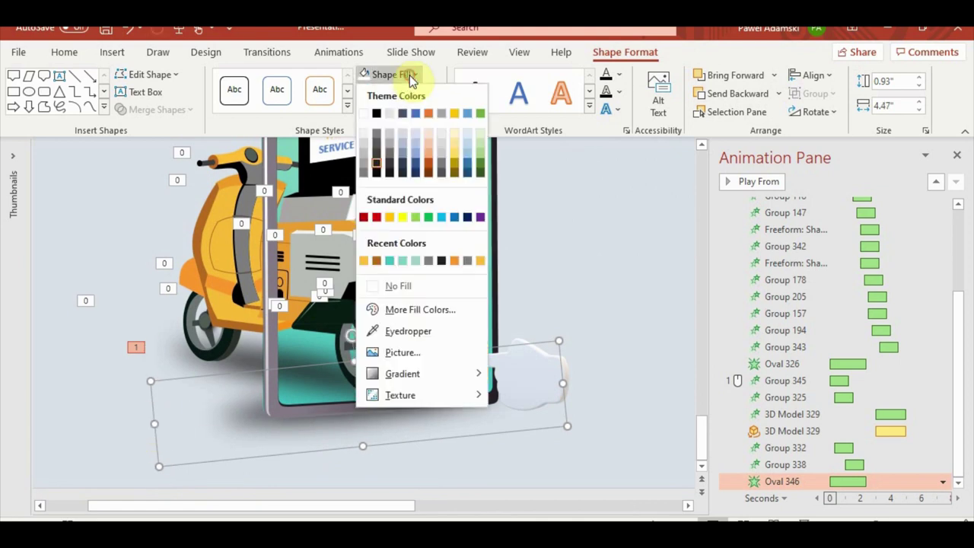
{"action": "left_click", "coordinate": [377, 116]}
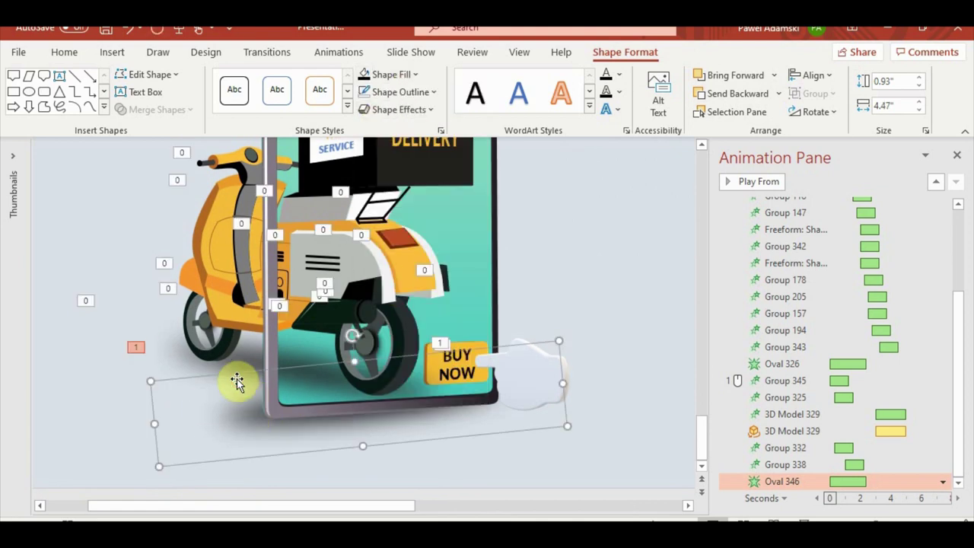
{"action": "mouse_move", "coordinate": [261, 419]}
{"action": "left_mouse_down"}
{"action": "mouse_move", "coordinate": [235, 372]}
{"action": "mouse_move", "coordinate": [293, 419]}
{"action": "left_mouse_up"}
{"action": "left_click_drag", "start_coordinate": [387, 336], "coordinate": [391, 336]}
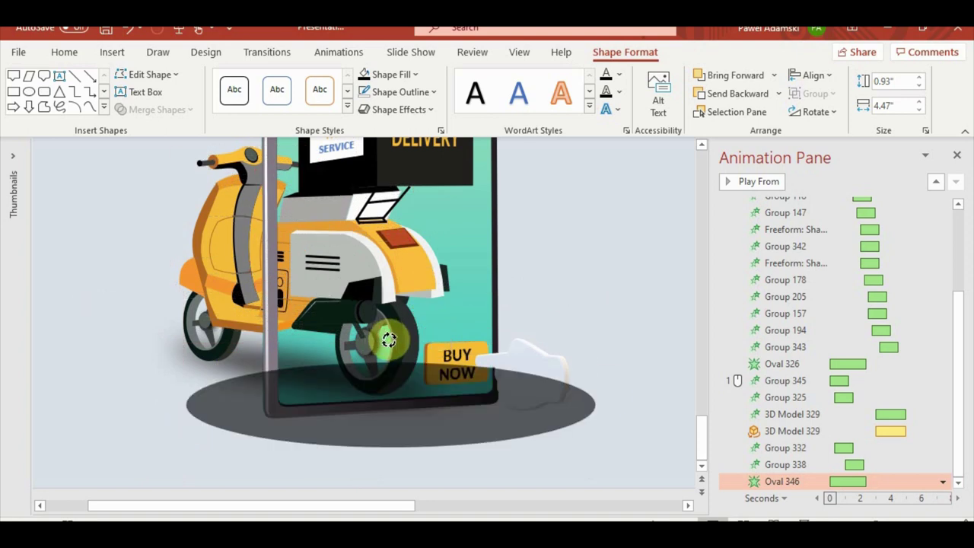
{"action": "left_click_drag", "start_coordinate": [428, 448], "coordinate": [470, 450]}
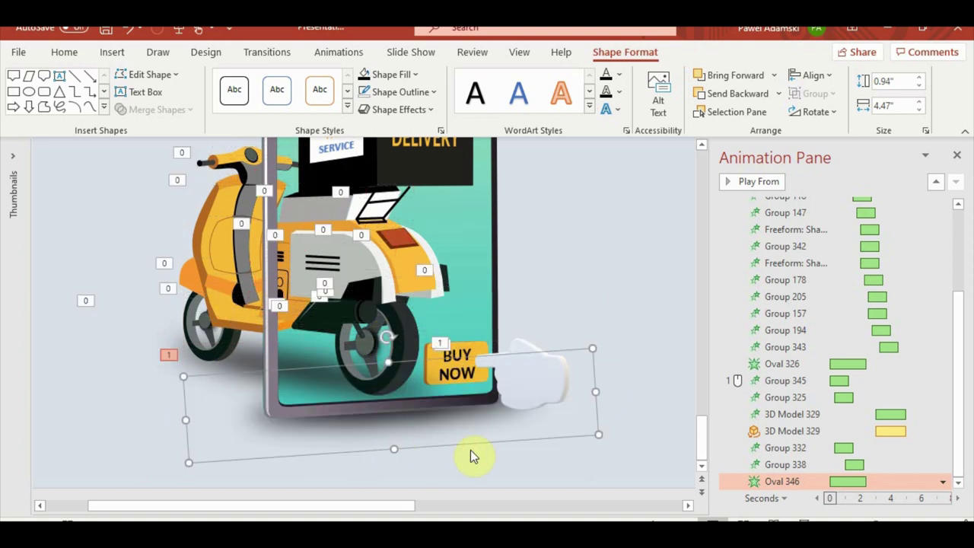
{"action": "scroll", "coordinate": [465, 456], "scroll_direction": "down", "scroll_amount": 5, "text": "ctrl"}
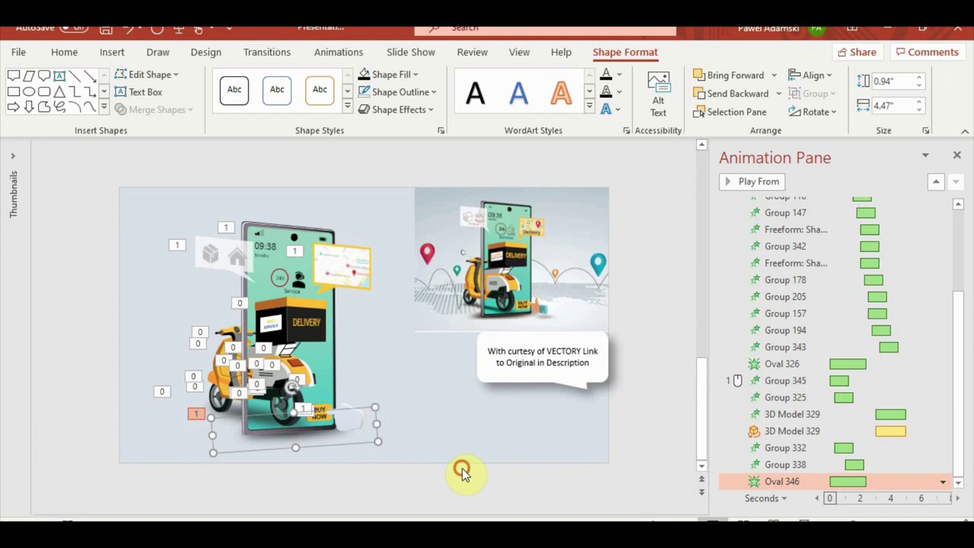
{"action": "left_click", "coordinate": [430, 461]}
Step: Stretch the shadow oval's left and right edges outward under the scooter and hand
{"action": "left_click", "coordinate": [272, 436]}
{"action": "scroll", "coordinate": [251, 442], "scroll_direction": "up", "scroll_amount": 3, "text": "ctrl"}
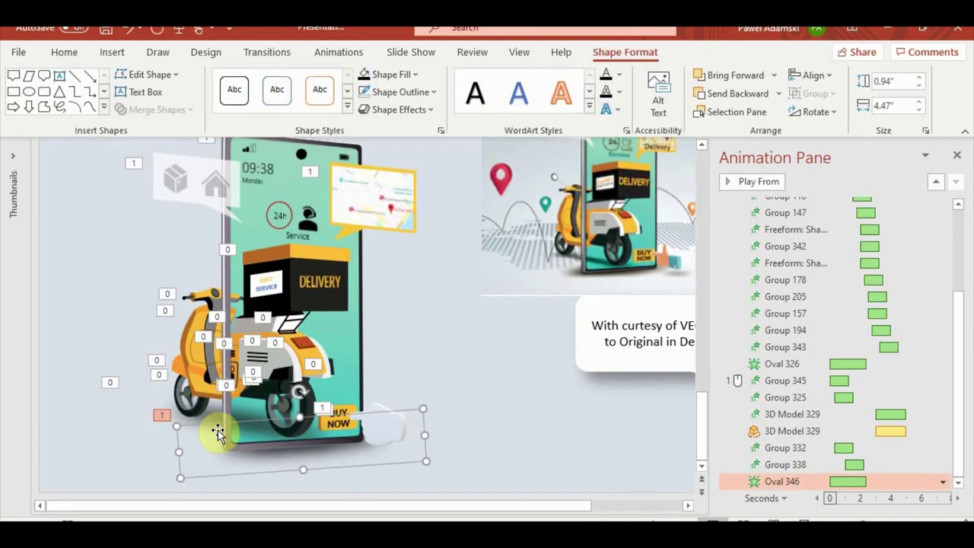
{"action": "left_click_drag", "start_coordinate": [179, 450], "coordinate": [155, 449]}
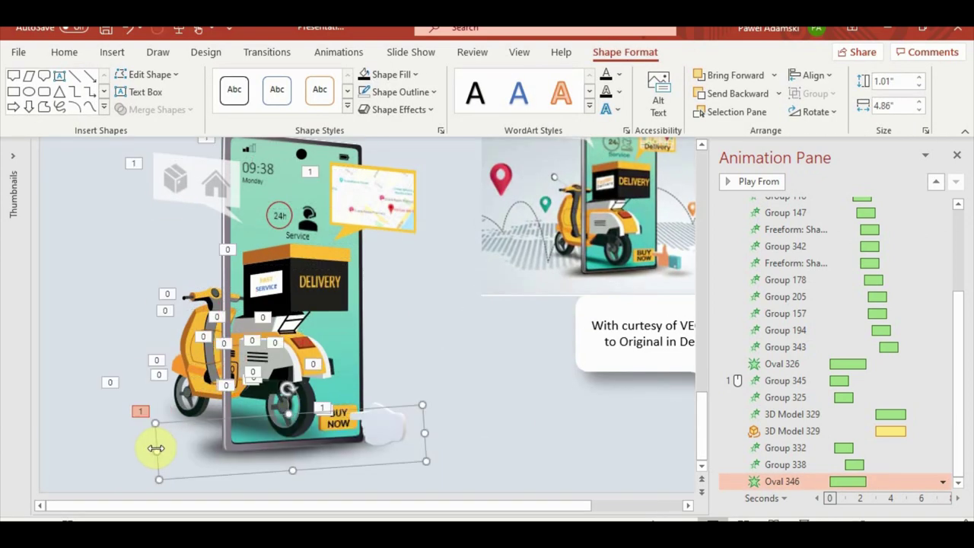
{"action": "left_click_drag", "start_coordinate": [425, 433], "coordinate": [431, 432]}
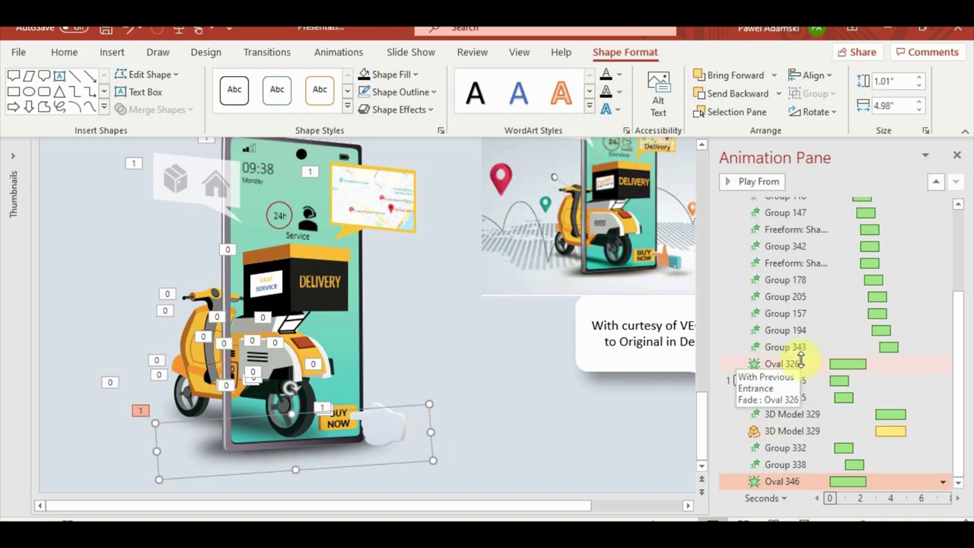
{"action": "left_click", "coordinate": [341, 54]}
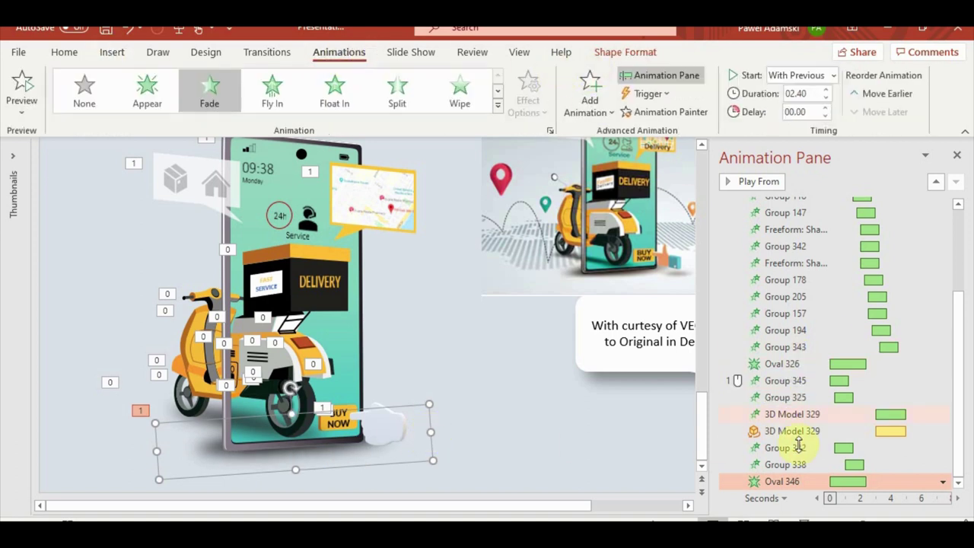
Step: Shorten Oval 346's fade to 1.25 seconds, move it right after Group 345, and preview the show
{"action": "left_click_drag", "start_coordinate": [865, 481], "coordinate": [862, 480]}
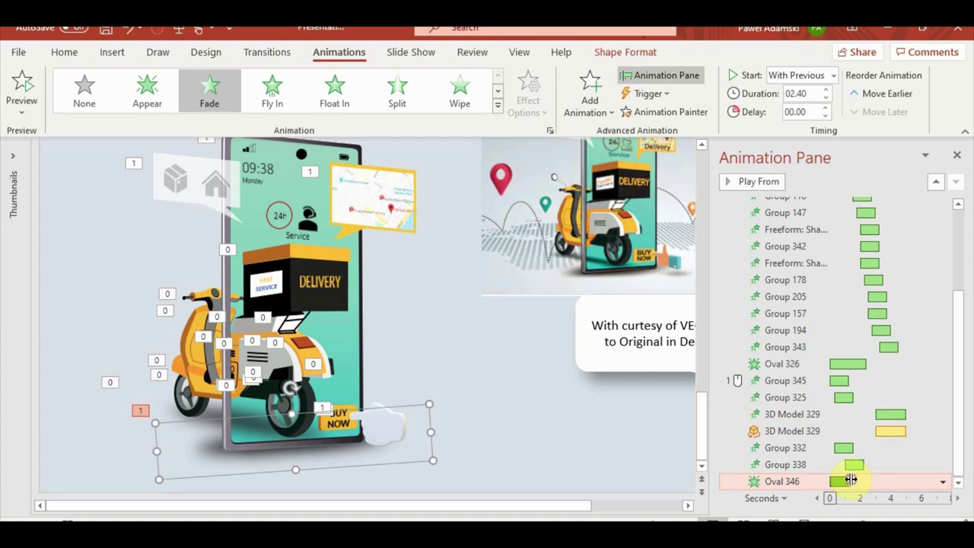
{"action": "mouse_move", "coordinate": [851, 480]}
{"action": "left_mouse_down"}
{"action": "mouse_move", "coordinate": [798, 397]}
{"action": "mouse_move", "coordinate": [843, 397]}
{"action": "left_mouse_up"}
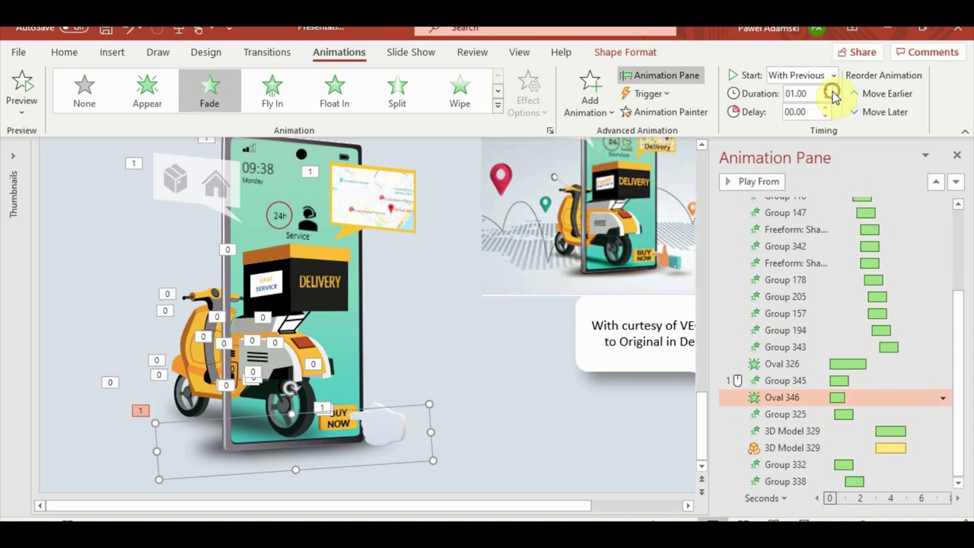
{"action": "left_click", "coordinate": [805, 520]}
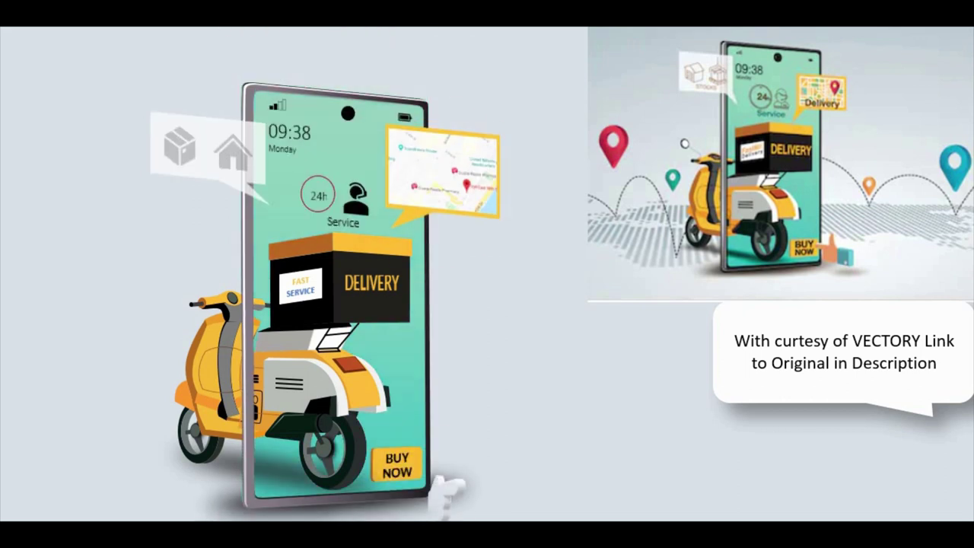
{"action": "key", "text": "Escape"}
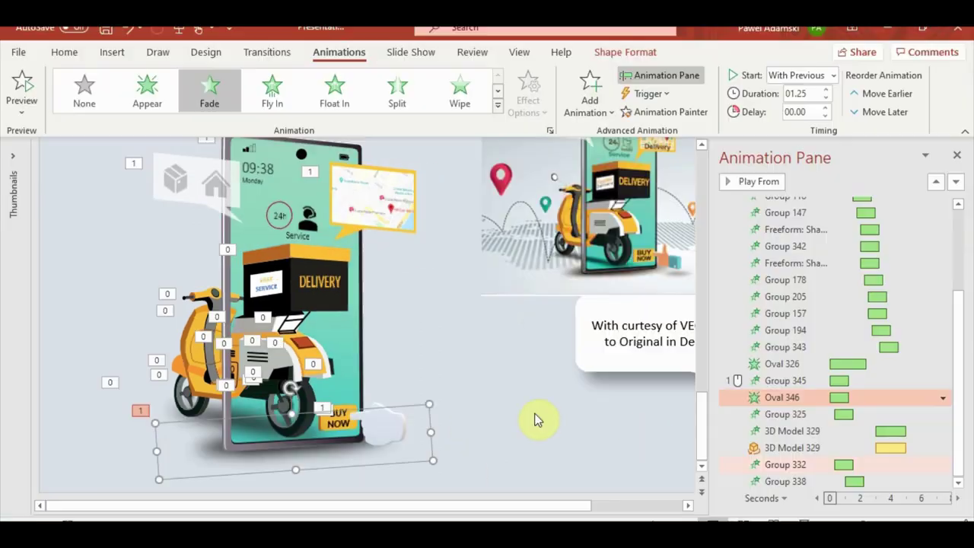
Step: Move the credit callout to the top of the slide and resize the right-hand reference picture
{"action": "left_click", "coordinate": [581, 393]}
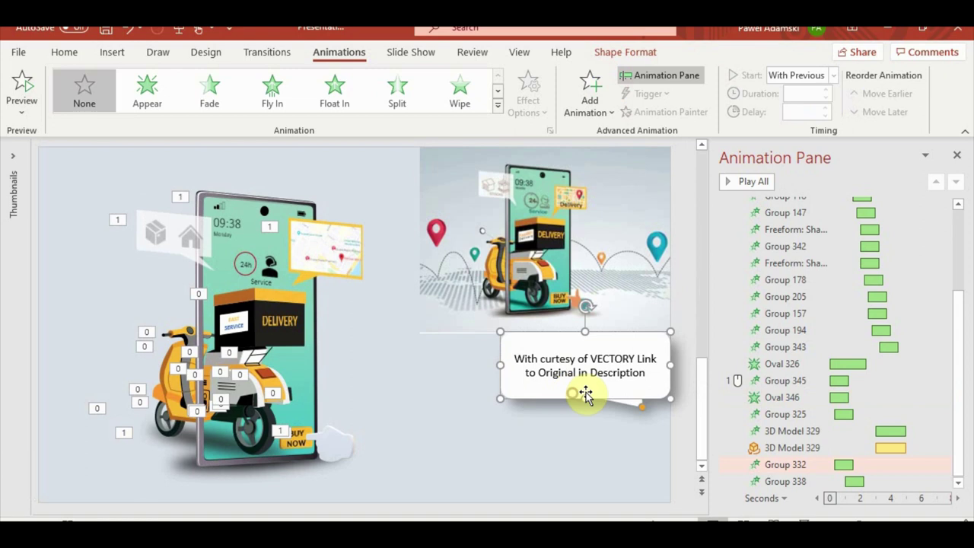
{"action": "left_click_drag", "start_coordinate": [581, 393], "coordinate": [479, 200]}
{"action": "left_click", "coordinate": [461, 320]}
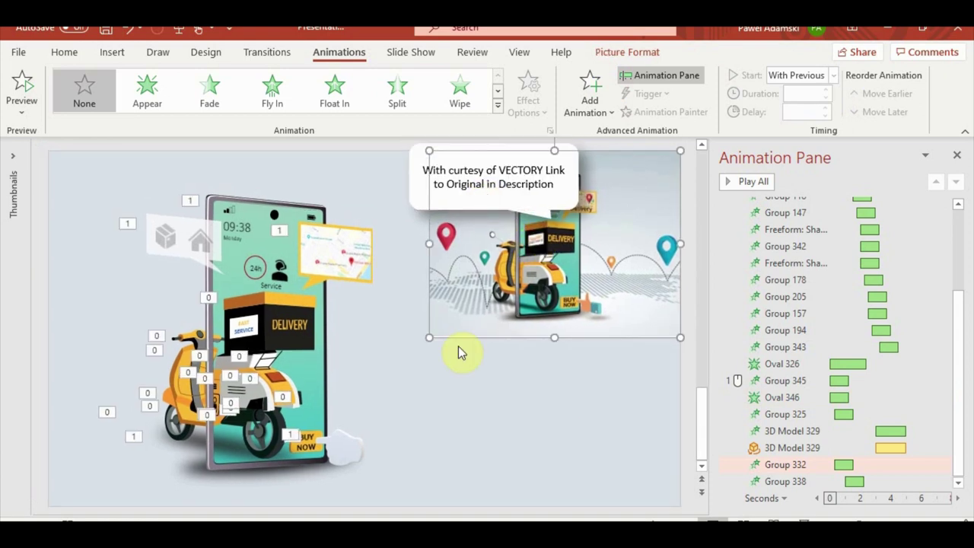
{"action": "mouse_move", "coordinate": [421, 334]}
{"action": "left_mouse_down"}
{"action": "mouse_move", "coordinate": [335, 480]}
{"action": "mouse_move", "coordinate": [353, 473]}
{"action": "left_mouse_up"}
Step: Crop the reference picture tightly around its phone and scooter, then shift it right
{"action": "left_click", "coordinate": [655, 54]}
{"action": "left_click", "coordinate": [866, 85]}
{"action": "left_click_drag", "start_coordinate": [261, 315], "coordinate": [364, 314]}
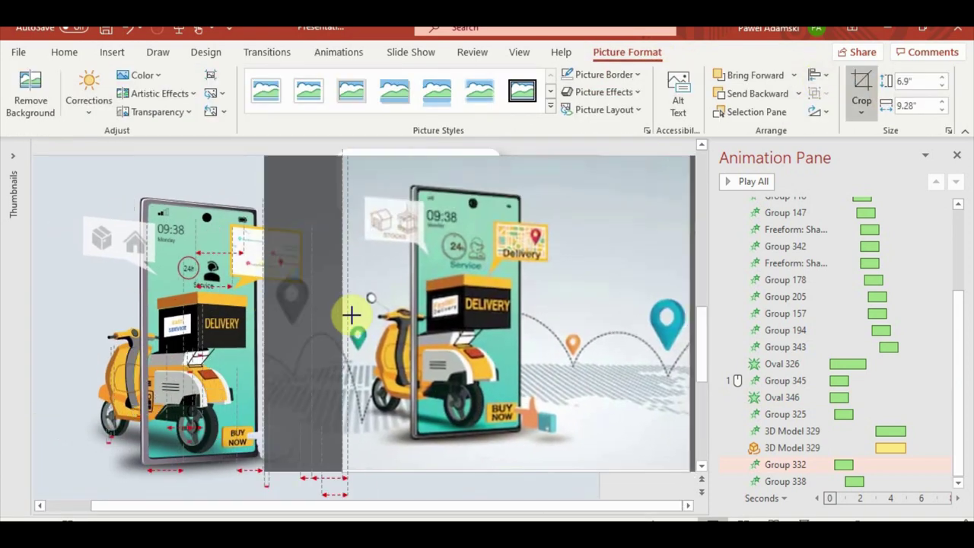
{"action": "left_click_drag", "start_coordinate": [688, 314], "coordinate": [567, 316]}
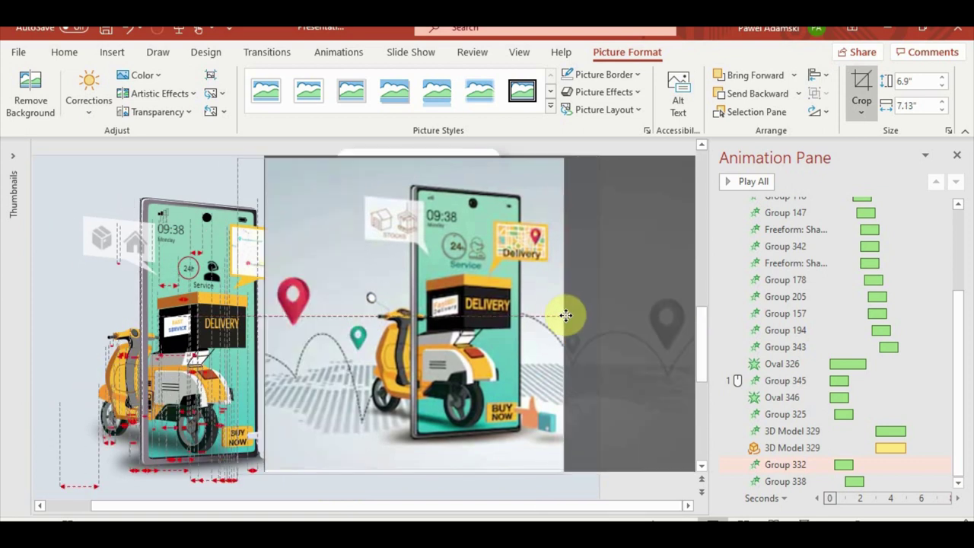
{"action": "left_click_drag", "start_coordinate": [422, 358], "coordinate": [450, 365]}
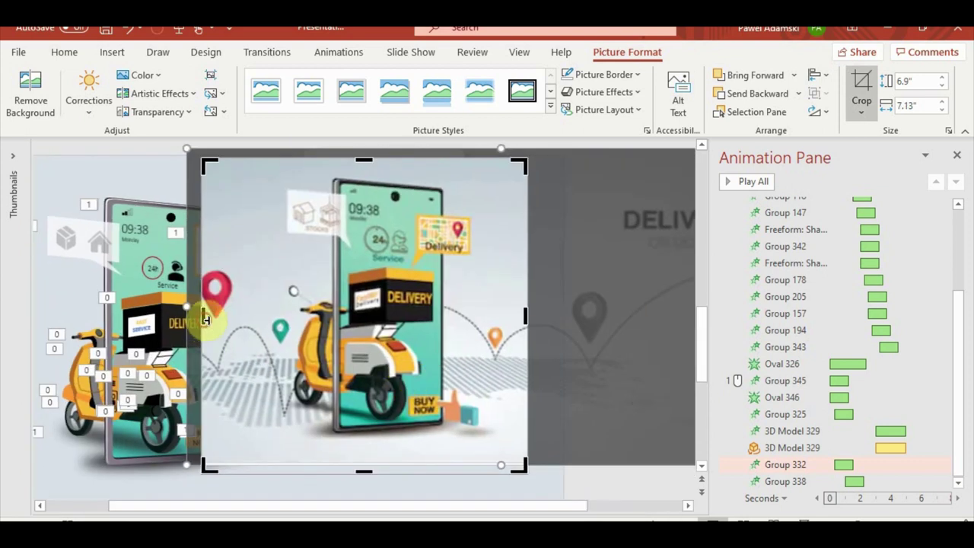
{"action": "mouse_move", "coordinate": [203, 322]}
{"action": "left_mouse_down"}
{"action": "mouse_move", "coordinate": [403, 305]}
{"action": "mouse_move", "coordinate": [393, 305]}
{"action": "left_mouse_up"}
{"action": "left_click_drag", "start_coordinate": [646, 320], "coordinate": [594, 335]}
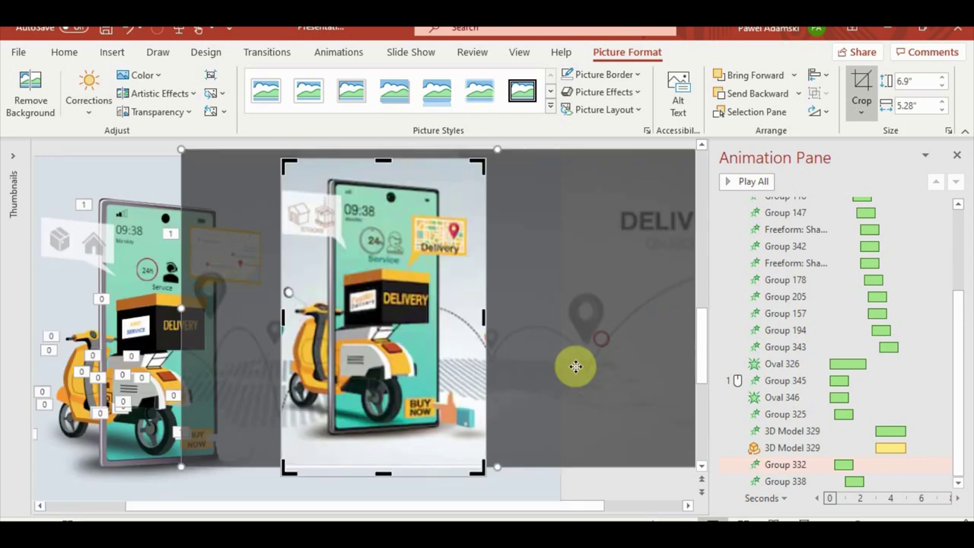
{"action": "left_click", "coordinate": [60, 490]}
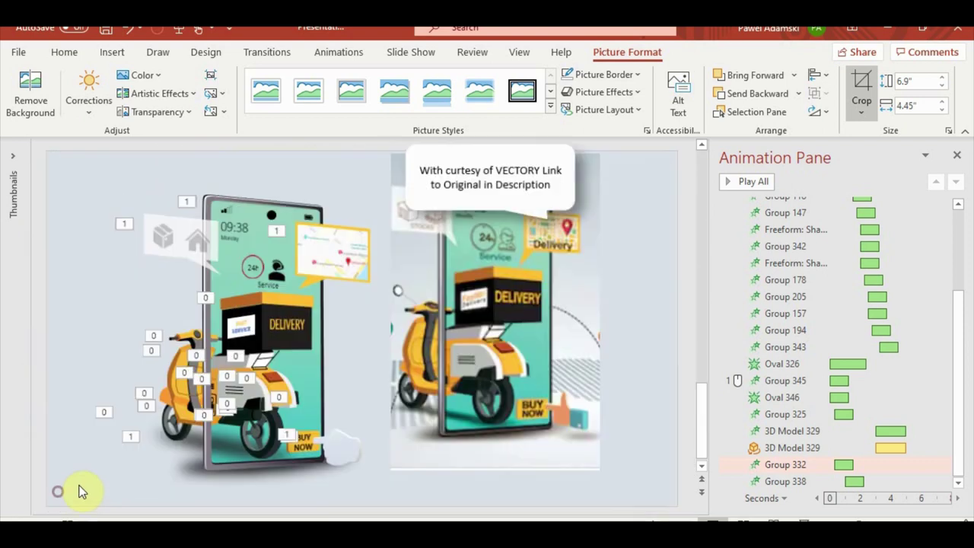
{"action": "left_click_drag", "start_coordinate": [518, 378], "coordinate": [560, 378]}
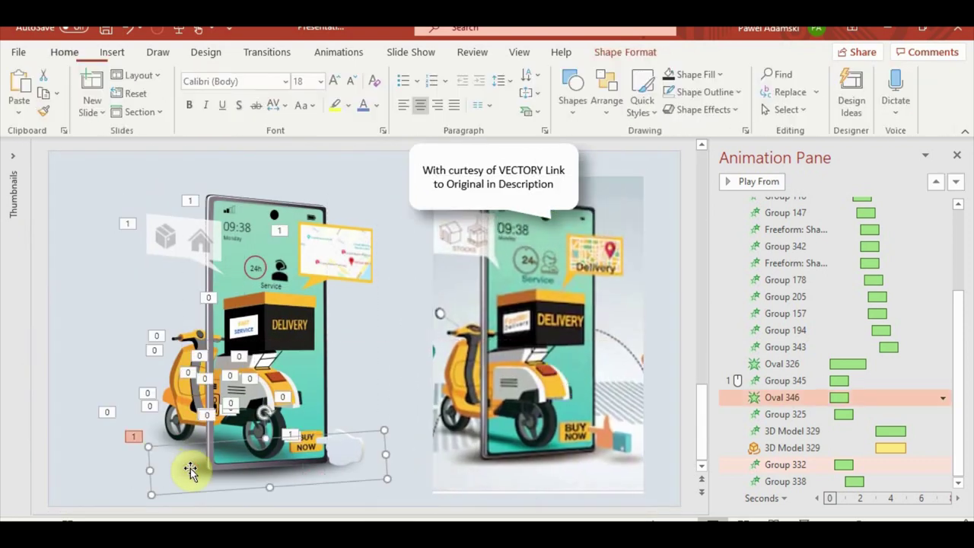
Step: Copy the shadow oval, tilt it, place it beneath the hand, and fill it dark
{"action": "left_click_drag", "start_coordinate": [191, 468], "coordinate": [407, 482], "text": "ctrl"}
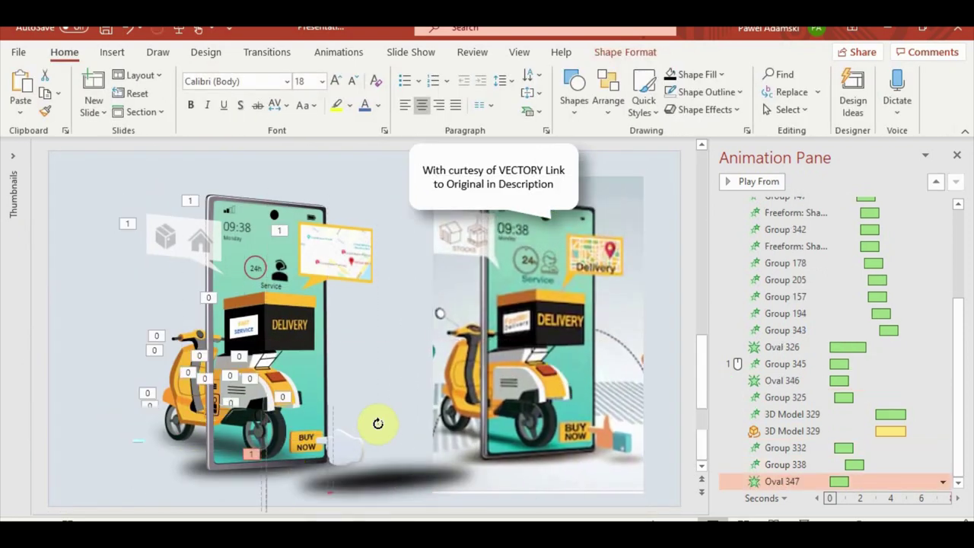
{"action": "mouse_move", "coordinate": [377, 423]}
{"action": "left_mouse_down"}
{"action": "mouse_move", "coordinate": [263, 478]}
{"action": "mouse_move", "coordinate": [354, 479]}
{"action": "left_mouse_up"}
{"action": "left_click_drag", "start_coordinate": [345, 447], "coordinate": [352, 482]}
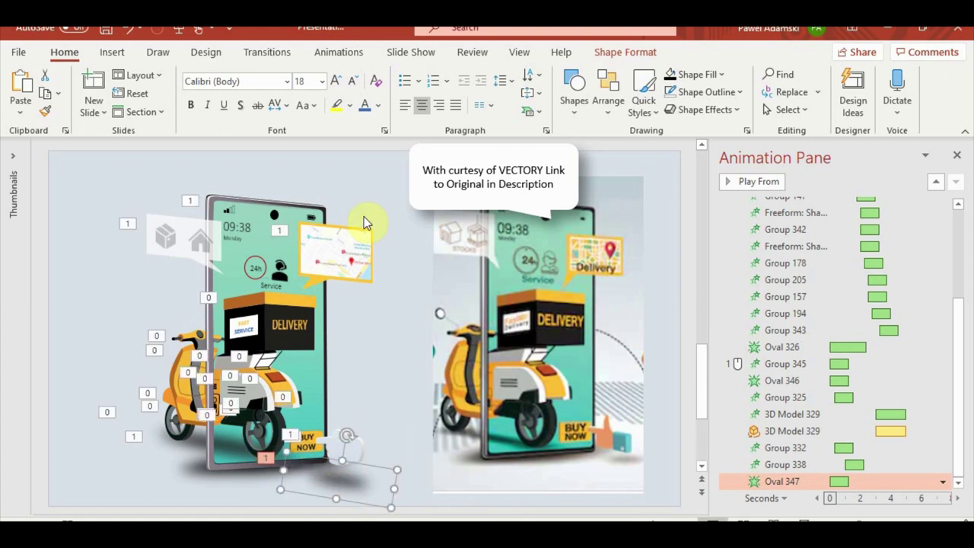
{"action": "left_click", "coordinate": [625, 52]}
{"action": "left_click", "coordinate": [391, 73]}
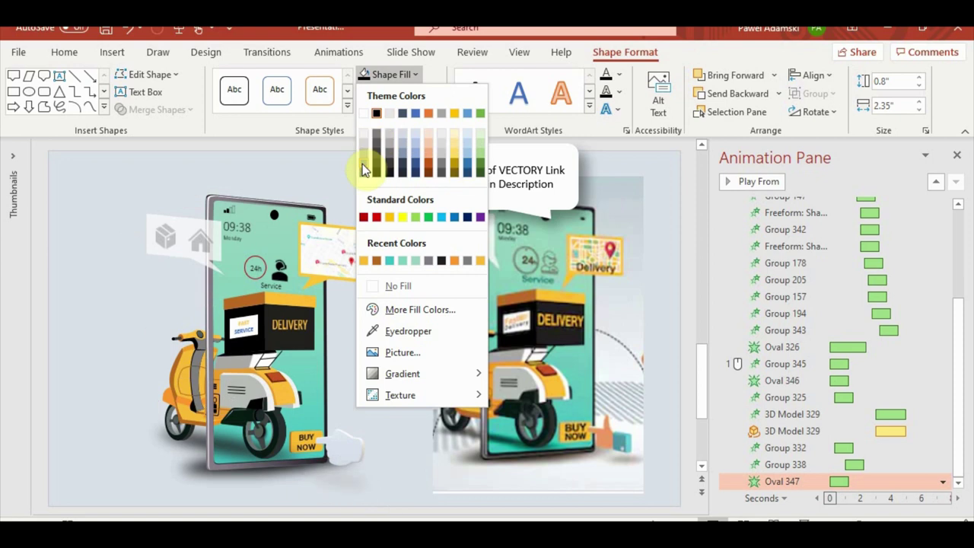
{"action": "left_click", "coordinate": [362, 172]}
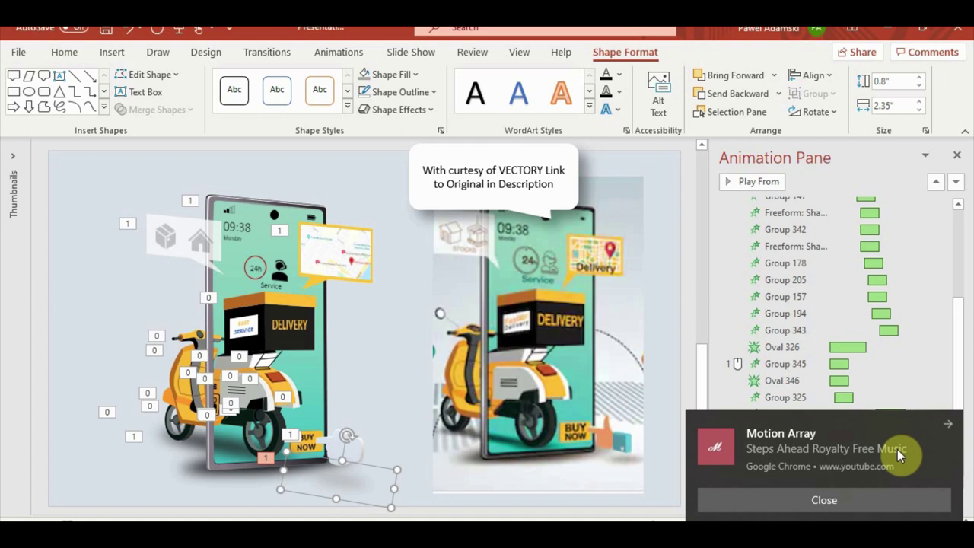
Step: Delay Oval 347's fade to start at 3.0s and run the slide show
{"action": "left_click", "coordinate": [950, 423]}
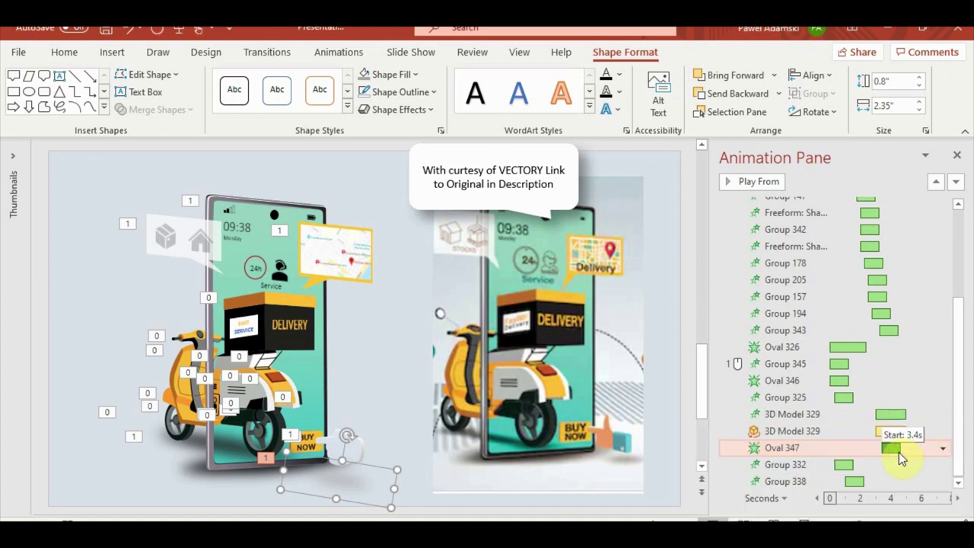
{"action": "left_click_drag", "start_coordinate": [892, 448], "coordinate": [905, 448]}
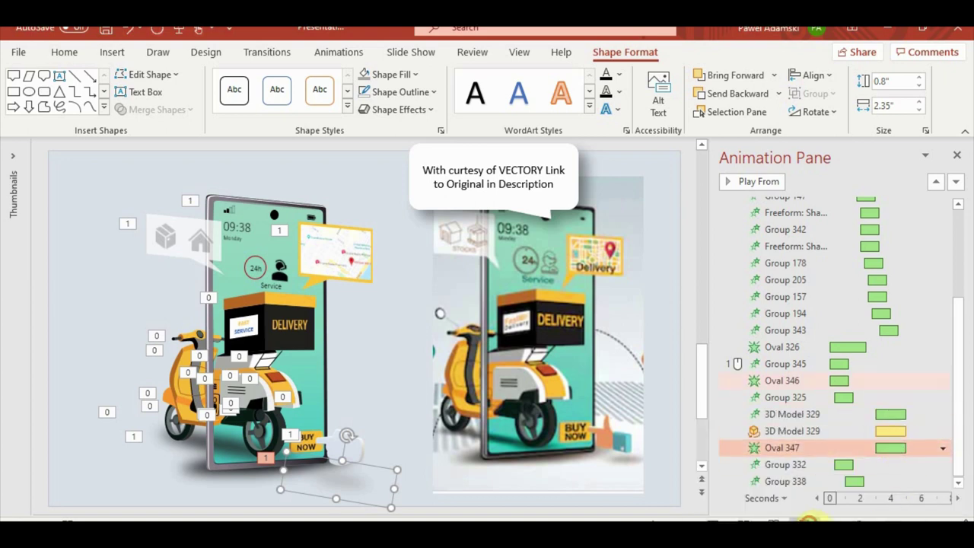
{"action": "left_click", "coordinate": [808, 520]}
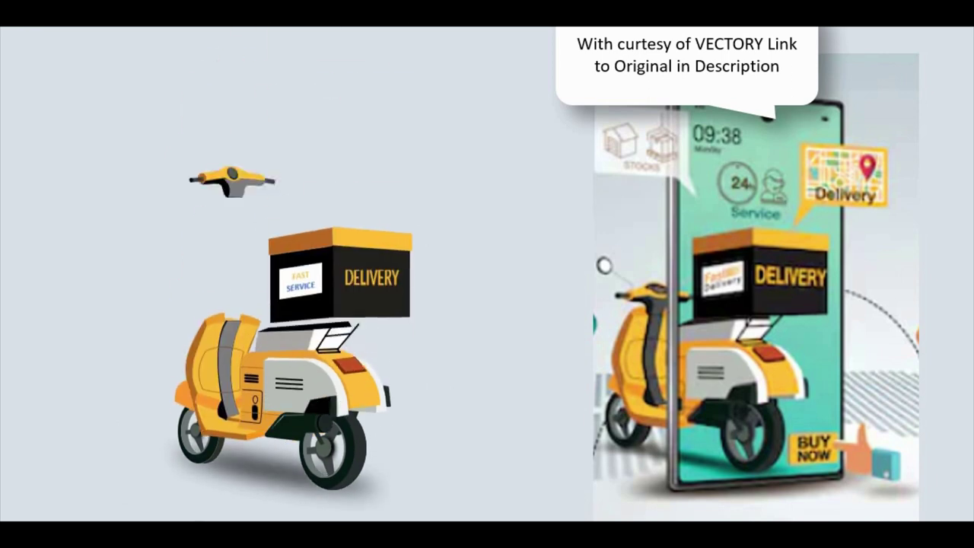